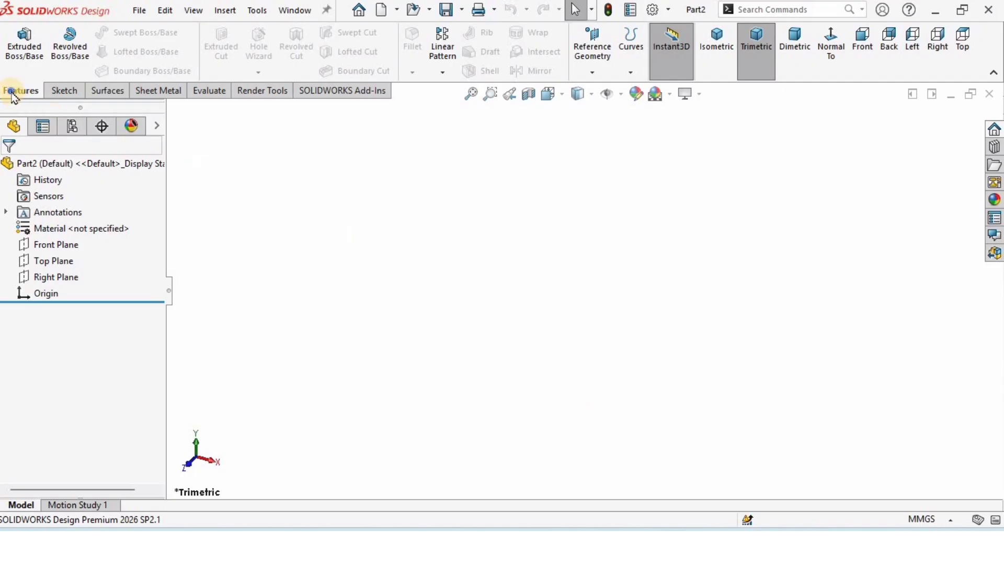
Hide the Surfaces tab of the CommandManager and enable it again, returning to the Features tools
right_click(15, 97)
mouse_move(70, 139)
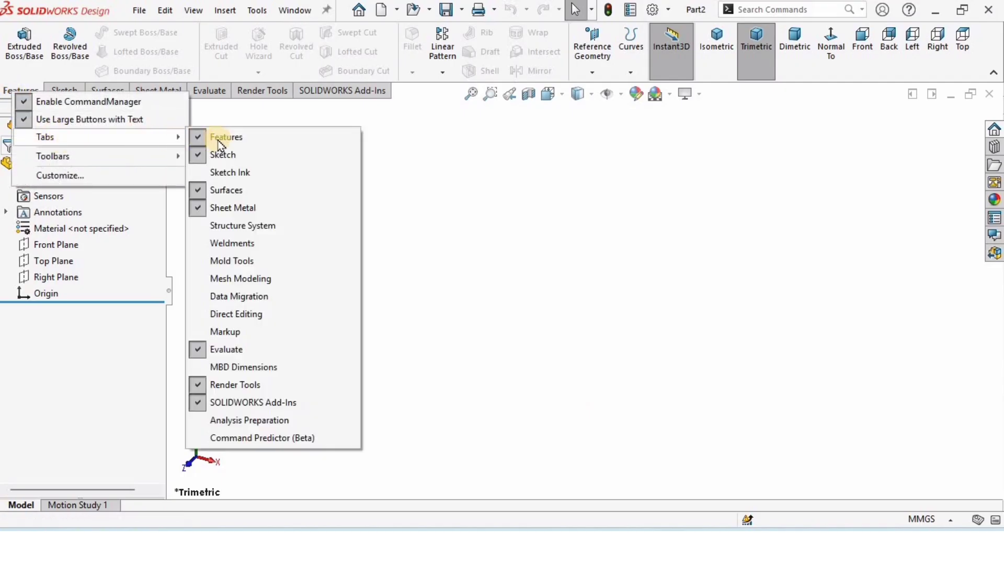
left_click(231, 193)
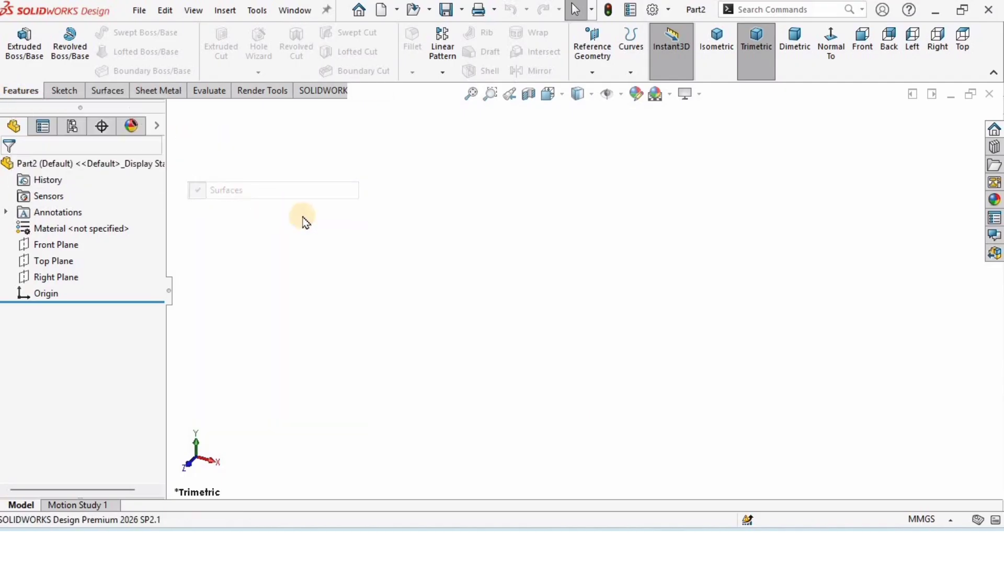
right_click(26, 94)
mouse_move(108, 137)
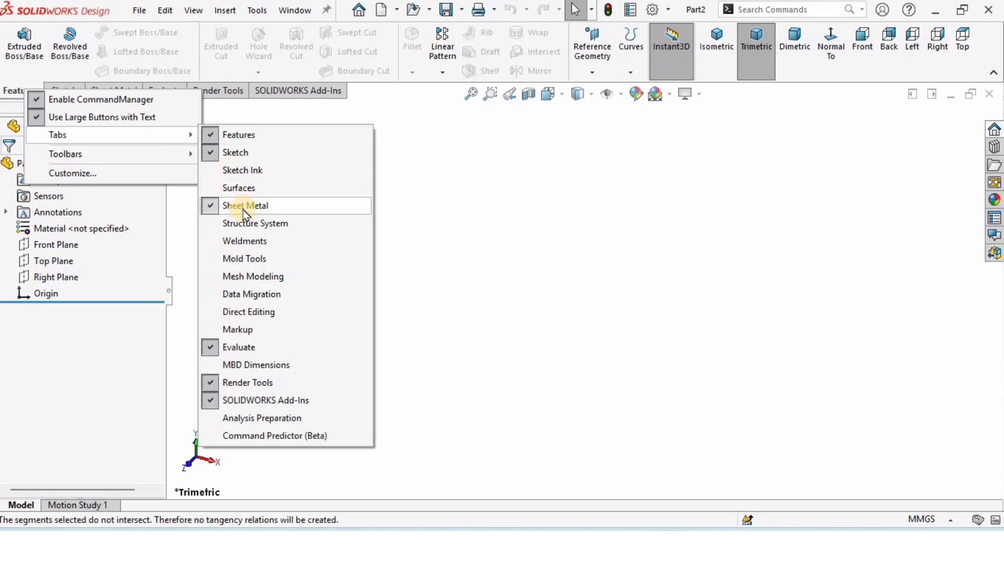
left_click(241, 191)
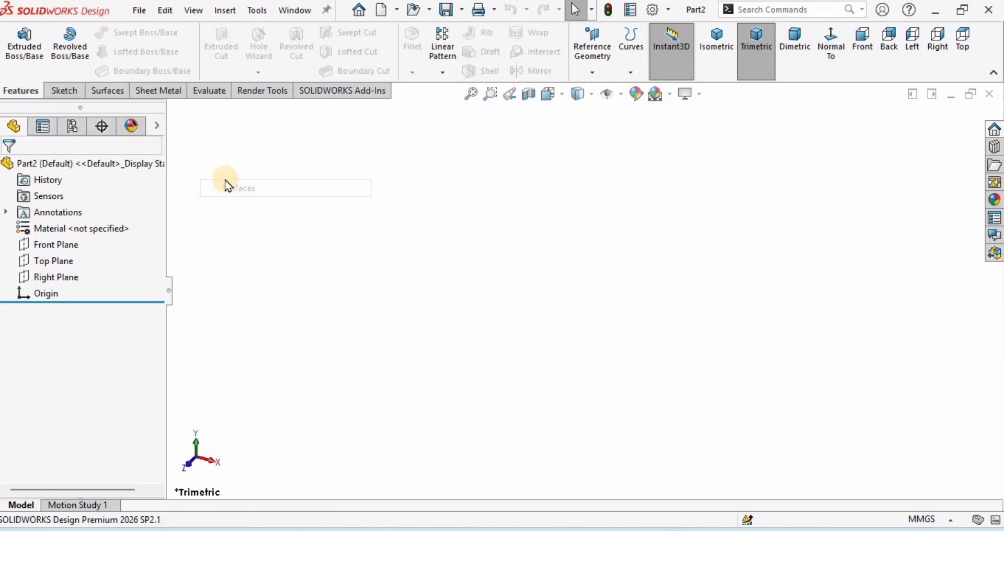
left_click(102, 94)
left_click(12, 91)
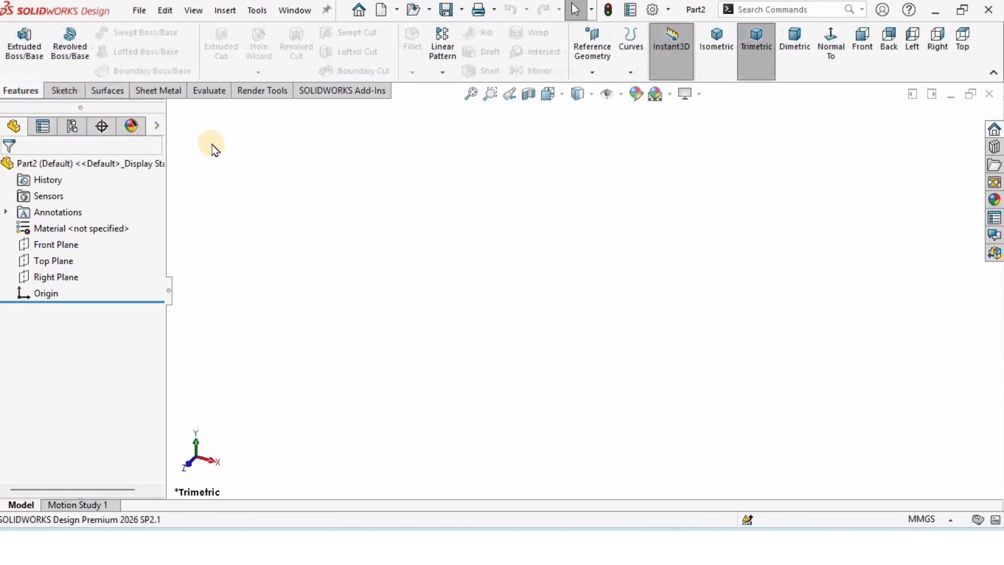
Set the document's unit system to IPS (inch, pound, second)
left_click(924, 520)
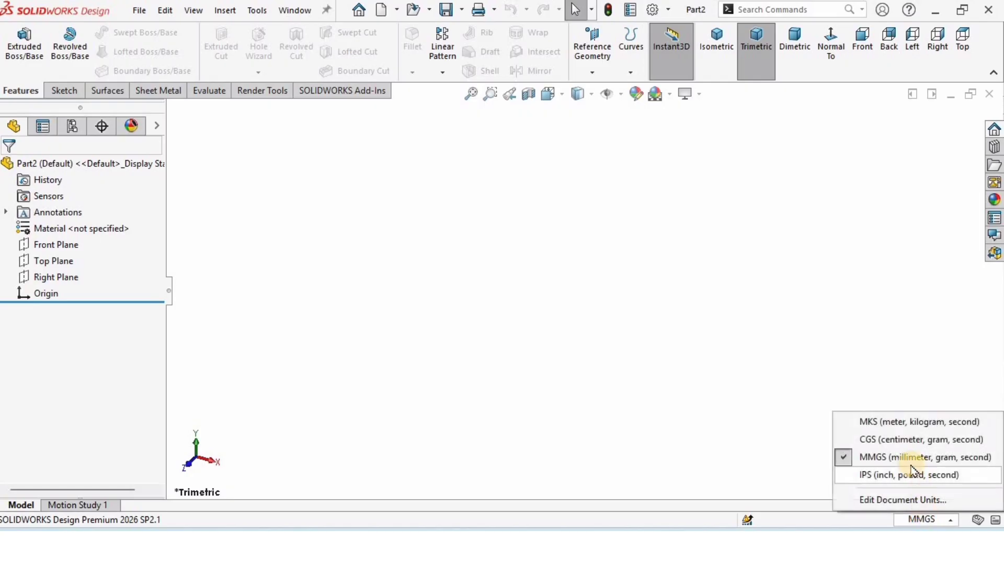
left_click(884, 474)
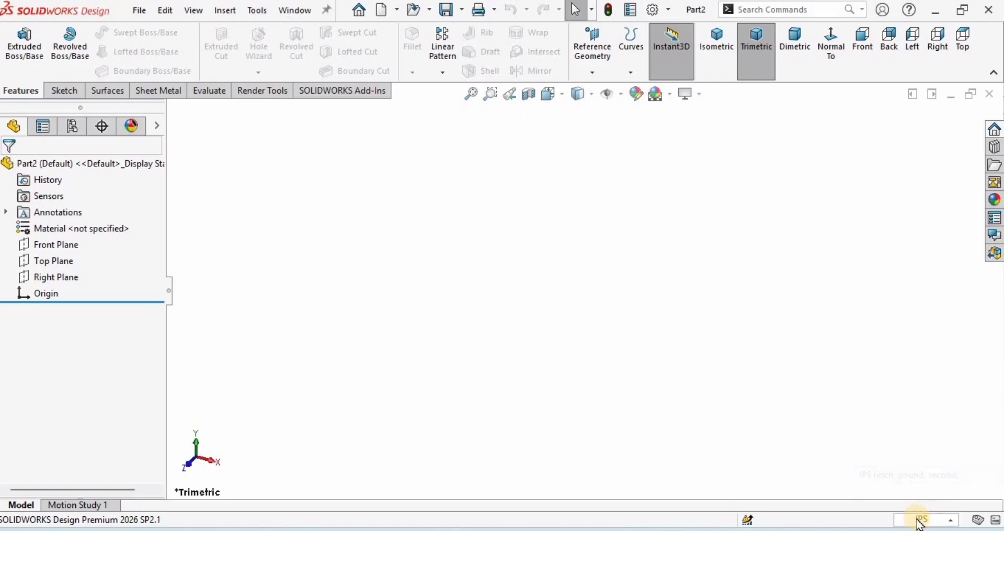
left_click(825, 407)
Search the customizable commands for "normal" and add the Normal To command to the heads-up view toolbar
left_click(670, 10)
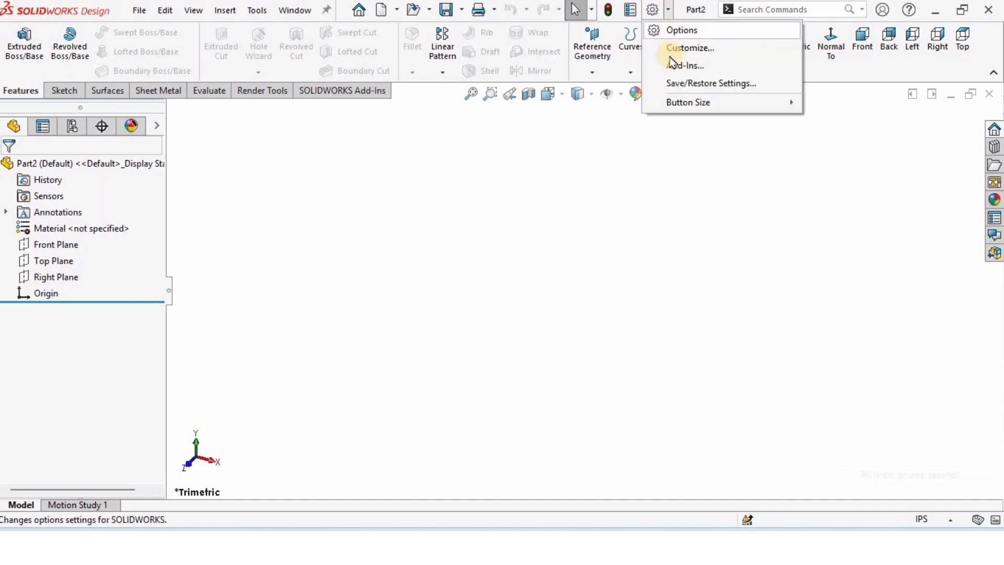
left_click(682, 48)
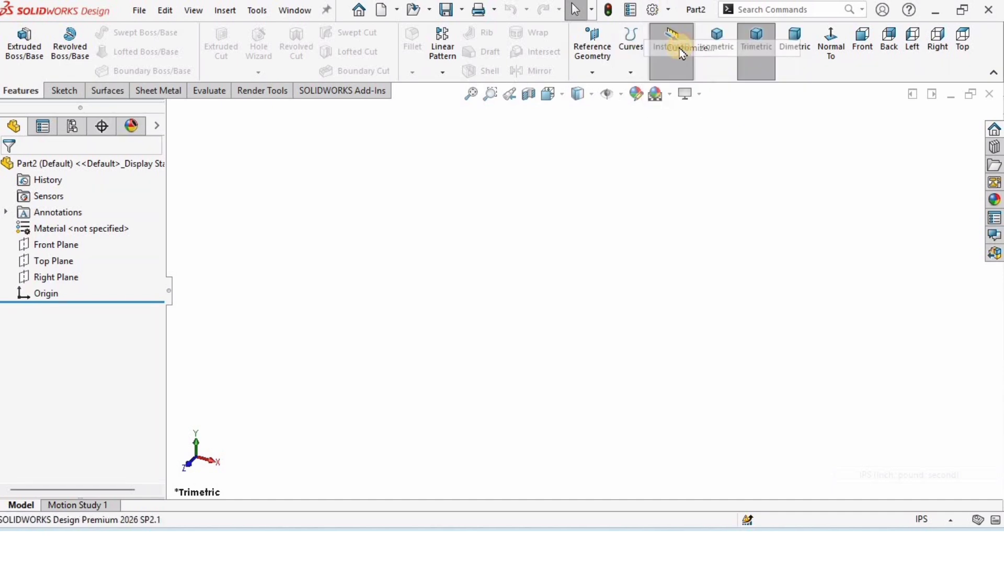
left_click(216, 42)
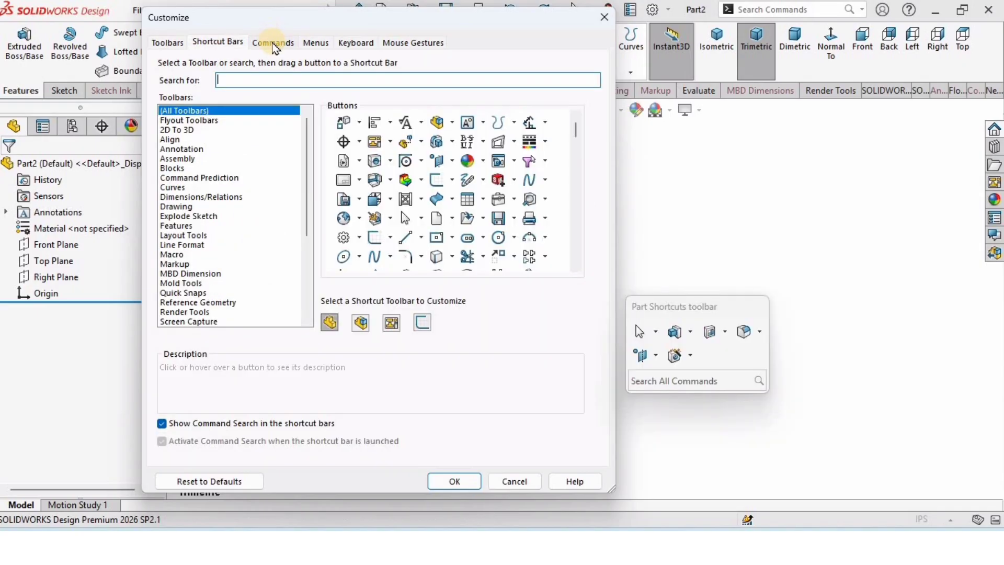
left_click(273, 43)
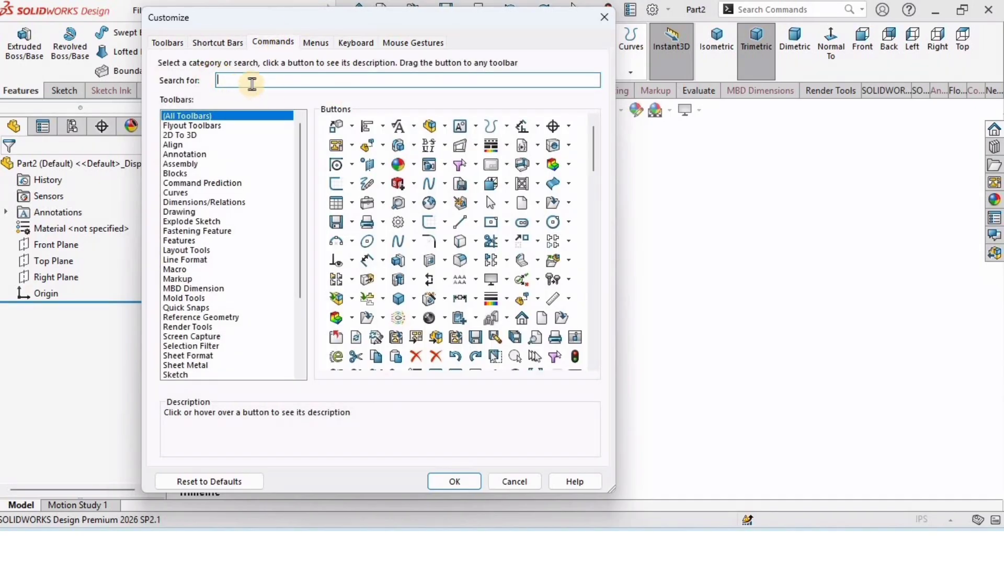
left_click(249, 83)
type("normal")
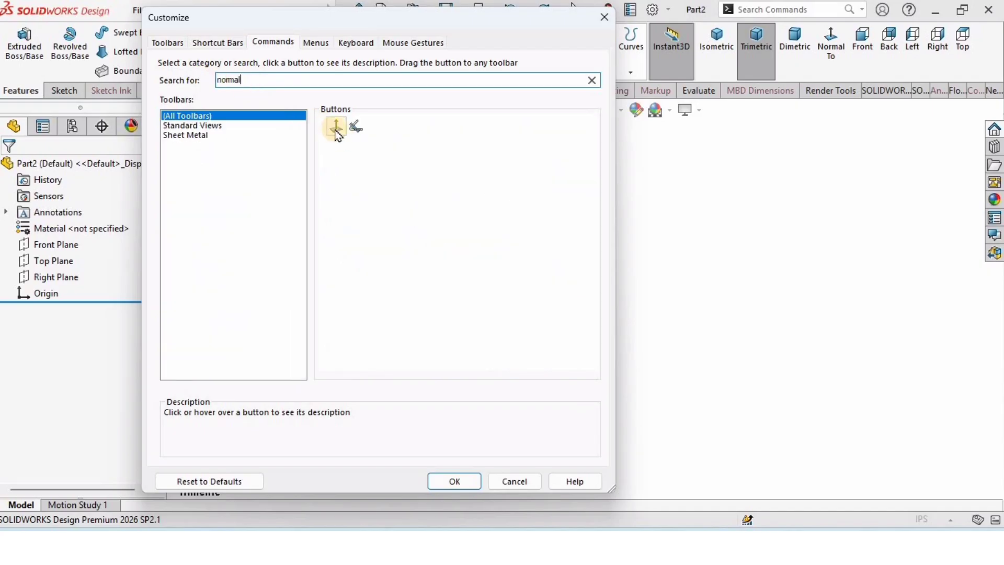
left_click_drag(338, 136, 380, 179)
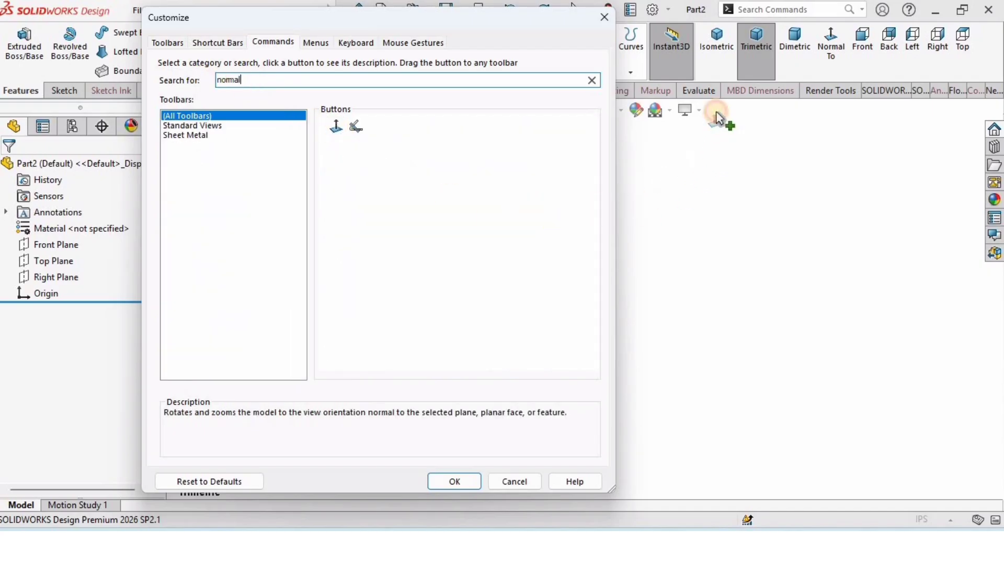
left_click_drag(716, 111, 715, 112)
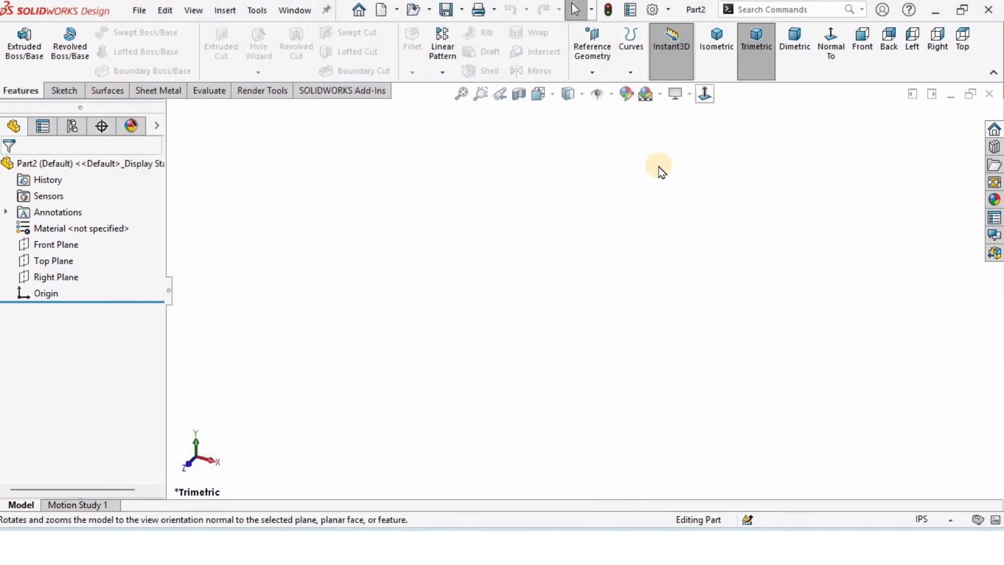
Start a sketch on the Top Plane and draw a midpoint line about 8.14 in long centred on the origin
left_click(48, 260)
left_click(63, 232)
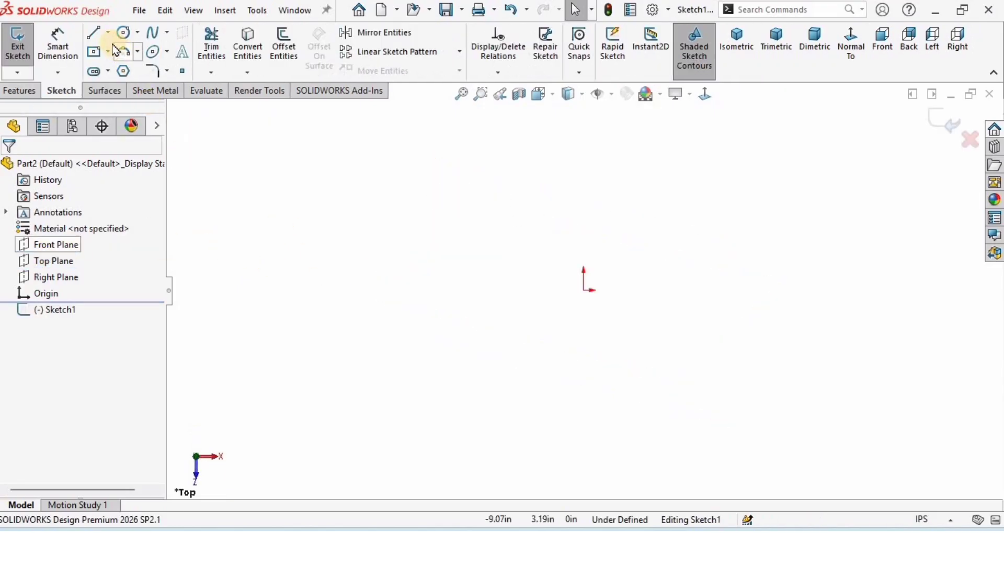
left_click(108, 32)
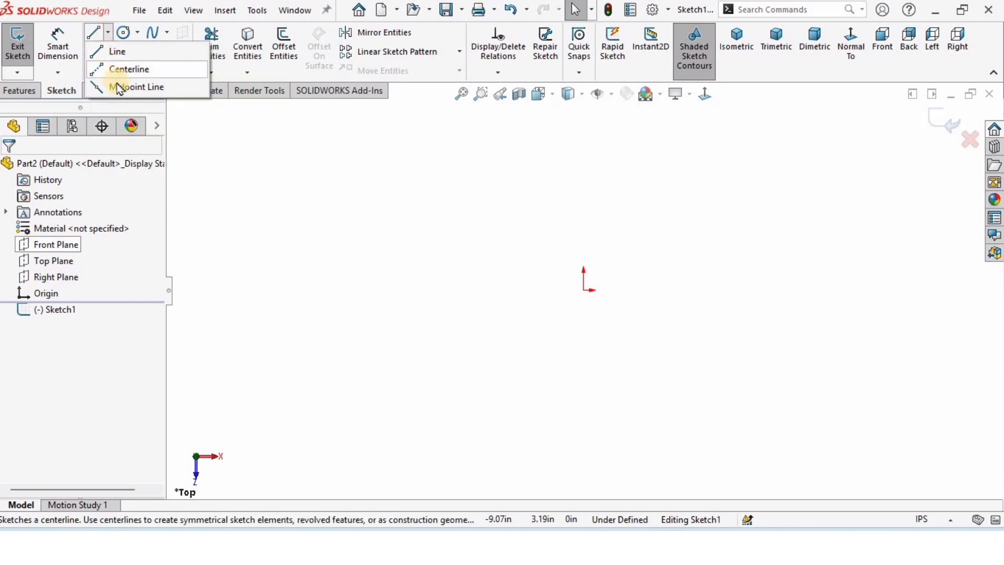
left_click(117, 85)
left_click(583, 289)
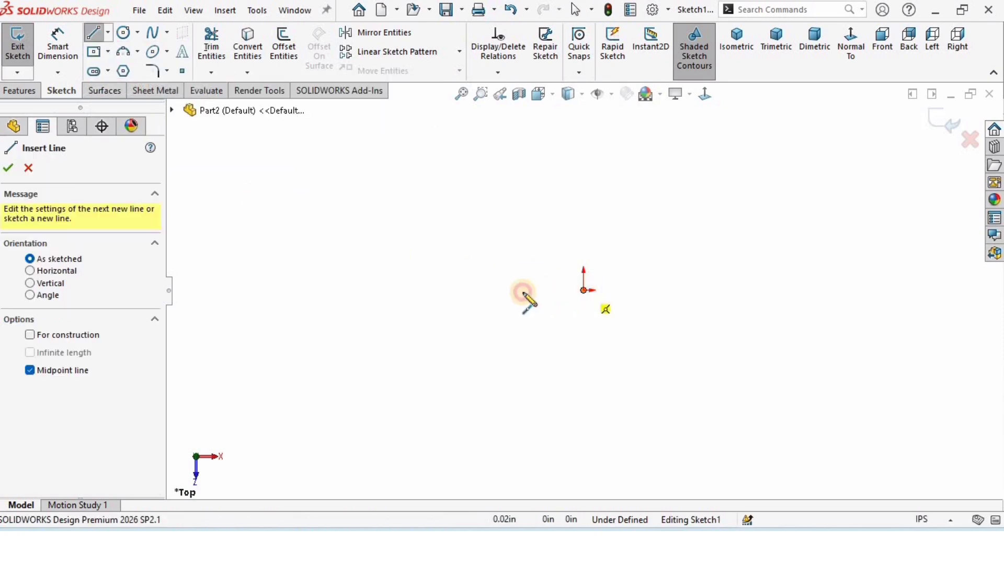
left_click(402, 311)
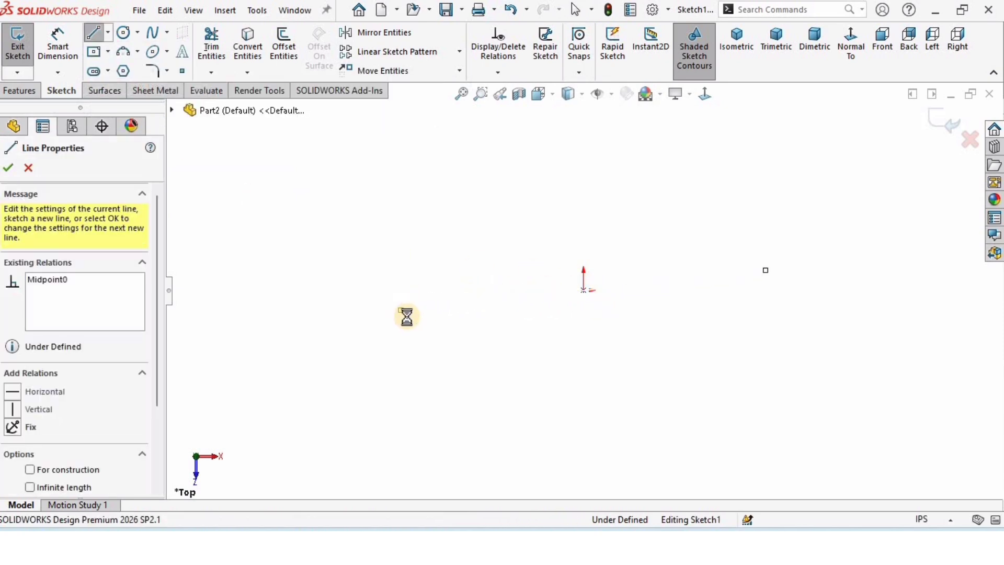
key("Escape")
Make the midpoint line horizontal and convert it to construction geometry
left_click(472, 303)
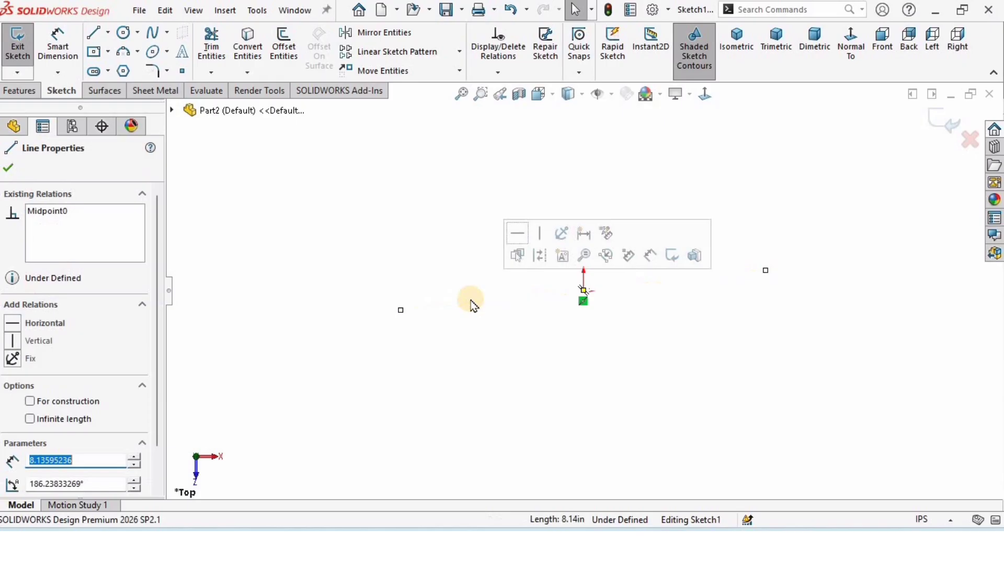
left_click(515, 239)
left_click(701, 329)
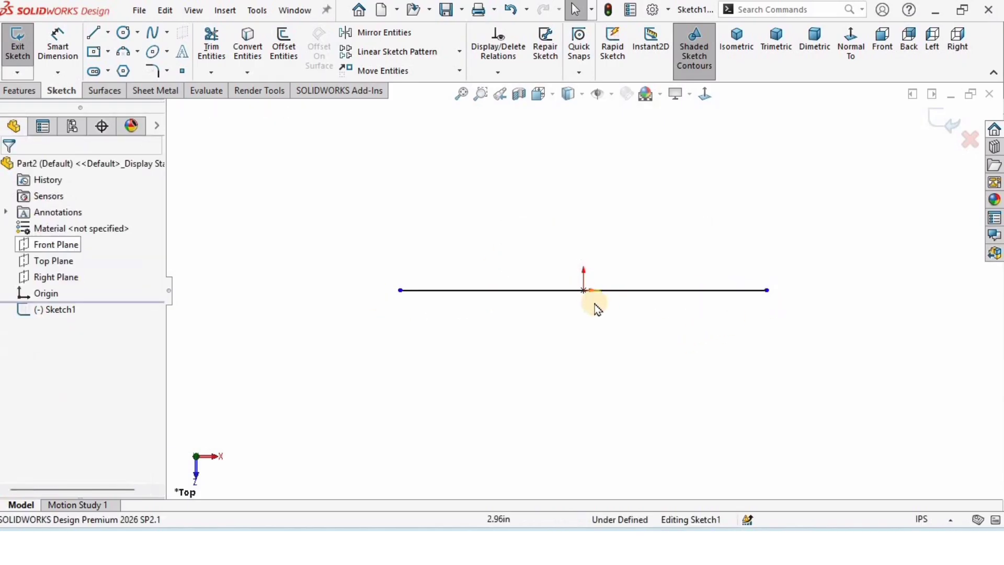
left_click(544, 293)
left_click(584, 253)
left_click(573, 325)
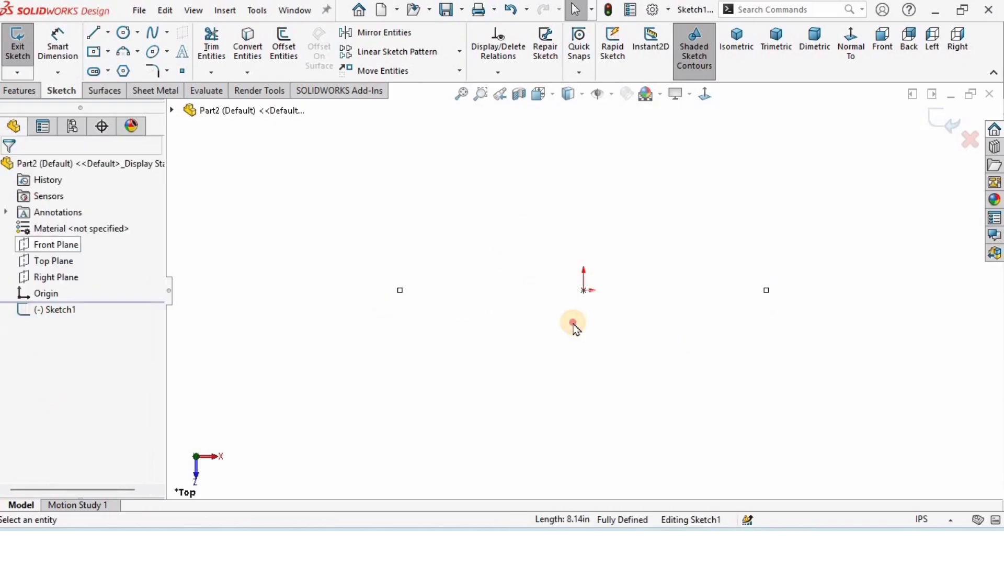
Draw a centerline about 2.93 in long upward from the origin and make it vertical
scroll(641, 319, "down", 1)
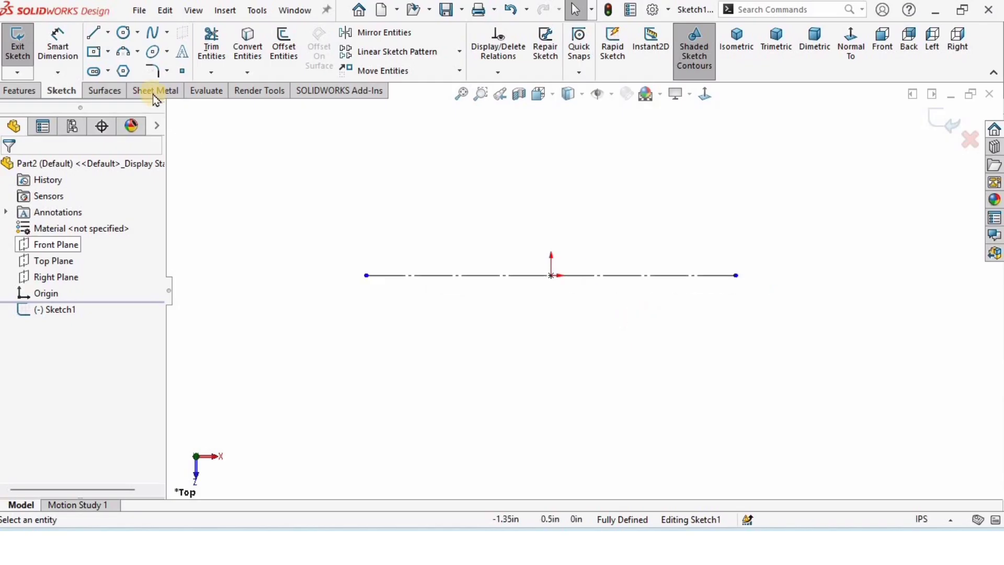
left_click(108, 33)
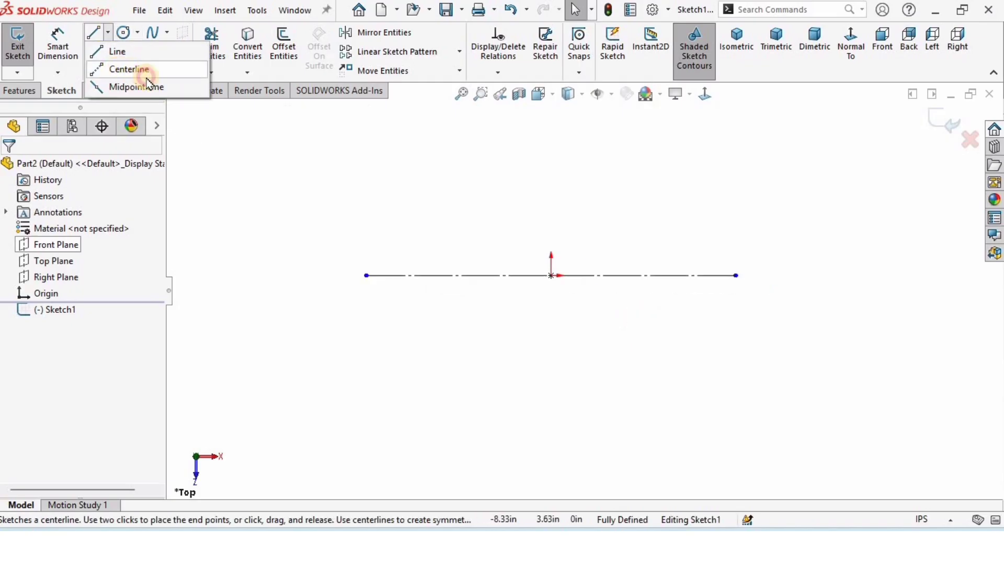
left_click(133, 70)
left_click(552, 276)
left_click(573, 144)
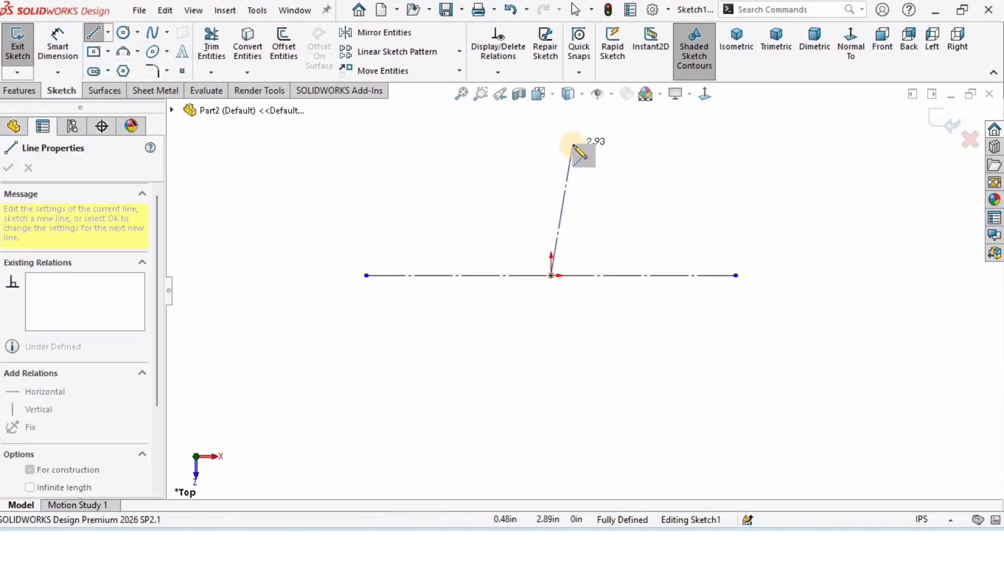
key("Escape")
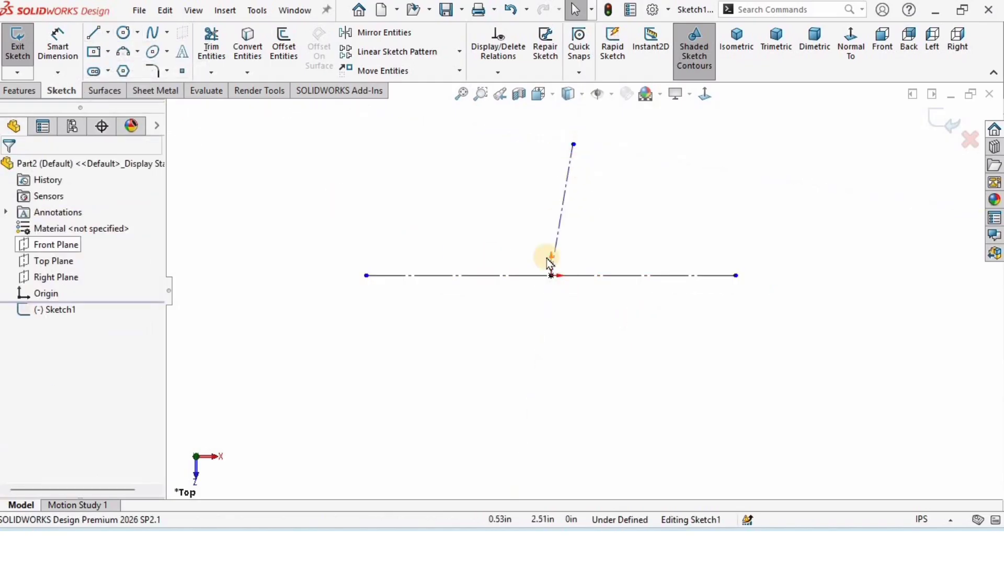
left_click(570, 170)
left_click(633, 107)
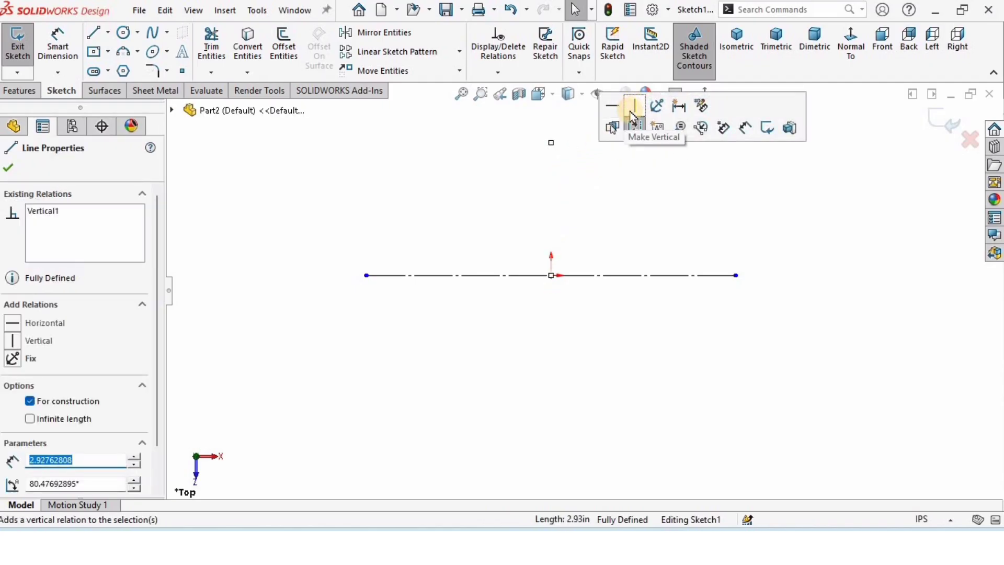
left_click(630, 197)
Sketch a shallow 3 Point Arc bulging upward above the horizontal centerline, ending just past the vertical centerline
scroll(622, 203, "up", 1)
scroll(623, 203, "down", 1)
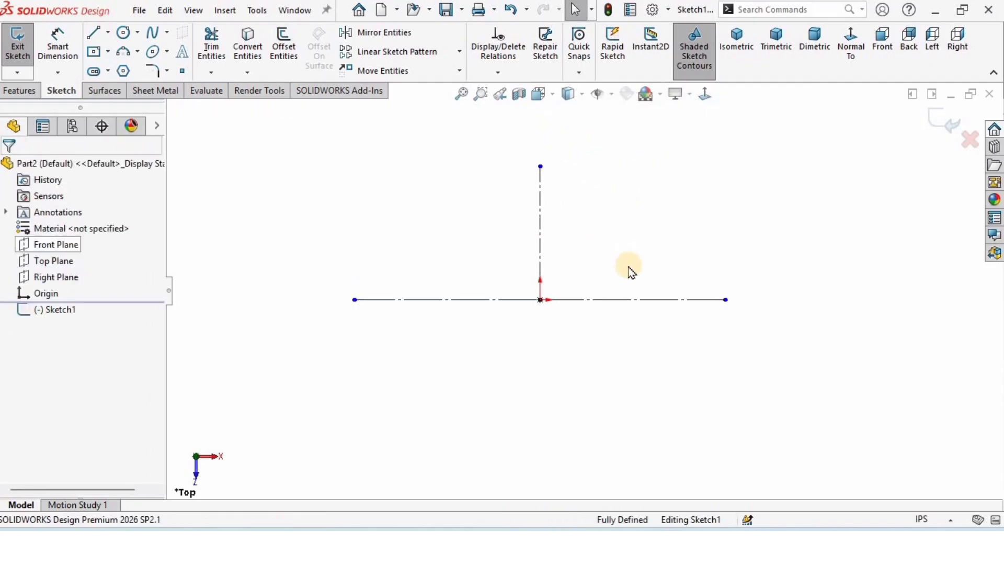
left_click(137, 51)
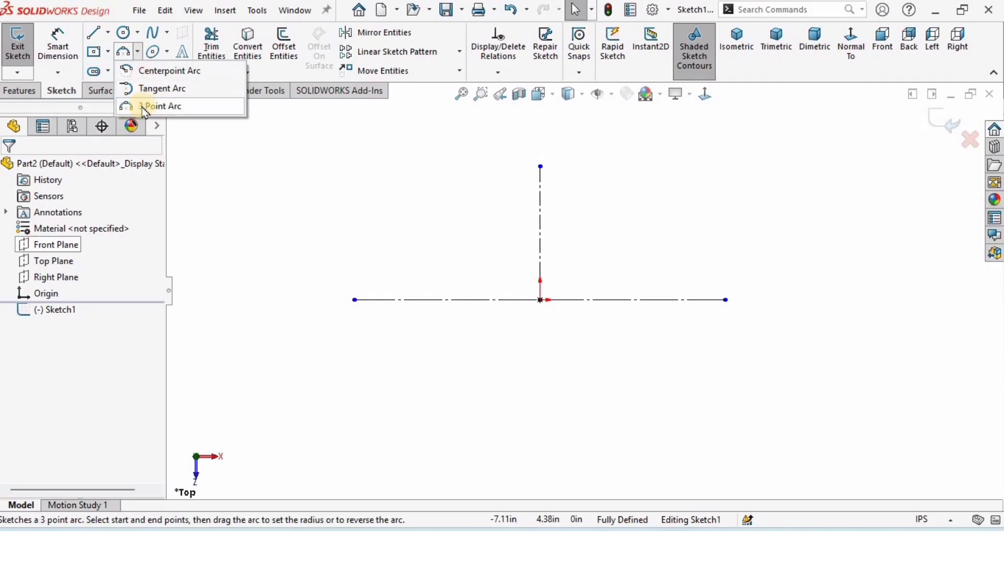
left_click(149, 107)
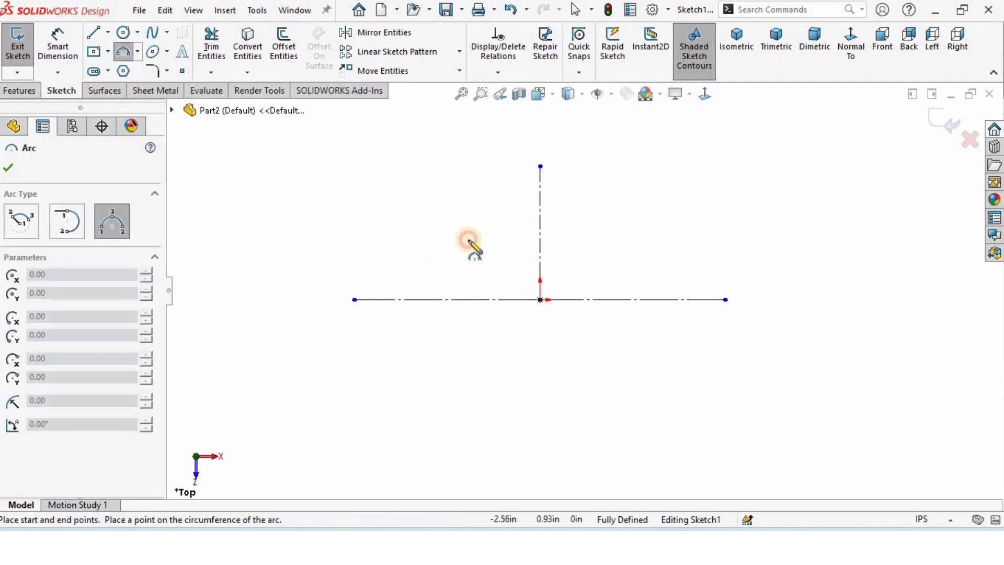
left_click(551, 223)
left_click(500, 224)
key("Escape")
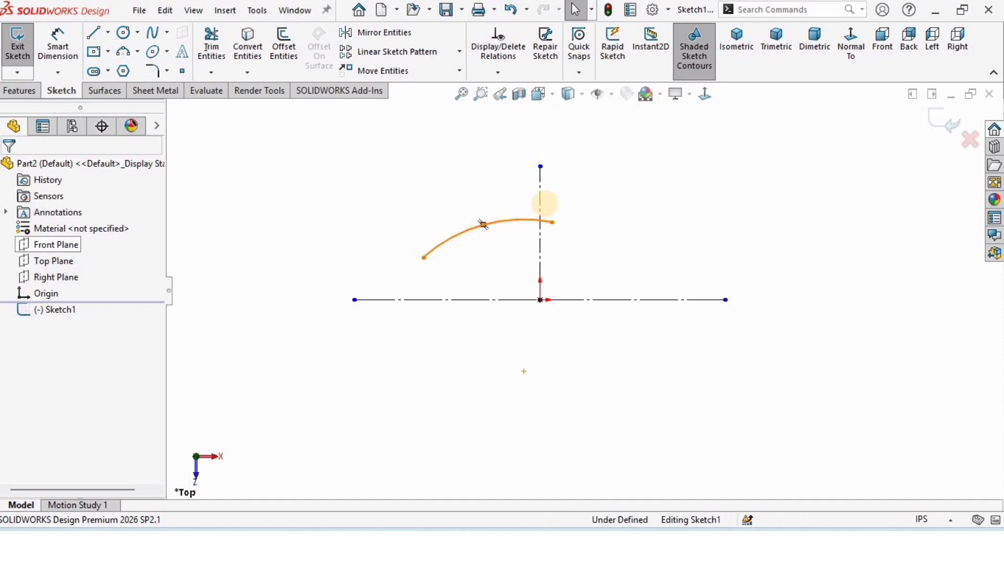
Constrain the arc's midpoint to the vertical centerline and align its two endpoints horizontally
left_click(483, 224)
left_click(540, 194, "ctrl")
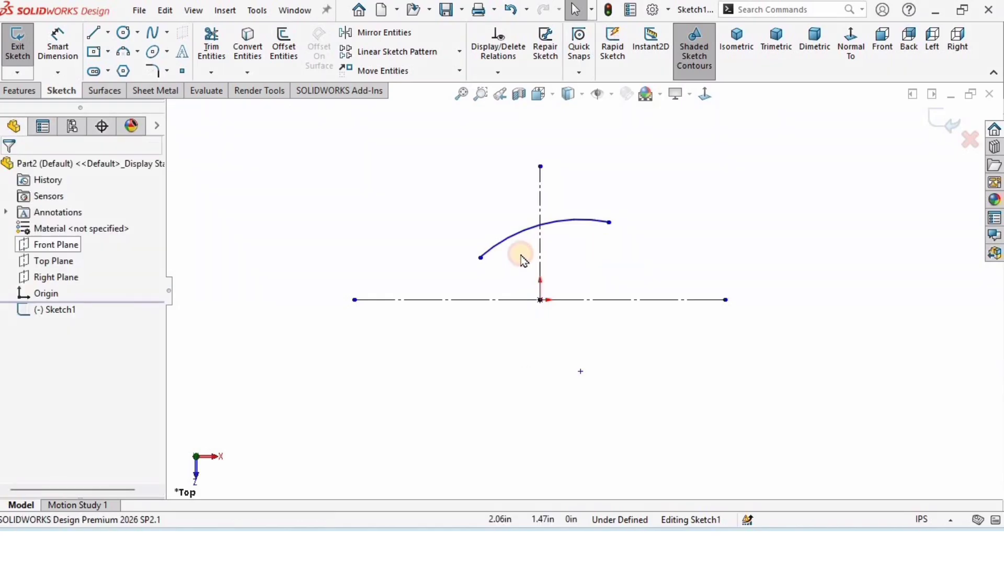
left_click(479, 259)
left_click(609, 222, "ctrl")
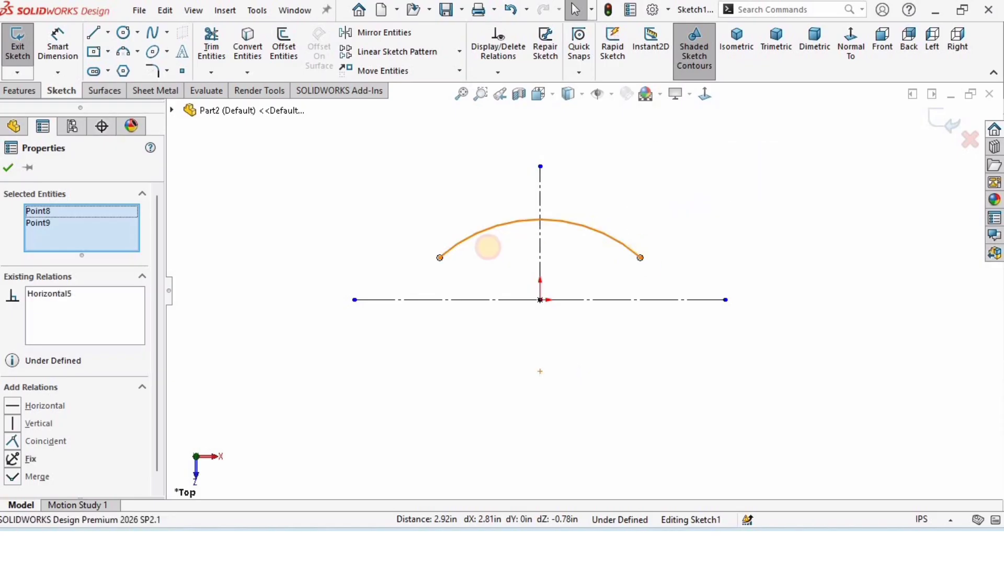
left_click(486, 233)
left_click(587, 254)
Dimension the vertical distance from the arc's center point to the origin as 2.00 in
scroll(584, 293, "up", 1)
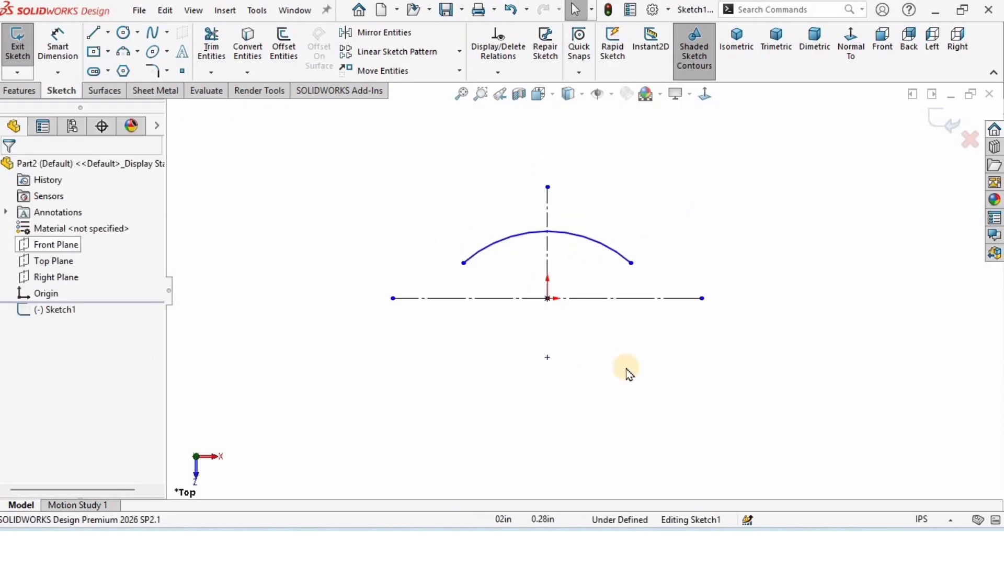
left_click(548, 357)
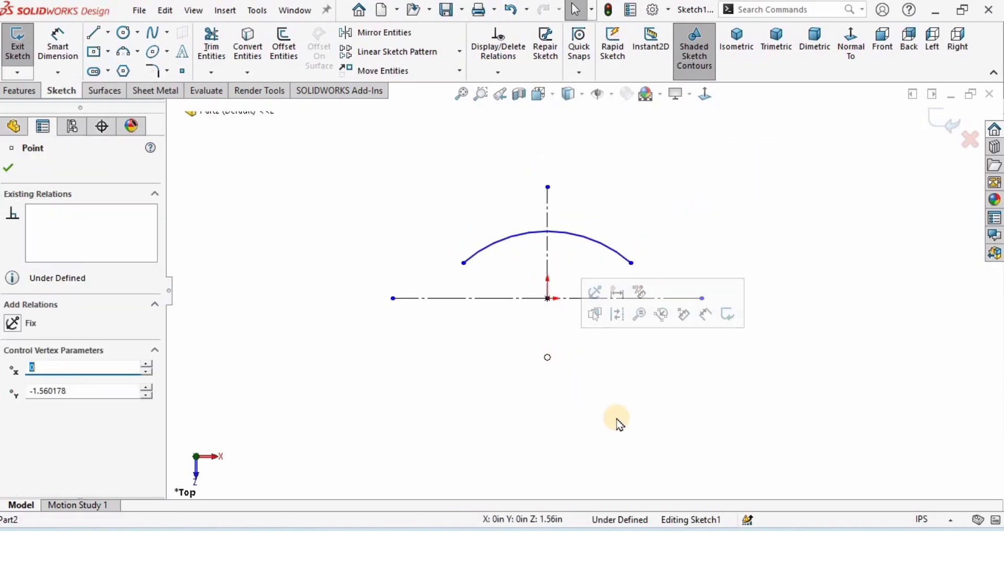
key("Escape")
left_click(58, 45)
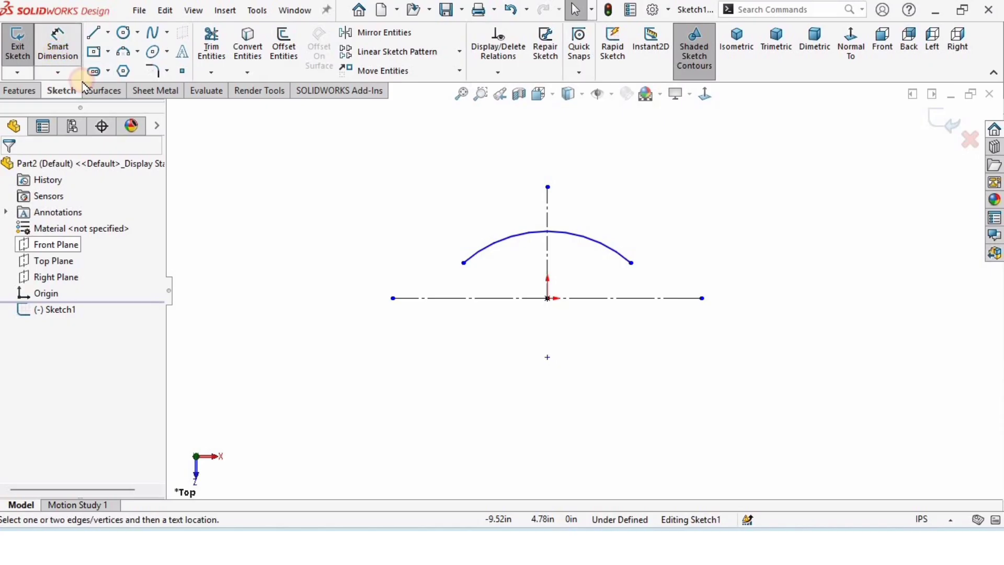
left_click(548, 357)
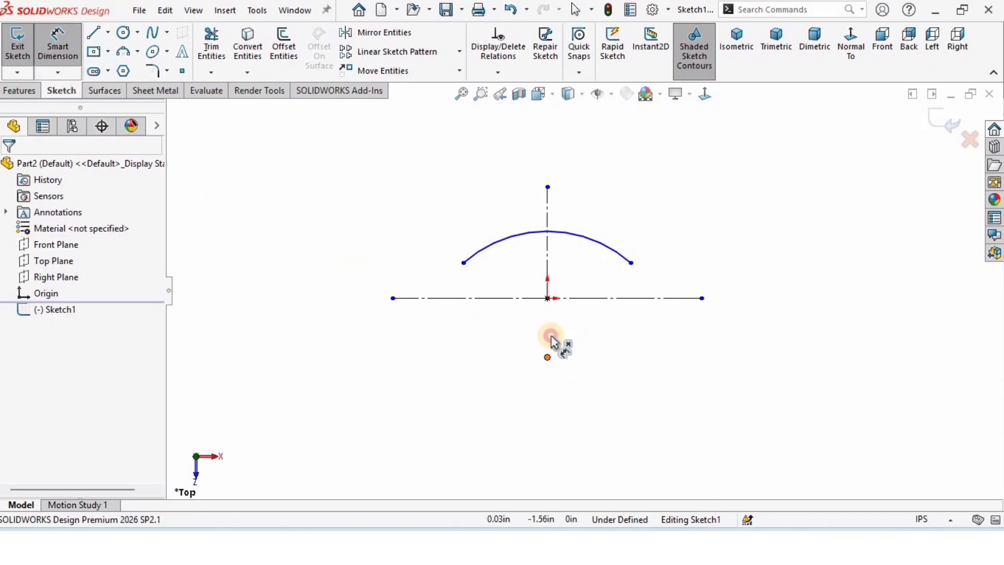
left_click(547, 299)
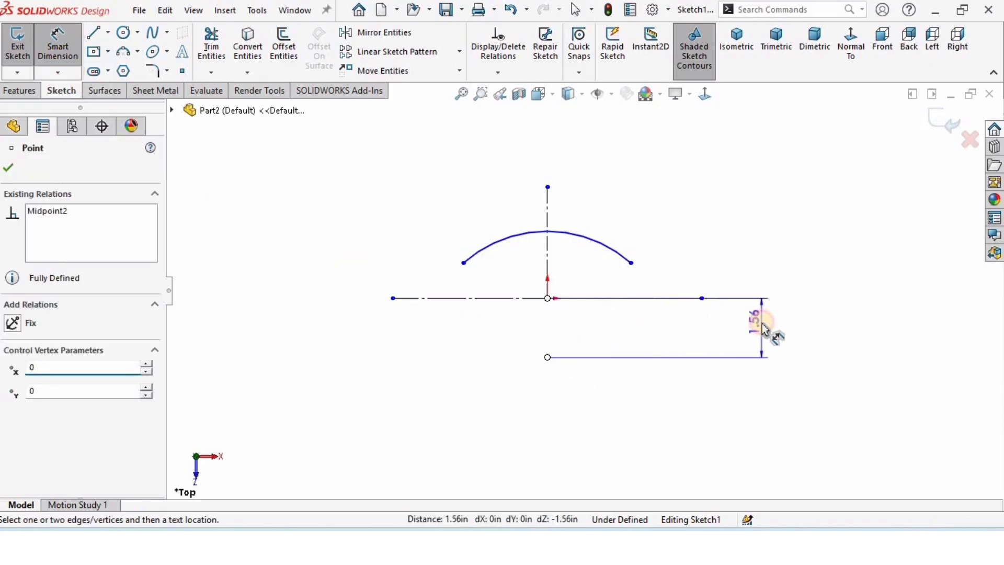
left_click(765, 330)
key("Return")
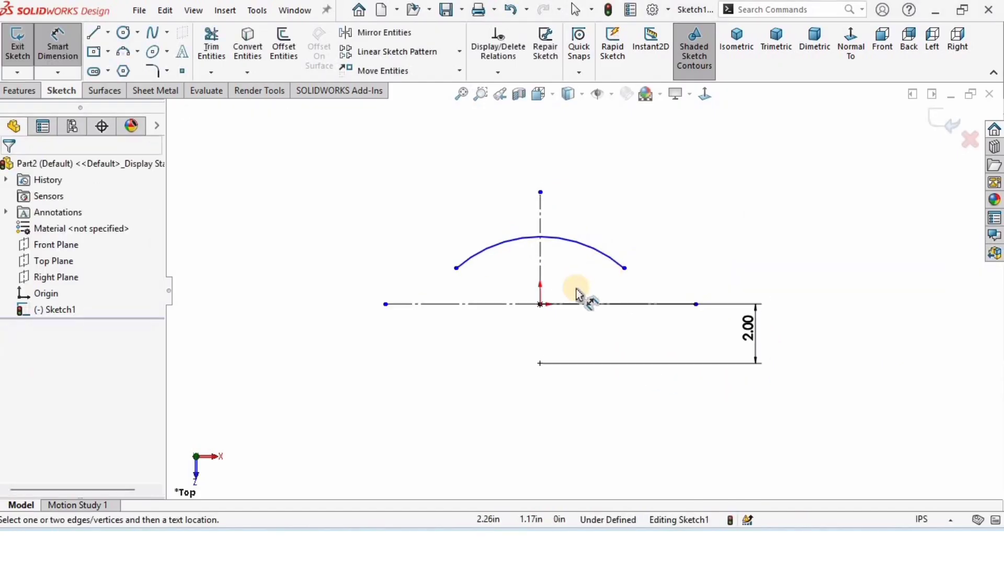
Dimension the arc's radius as 3 in and shorten the arc by moving its left endpoint inward to about 1.24 in from the vertical centerline
left_click(588, 246)
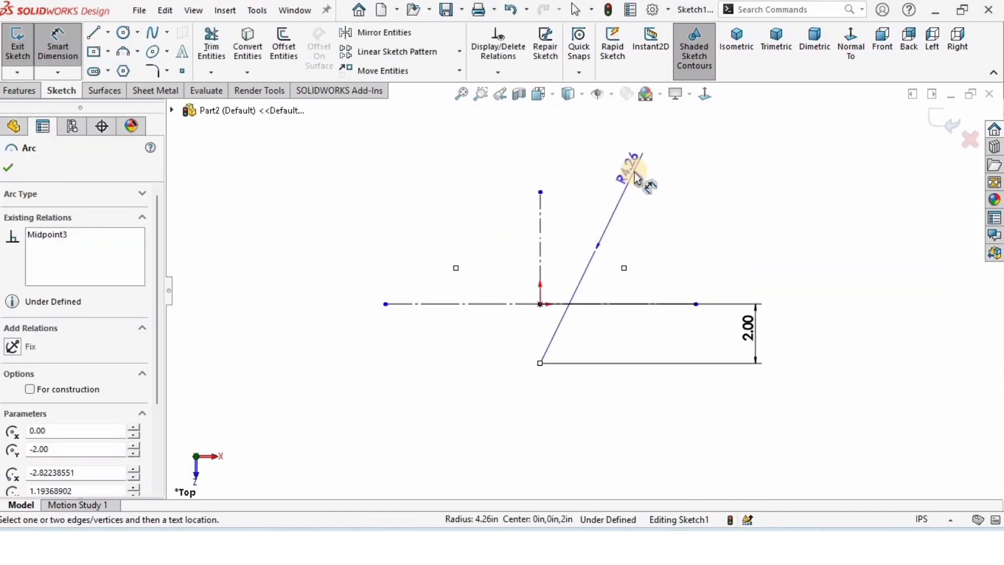
left_click(637, 178)
type("3")
key("Return")
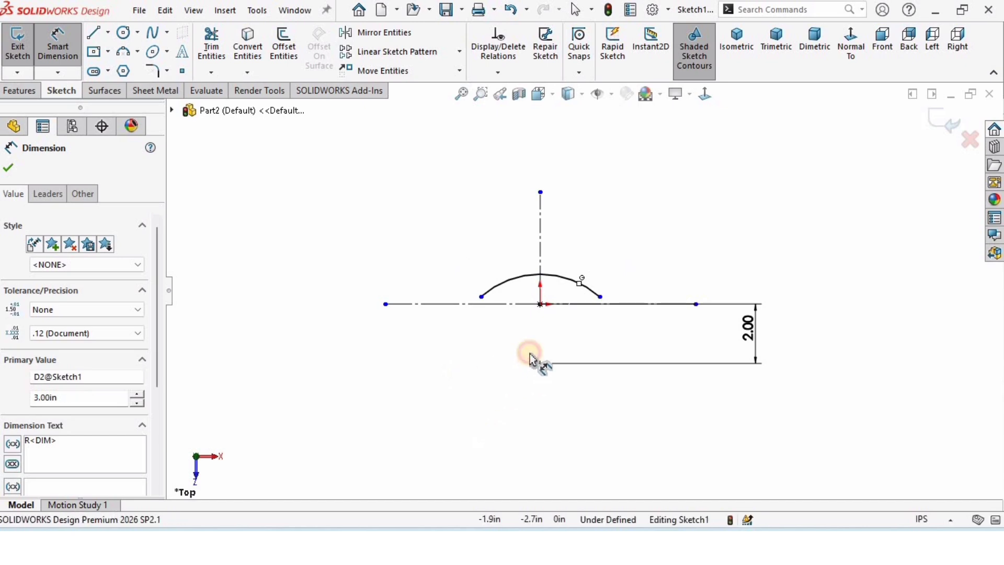
key("Escape")
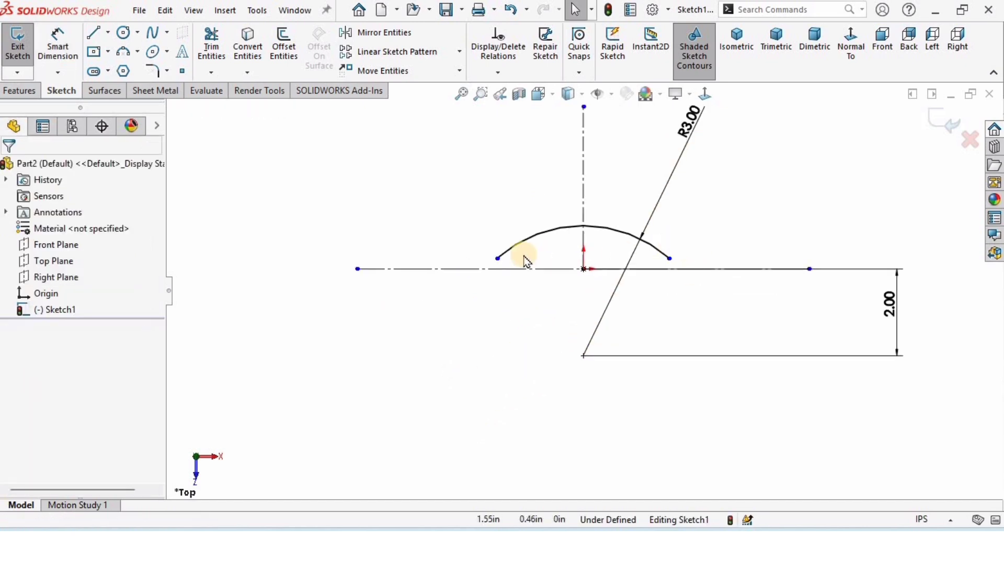
left_click_drag(500, 257, 531, 237)
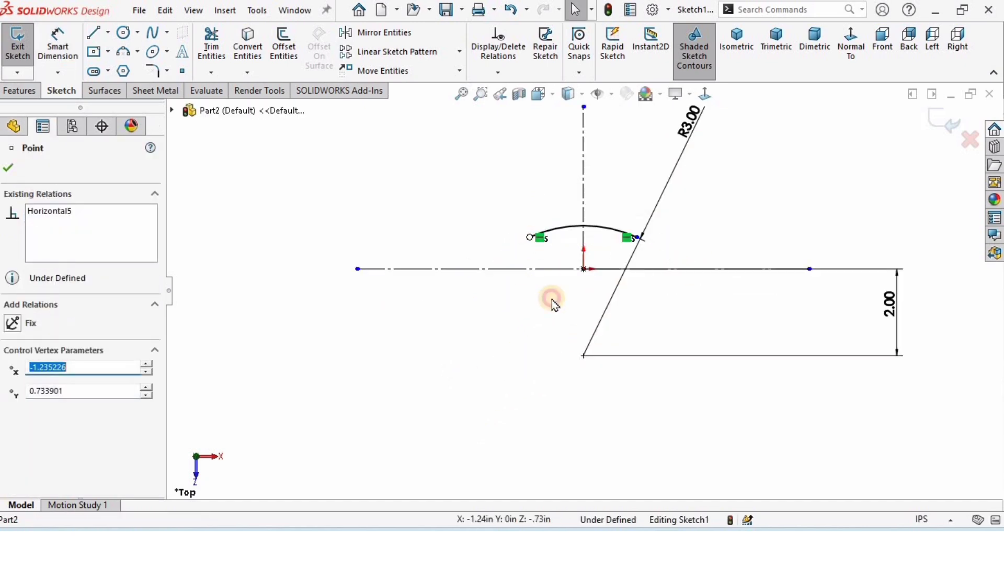
left_click(553, 300)
Sketch a 3 Point Arc bulging left, from the upper arc's left endpoint to a point below the horizontal centerline
scroll(583, 291, "up", 1)
scroll(651, 287, "down", 1)
scroll(607, 295, "down", 1)
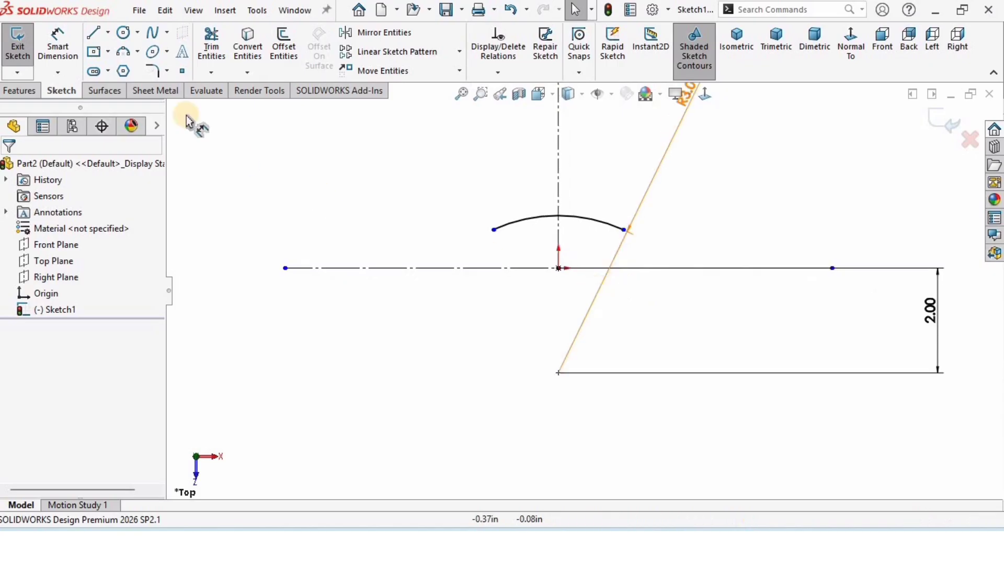
left_click(123, 51)
left_click(494, 230)
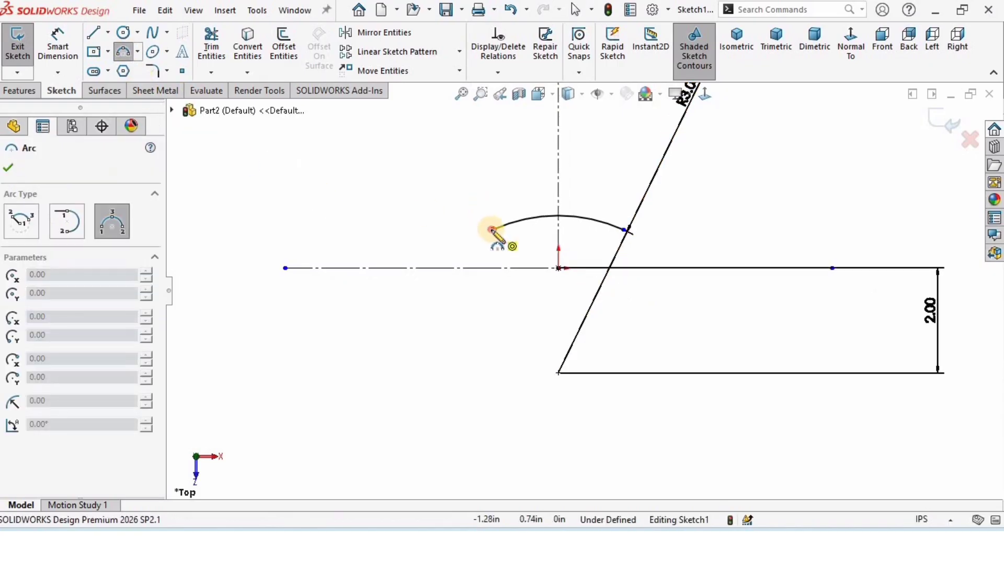
left_click(447, 342)
left_click(446, 307)
key("Escape")
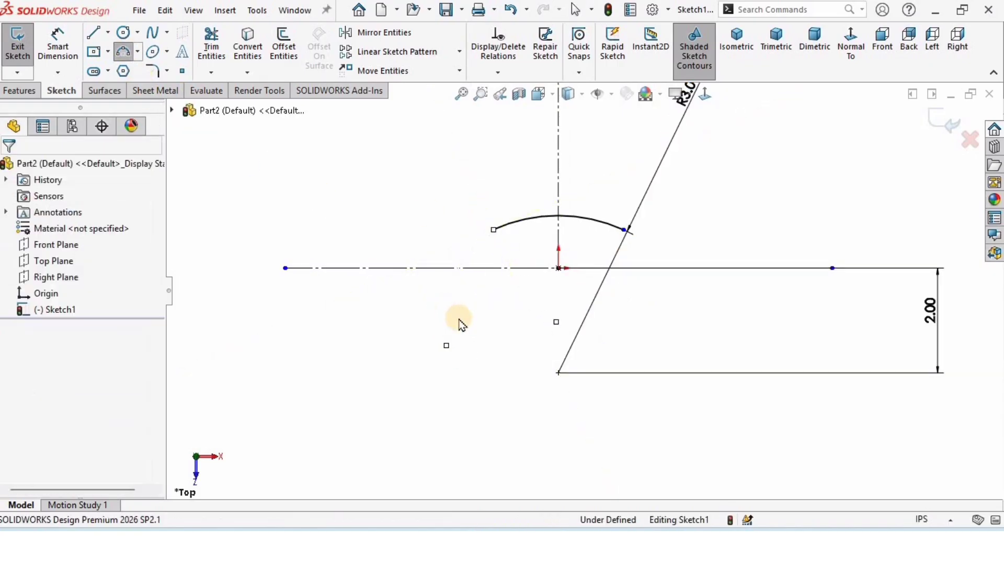
Align the left arc's two endpoints with a Vertical relation
left_click(452, 345)
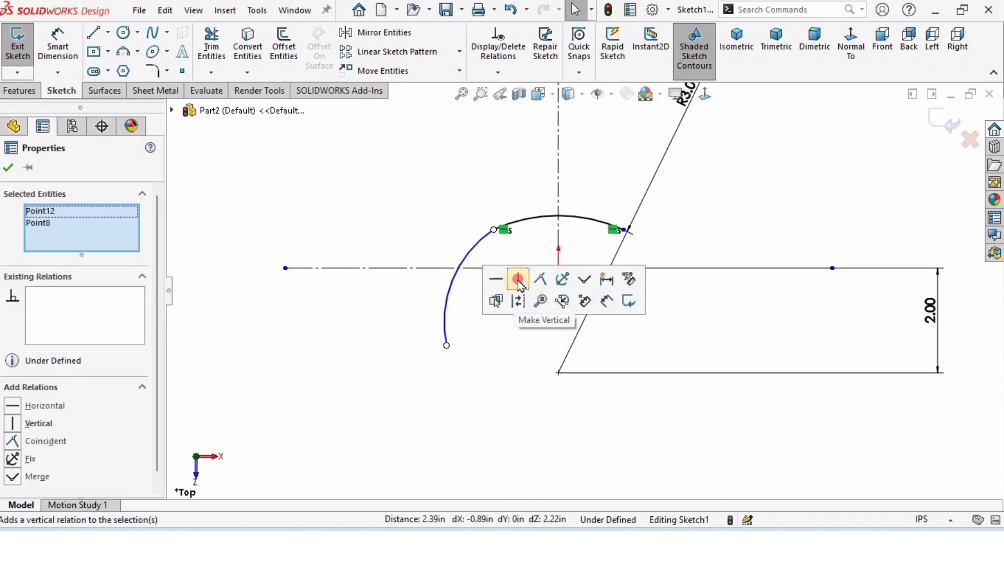
left_click(517, 278)
left_click(448, 330)
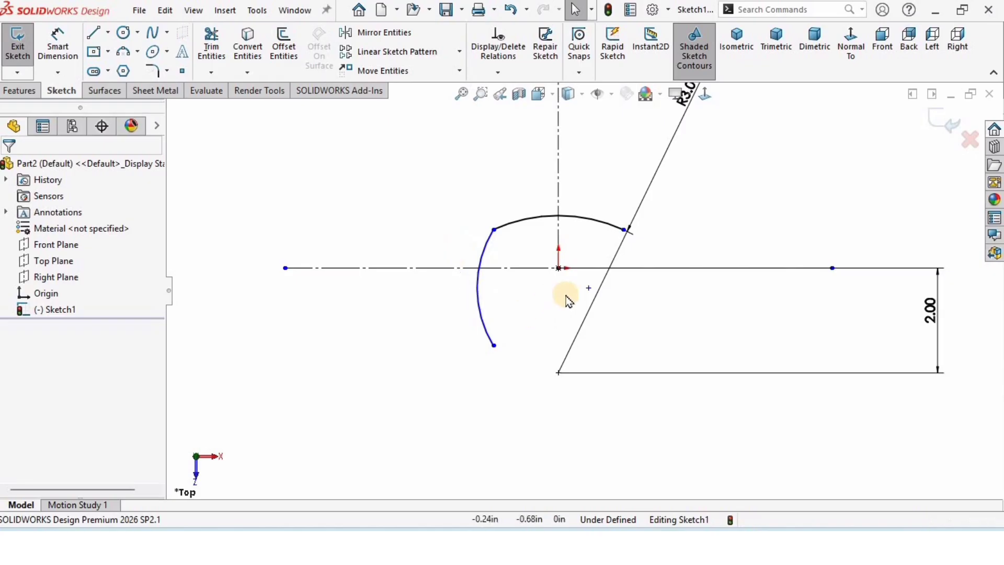
Move the left arc's center point toward the origin and make it coincident with the origin
left_click_drag(590, 289, 551, 281)
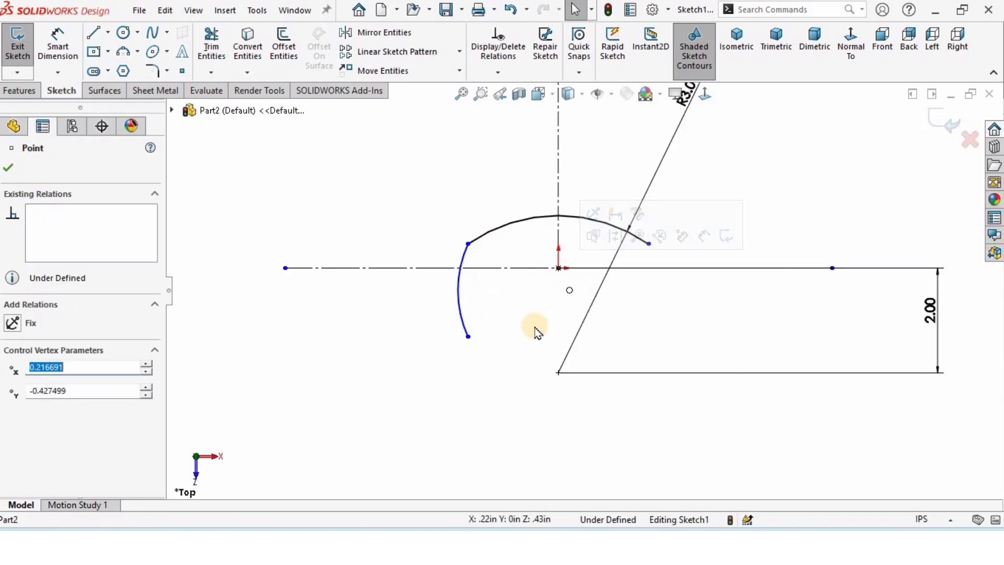
left_click(491, 284)
left_click(571, 290)
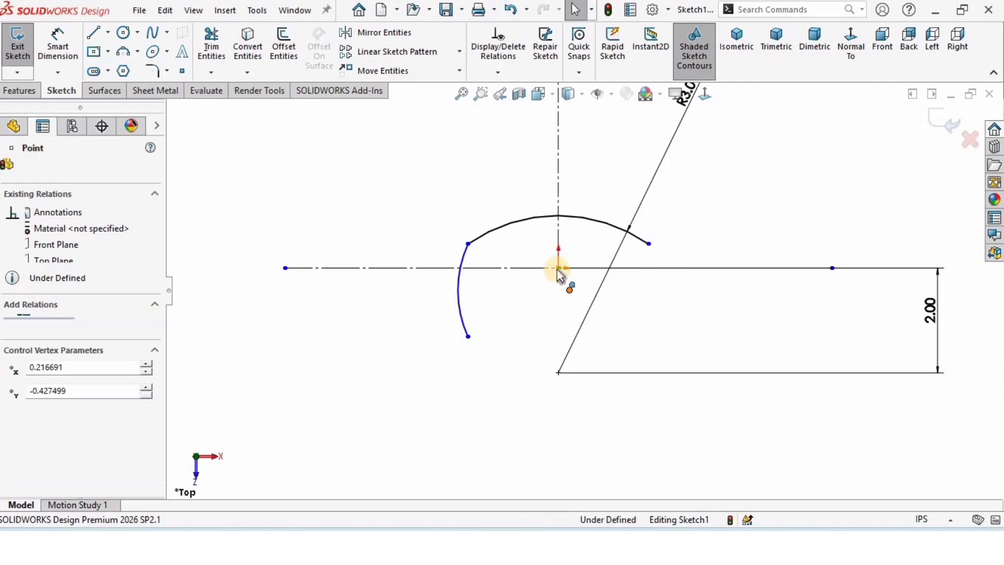
left_click(558, 278, "ctrl")
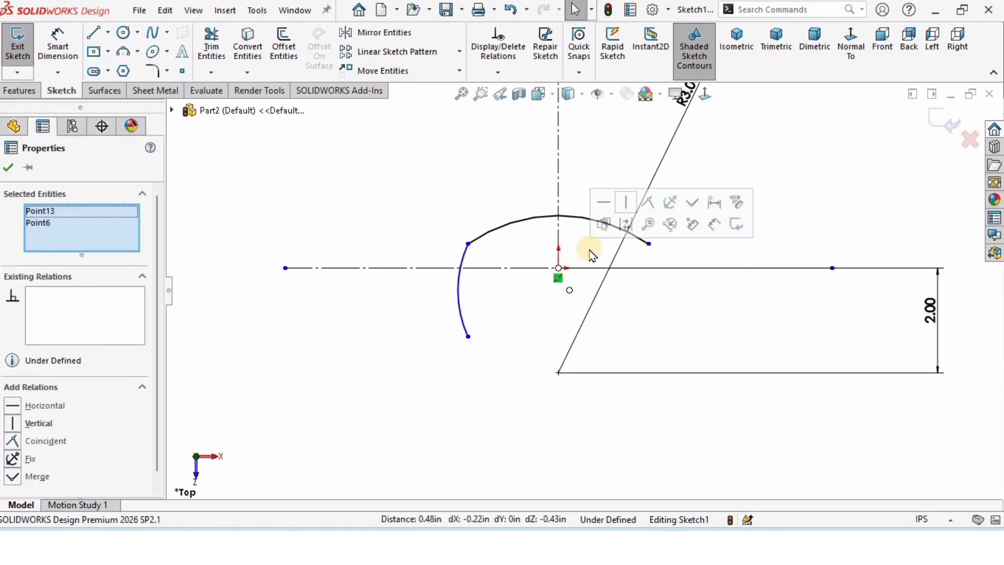
left_click(649, 208)
left_click(510, 317)
Dimension the left arc's radius as 1.4 in
scroll(487, 298, "down", 1)
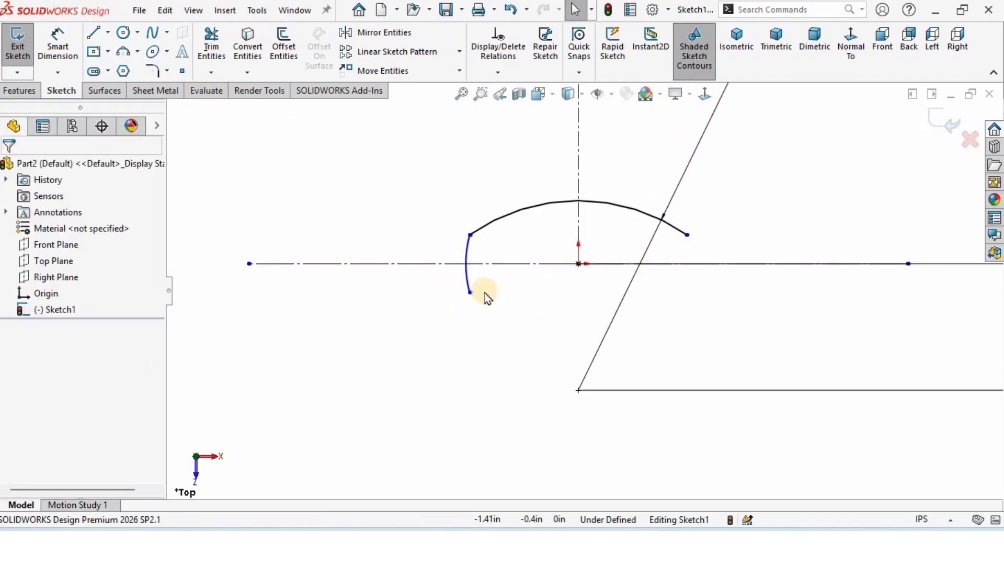
left_click(59, 50)
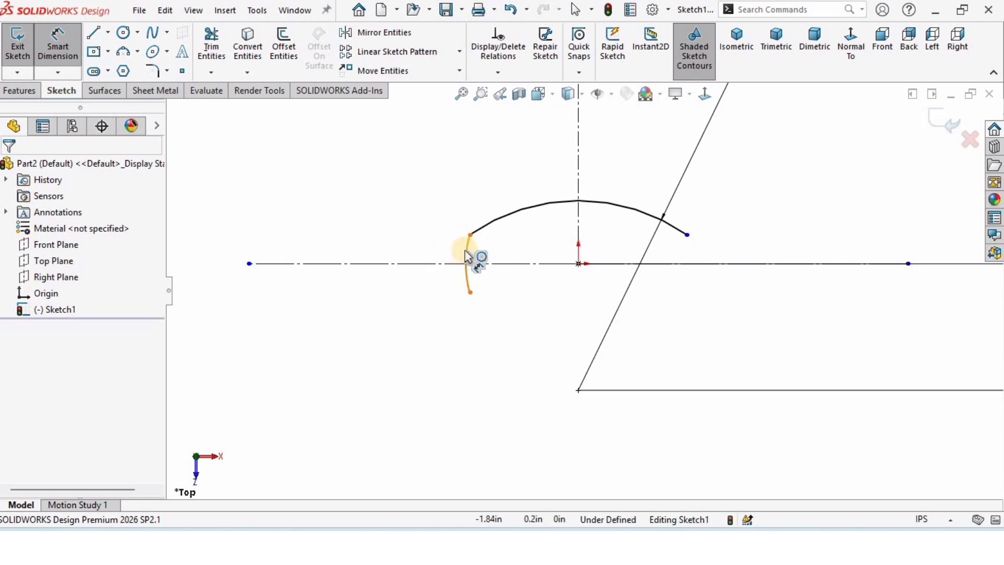
left_click(467, 261)
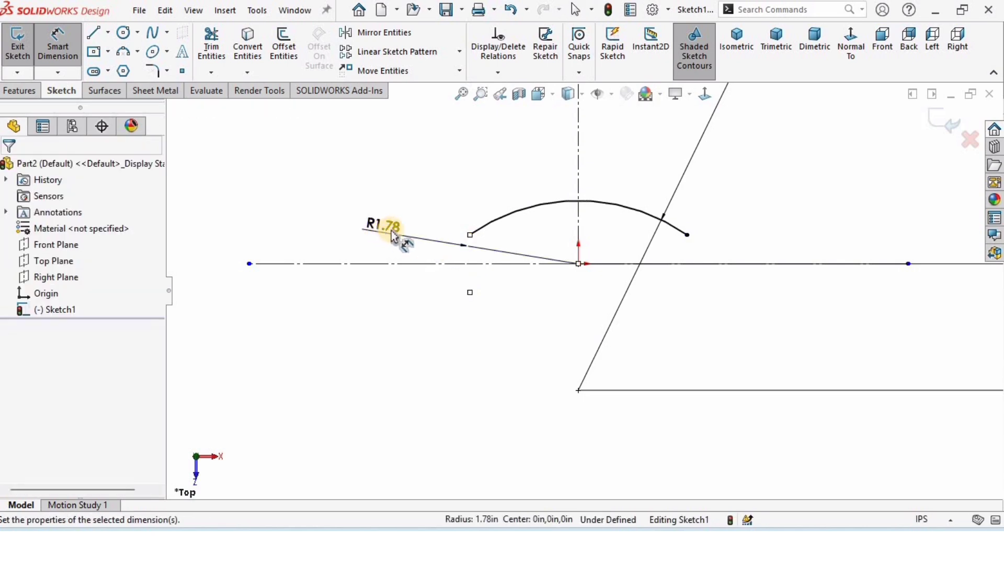
left_click(392, 231)
type("1.4")
key("Return")
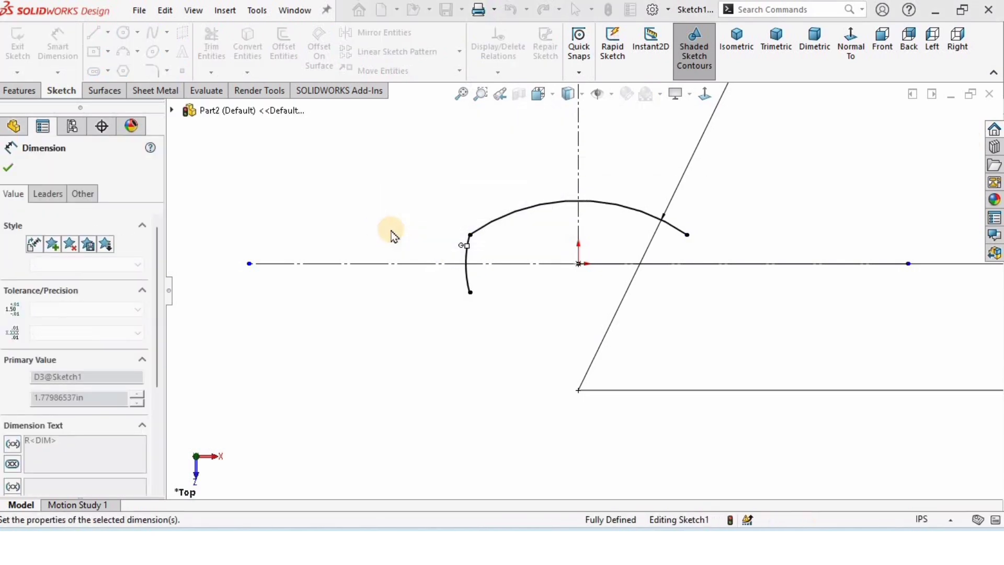
left_click(482, 371)
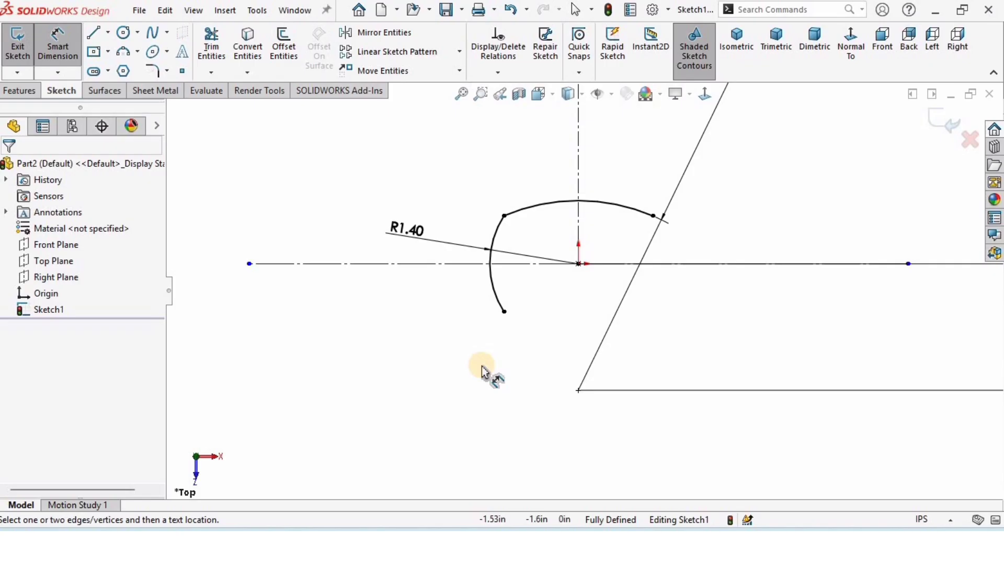
key("Escape")
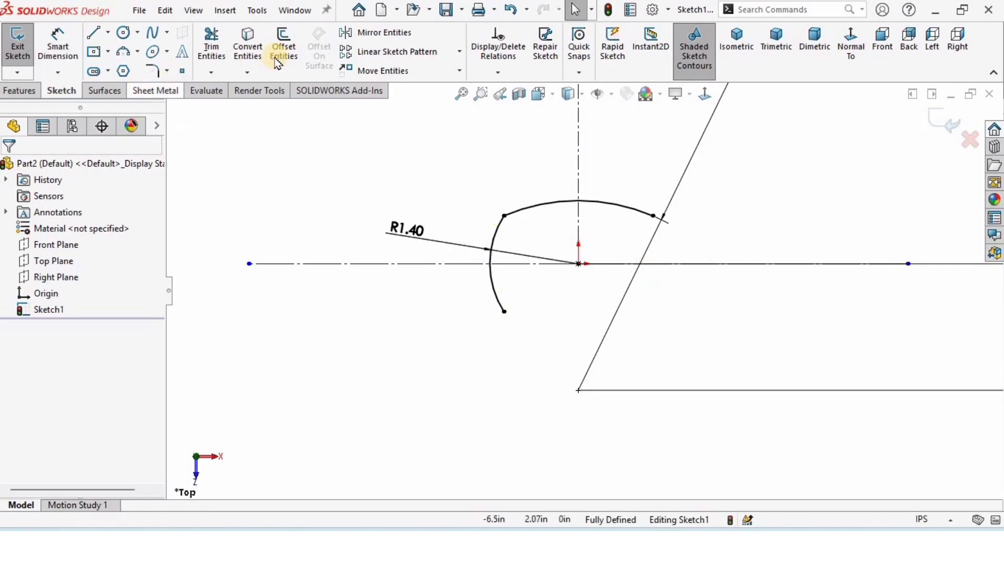
Mirror the 1.40 in left arc about the vertical centerline, keeping the original as a copy
left_click(385, 32)
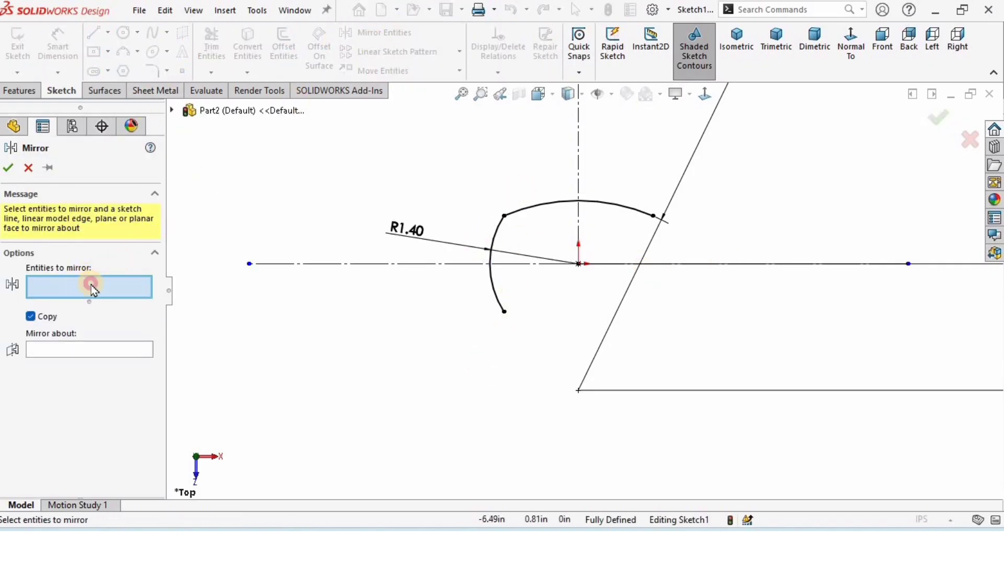
left_click(491, 231)
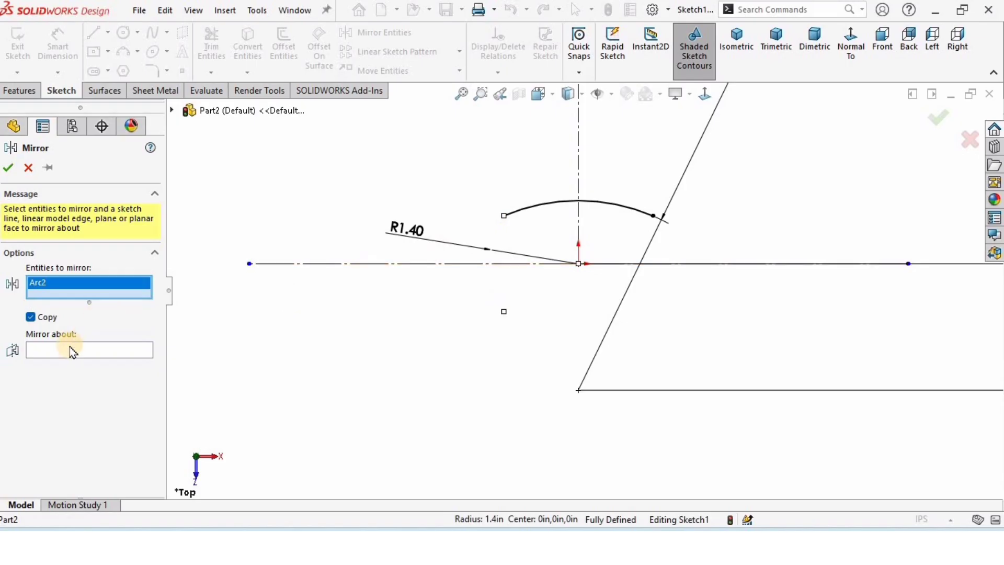
left_click(46, 352)
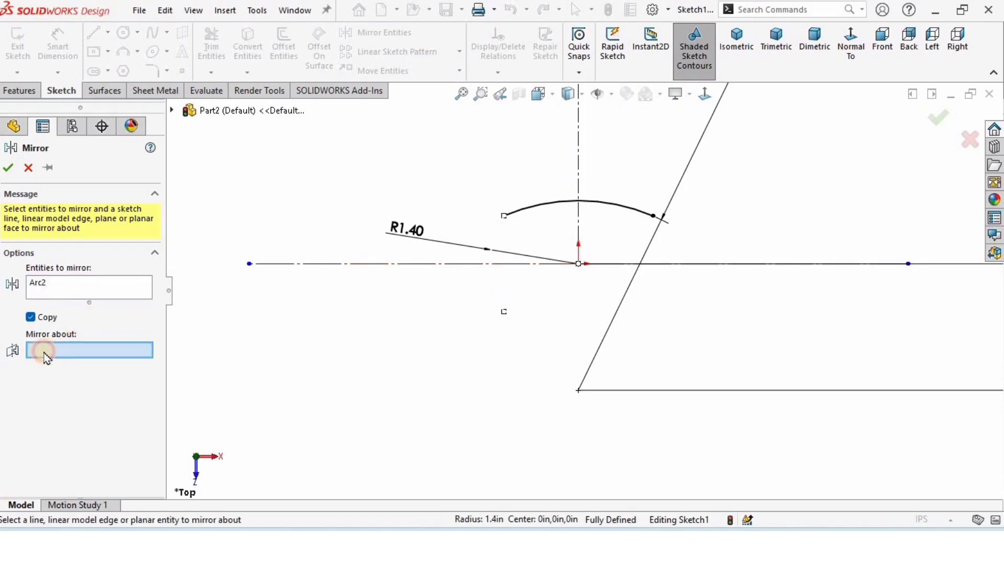
left_click(580, 161)
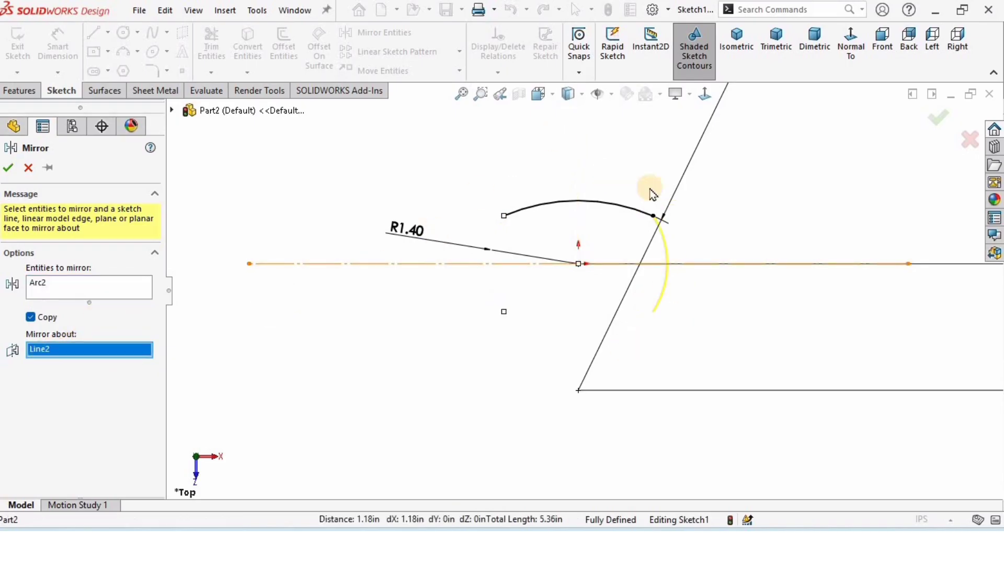
left_click(6, 168)
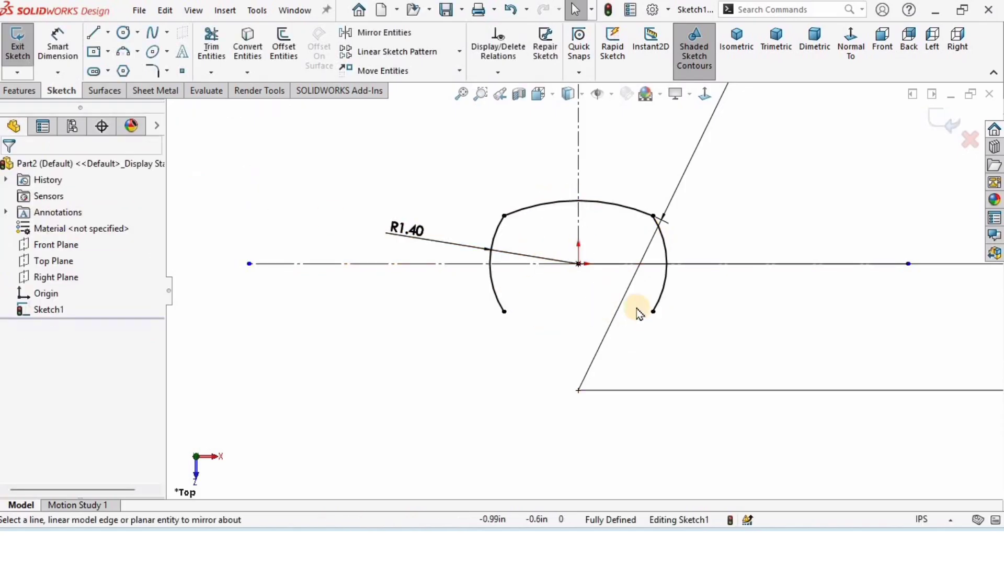
Mirror the upper 3 in arc about the horizontal centerline to close the profile
left_click(381, 35)
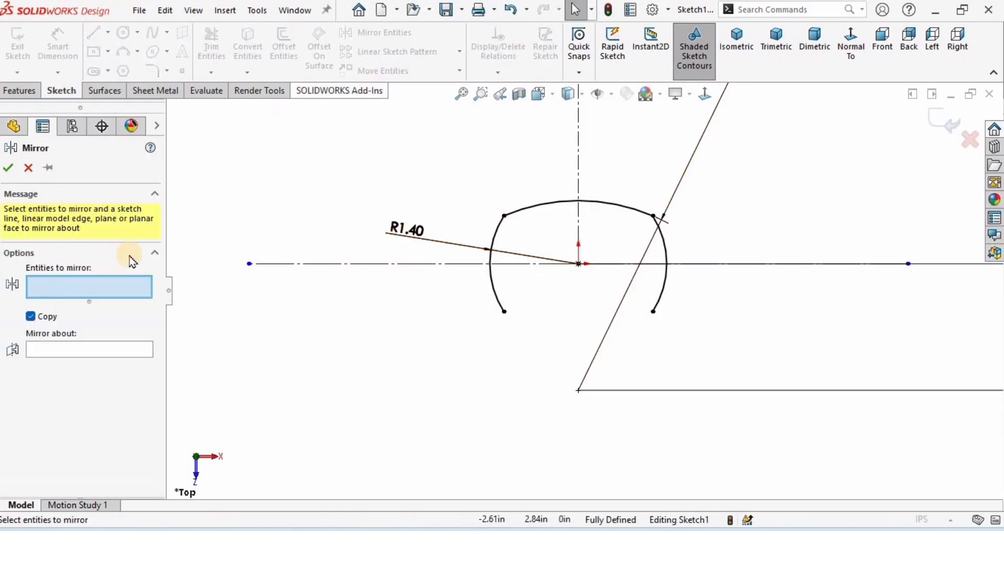
left_click(547, 209)
left_click(62, 352)
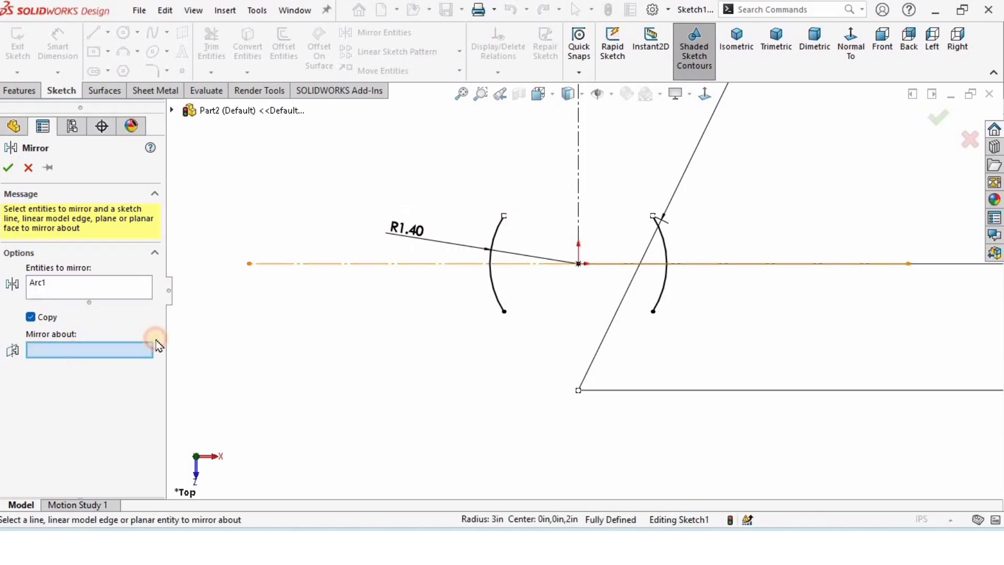
left_click(386, 268)
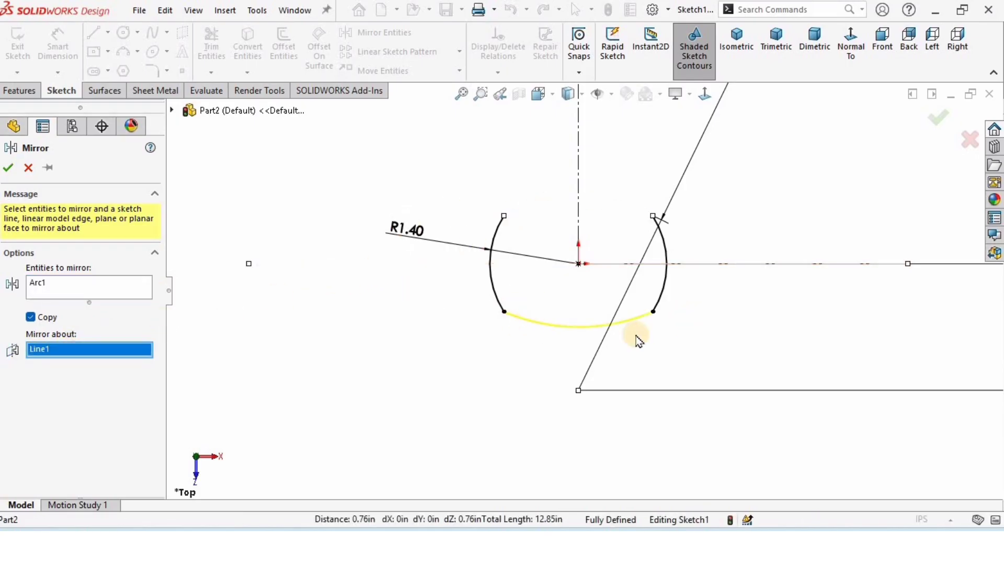
left_click(9, 168)
left_click(542, 402)
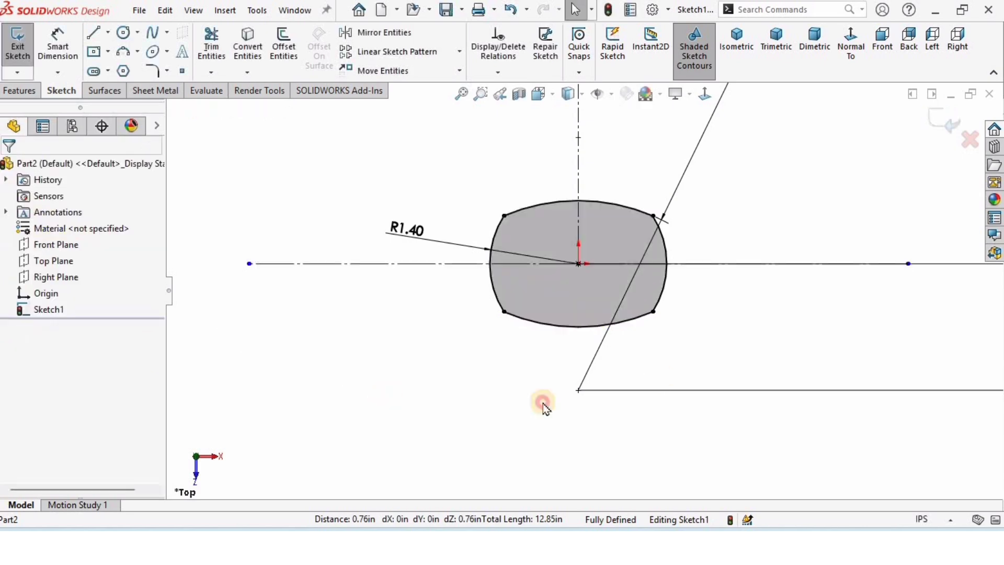
Fillet all four corners of the closed arc profile with a 0.5 in radius, keeping constrained corners
scroll(655, 255, "up", 1)
scroll(638, 256, "down", 3)
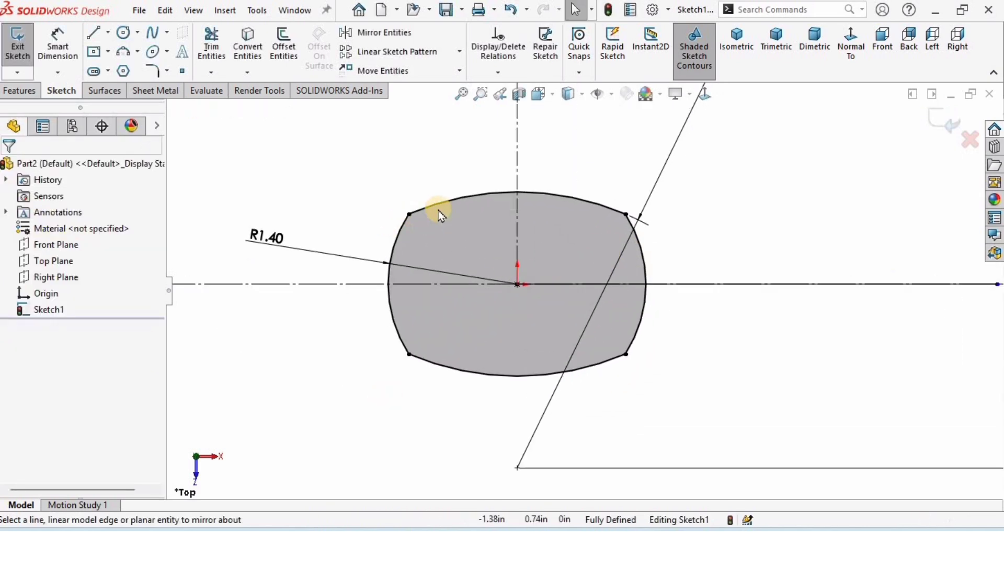
left_click(166, 71)
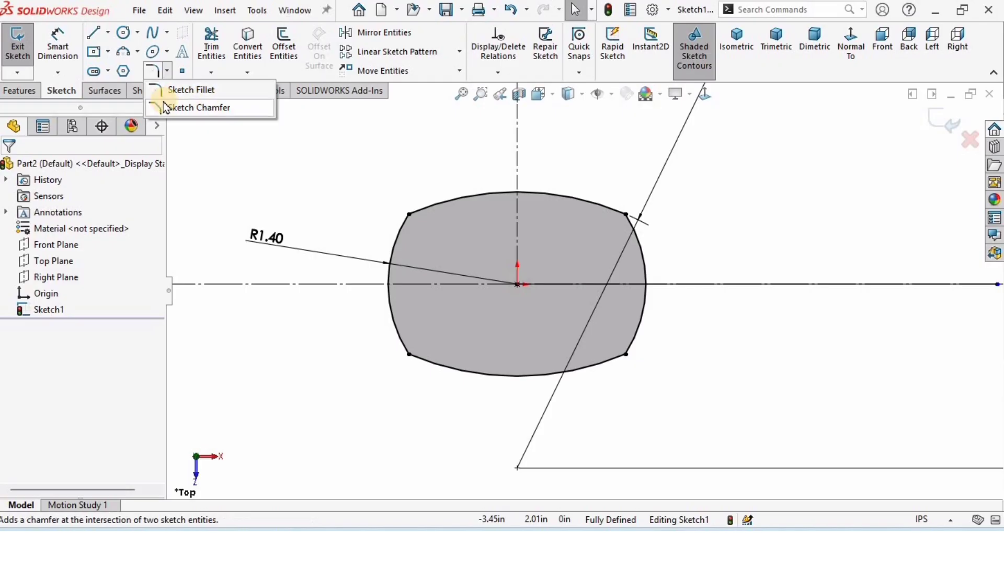
left_click(202, 94)
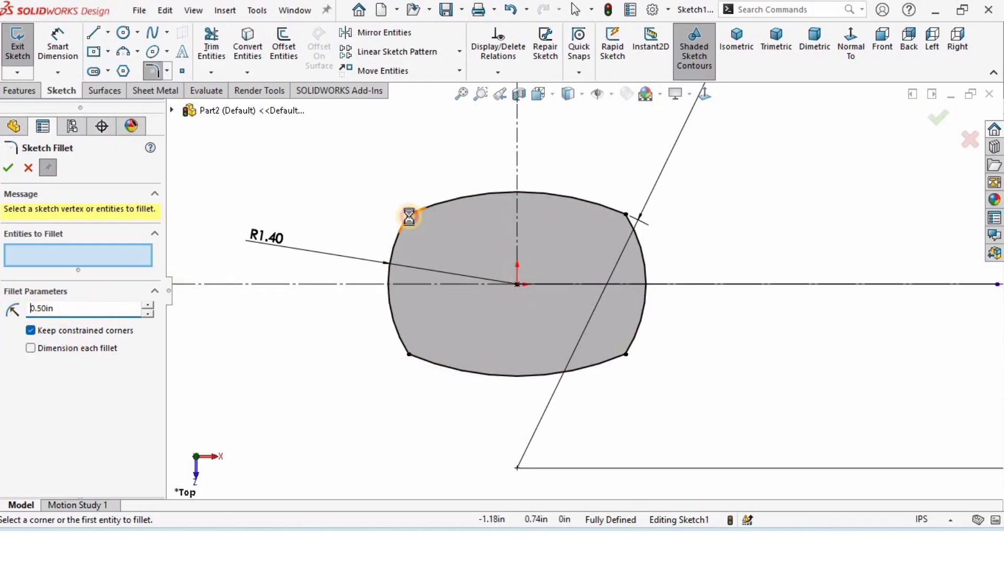
left_click(522, 281)
left_click(625, 216)
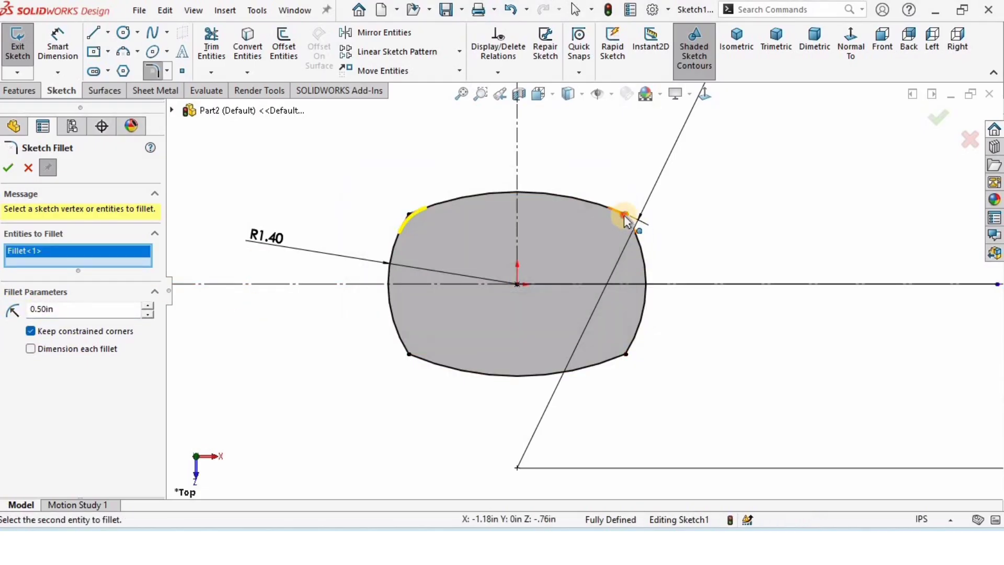
left_click(545, 283)
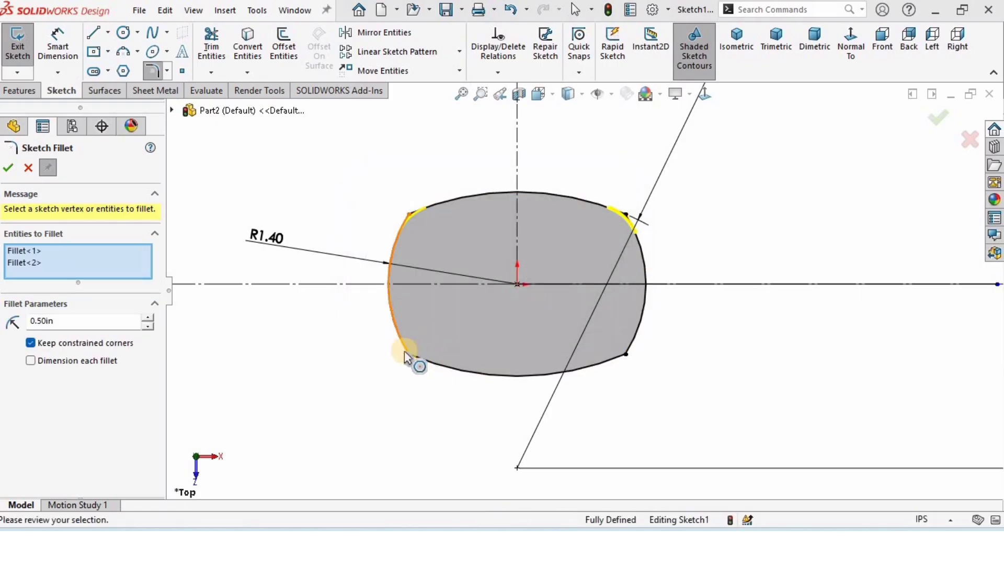
left_click(409, 354)
left_click(624, 354)
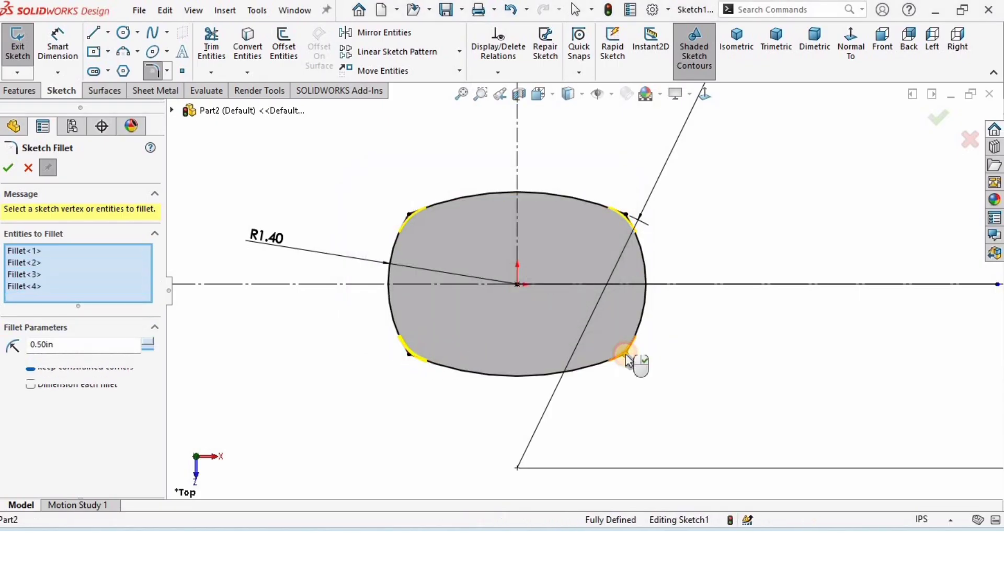
left_click(8, 167)
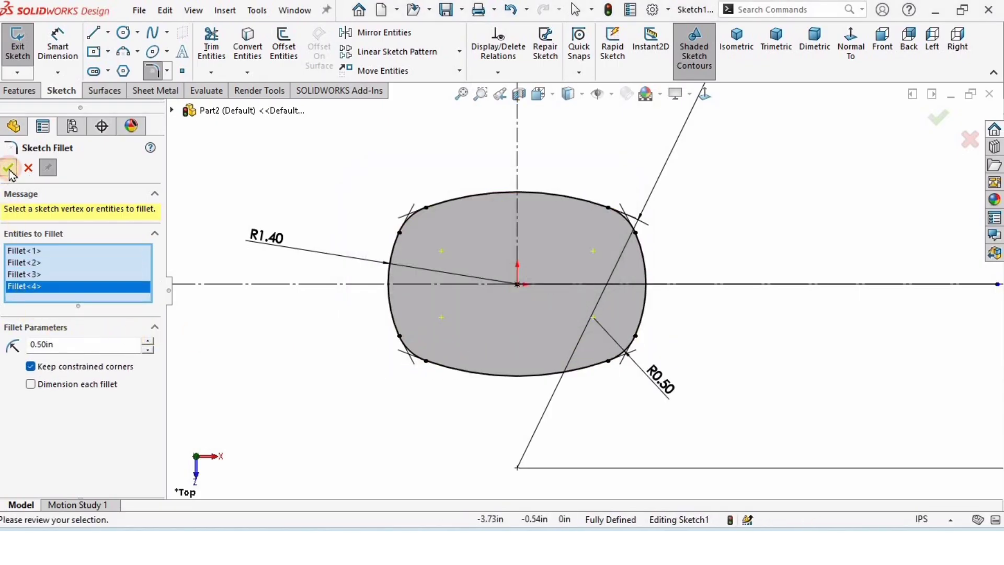
left_click(7, 167)
Finish and exit the filleted profile sketch
scroll(681, 383, "up", 1)
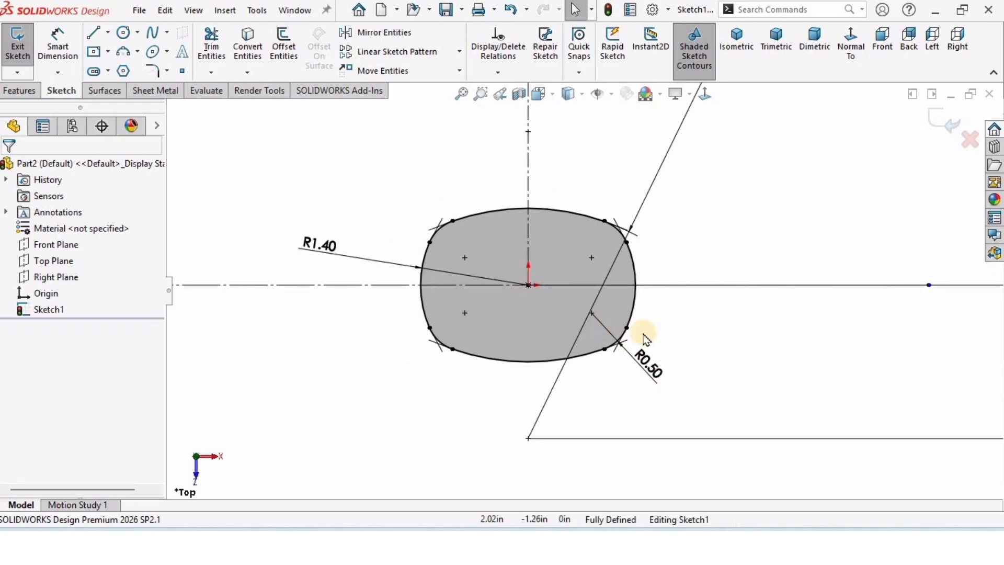
scroll(644, 336, "down", 1)
scroll(606, 329, "up", 6)
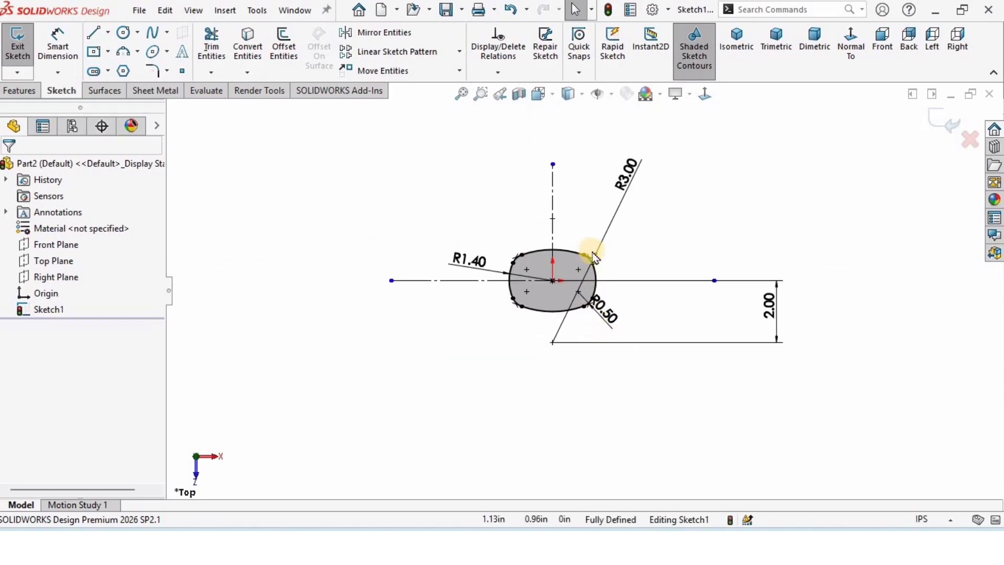
scroll(594, 255, "down", 1)
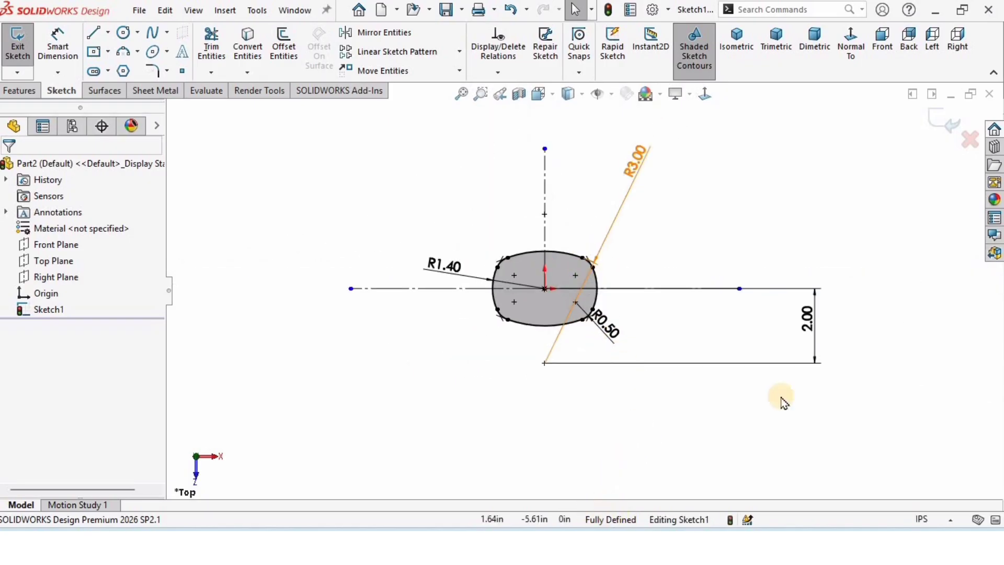
left_click(943, 122)
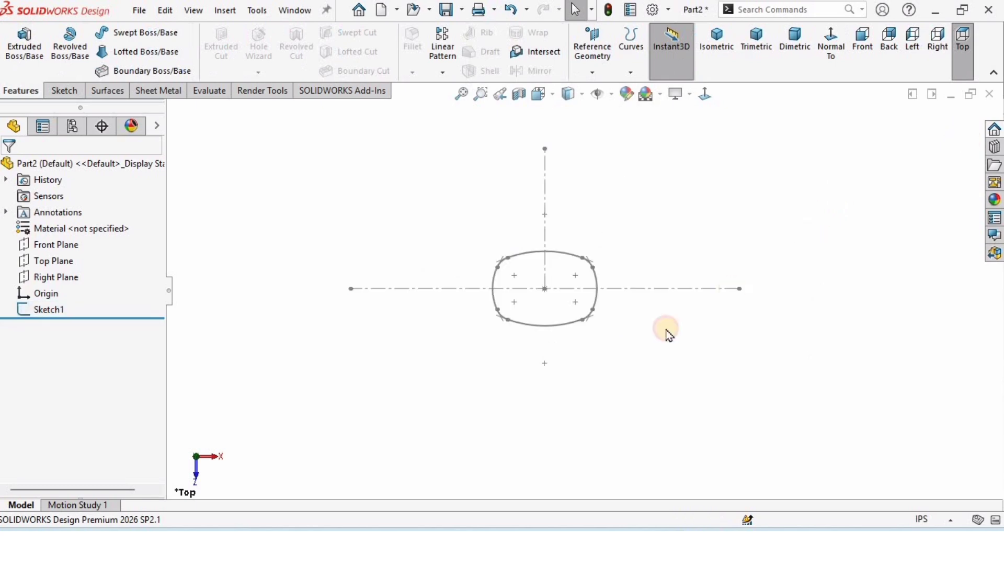
Create a reference plane offset 4 in above the Top Plane
middle_click_drag(650, 261, 603, 228)
scroll(602, 243, "down", 1)
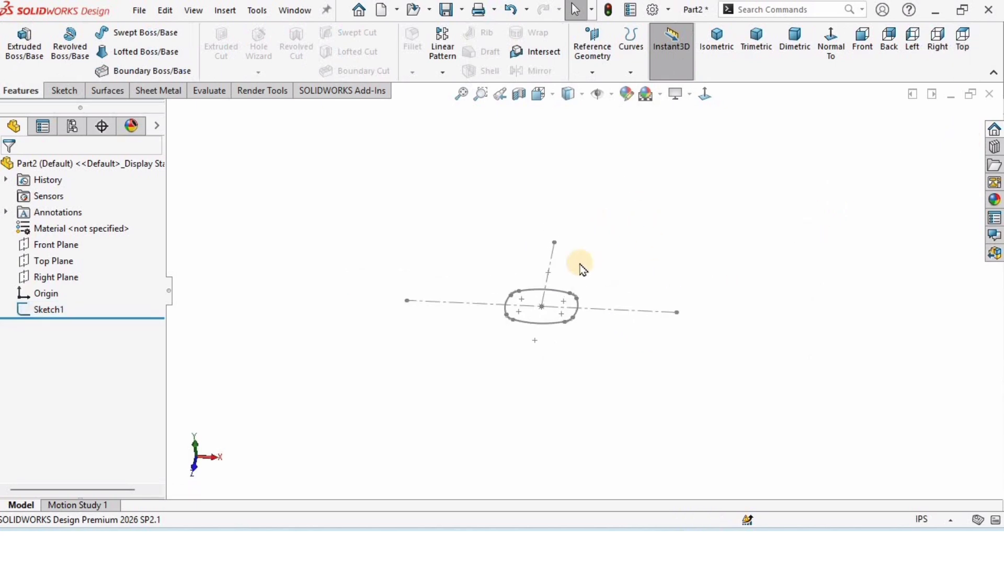
left_click(46, 261)
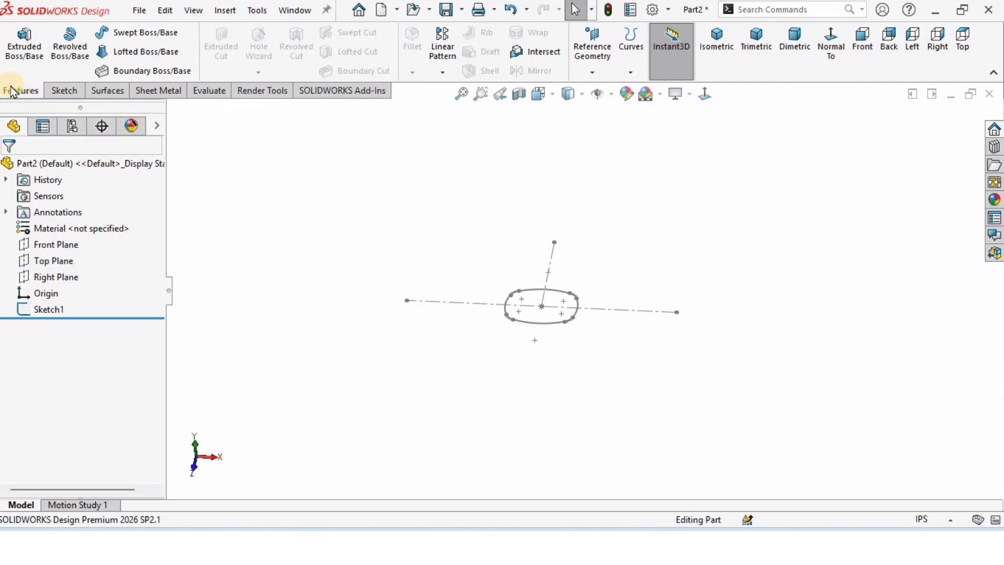
left_click(591, 73)
left_click(598, 98)
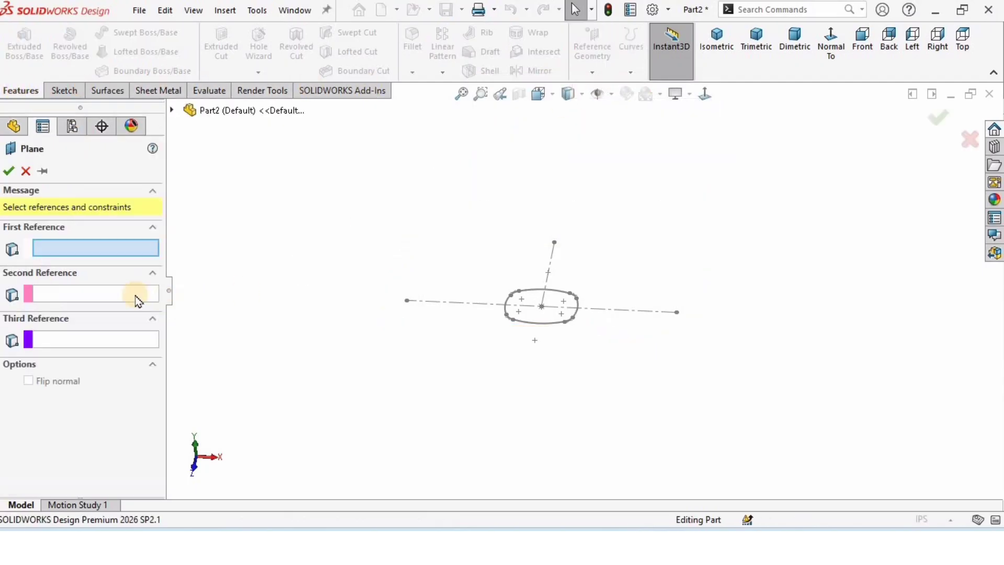
left_click(171, 111)
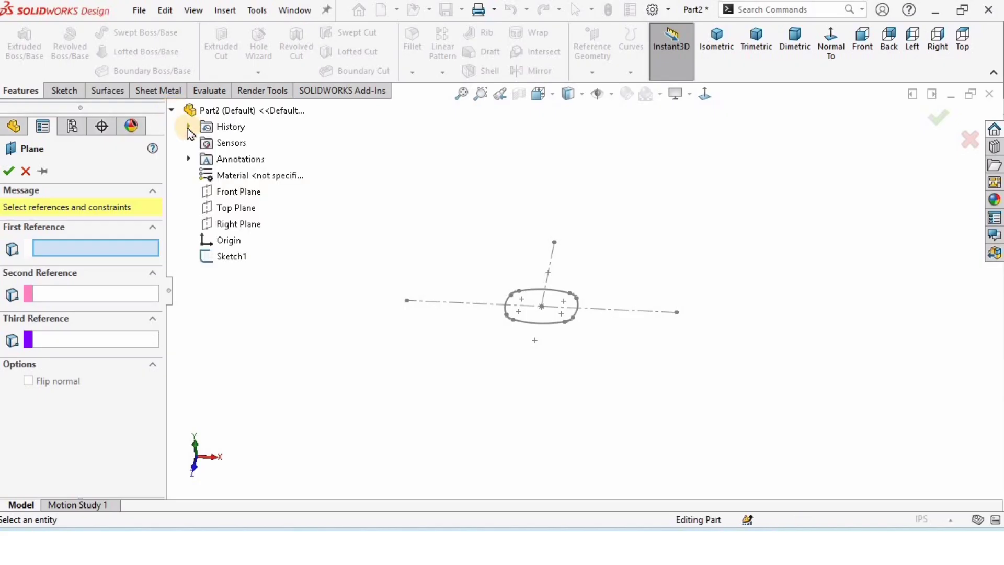
left_click(232, 210)
left_click(61, 356)
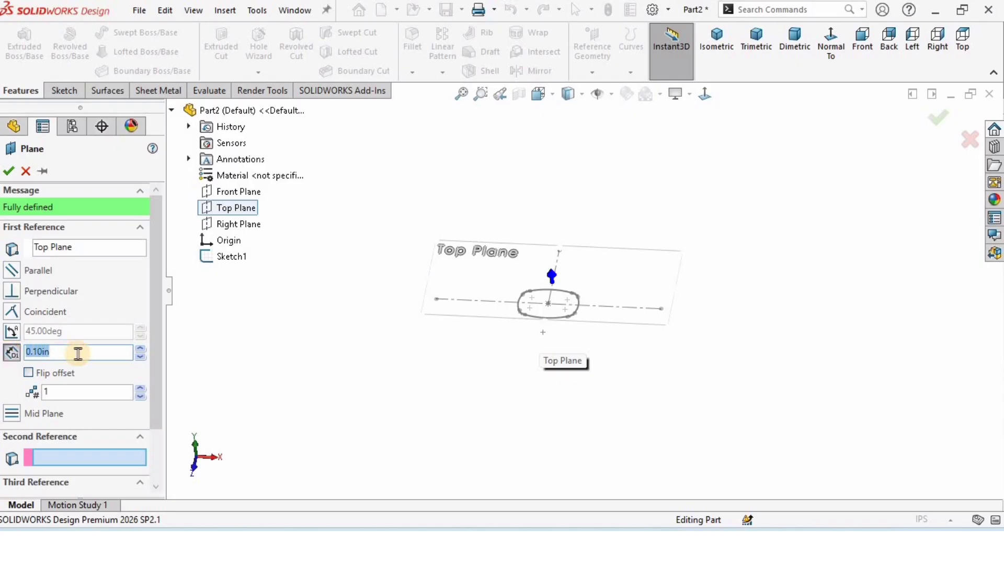
type("4")
key("Return")
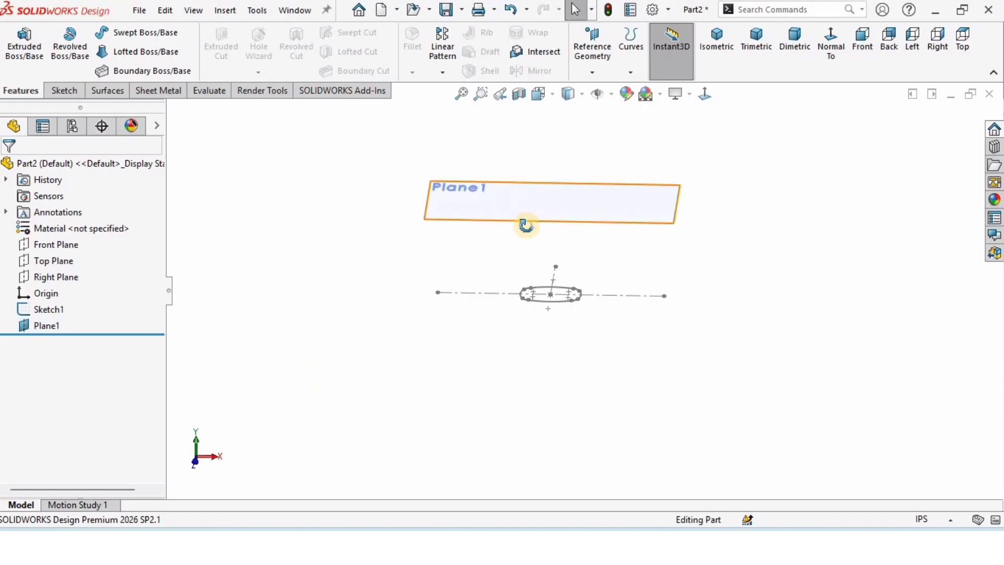
Start a sketch on the offset plane and draw a circle about 4.98 in in diameter centered on the origin
middle_click_drag(527, 225, 617, 229)
scroll(617, 229, "up", 1)
left_click(556, 215)
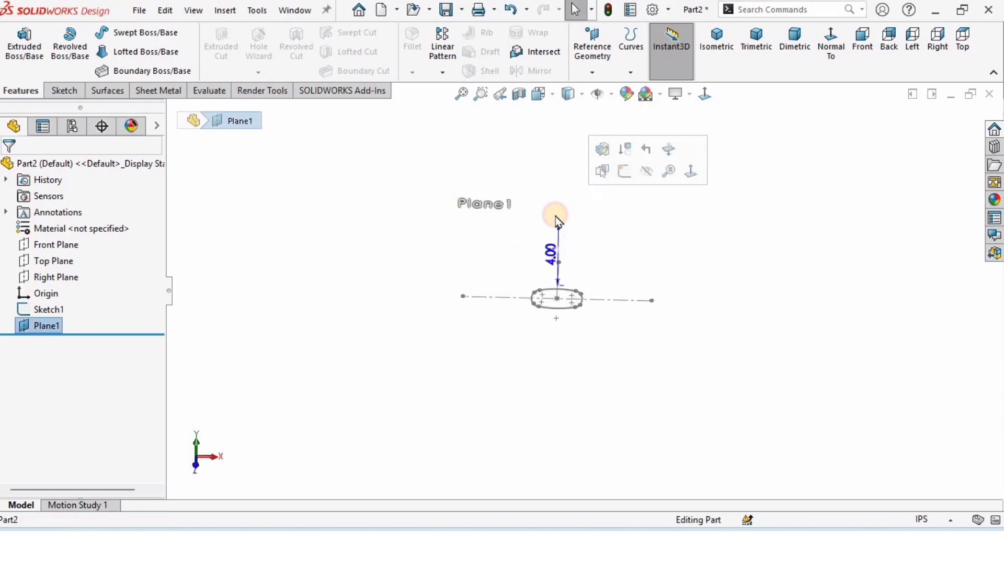
left_click(628, 178)
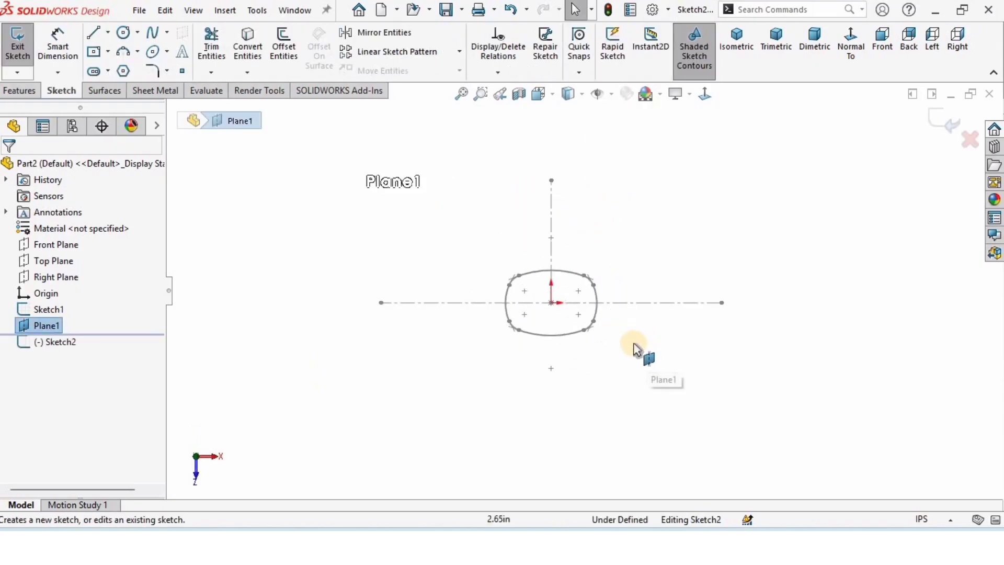
left_click(123, 33)
left_click(551, 302)
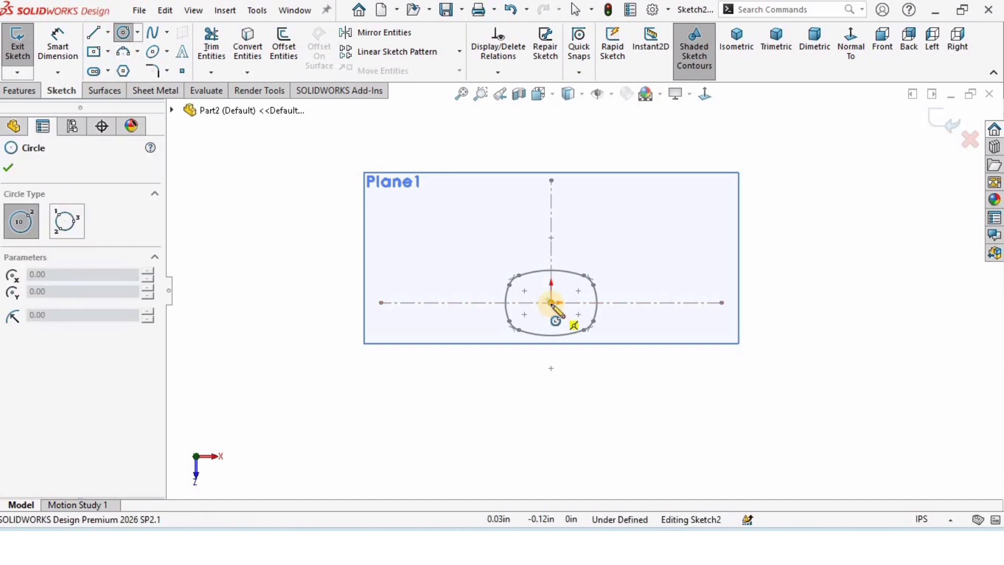
left_click(490, 252)
Dimension the circle's diameter as 1.4 in and exit the sketch
left_click(57, 42)
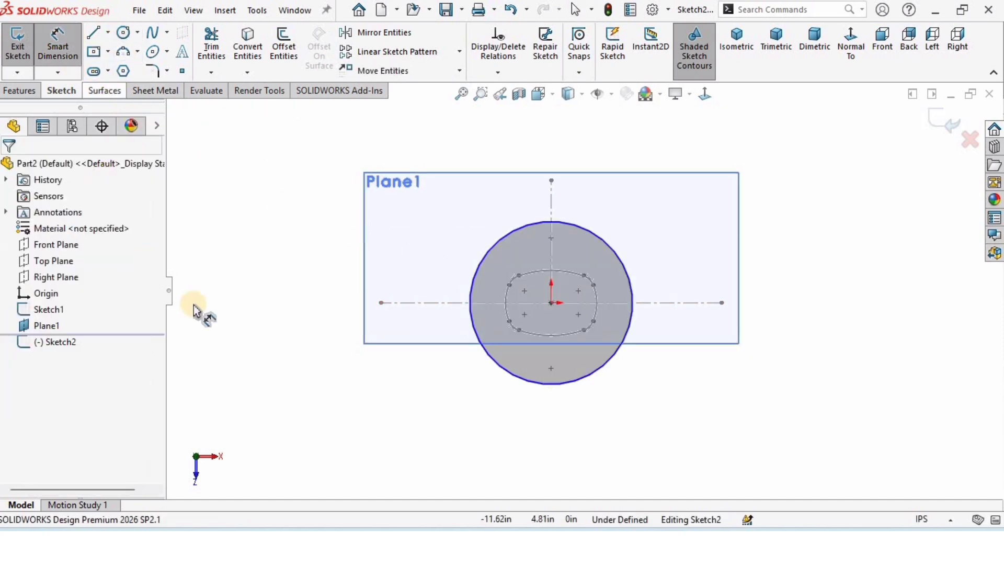
left_click(493, 359)
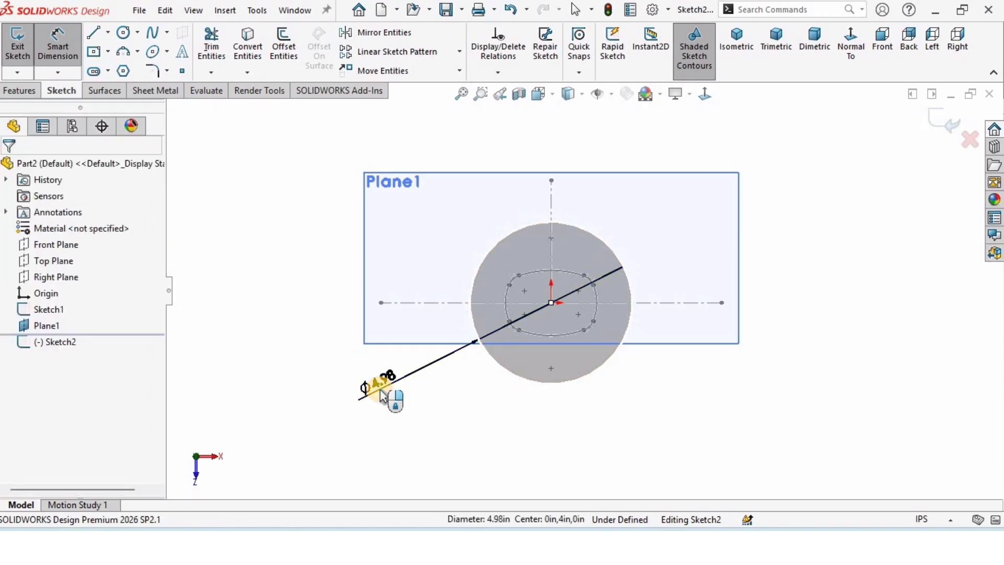
left_click(380, 392)
key("Return")
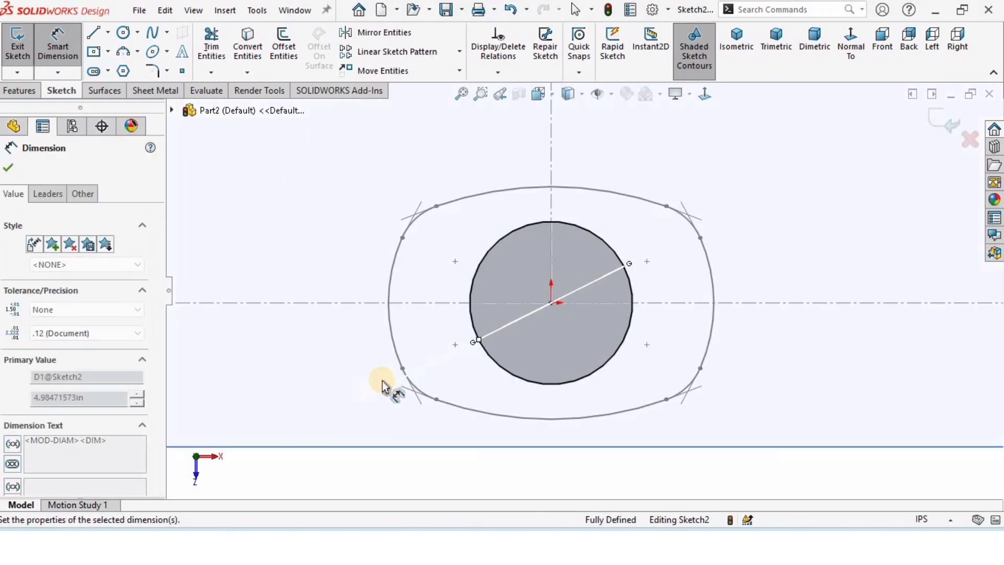
left_click(382, 277)
scroll(485, 329, "up", 2)
left_click(934, 116)
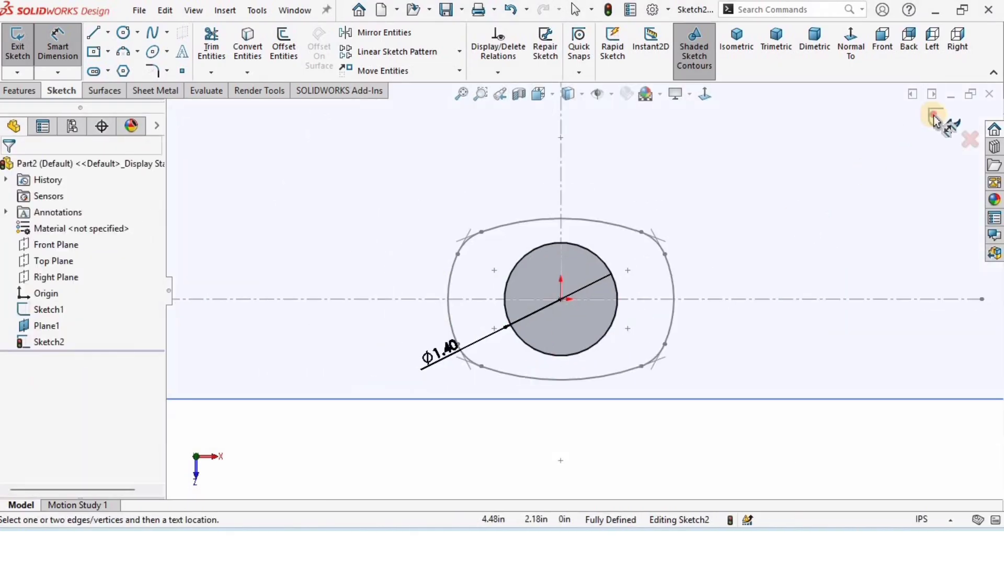
Hide the offset reference plane, leaving the circle and base profile displayed
mouse_move(627, 417)
middle_mouse_down()
mouse_move(633, 299)
mouse_move(599, 318)
middle_mouse_up()
scroll(598, 319, "up", 2)
left_click(474, 391)
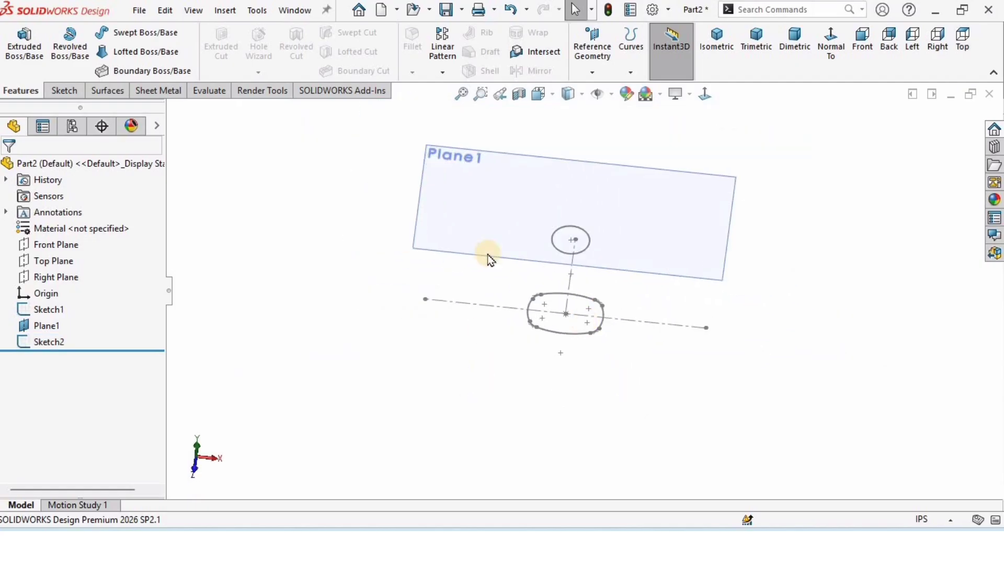
left_click(474, 186)
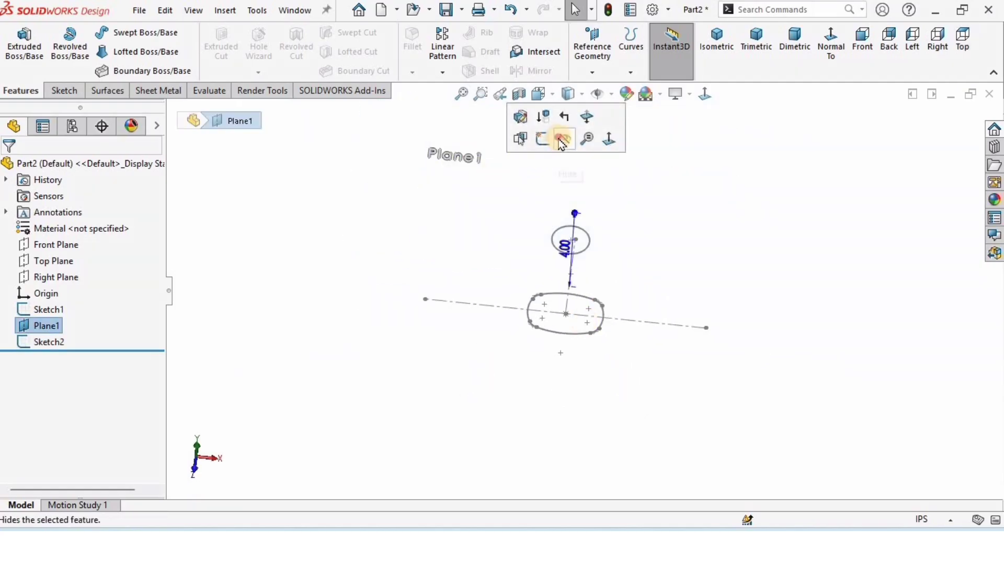
left_click(405, 204)
On the Front Plane, sketch an outward-bulging three-point arc along the +X side, from just above the circle to just below the base profile
middle_click_drag(605, 332, 612, 271)
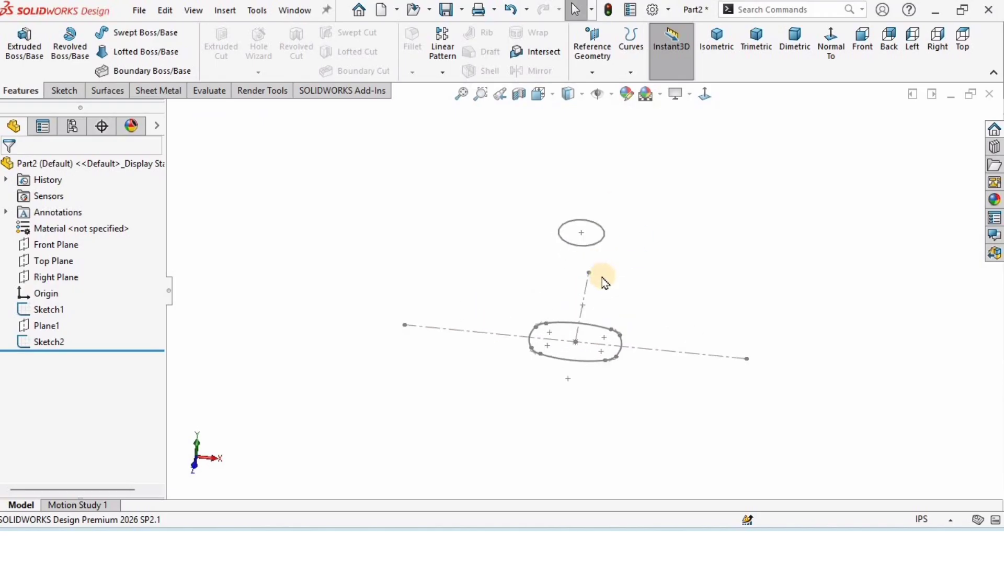
left_click(56, 244)
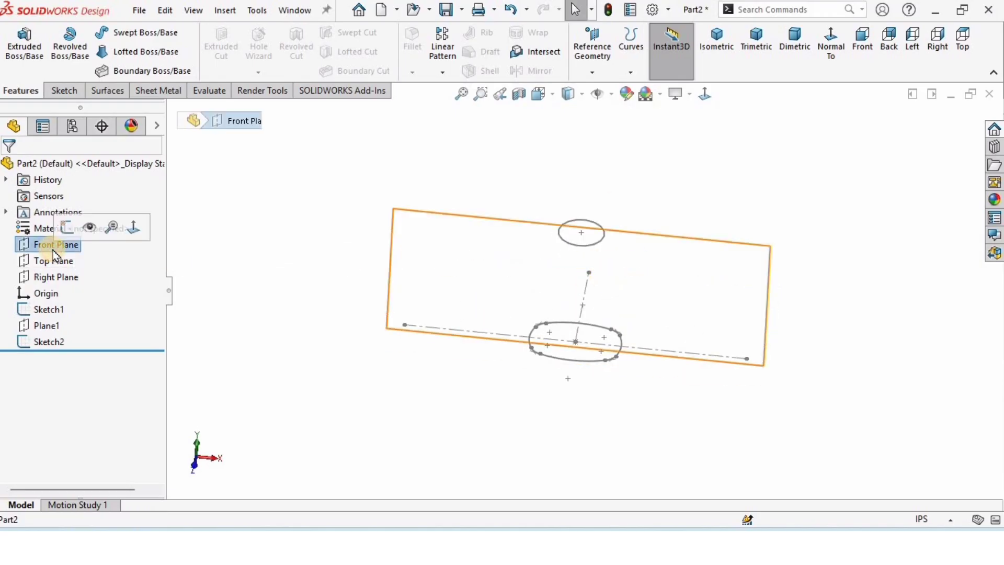
left_click(70, 227)
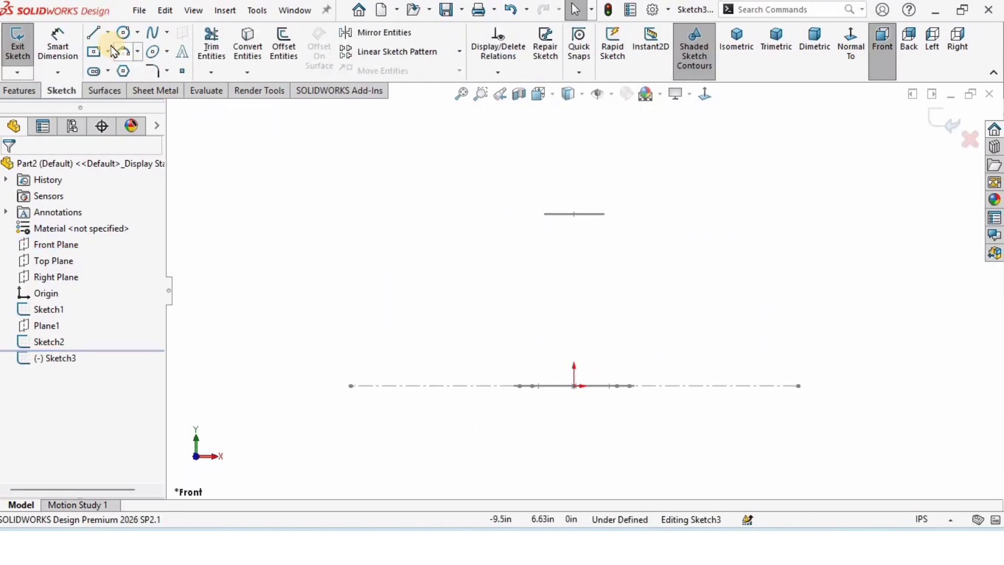
left_click(138, 54)
left_click(156, 108)
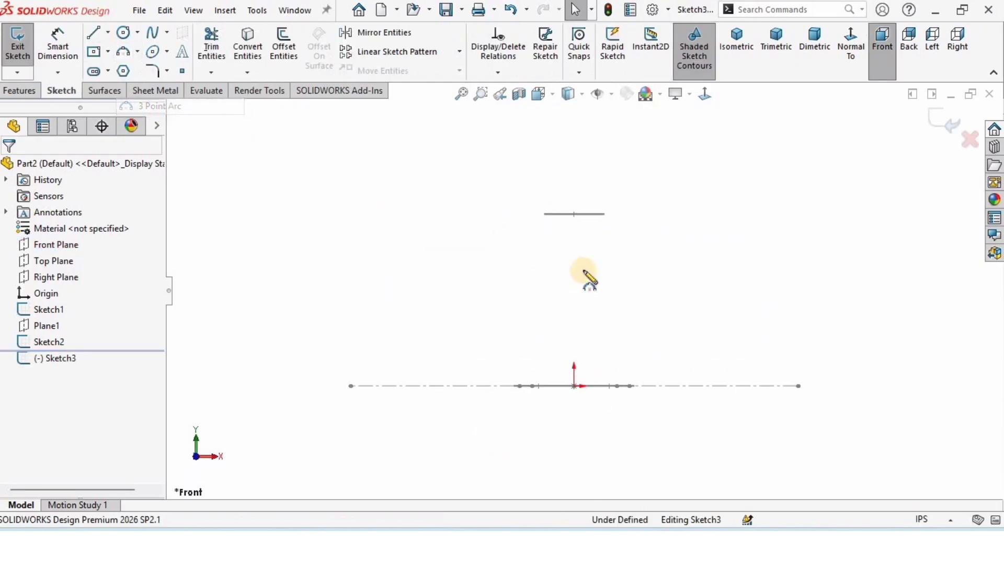
scroll(587, 274, "down", 1)
left_click_drag(617, 192, 636, 433)
left_click(651, 308)
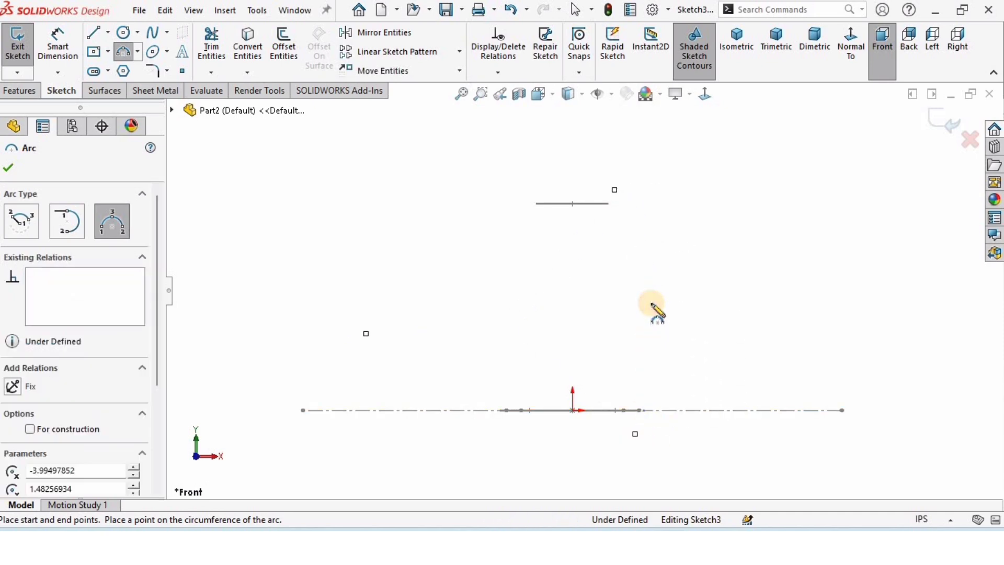
key("Escape")
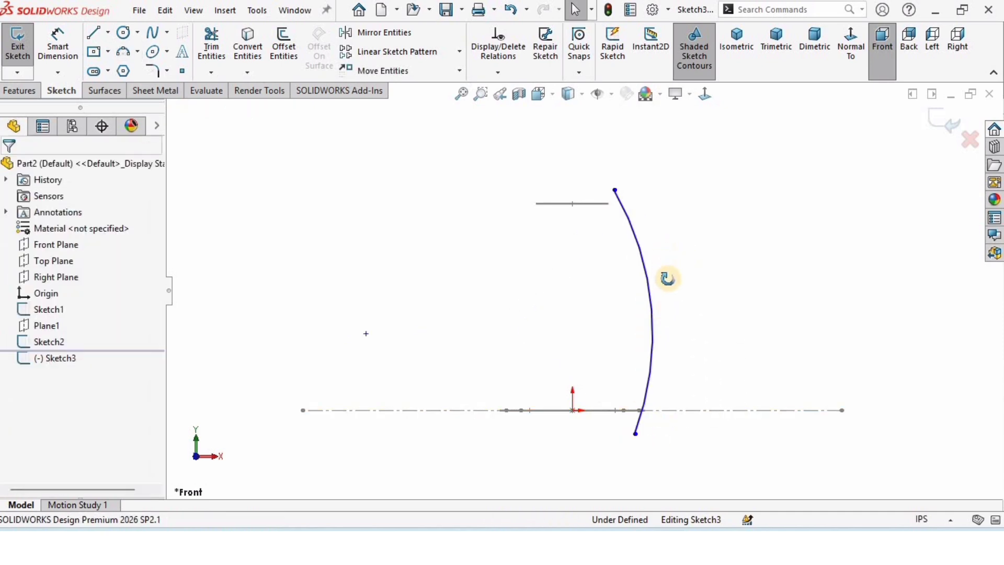
Add a Pierce relation between the side arc's upper endpoint and the circle on the offset plane
middle_click_drag(668, 279, 612, 240)
left_click(613, 233)
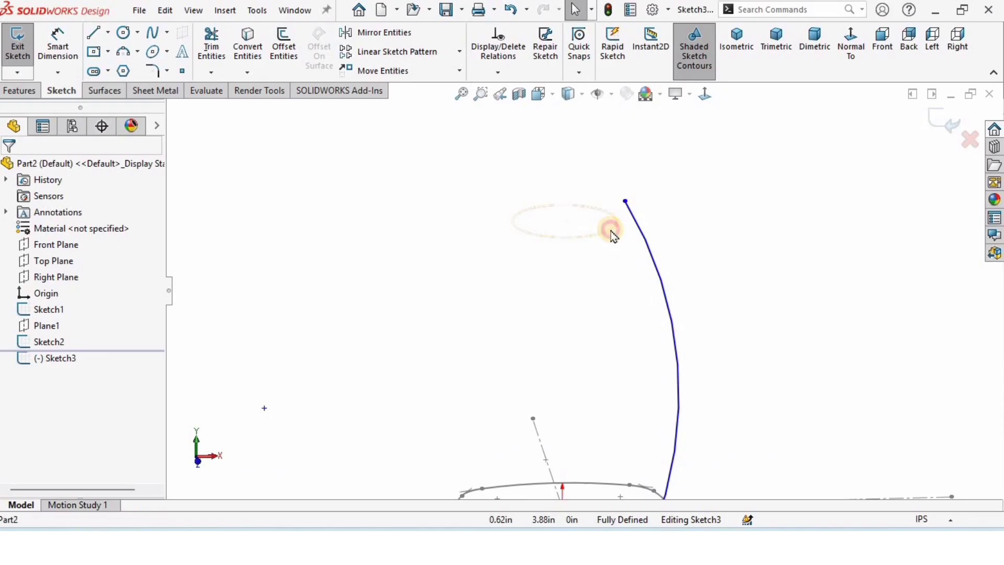
left_click(625, 202, "ctrl")
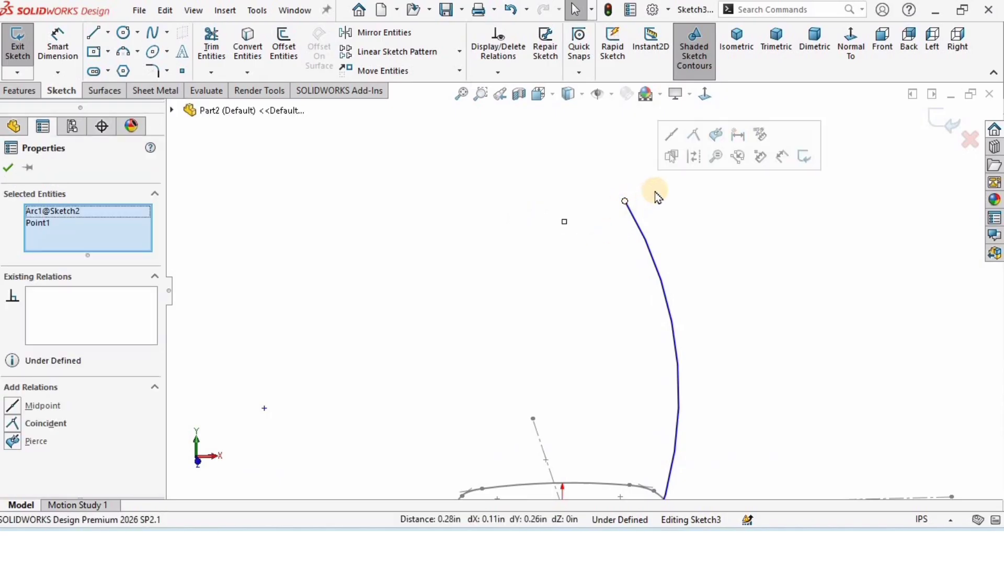
left_click(717, 137)
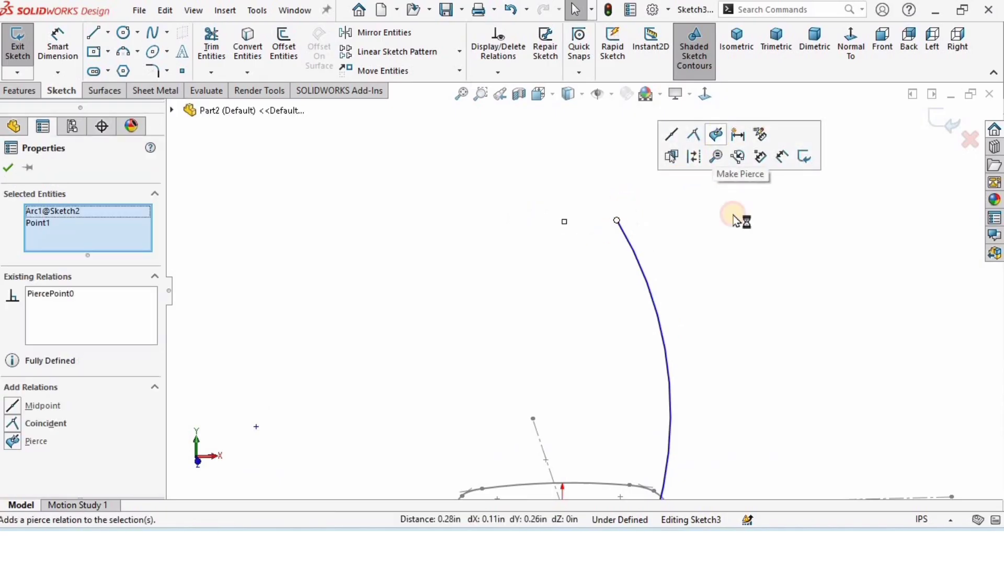
Add a Pierce relation between the side arc's lower endpoint and the +X end arc of the base profile
left_click(733, 216)
scroll(585, 227, "down", 2)
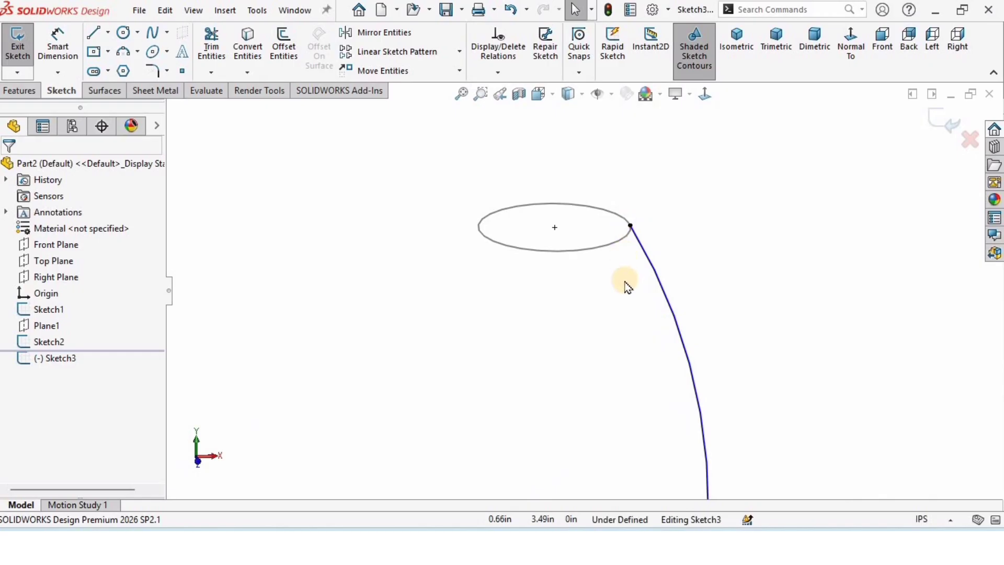
mouse_move(628, 285)
middle_mouse_down()
mouse_move(607, 442)
mouse_move(605, 347)
mouse_move(623, 307)
middle_mouse_up()
scroll(624, 307, "down", 2)
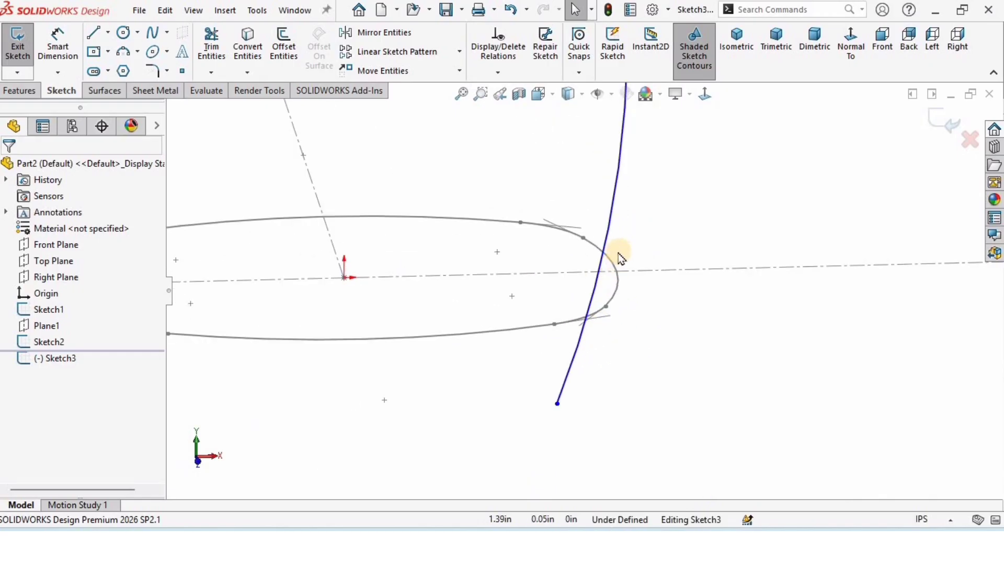
left_click(617, 285)
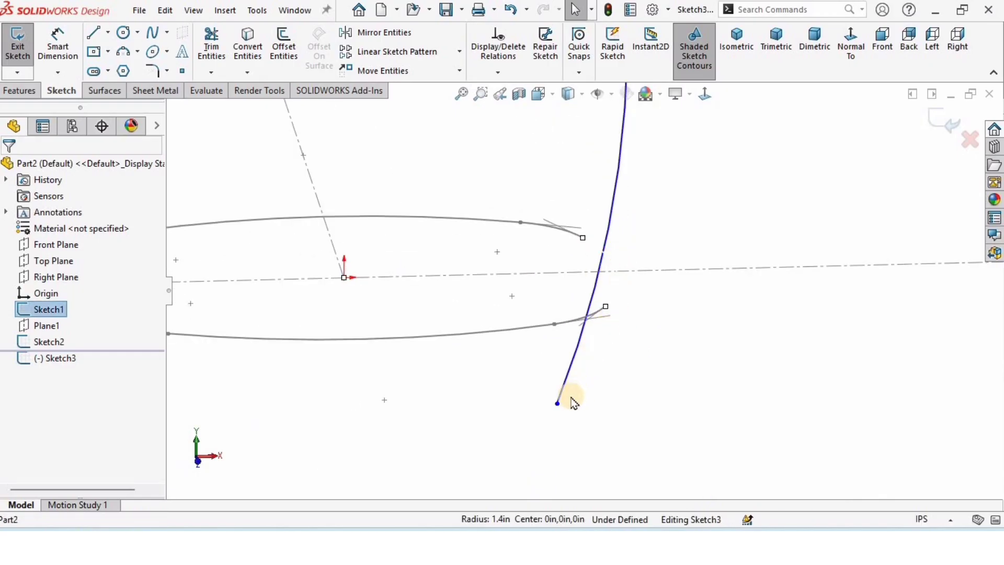
left_click(557, 405, "ctrl")
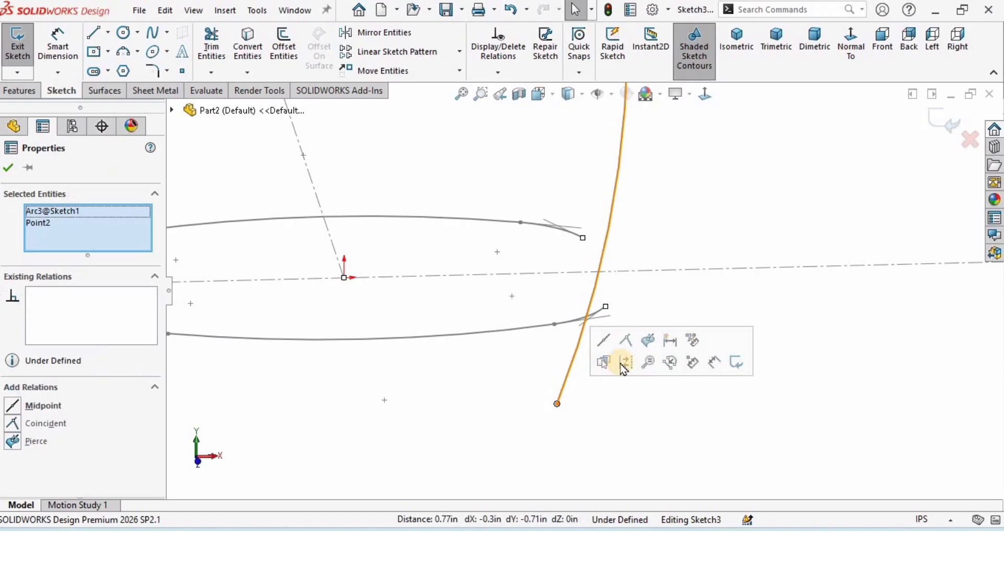
left_click(647, 342)
left_click(526, 397)
scroll(598, 251, "down", 3)
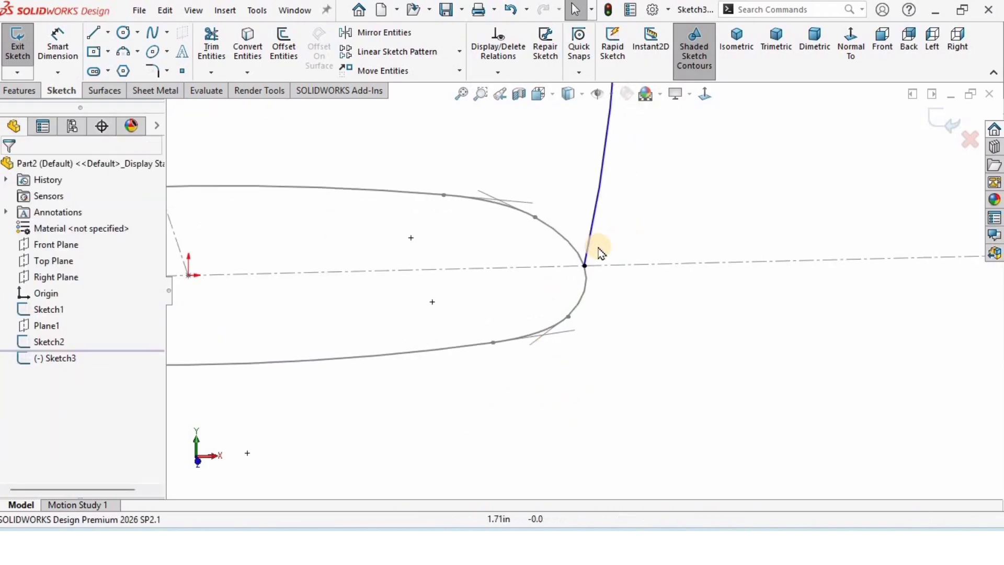
Dimension the side arc's radius as 8 in and exit the sketch
scroll(570, 246, "up", 3)
middle_click_drag(578, 231, 579, 184)
left_click(57, 42)
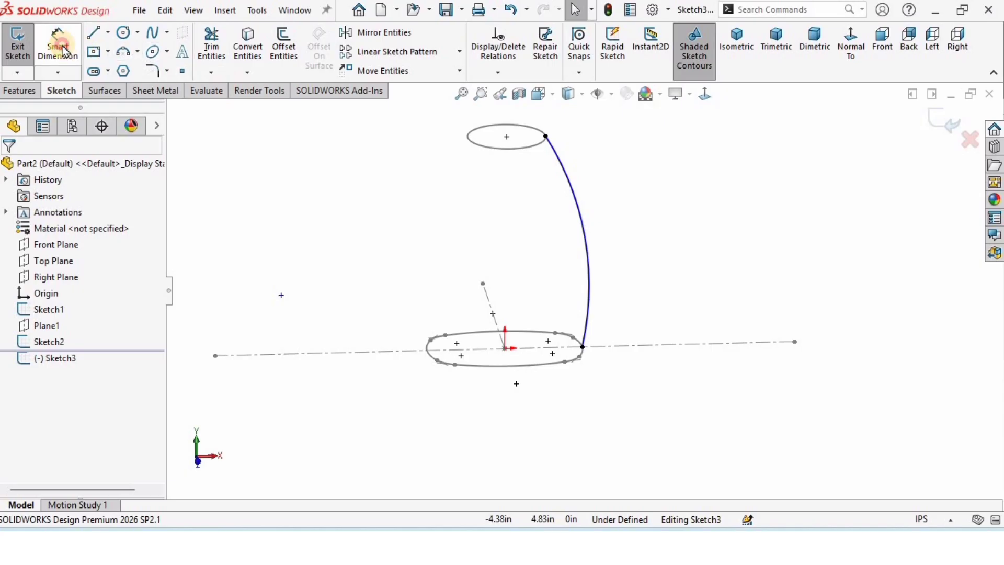
left_click(585, 241)
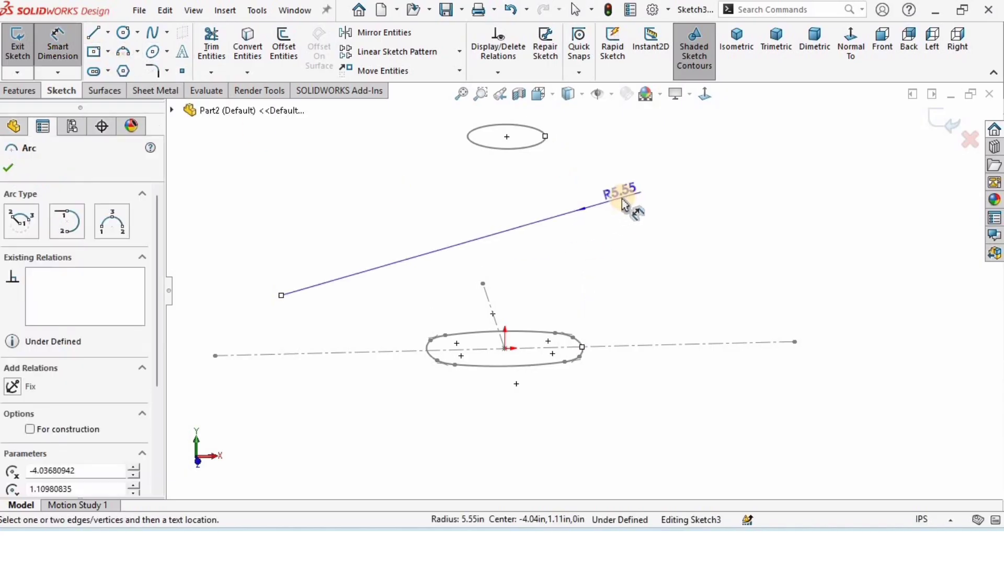
left_click(624, 200)
key("Return")
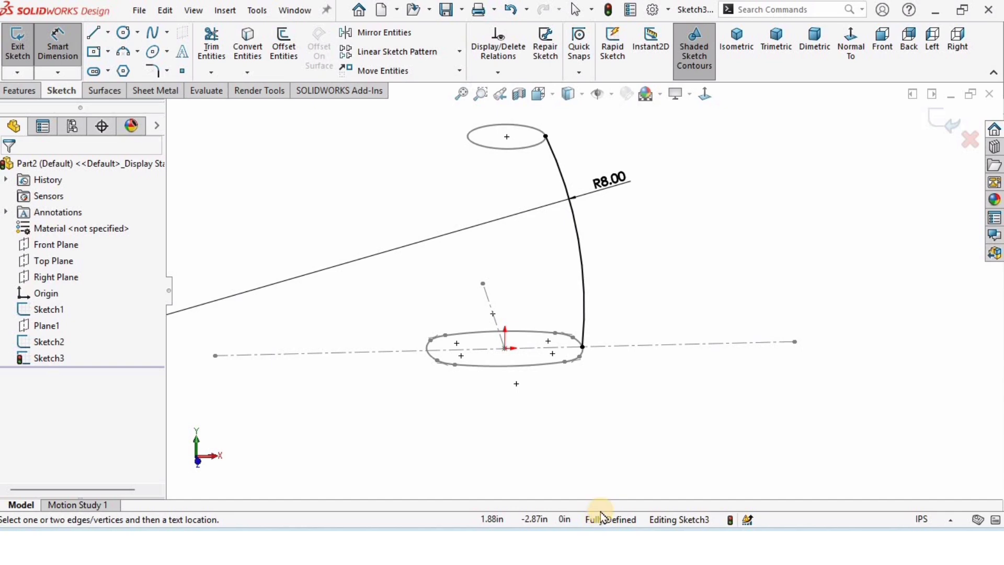
left_click(944, 122)
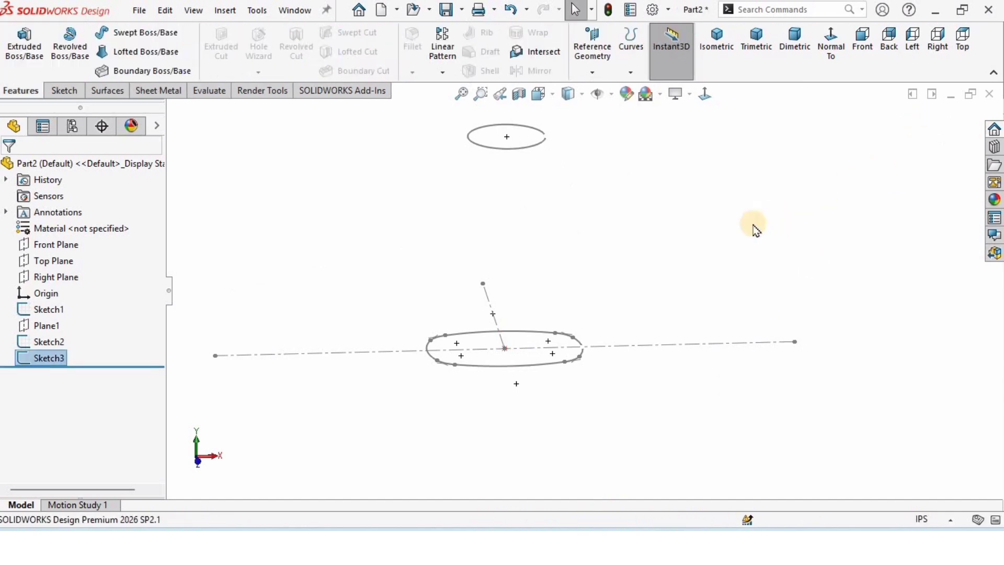
scroll(728, 224, "up", 3)
left_click(634, 261)
scroll(632, 262, "down", 1)
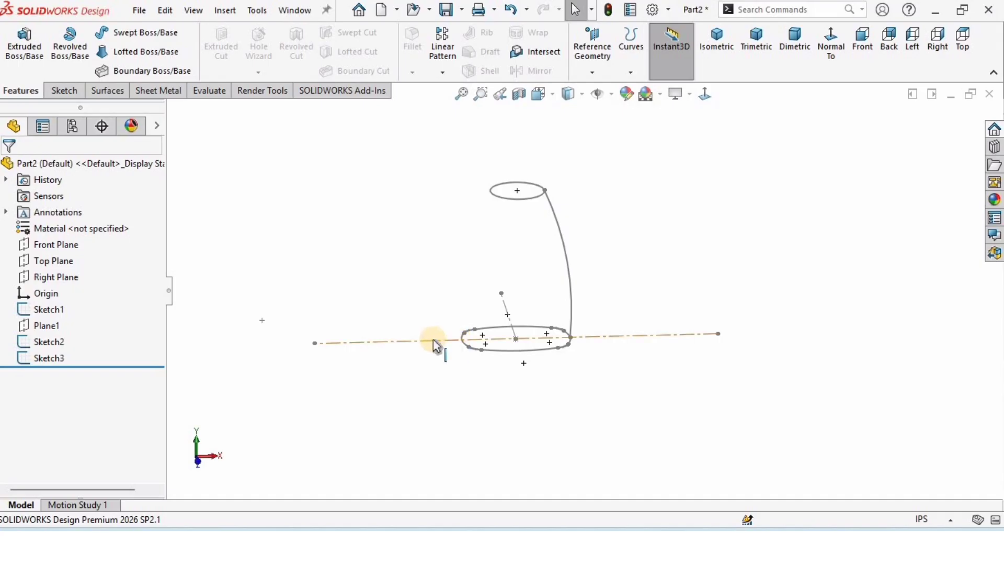
On the Front Plane, sketch a short three-point arc of about 0.72 in radius beside the circle's -X edge, running downward and bulging toward +X
left_click(49, 244)
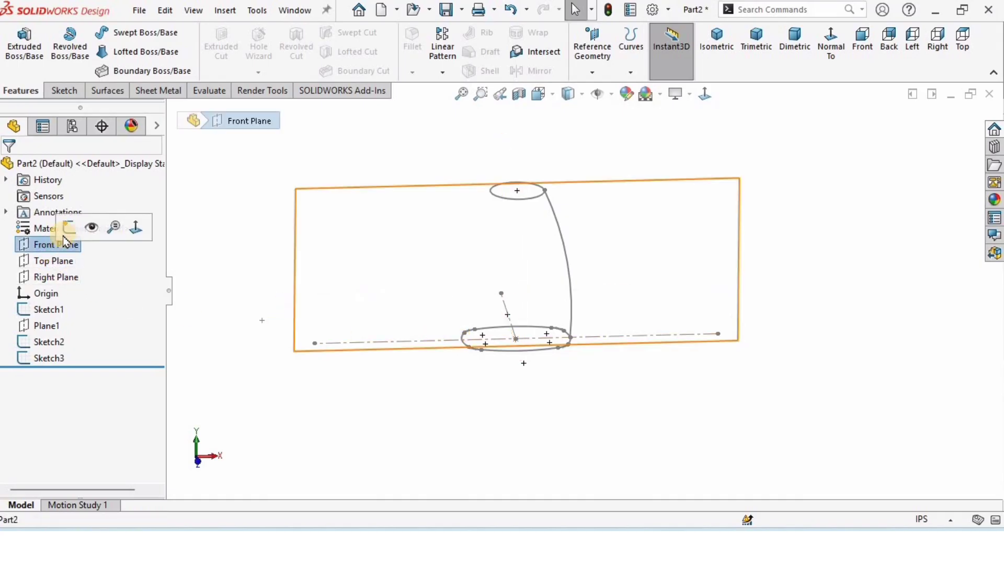
left_click(68, 226)
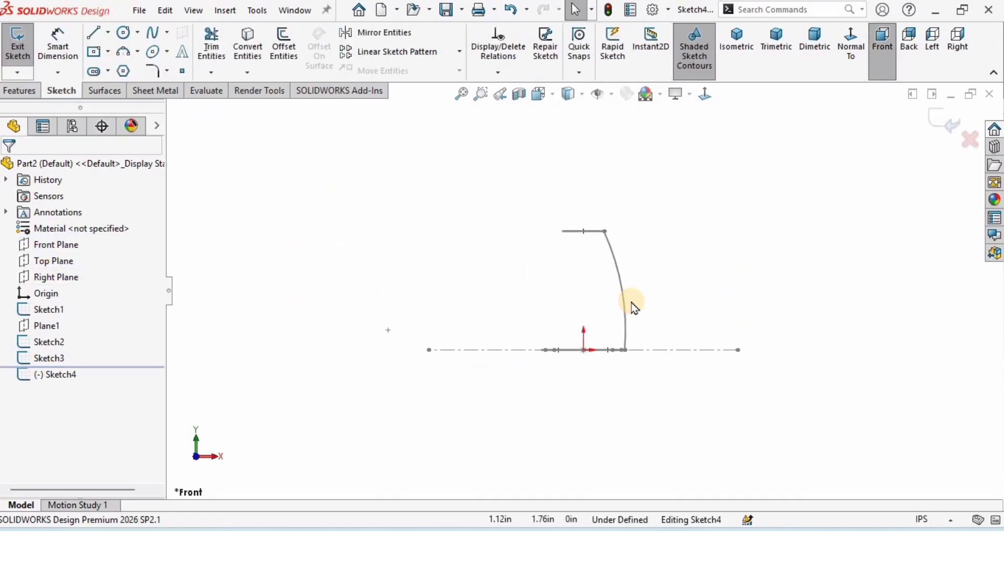
scroll(632, 302, "down", 2)
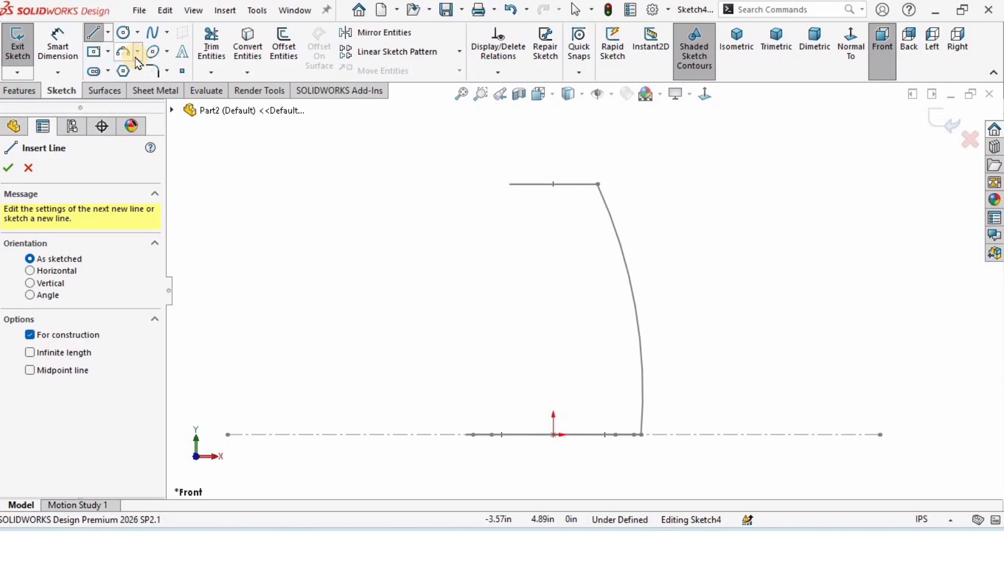
left_click(137, 51)
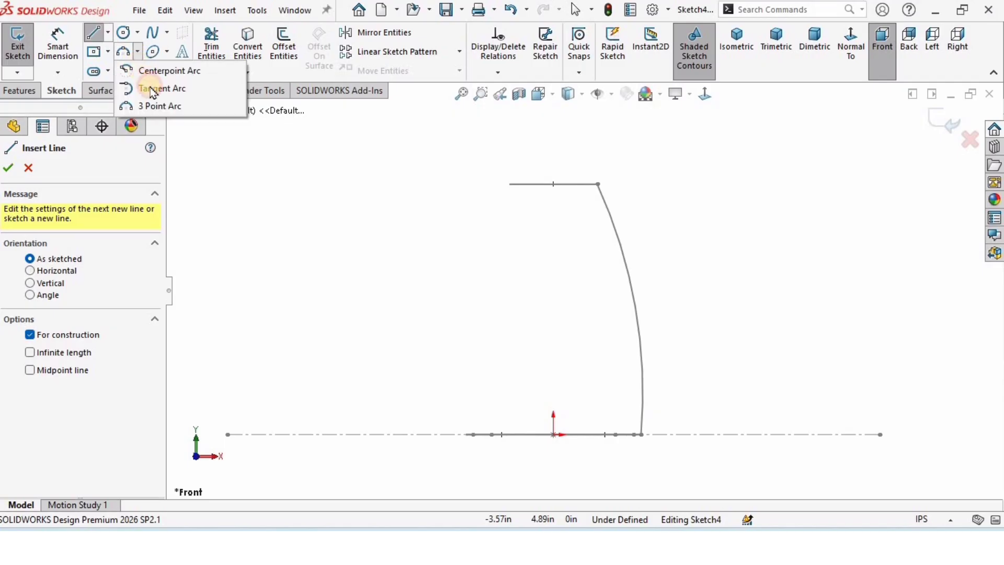
left_click(163, 106)
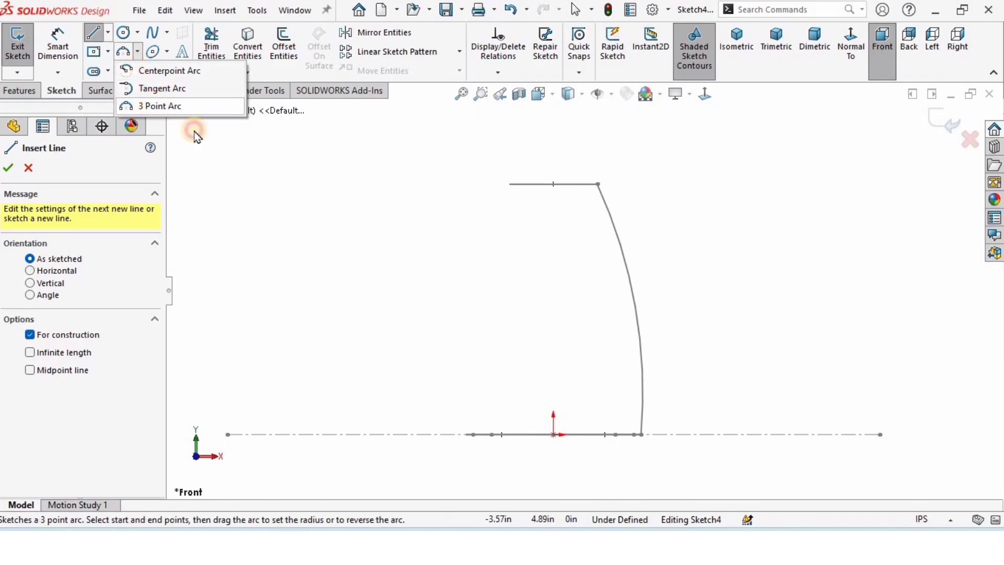
left_click(500, 187)
left_click(476, 246)
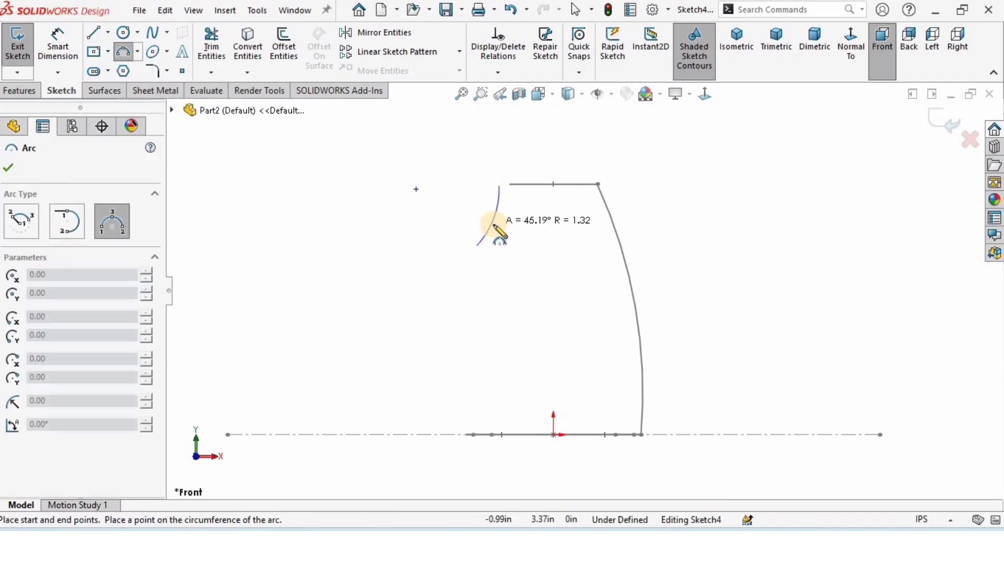
left_click(495, 225)
key("Escape")
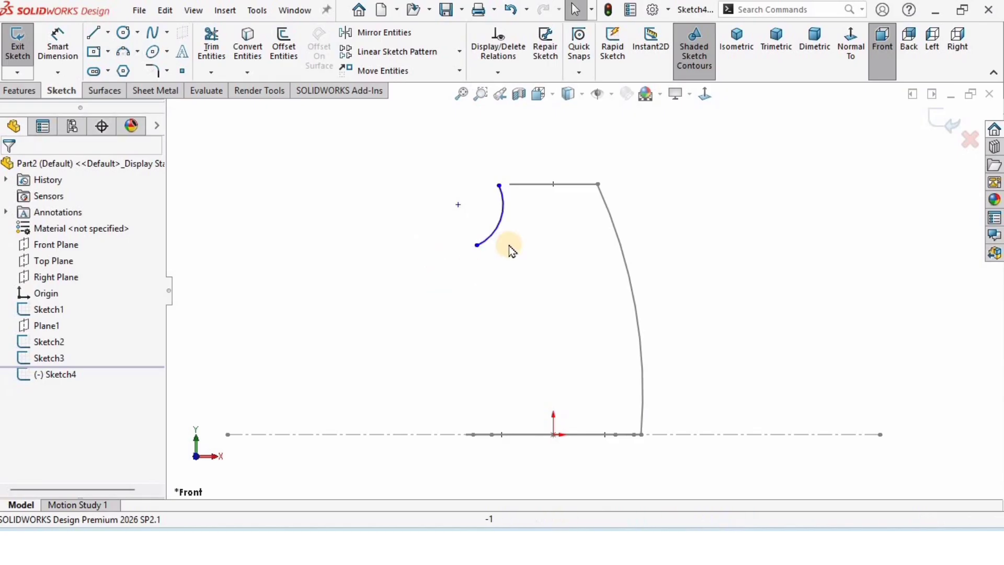
Add a Pierce relation between the short arc's upper endpoint and the circle on the offset plane
mouse_move(553, 196)
middle_mouse_down()
mouse_move(540, 217)
mouse_move(497, 229)
middle_mouse_up()
scroll(487, 204, "up", 3)
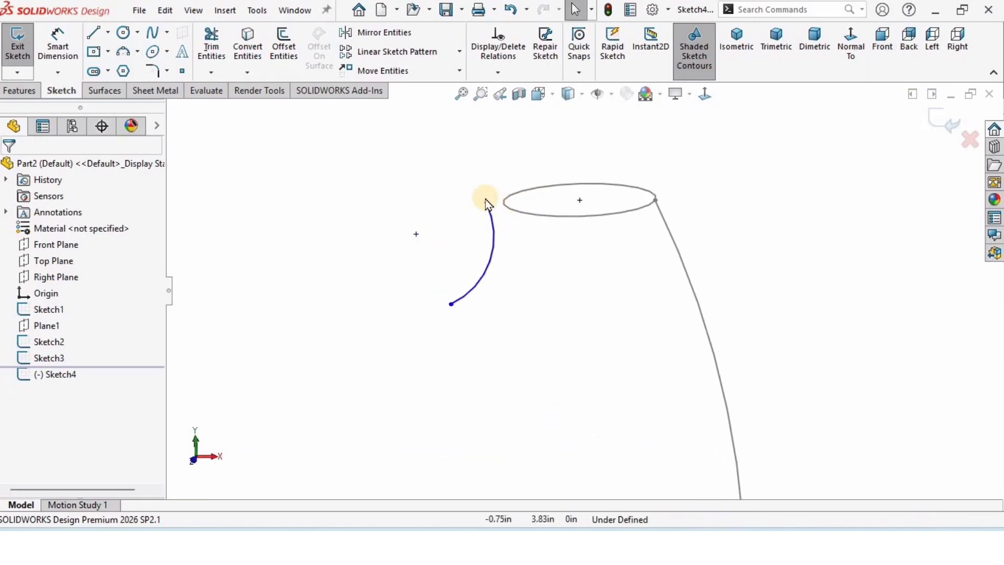
left_click(486, 203)
left_click(517, 209, "ctrl")
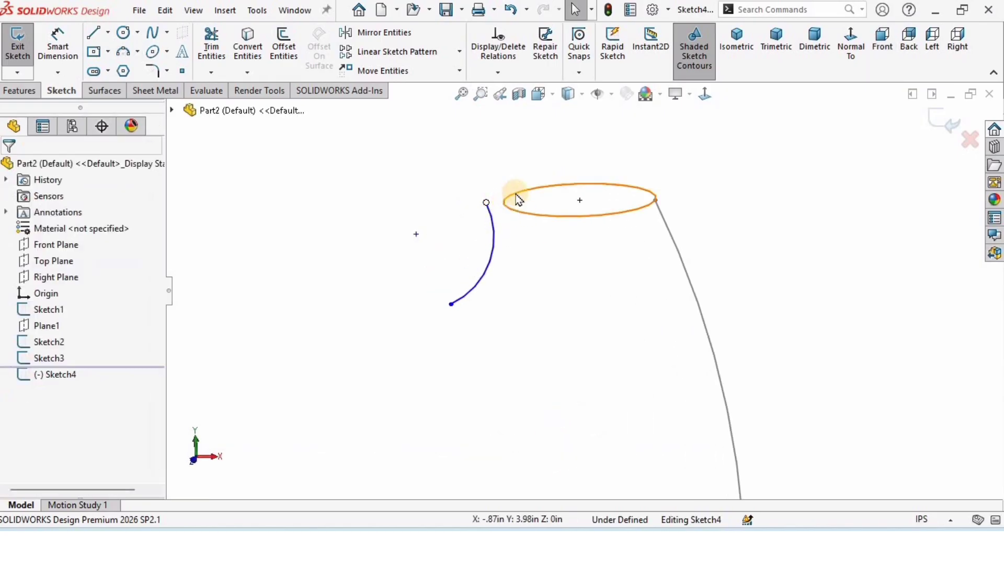
left_click(597, 135)
left_click(556, 275)
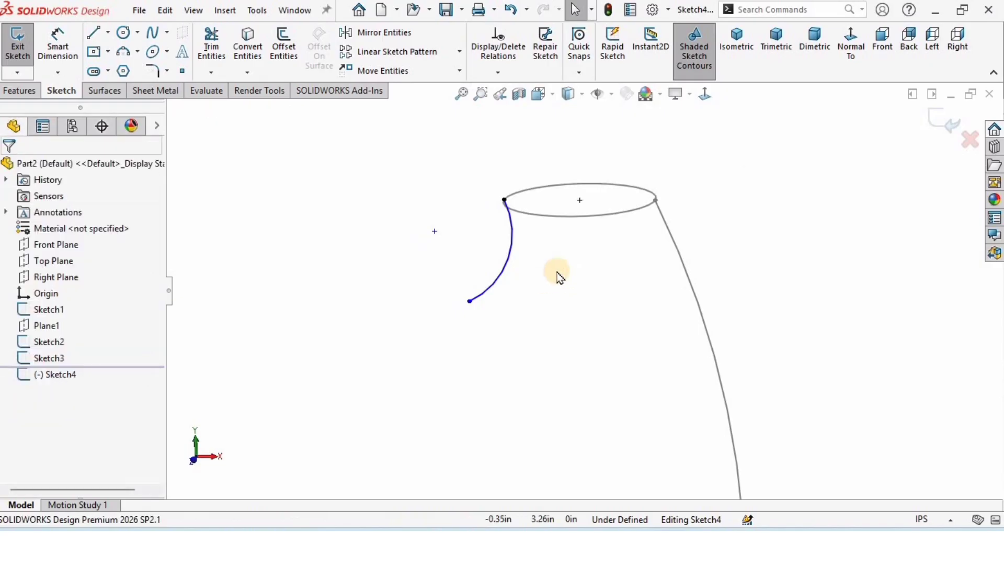
Dimension the radius of the arc on the circle's -X side as 3 in
left_click(704, 95)
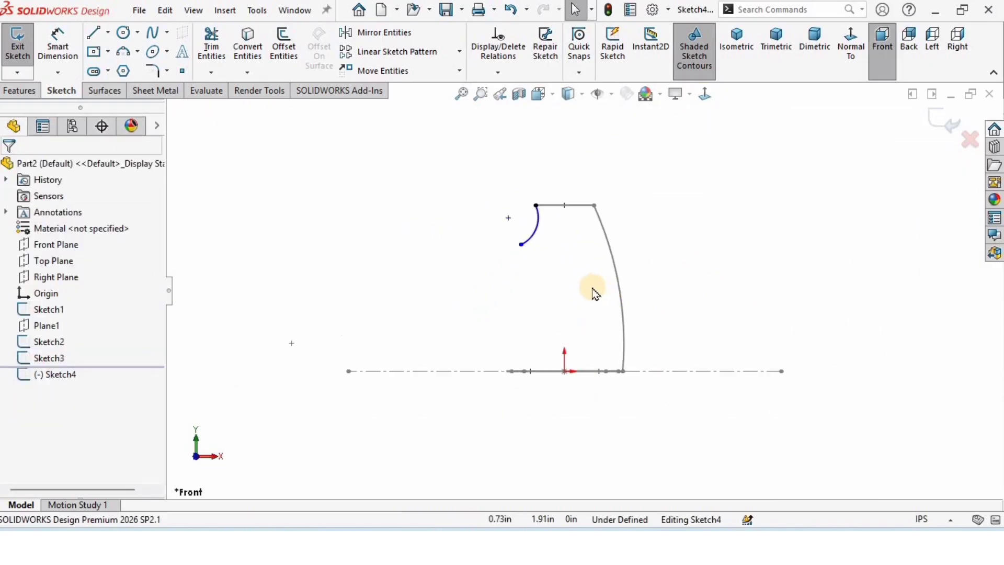
scroll(562, 219, "down", 1)
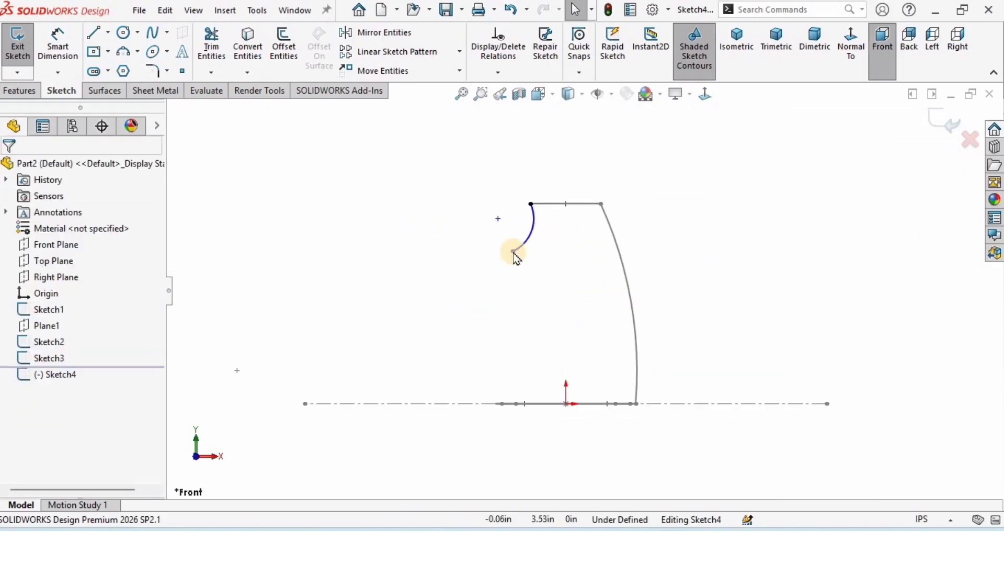
left_click(50, 51)
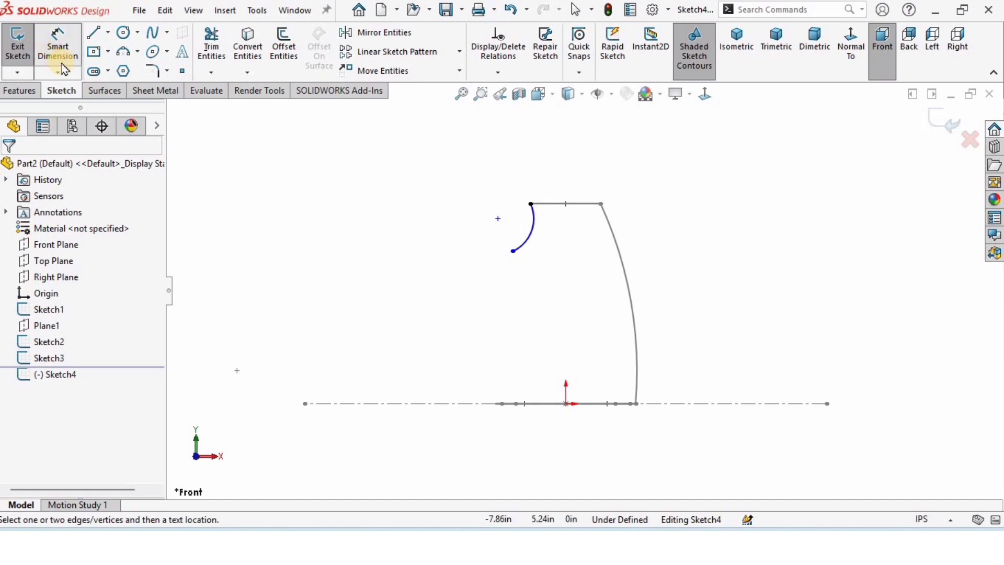
left_click(533, 233)
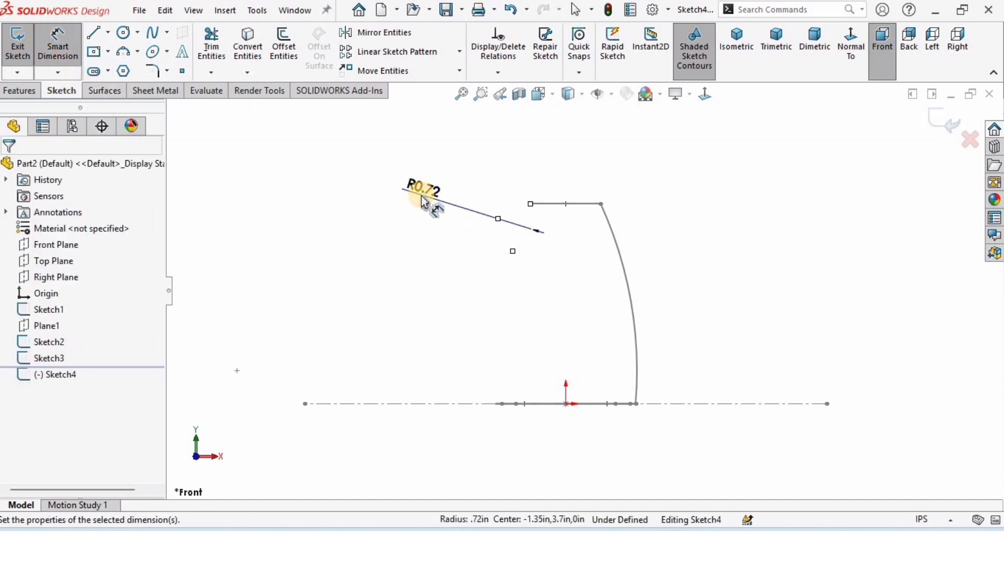
left_click(423, 201)
type("3")
key("Return")
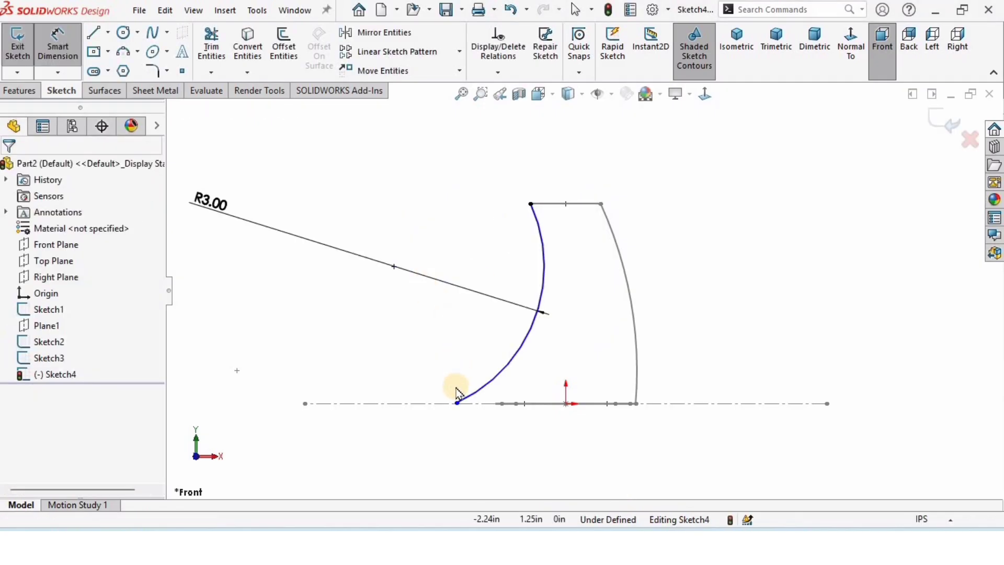
key("Escape")
Reposition the 3 in arc's free lower endpoint up toward the circle, leaving a short segment that slopes down and outward
left_click_drag(457, 402, 465, 293)
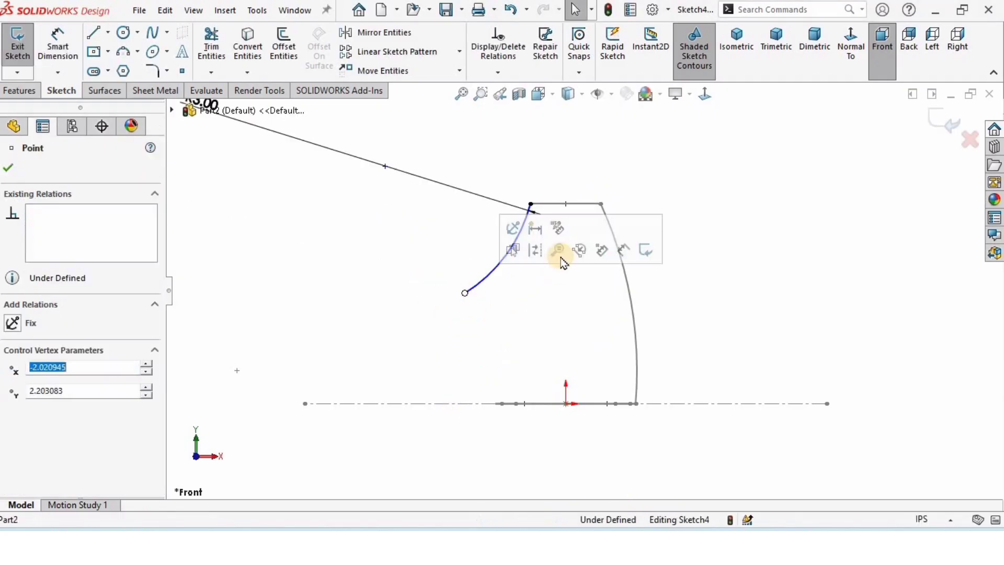
left_click(516, 309)
key("z")
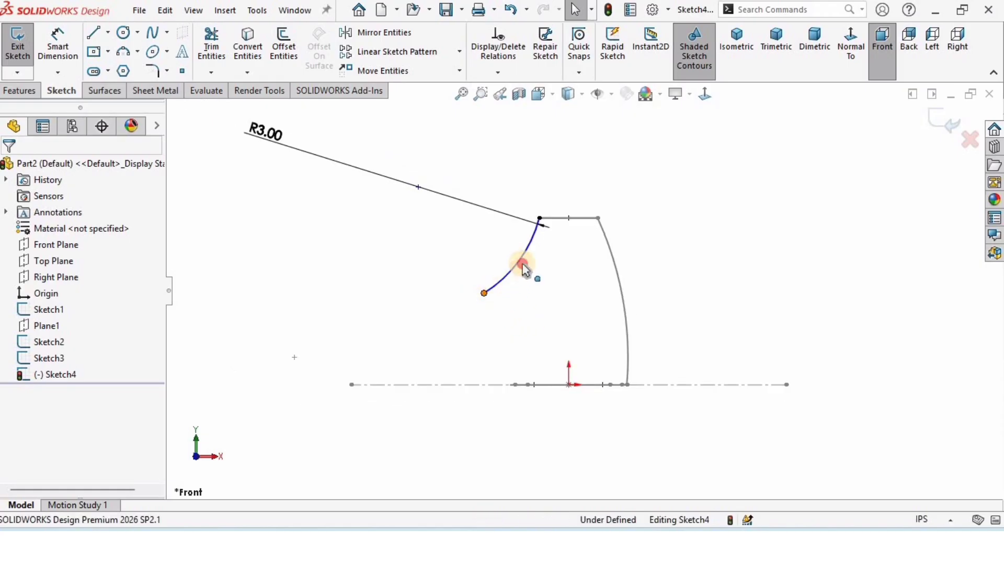
left_click_drag(524, 269, 518, 256)
left_click(524, 309)
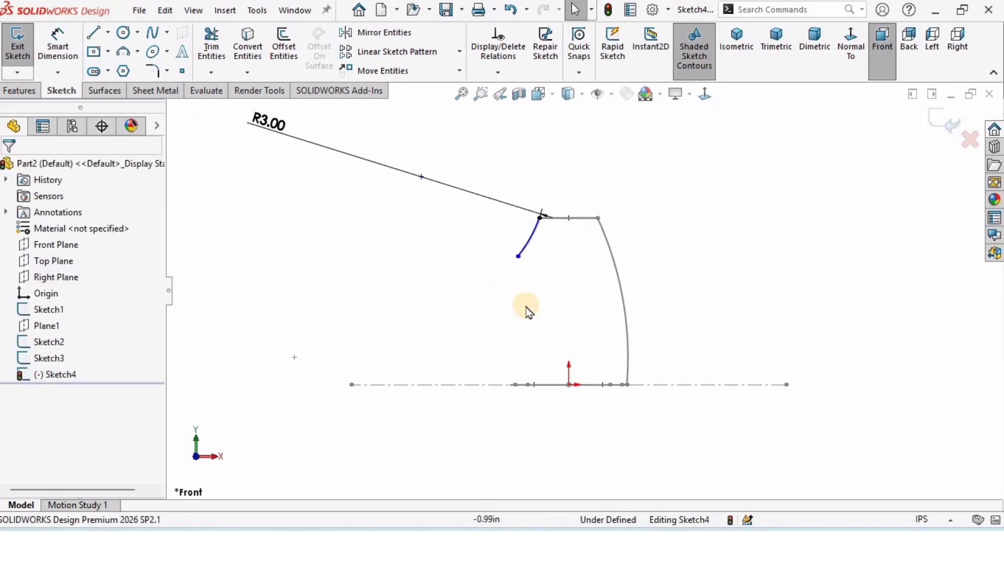
Sketch a second three-point arc below the short one, bulging outward toward -X and ending just below the base profile
scroll(524, 309, "down", 2)
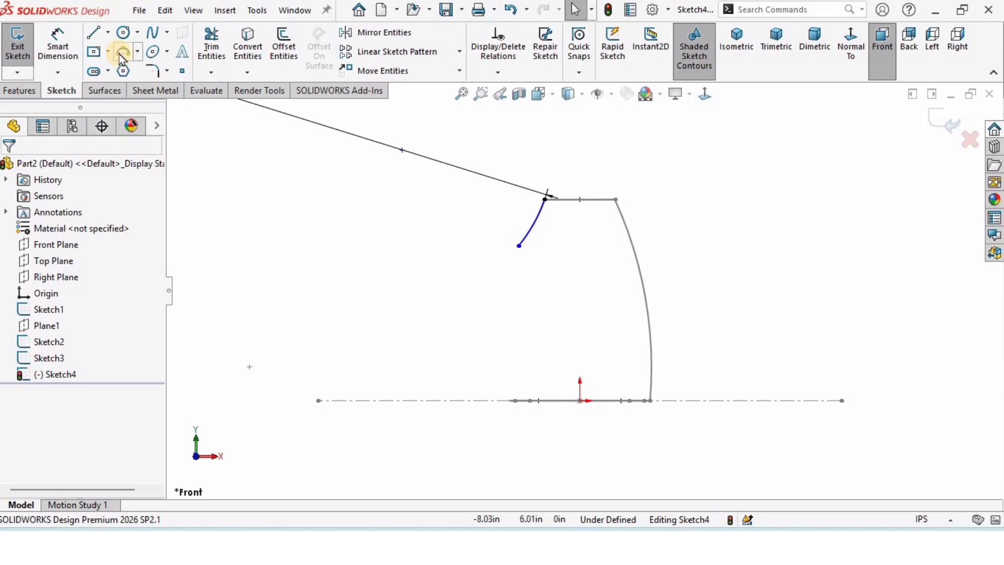
left_click(510, 421)
left_click(496, 304)
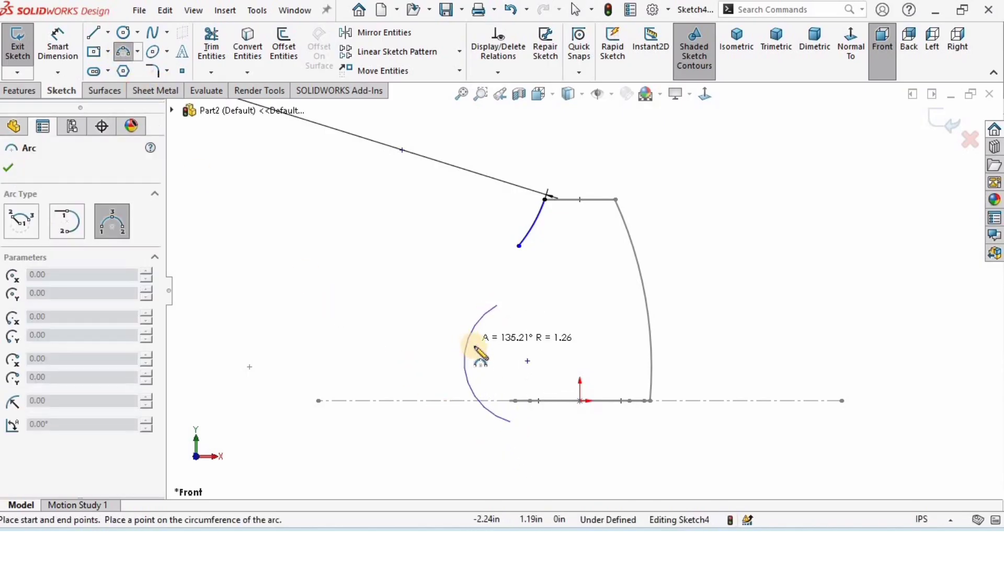
left_click(480, 340)
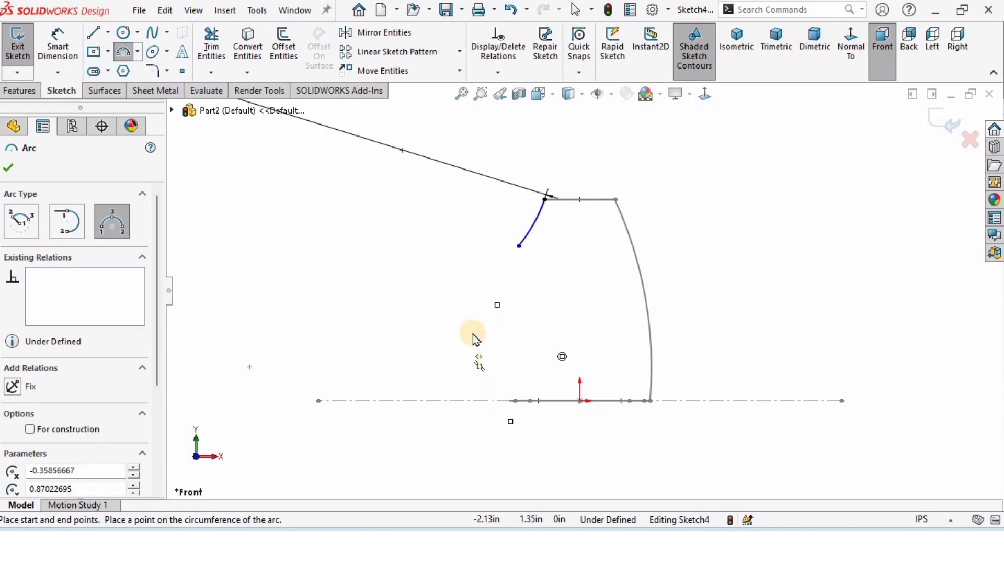
key("Escape")
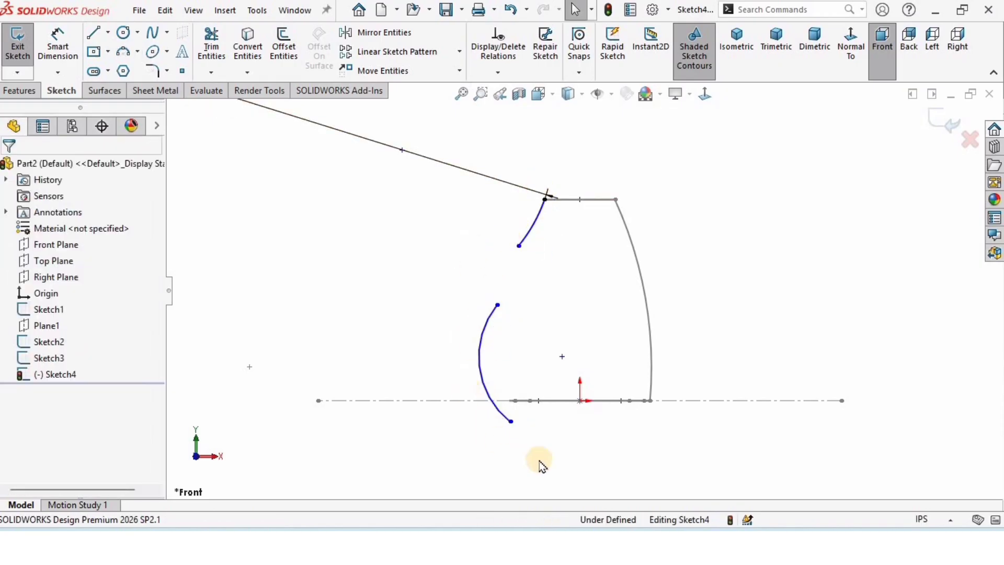
Add a Pierce relation between the second arc's lower endpoint and the -X end arc of the base profile
mouse_move(453, 424)
middle_mouse_down()
mouse_move(468, 375)
mouse_move(495, 386)
mouse_move(558, 369)
middle_mouse_up()
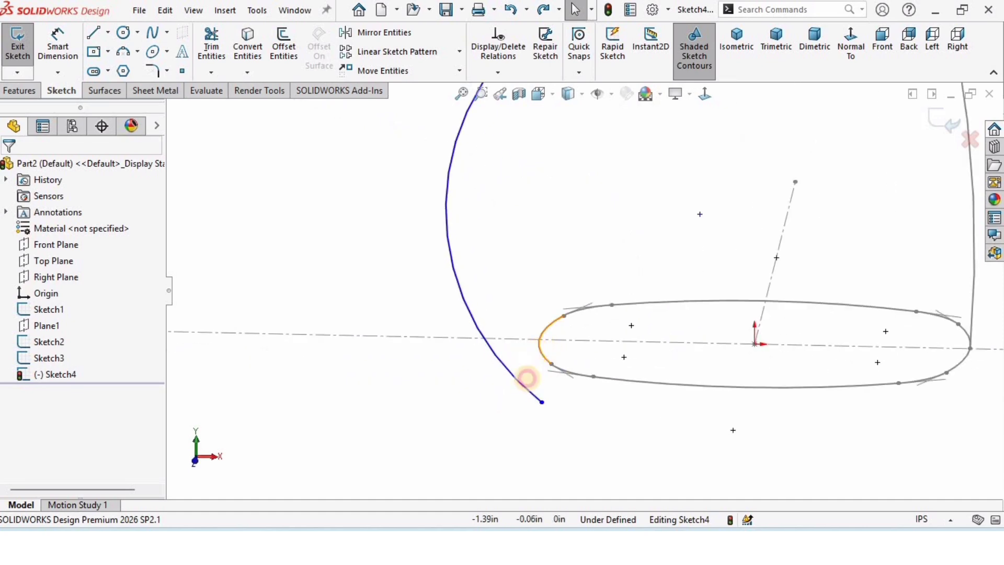
left_click(527, 378)
left_click(541, 403)
left_click(578, 376, "ctrl")
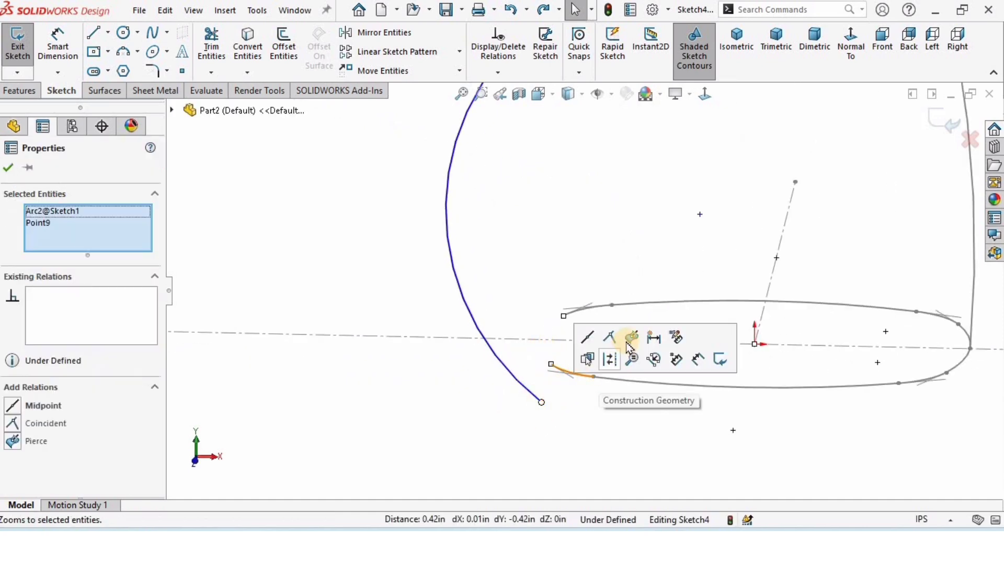
left_click(631, 336)
left_click(627, 270)
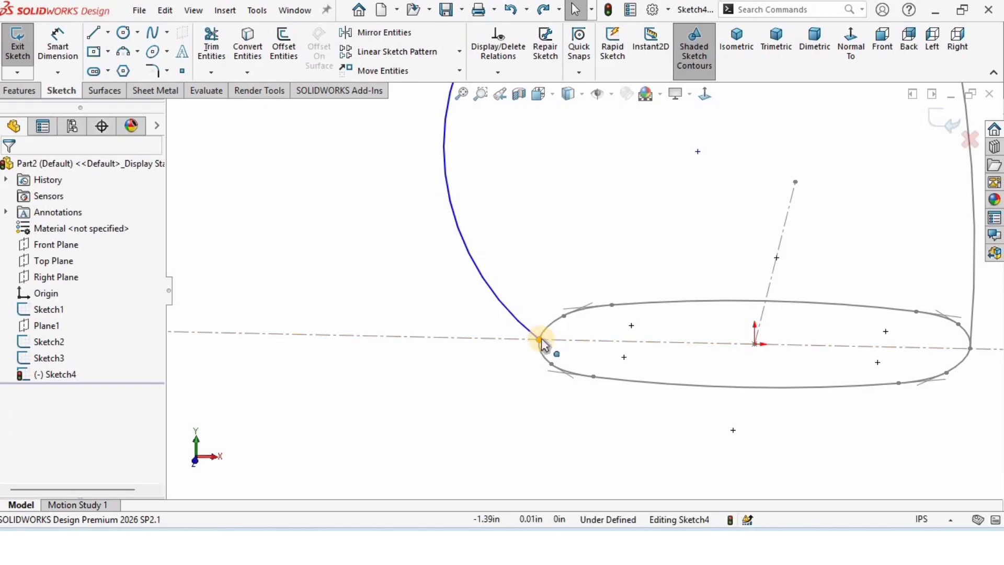
Reshape the lower -X side arc so its centre sits just above the origin and its free end reaches toward the +X side
mouse_move(542, 338)
middle_mouse_down()
mouse_move(555, 370)
mouse_move(701, 104)
middle_mouse_up()
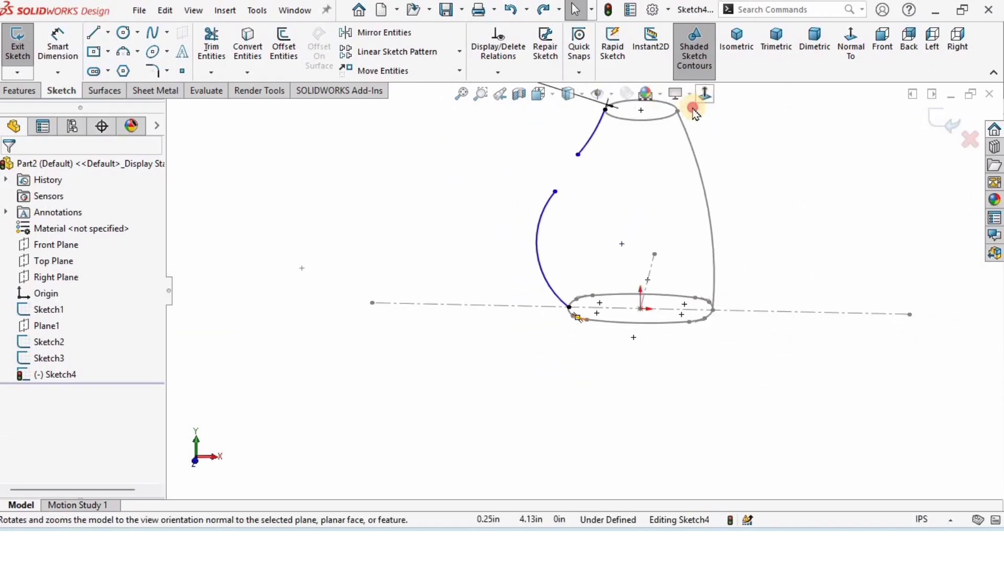
left_click(705, 94)
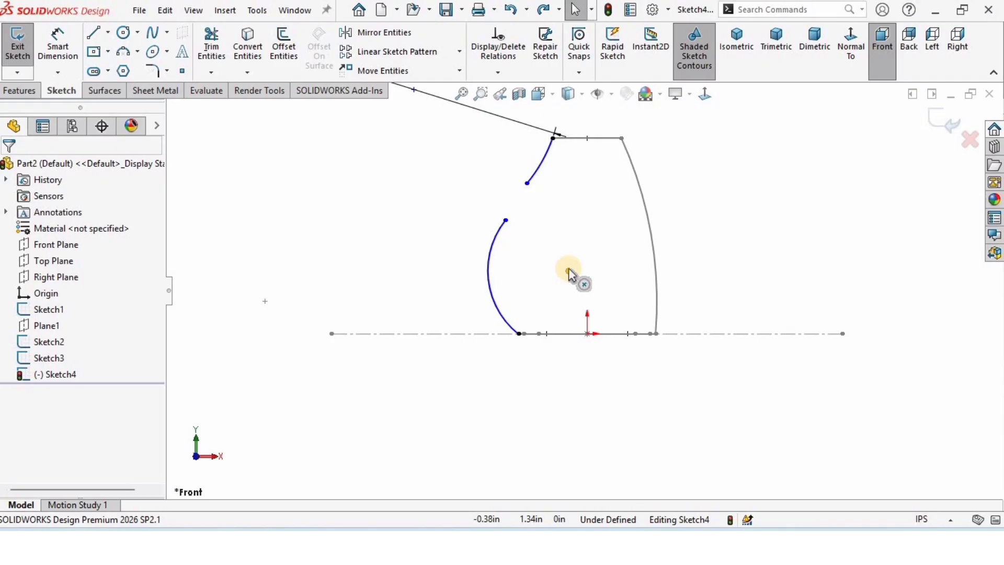
left_click(488, 264)
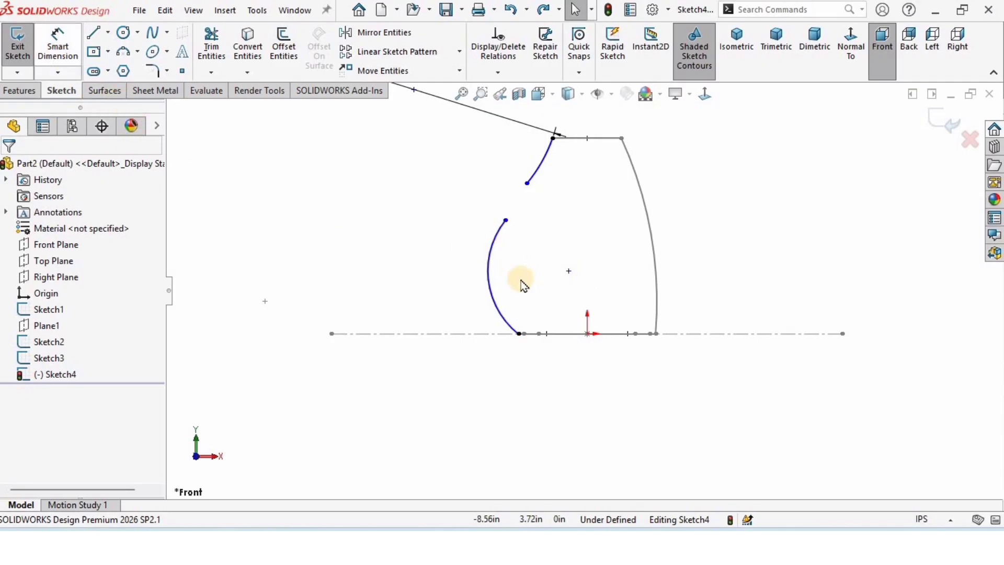
left_click_drag(578, 276, 642, 319)
left_click(629, 274)
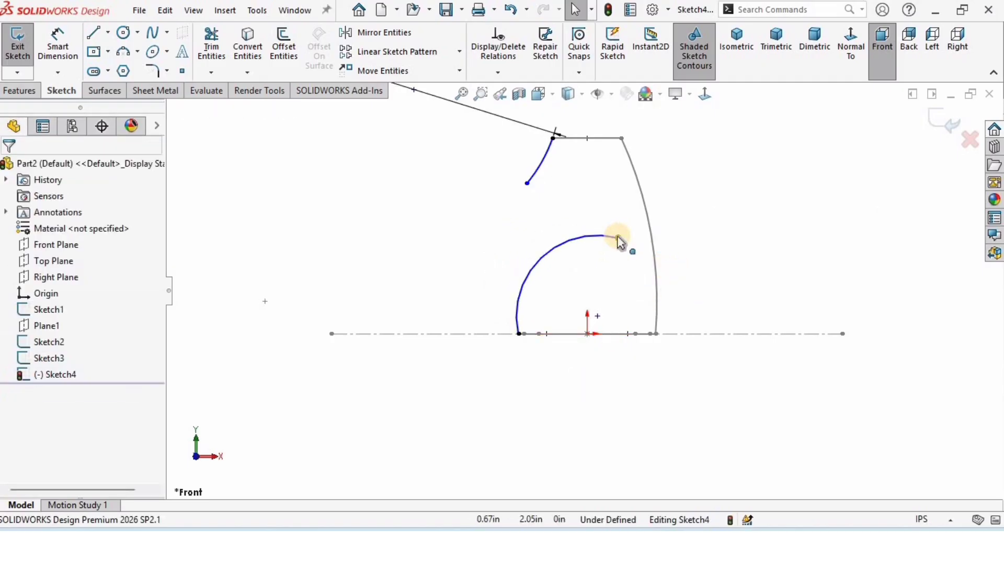
Dimension the horizontal distance from the lower arc's centre to the origin as 2.13 in
left_click(64, 42)
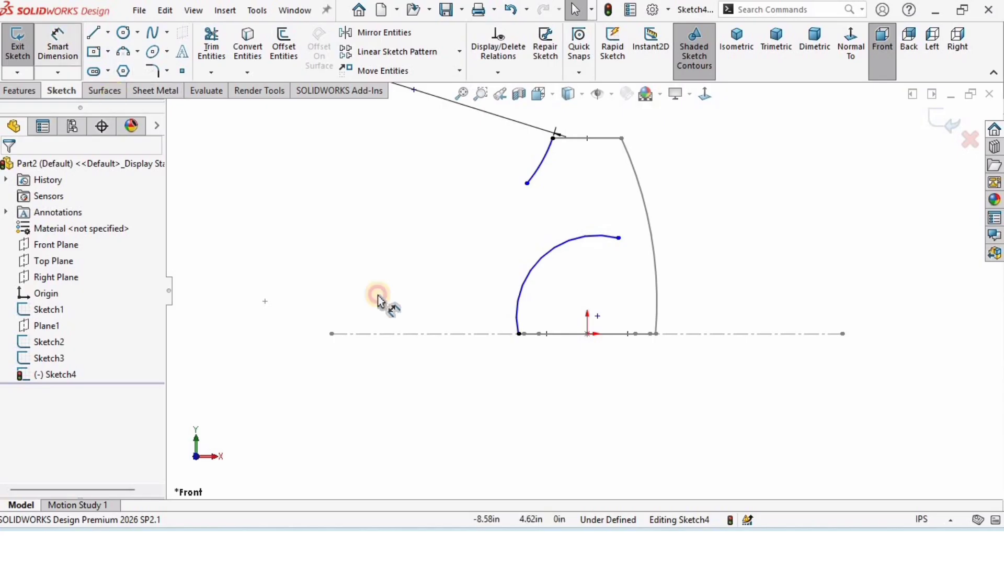
left_click(598, 316)
left_click(587, 333)
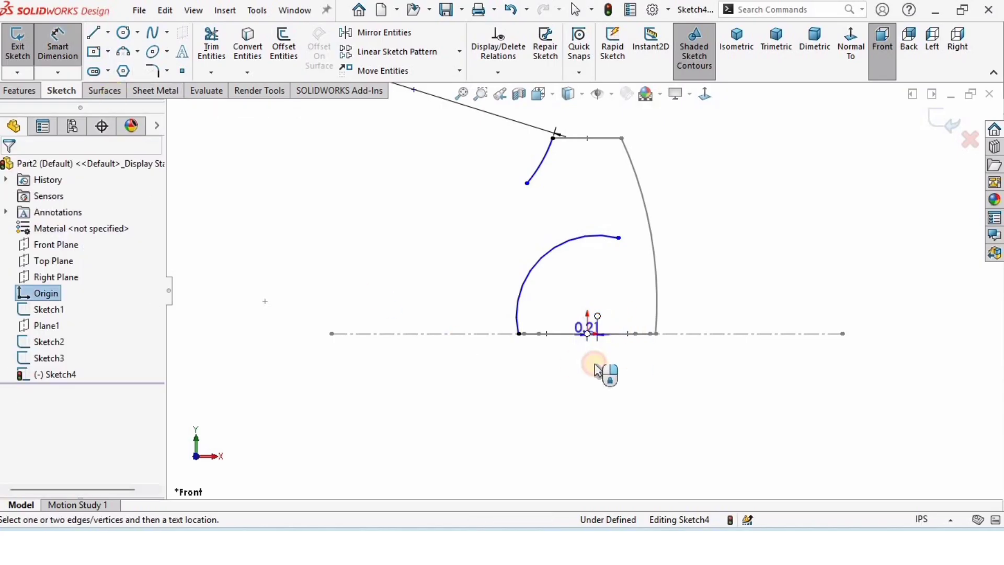
left_click(595, 374)
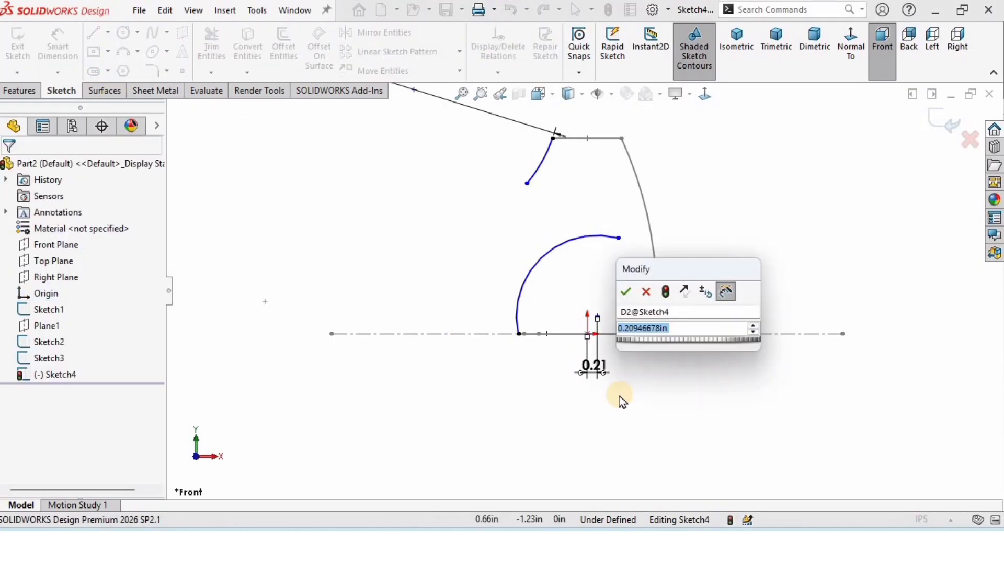
type("2.5")
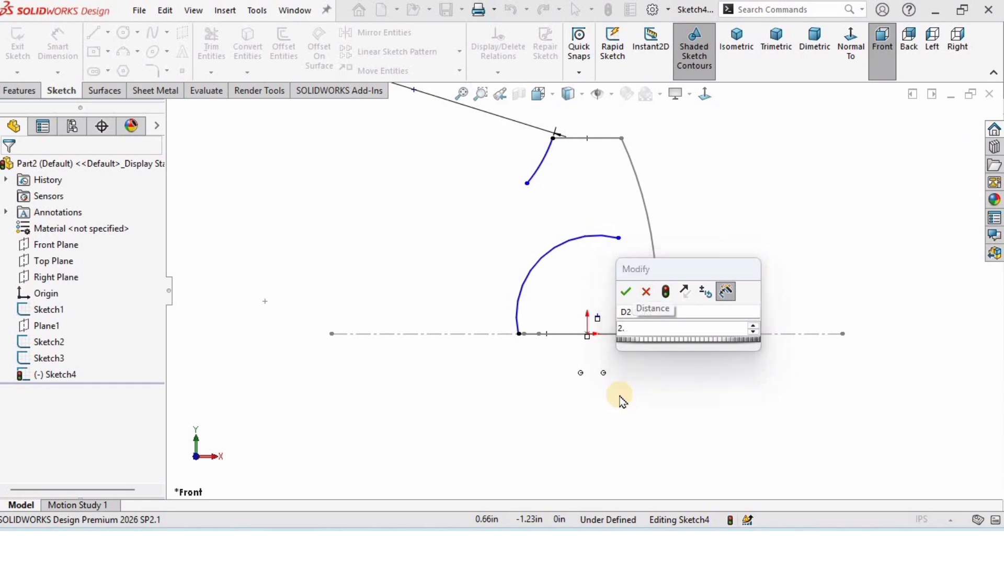
key("Return")
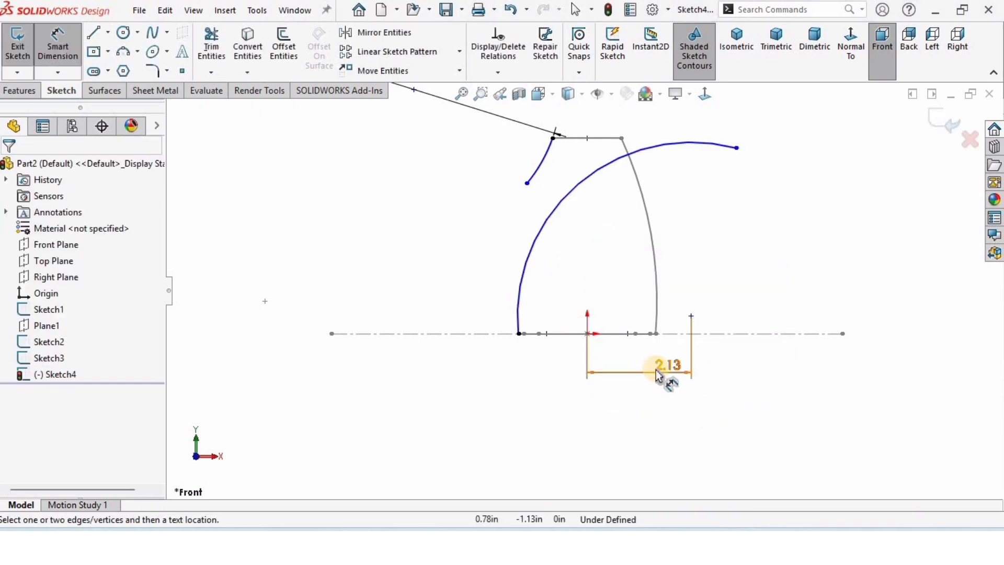
key("Escape")
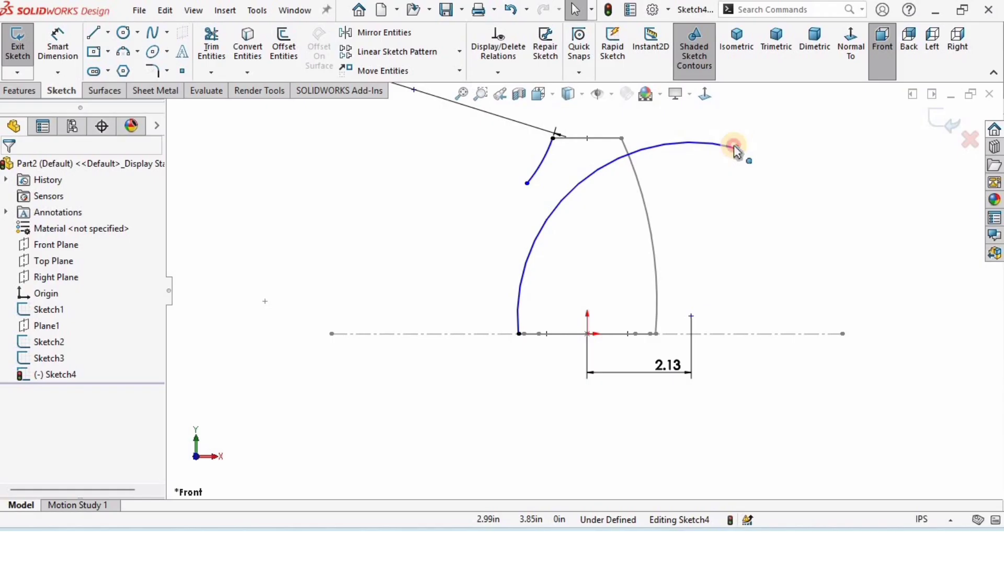
Move the lower arc's free upper endpoint back to the -X side and dimension its height above the lower endpoint as 1.67 in
left_click_drag(735, 148, 517, 225)
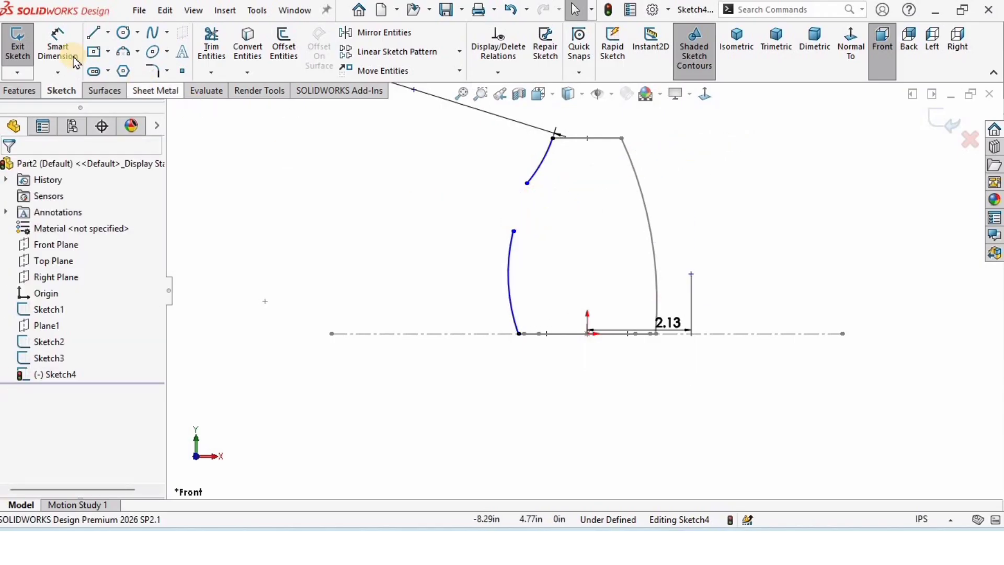
left_click(58, 45)
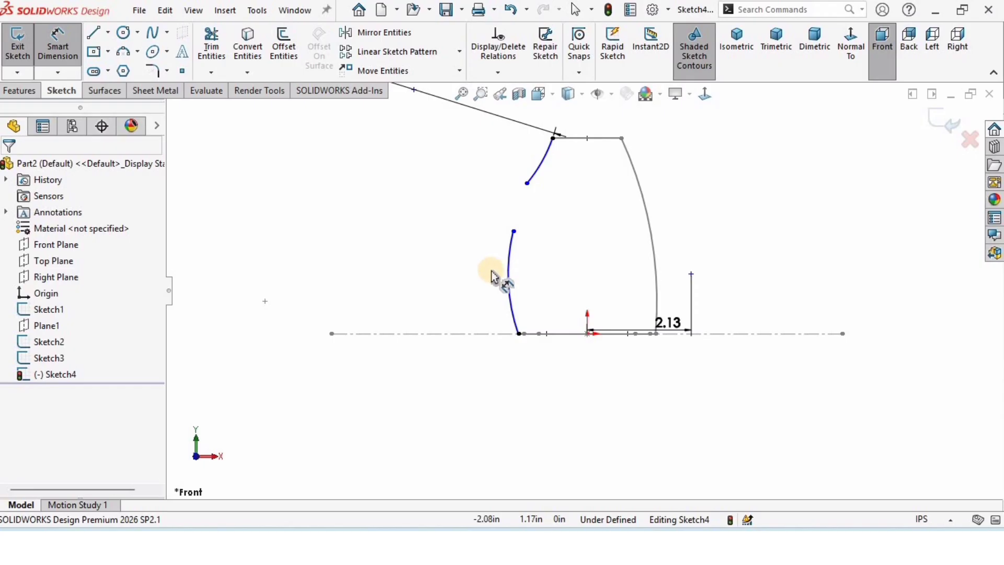
left_click(519, 333)
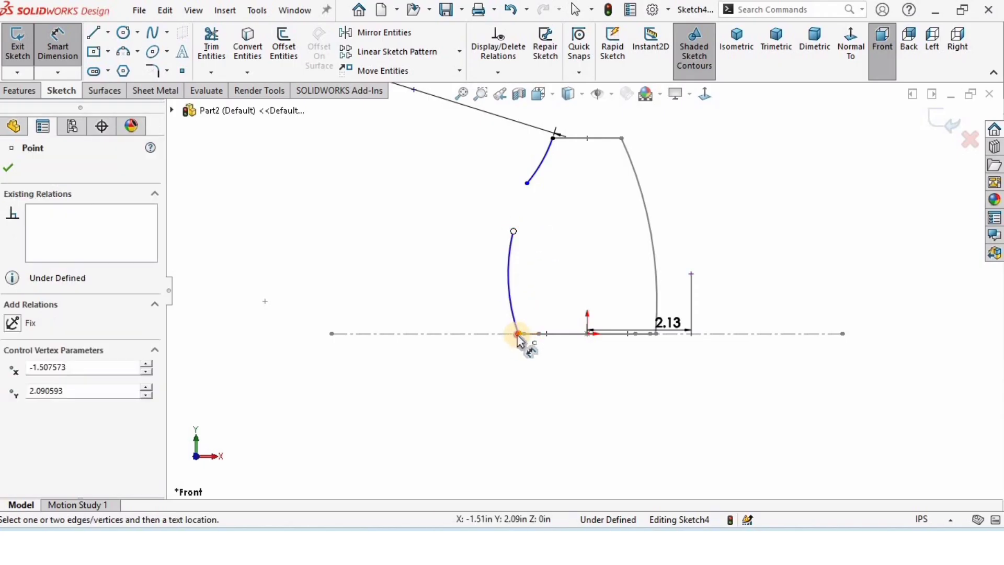
left_click(519, 335)
left_click(422, 315)
type("1.")
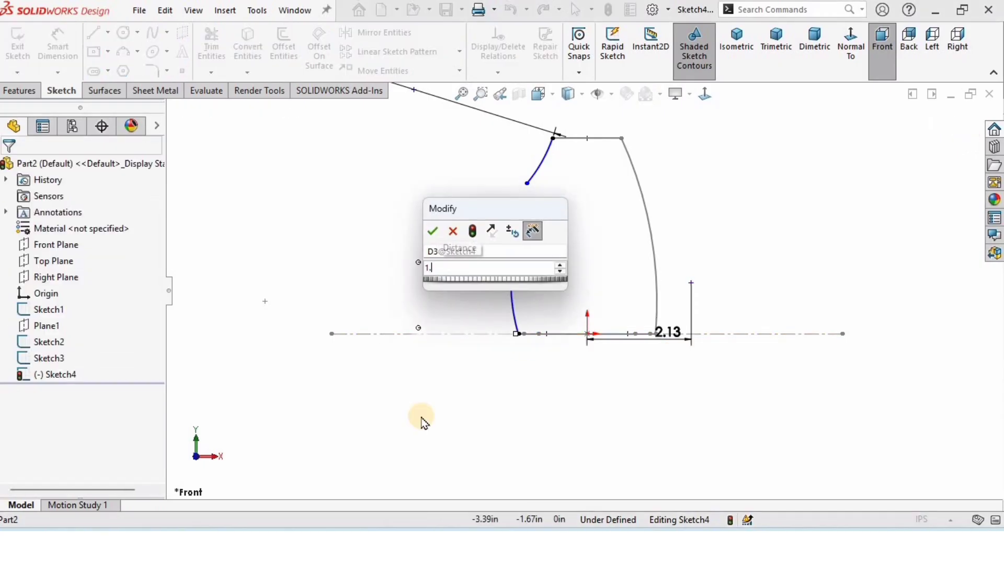
type("67")
key("Return")
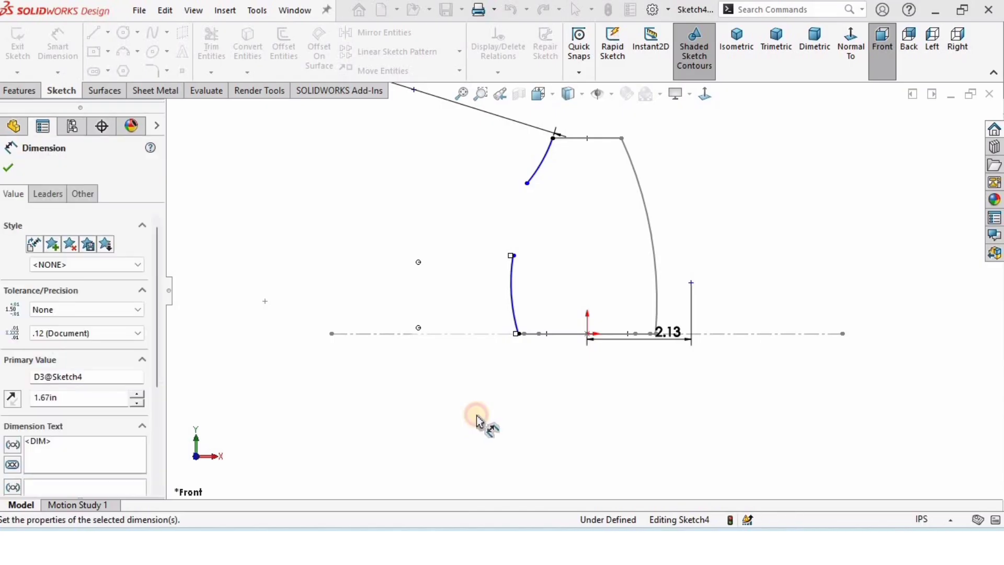
Dimension the horizontal distance from the lower arc's upper endpoint to the origin as 1.6 in
scroll(557, 235, "down", 1)
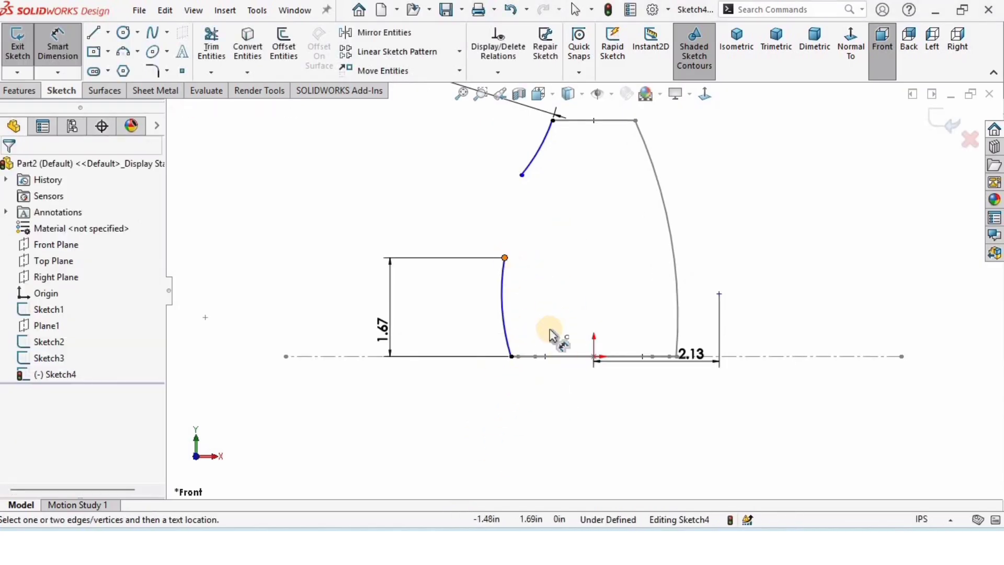
left_click(593, 358)
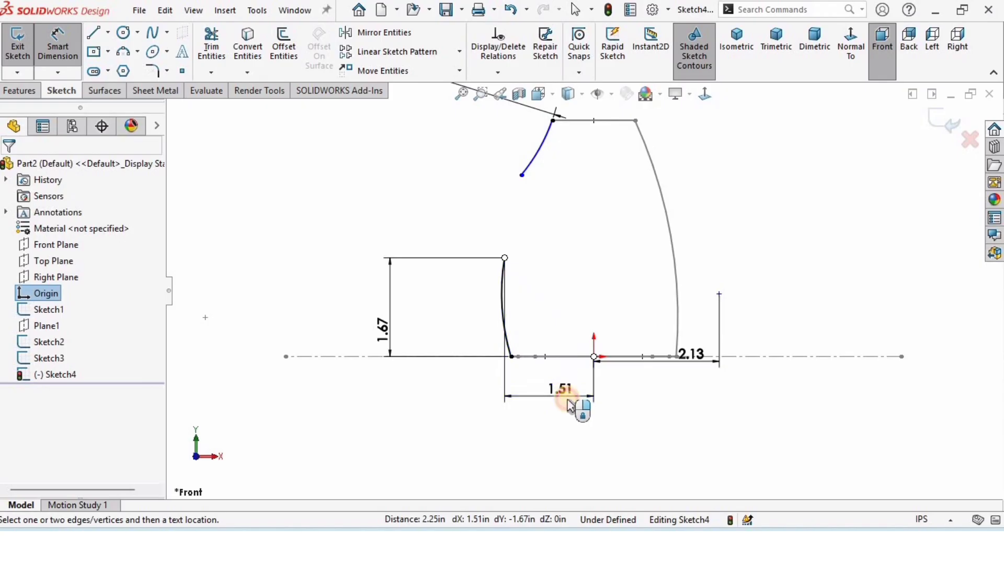
left_click(571, 406)
type("1.6")
key("Return")
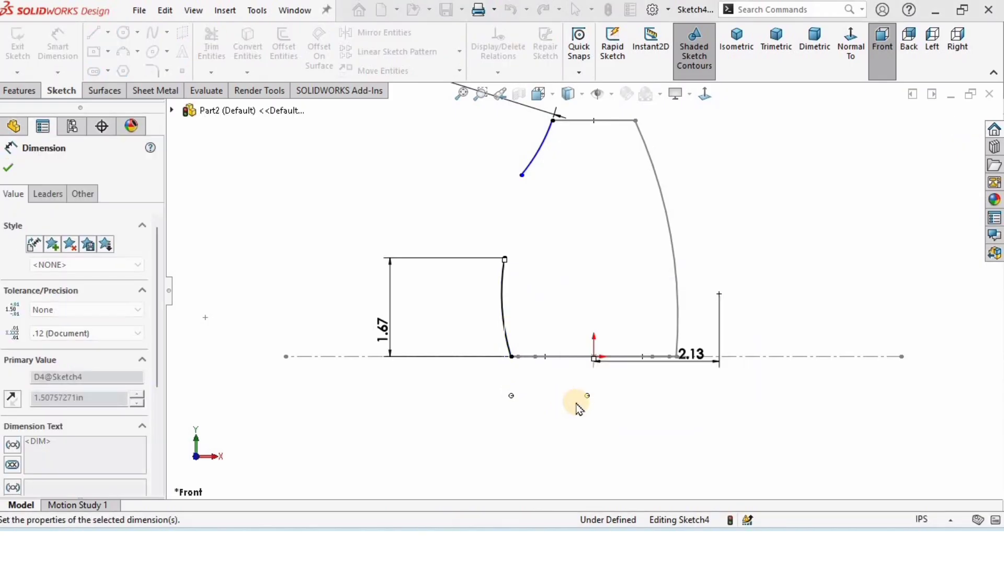
left_click(437, 399)
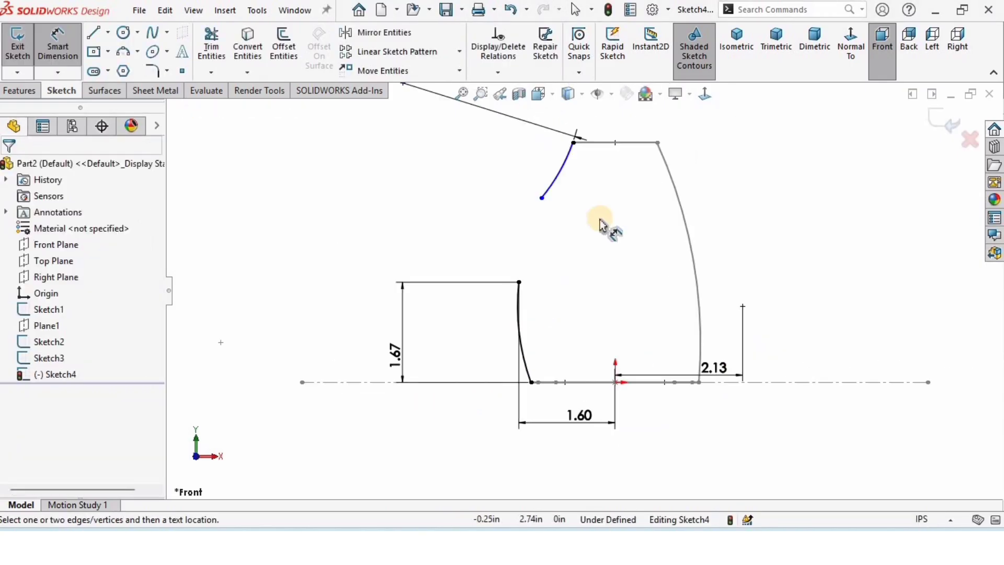
Dimension the vertical distance between the two endpoints of the upper 3 in radius arc as 1.98 in
left_click(544, 199)
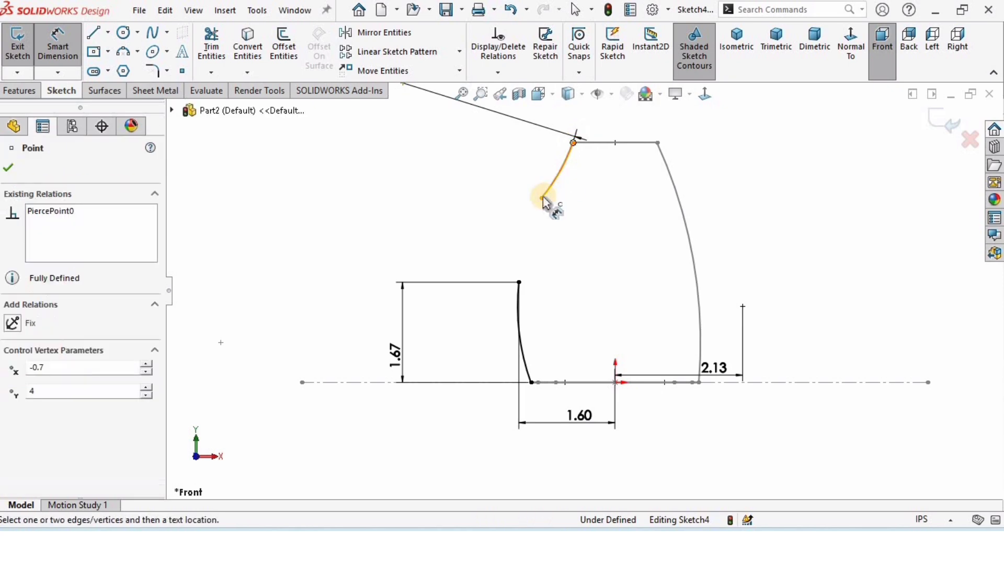
left_click(573, 143)
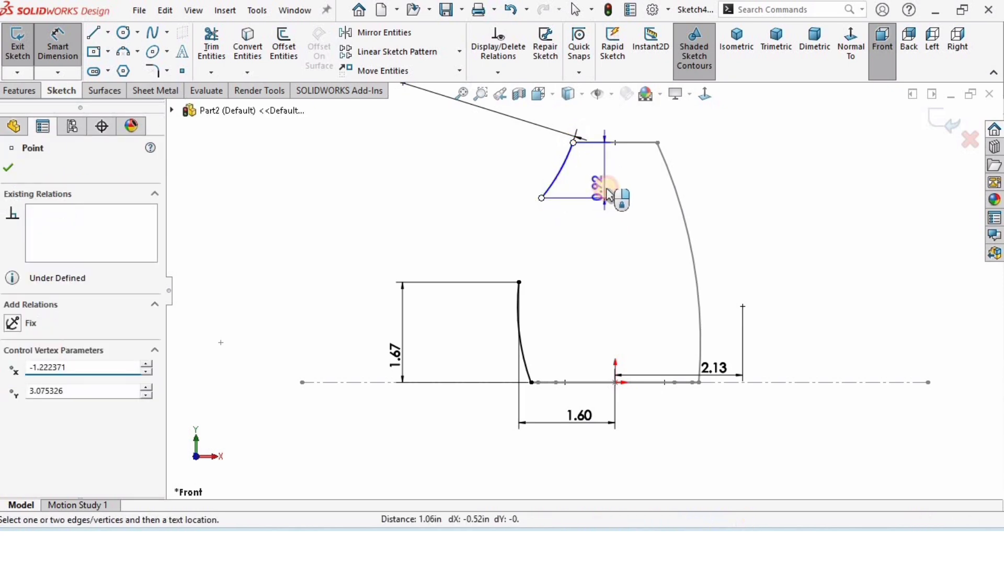
left_click(608, 196)
type("1.98")
key("Return")
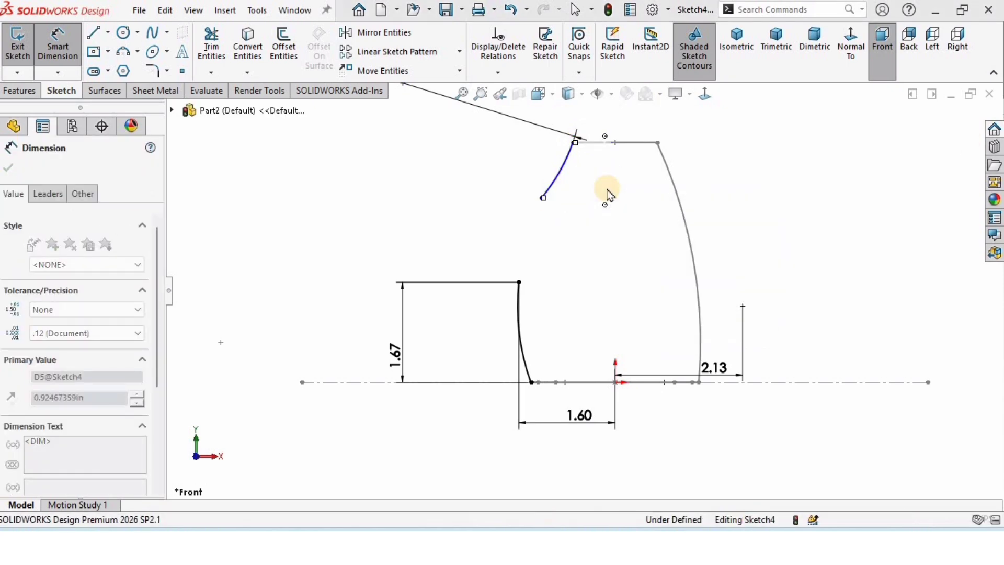
left_click(574, 299)
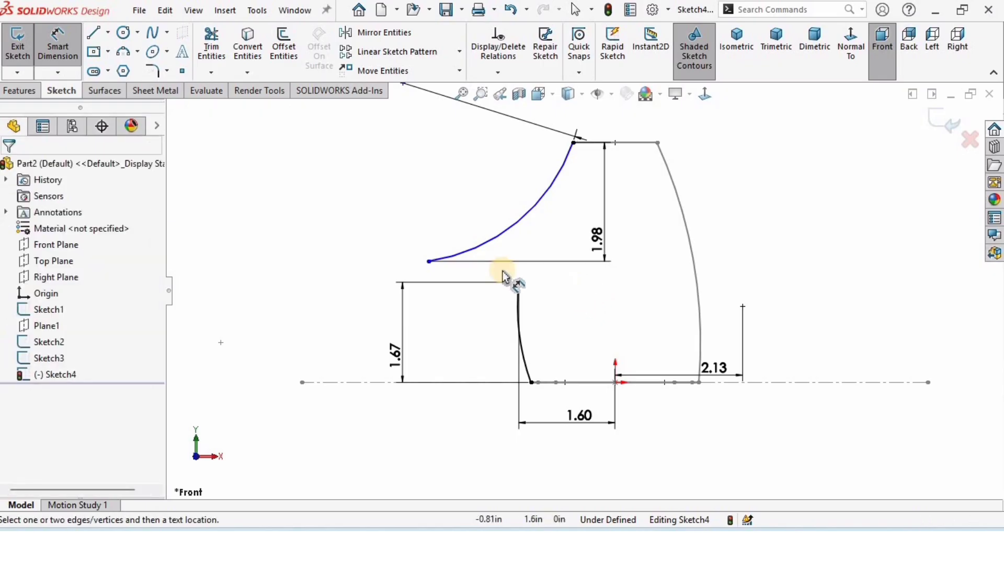
Dimension the horizontal distance between the two endpoints of the upper arc as 0.74 in
left_click(429, 261)
left_click(574, 142)
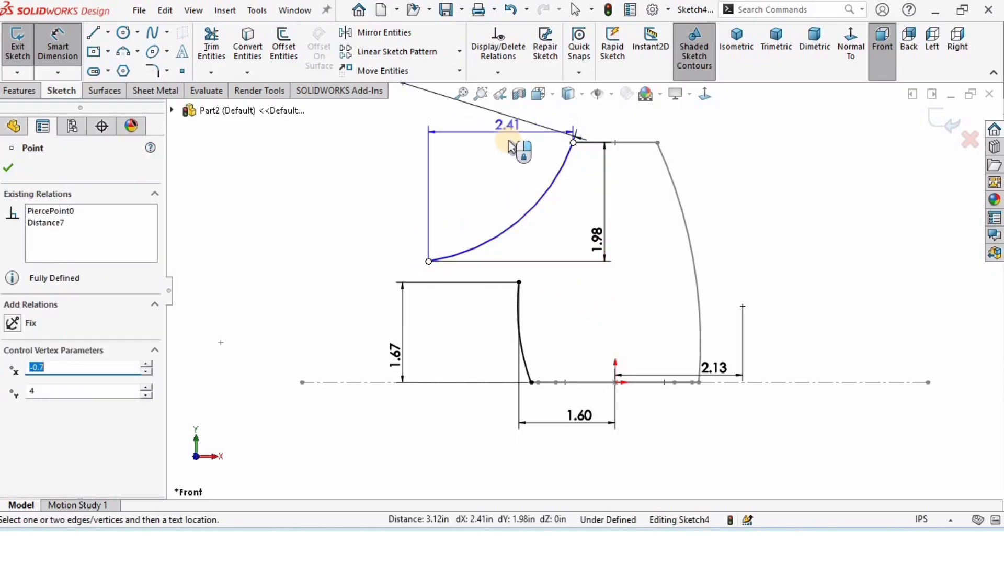
left_click(511, 139)
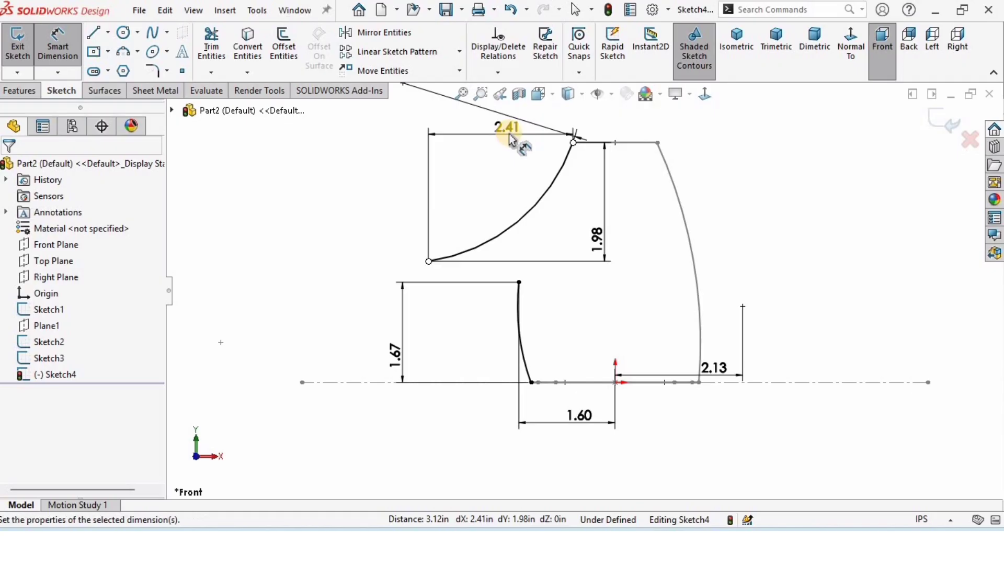
type(".75")
key("Return")
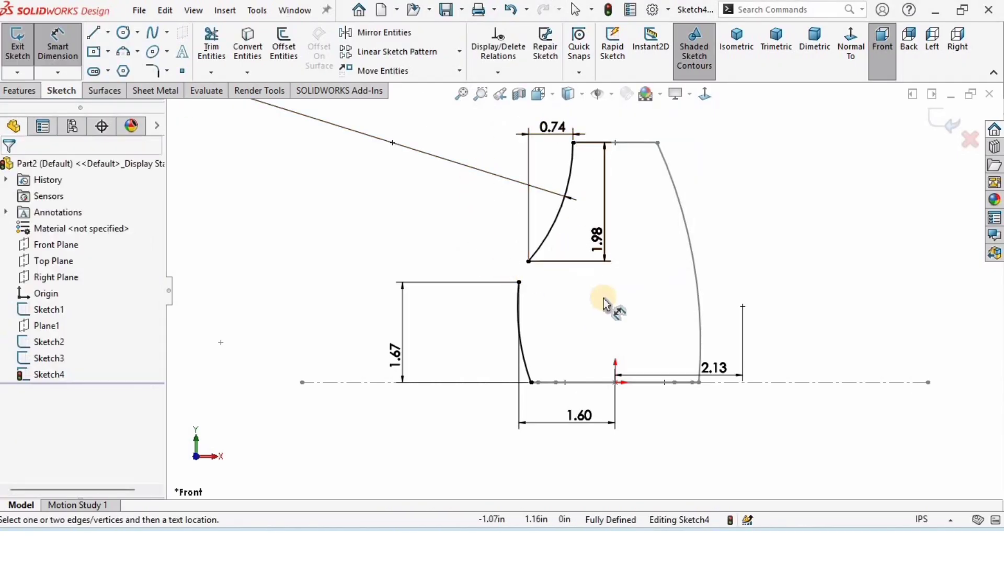
Sketch a three-point arc of about 0.39 in radius bridging the facing endpoints of the upper and lower arcs, bulging outward toward -X
scroll(604, 303, "down", 2)
left_click(140, 78)
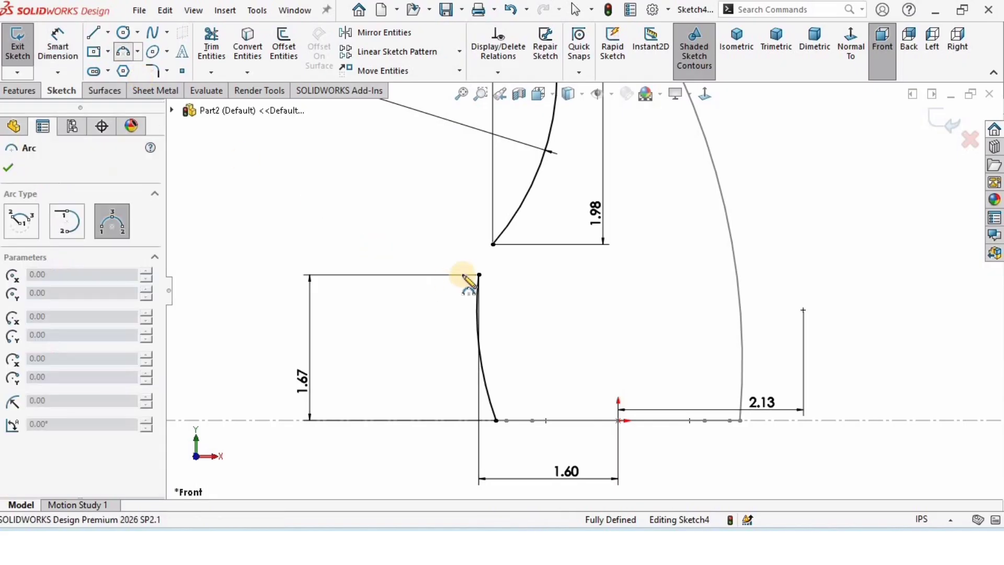
left_click(493, 244)
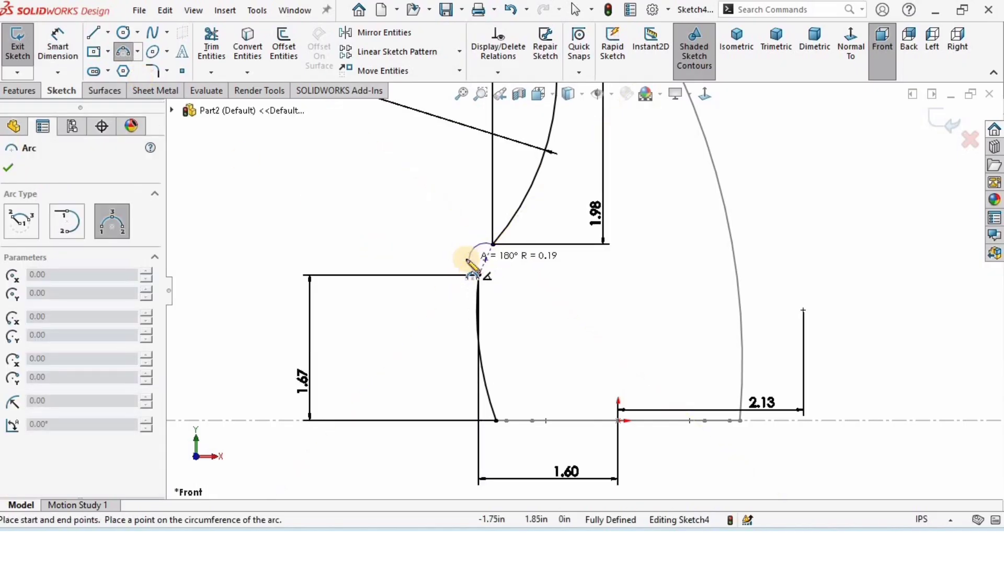
scroll(477, 270, "down", 5)
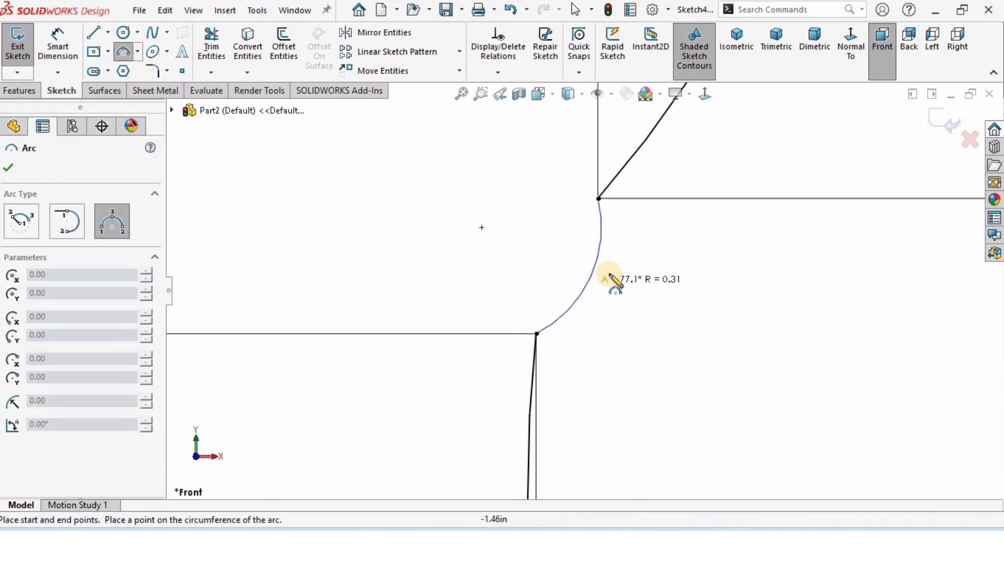
left_click(554, 248)
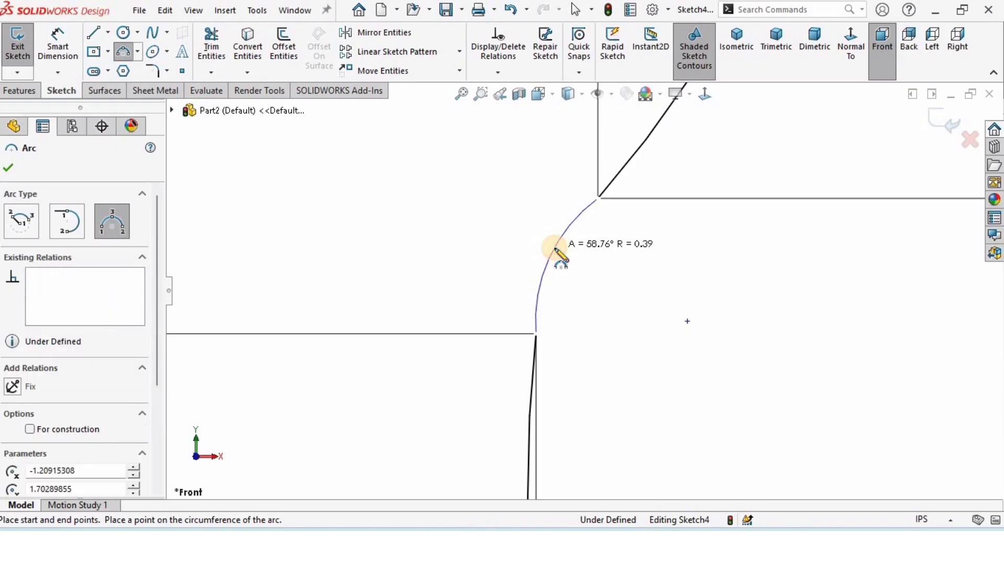
key("Escape")
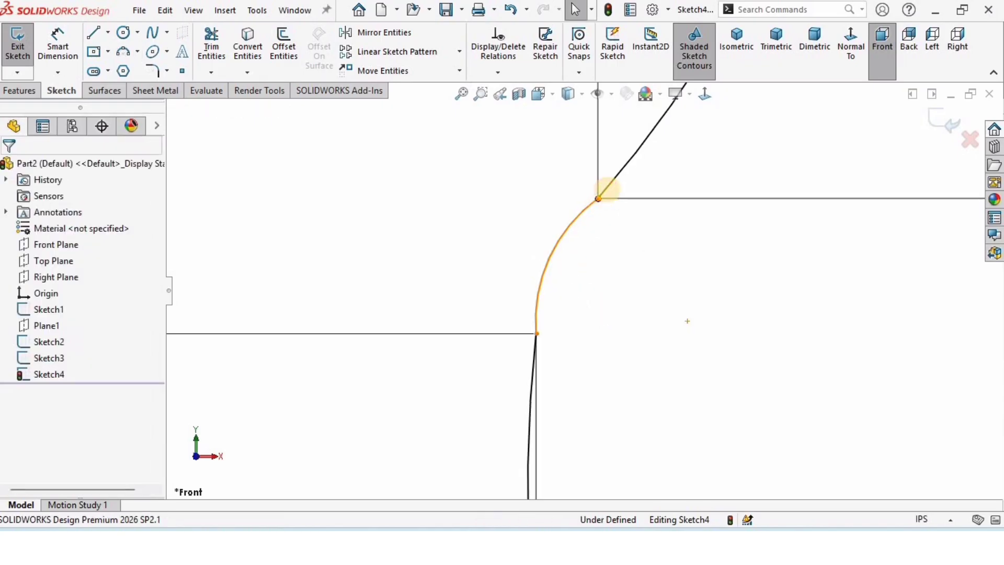
Make the small bridging arc tangent to the upper 3 in radius arc at their shared endpoint
left_click(599, 197)
left_click(647, 148)
left_click(586, 312)
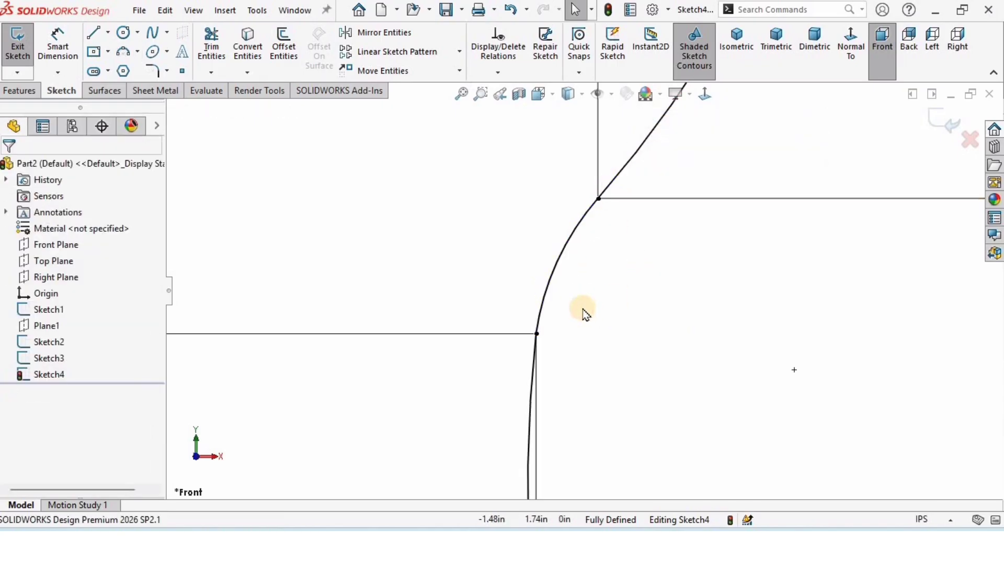
Close the -X side arc sketch and start a new sketch on the Right Plane
scroll(619, 318, "up", 5)
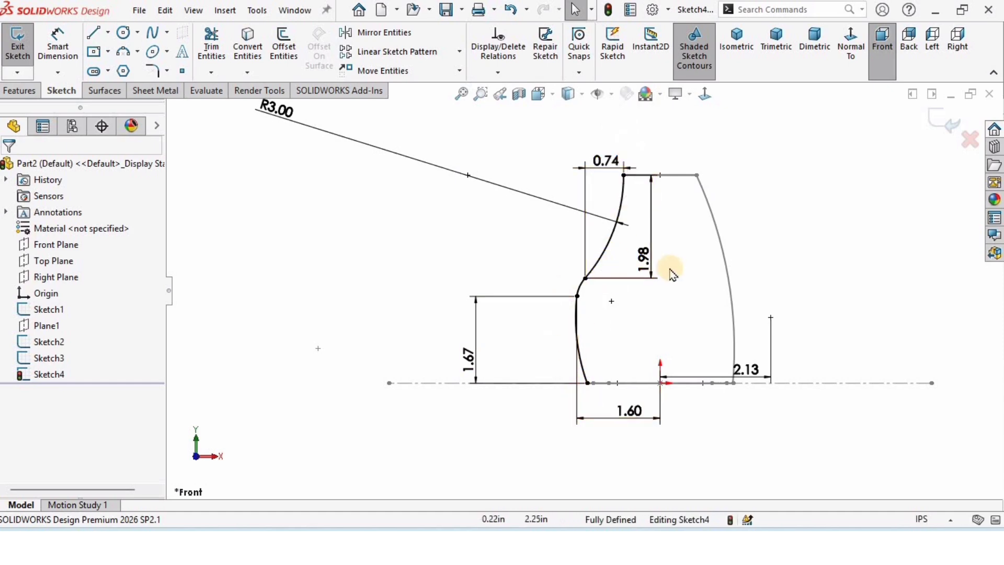
left_click(941, 121)
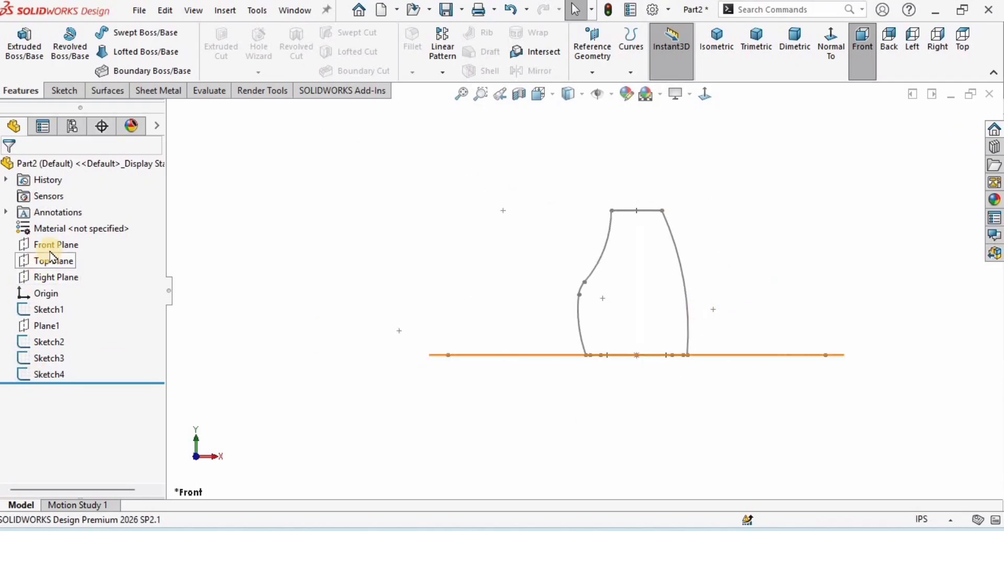
left_click(53, 277)
left_click(73, 256)
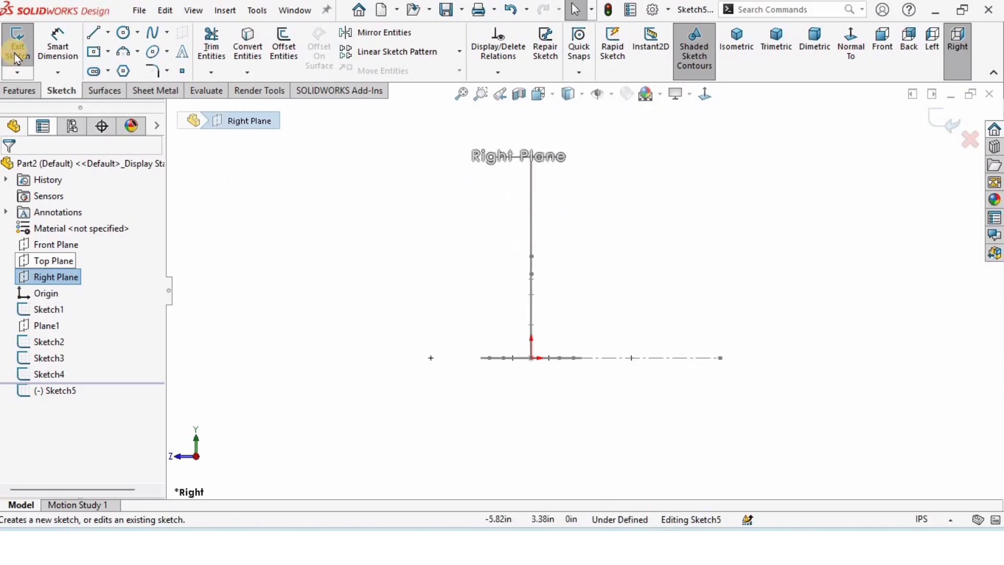
Sketch an outward-bulging three-point arc on the -Z side, running from above the circle to below the base profile
left_click(124, 54)
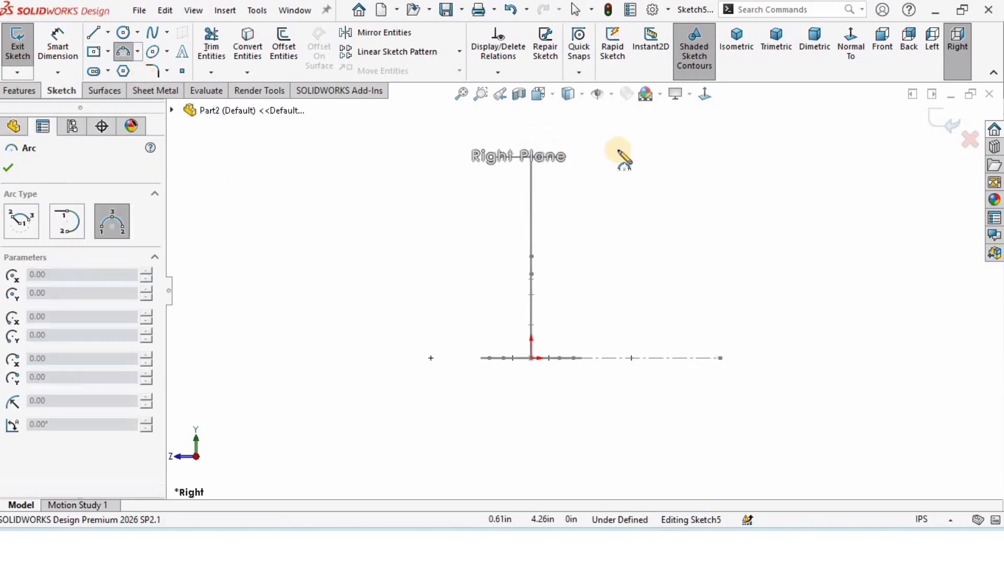
left_click(592, 151)
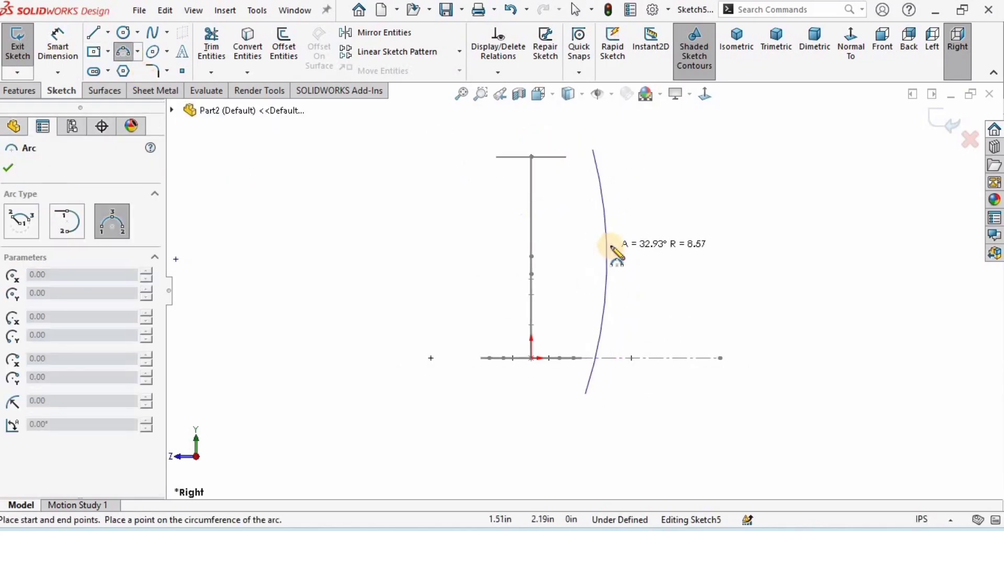
left_click(611, 253)
key("Escape")
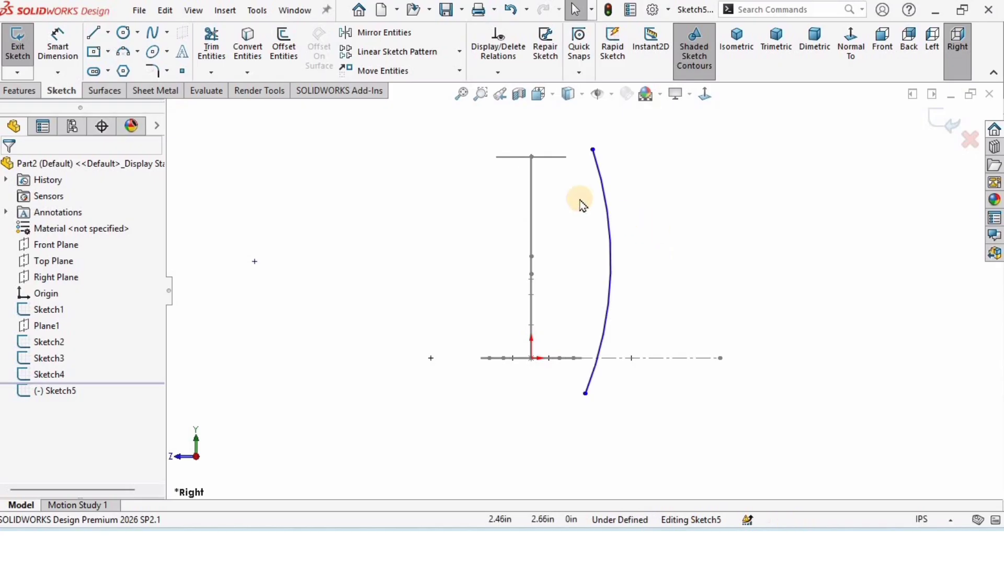
Add a pierce relation between the -Z side arc's upper endpoint and the circle on the offset plane
mouse_move(579, 204)
middle_mouse_down()
mouse_move(585, 195)
mouse_move(570, 170)
middle_mouse_up()
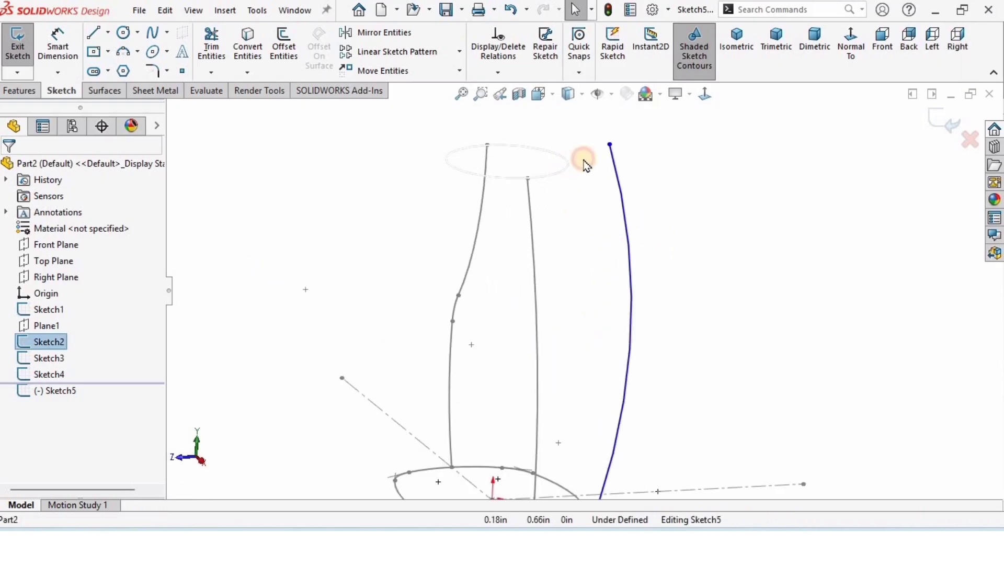
left_click(609, 145, "ctrl")
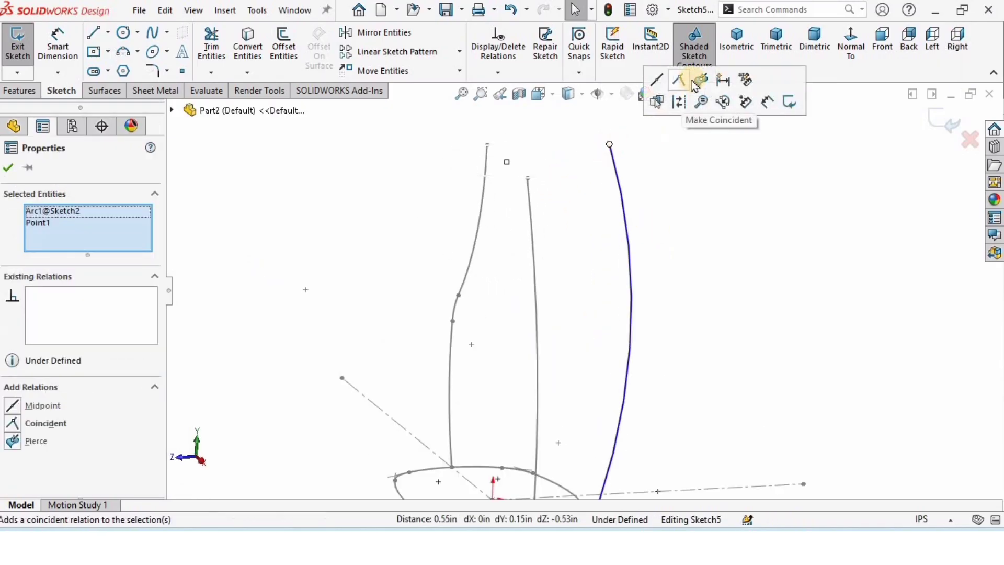
left_click(724, 79)
left_click(549, 295)
Add a pierce relation between the -Z side arc's lower endpoint and the base profile's 3 in arc on that side
scroll(596, 358, "up", 3)
scroll(600, 362, "down", 3)
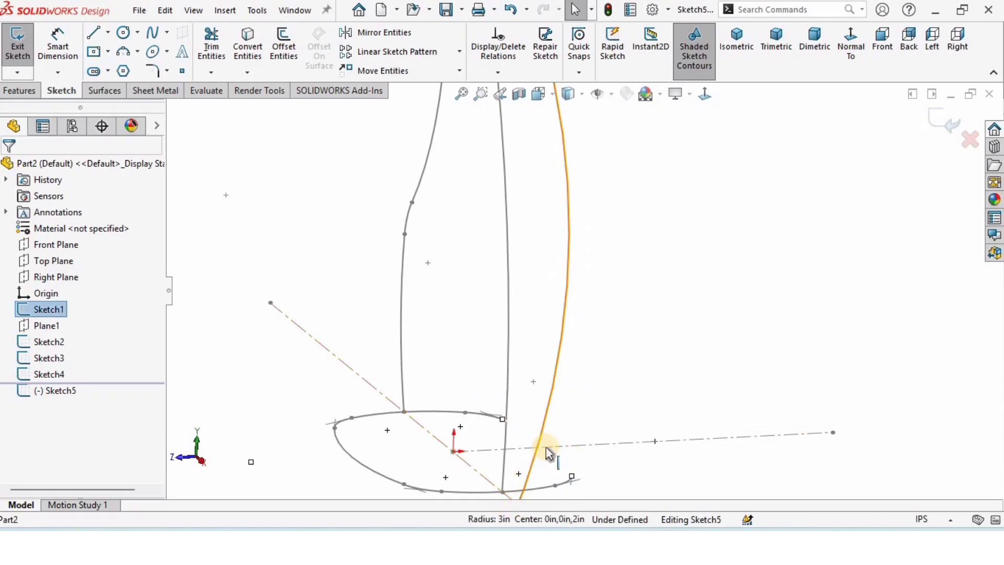
scroll(544, 422, "up", 2)
scroll(544, 419, "down", 2)
left_click(532, 411)
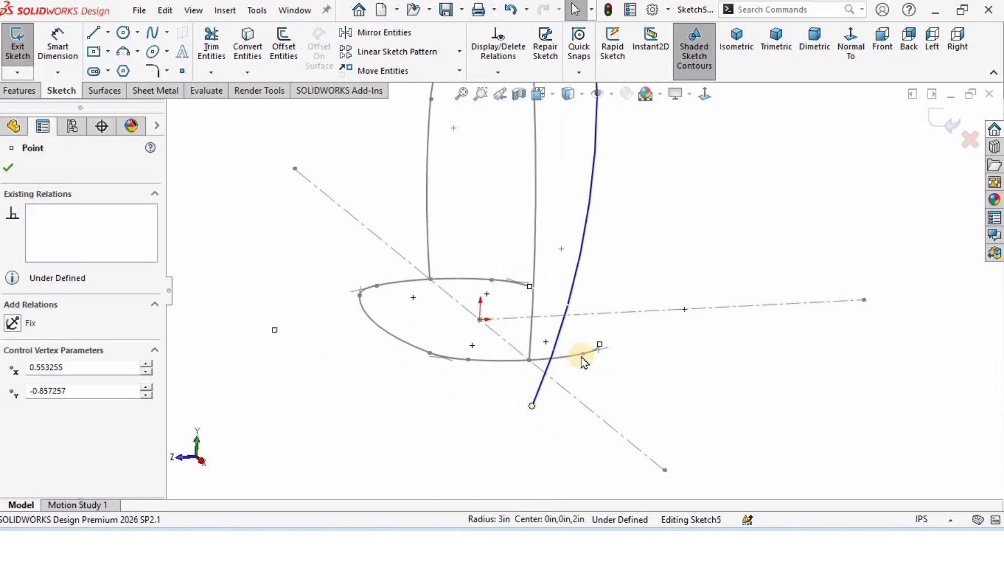
left_click(593, 351, "ctrl")
left_click(621, 340)
left_click(656, 249)
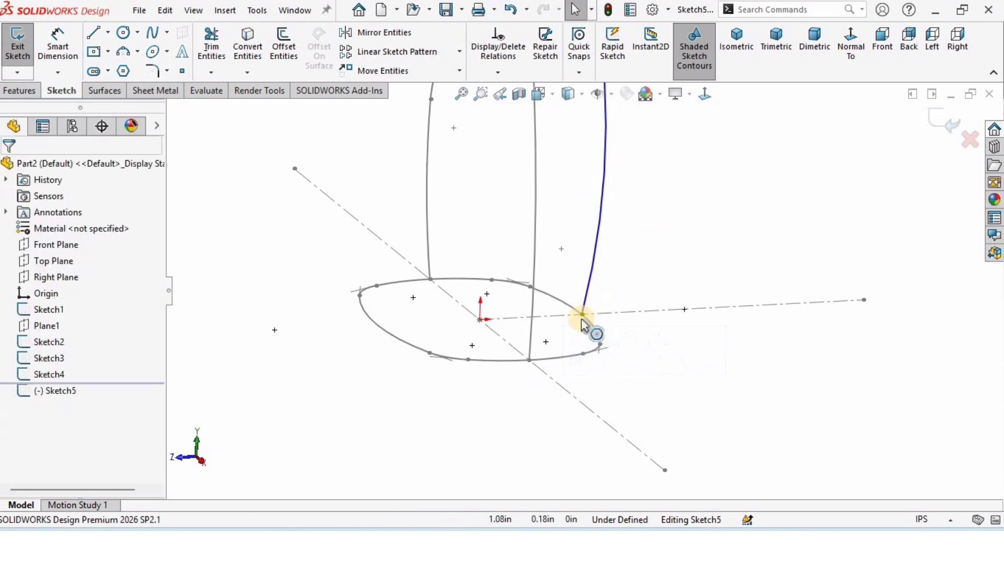
View the sketch plane straight on and dimension the -Z side arc's radius as 14 in
scroll(585, 316, "down", 3)
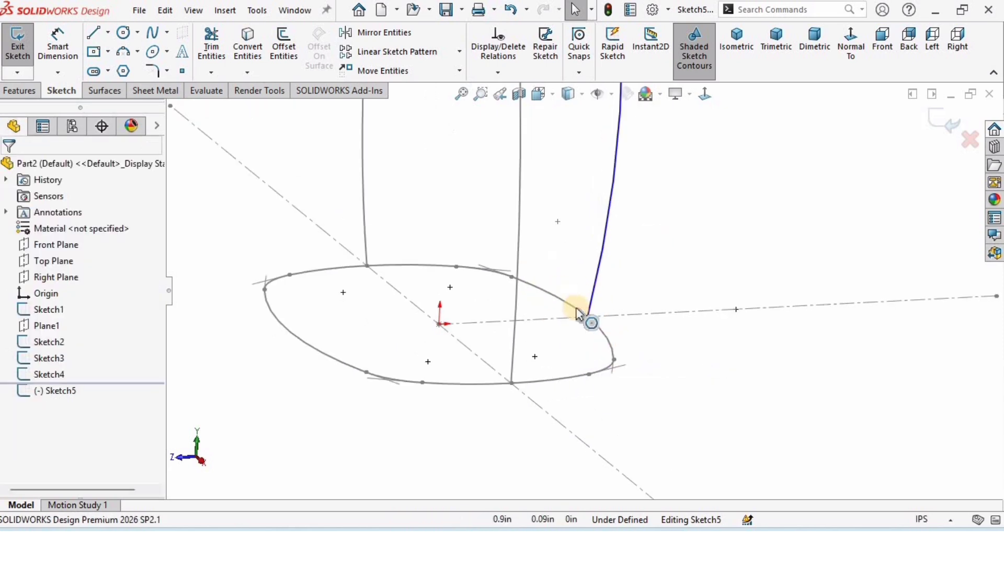
left_click(705, 94)
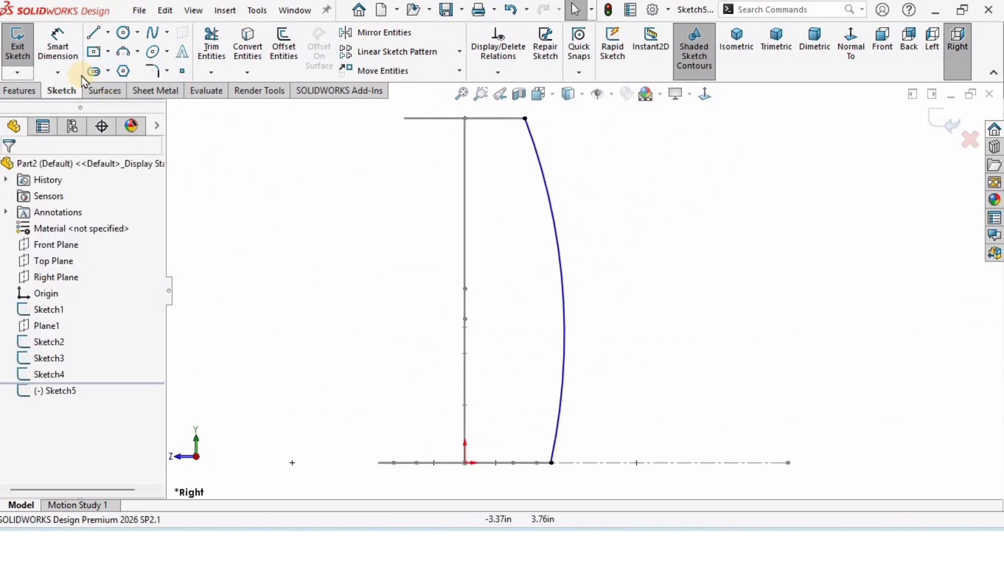
left_click(59, 46)
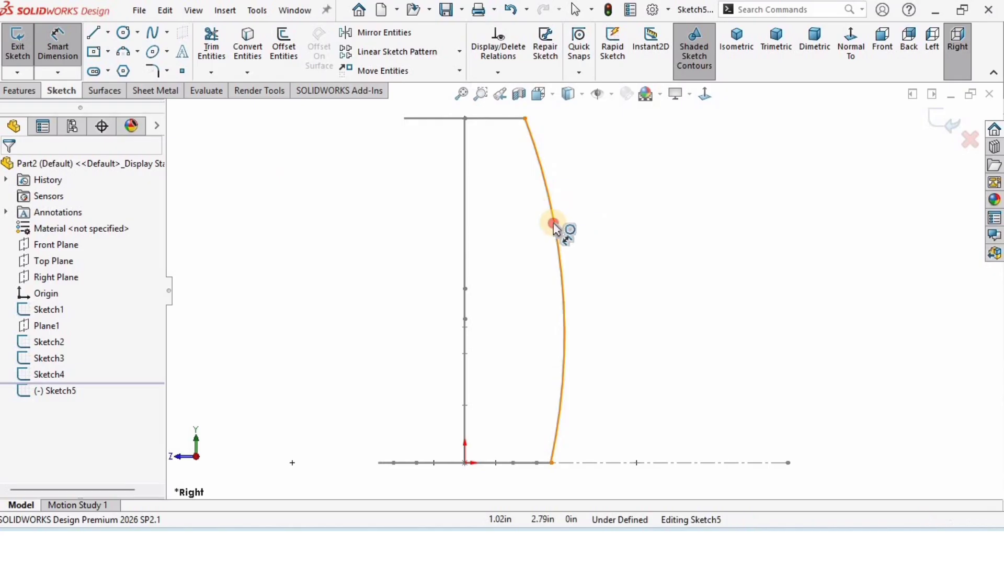
left_click(553, 225)
left_click(601, 212)
left_click(600, 269)
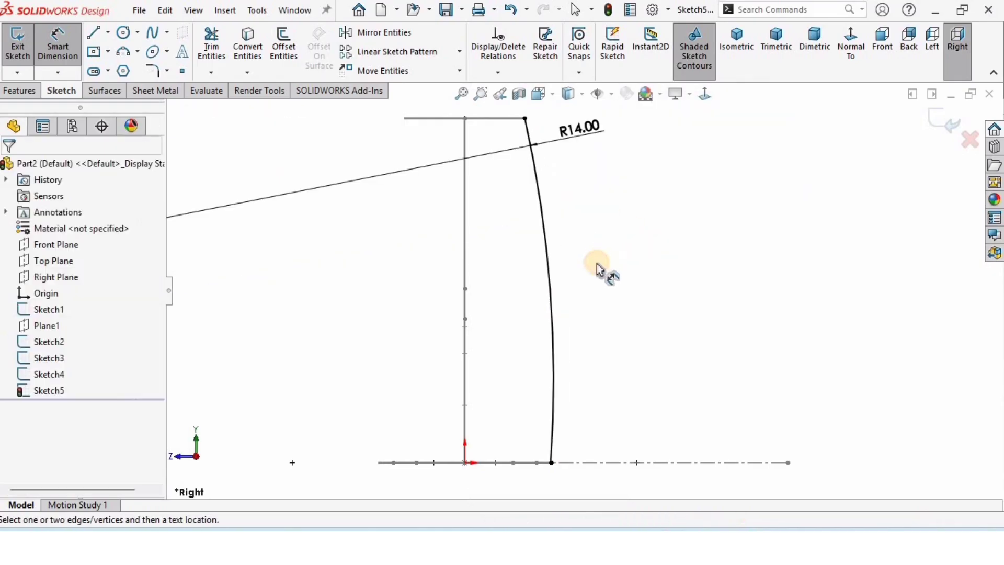
scroll(583, 272, "up", 2)
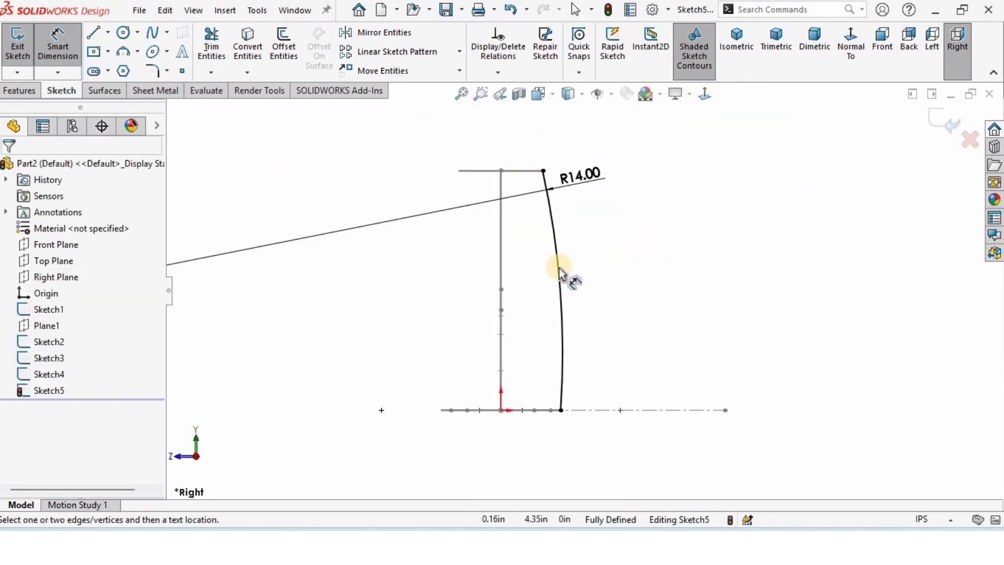
Close the -Z side arc sketch and start another sketch on the Right Plane
left_click(942, 123)
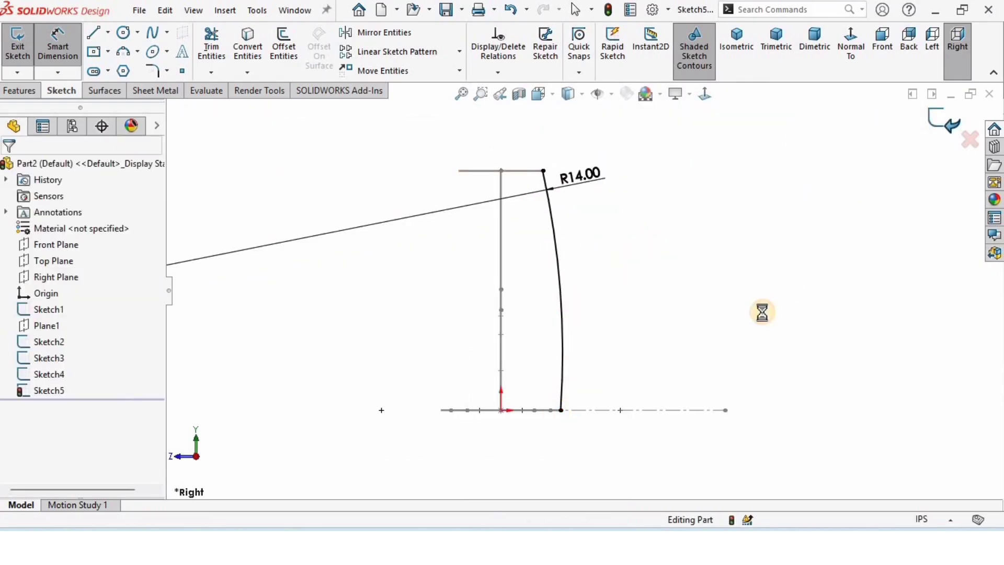
left_click(547, 340)
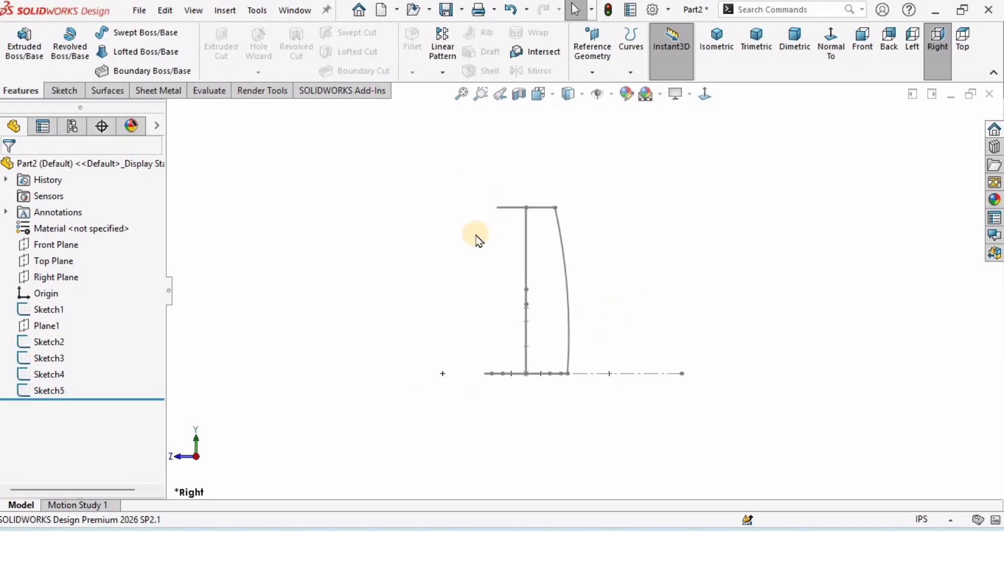
left_click(51, 277)
left_click(60, 256)
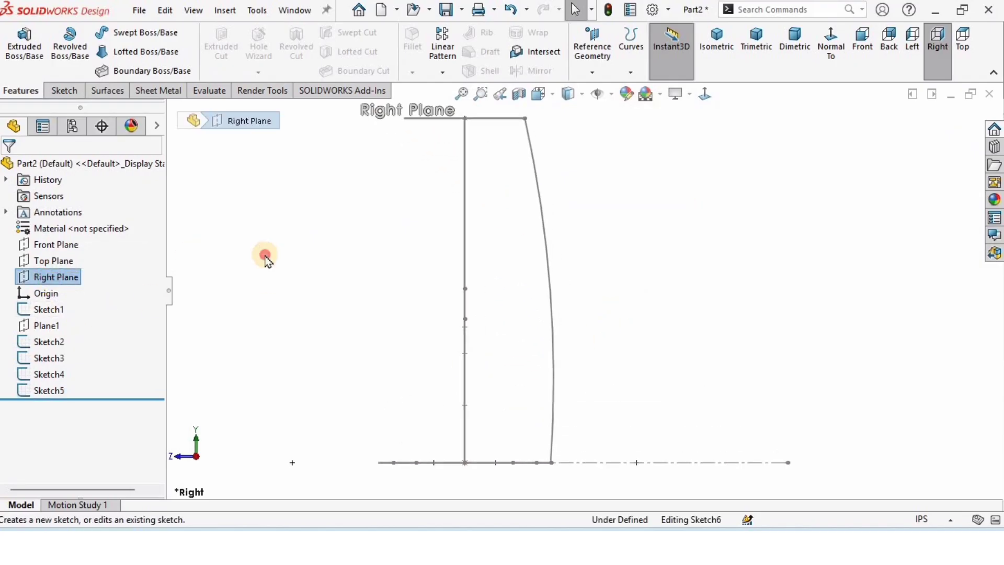
Sketch a three-point arc of about 3.77 in radius on the +Z side, bulging outward and extending past both profiles
left_click(137, 72)
left_click(427, 134)
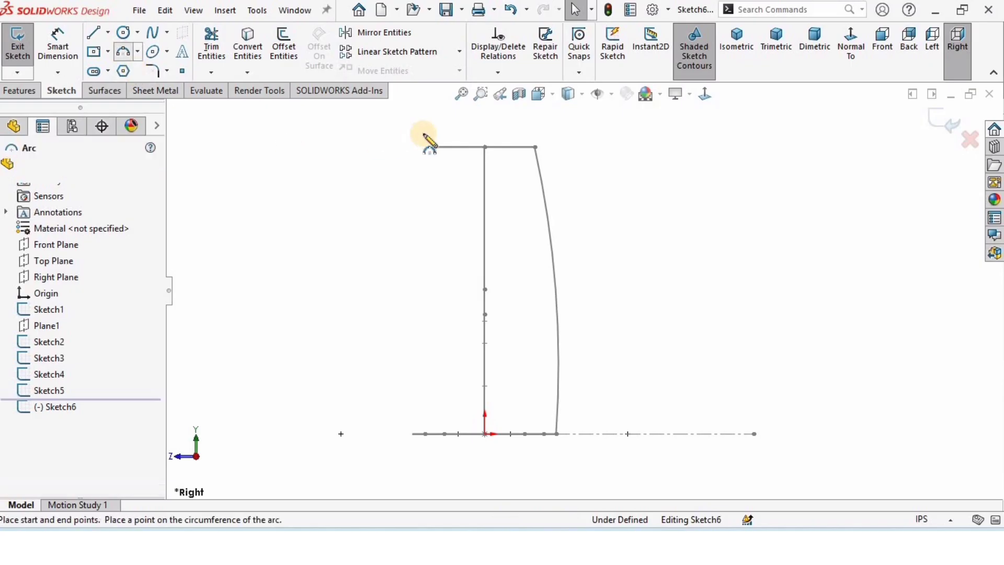
left_click(396, 454)
left_click(359, 303)
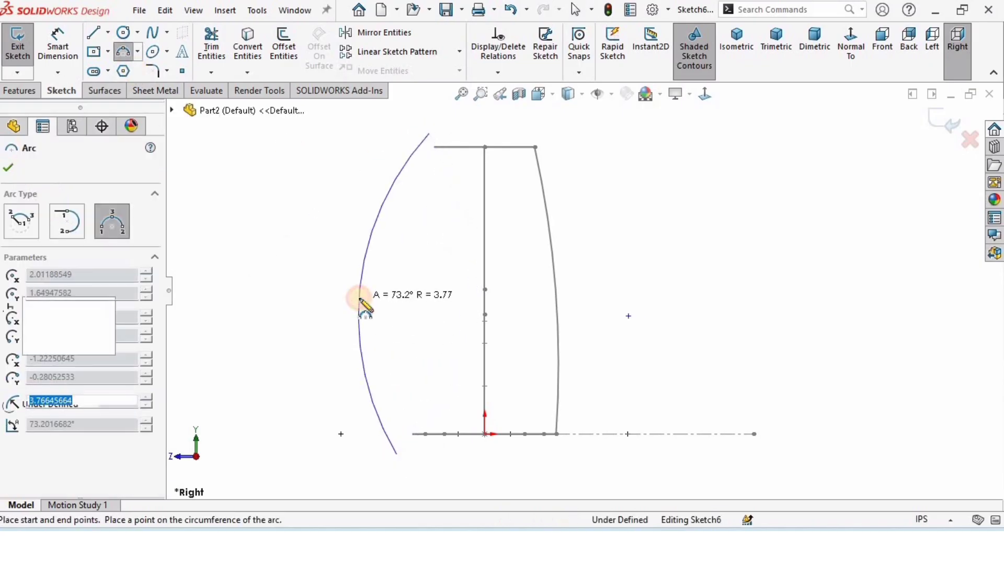
key("Escape")
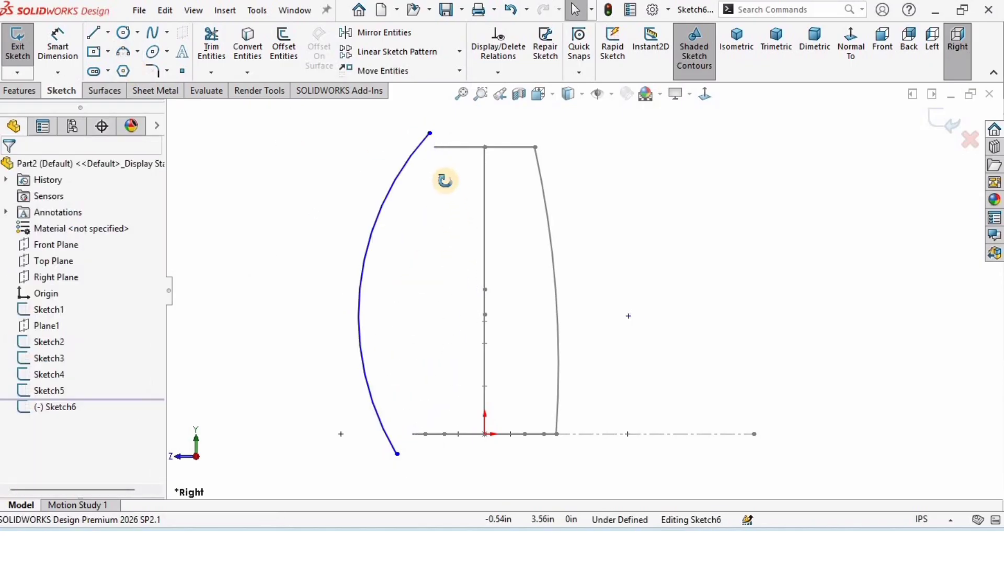
Add a pierce relation between the +Z side arc's upper endpoint and the circle on the offset plane
mouse_move(445, 181)
middle_mouse_down()
mouse_move(430, 235)
mouse_move(474, 160)
middle_mouse_up()
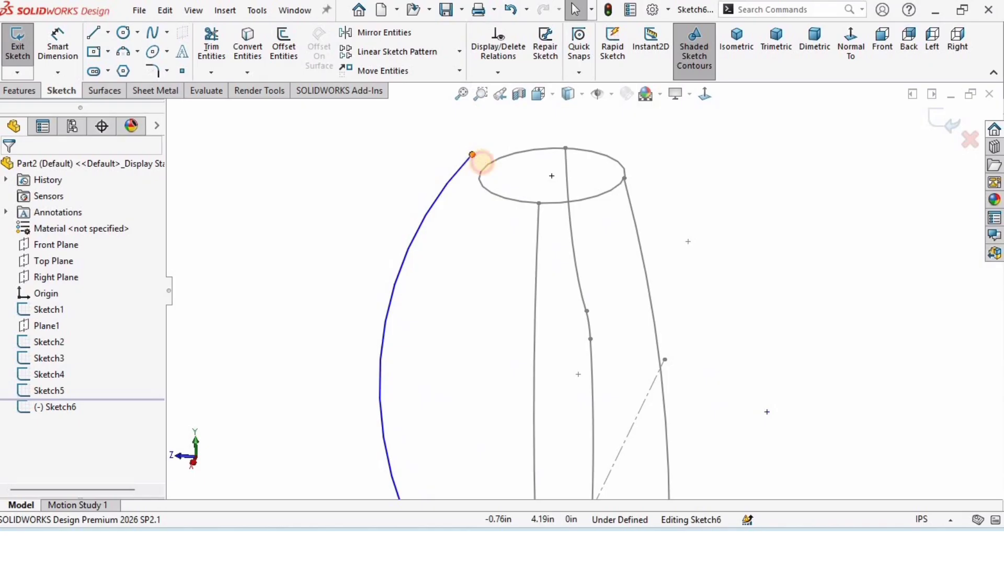
left_click(472, 154)
left_click(489, 172, "ctrl")
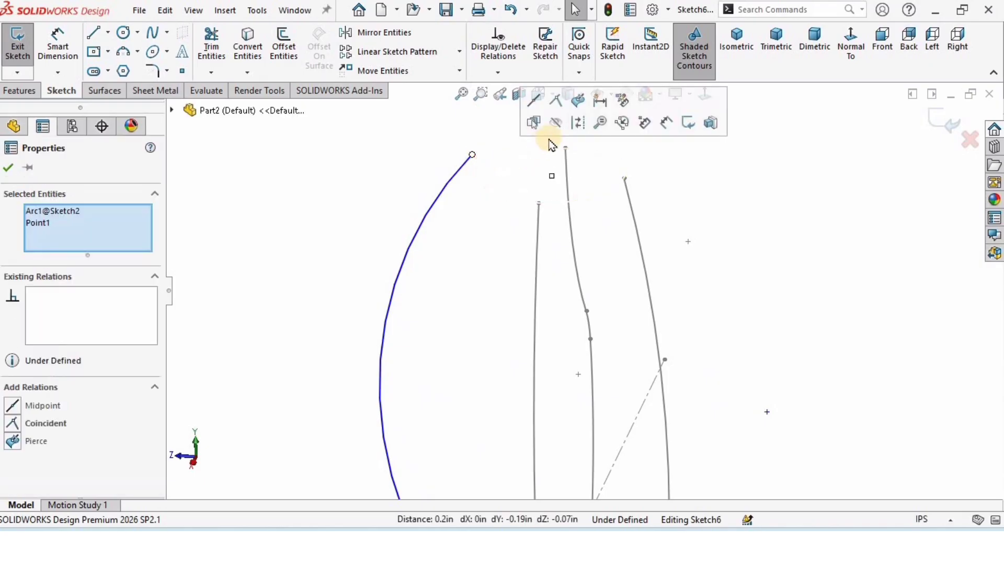
left_click(578, 101)
left_click(459, 347)
Add a pierce relation between the +Z side arc's lower endpoint and the base profile's 3 in arc on that side
mouse_move(459, 347)
middle_mouse_down()
mouse_move(538, 441)
mouse_move(520, 381)
middle_mouse_up()
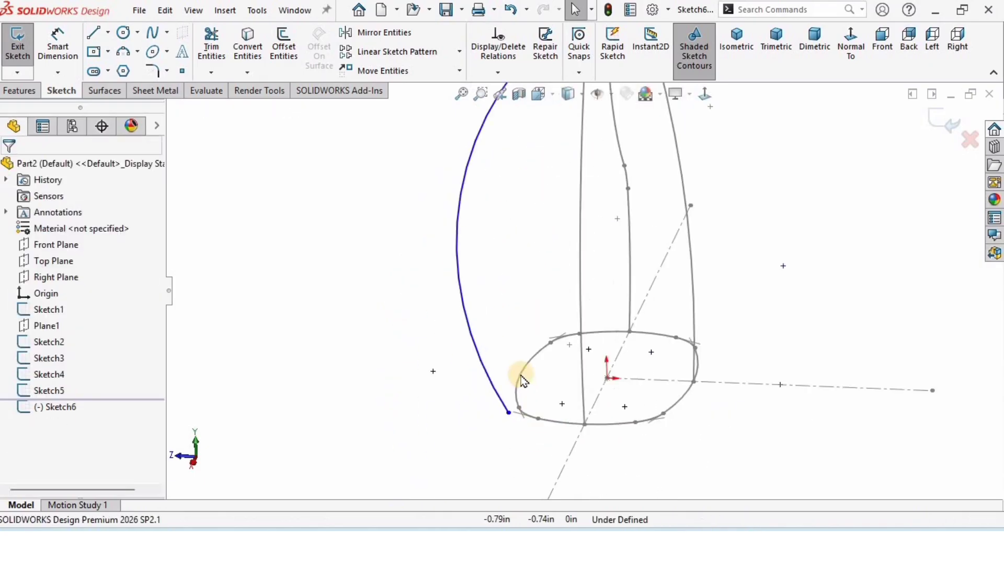
scroll(526, 328, "down", 3)
left_click(530, 257)
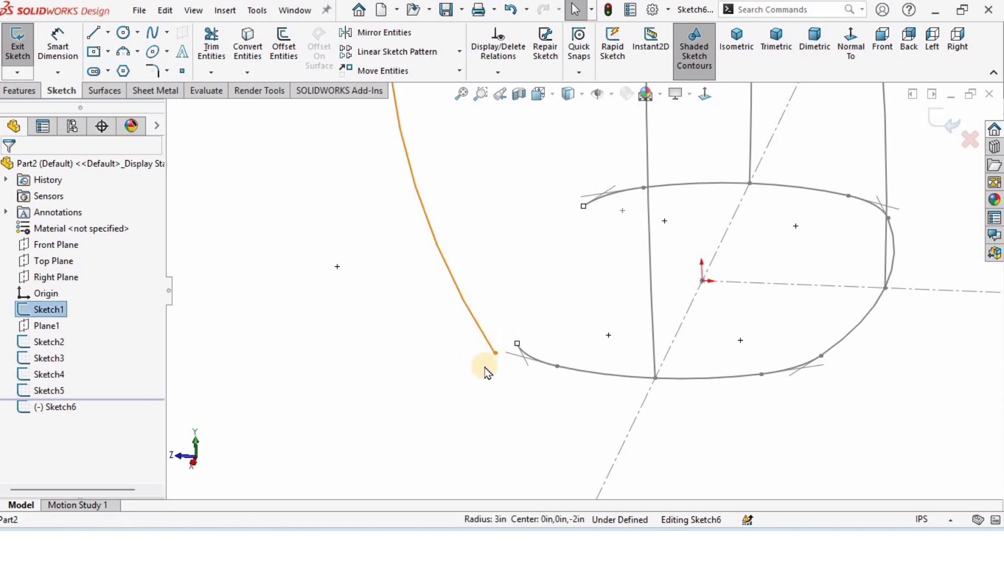
left_click(496, 354, "ctrl")
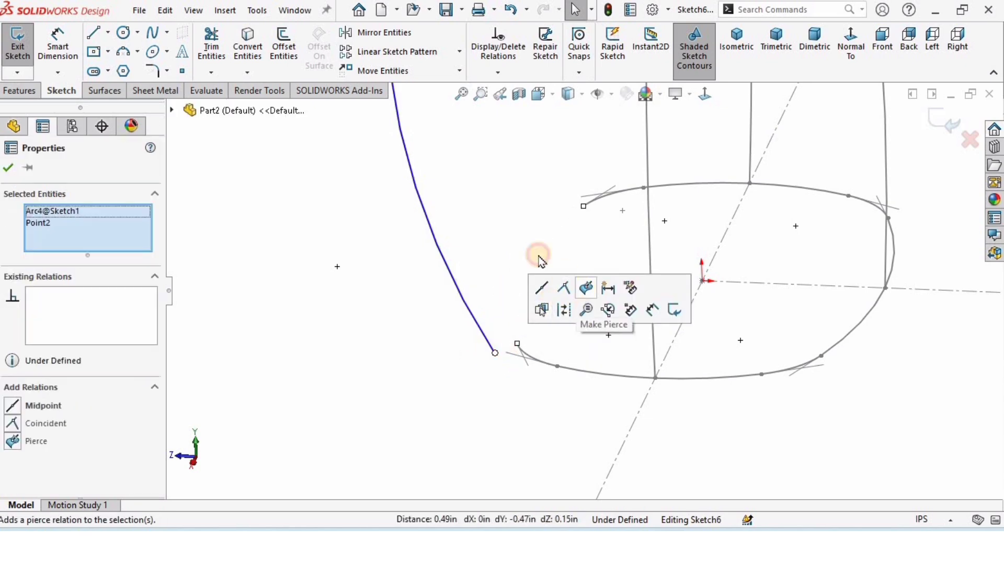
left_click(530, 203)
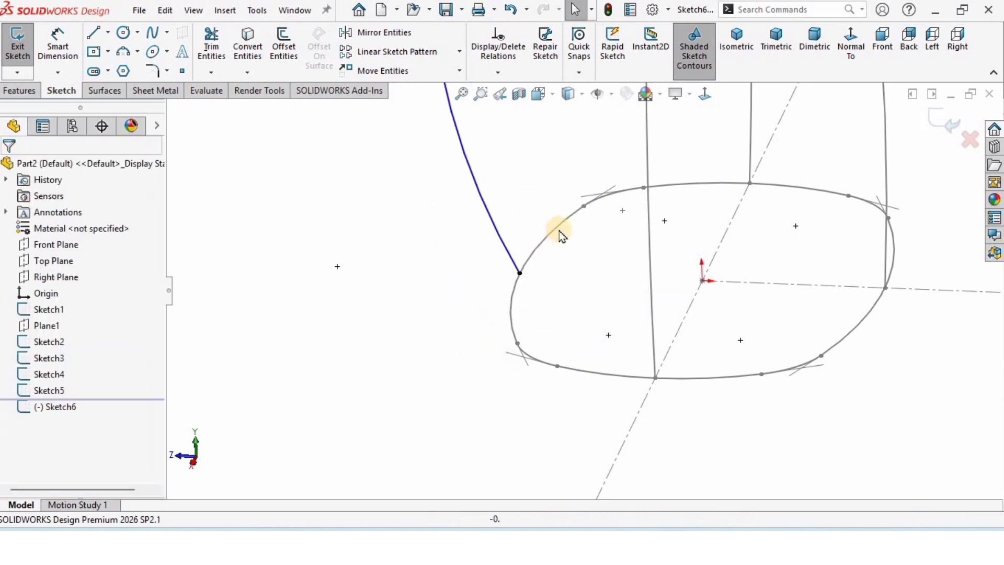
Dimension the +Z side arc's radius as 14 in and close the sketch
left_click(703, 93)
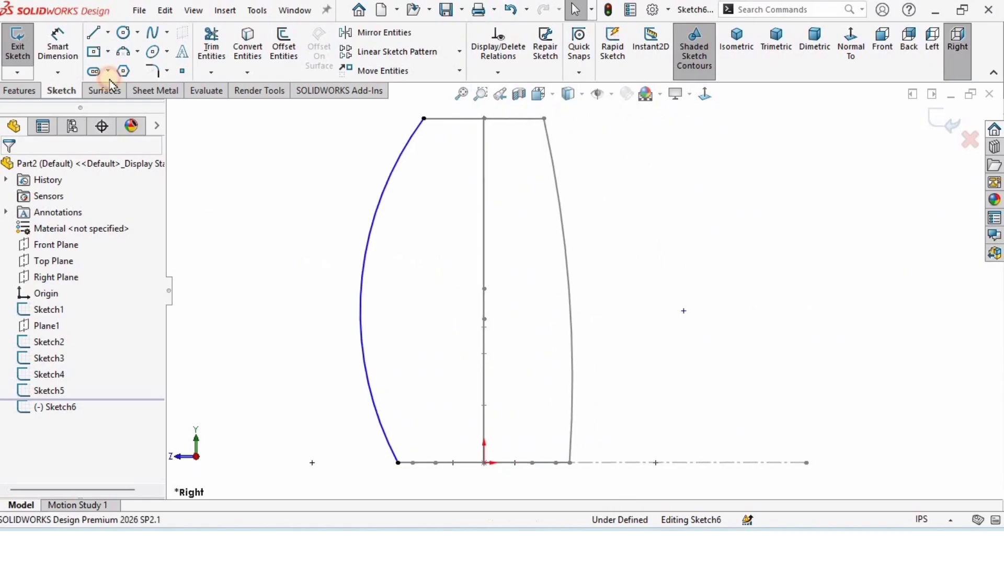
key("d")
left_click(349, 260)
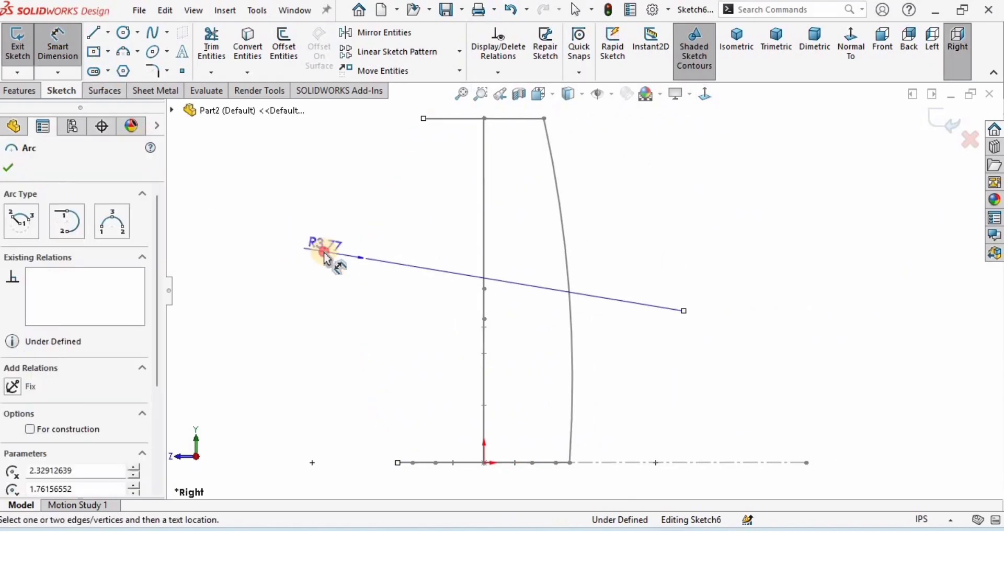
left_click(325, 258)
type("14")
key("Return")
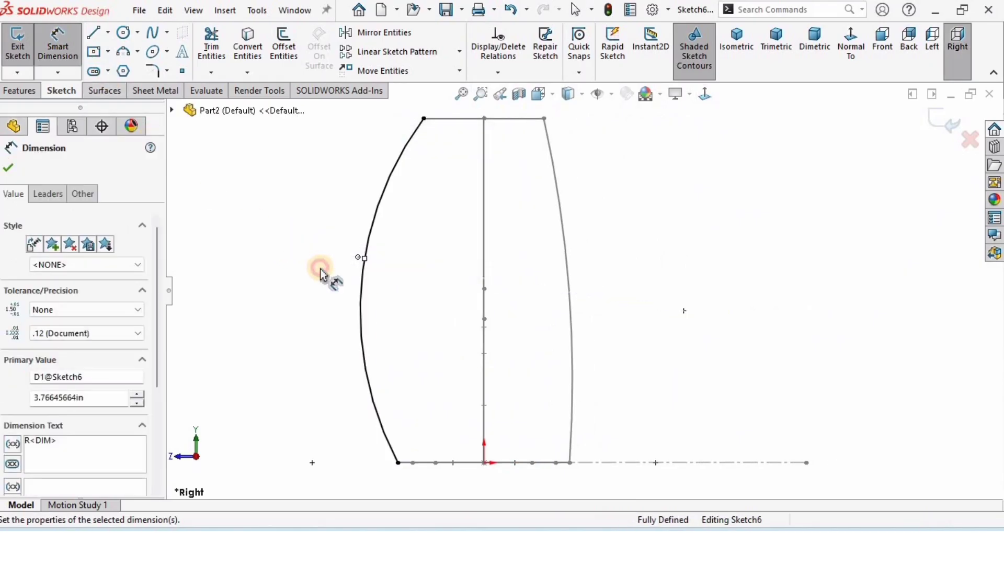
scroll(381, 313, "up", 2)
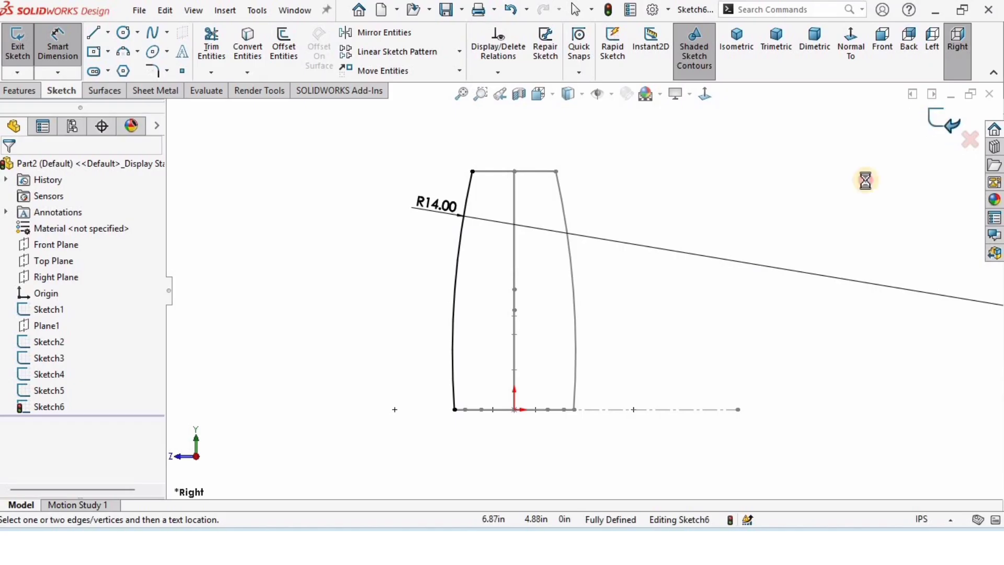
mouse_move(598, 329)
middle_mouse_down()
mouse_move(560, 354)
mouse_move(672, 350)
mouse_move(549, 363)
mouse_move(605, 366)
mouse_move(583, 369)
middle_mouse_up()
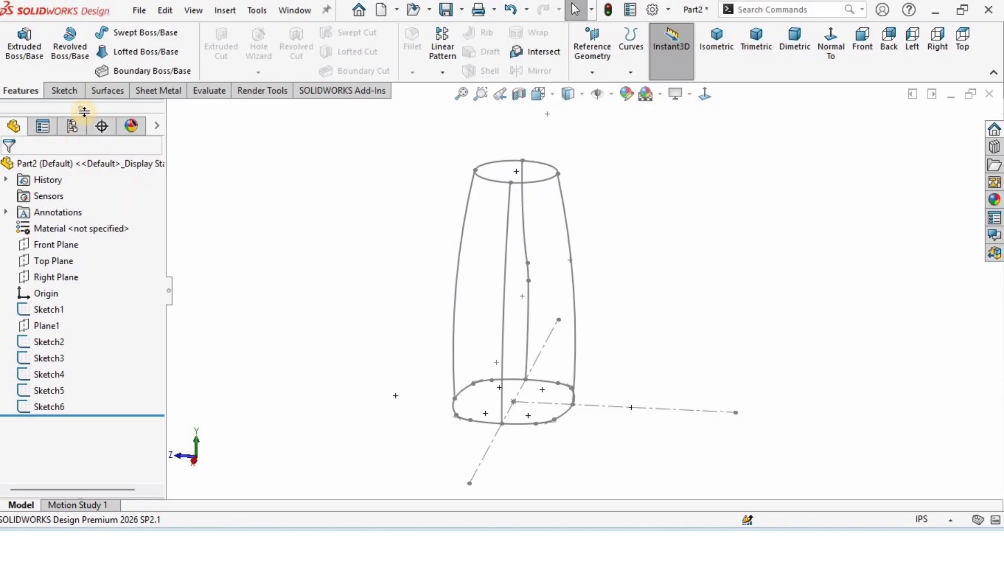
Start a lofted surface using the upper circle sketch and the filleted base sketch as its profiles
left_click(106, 91)
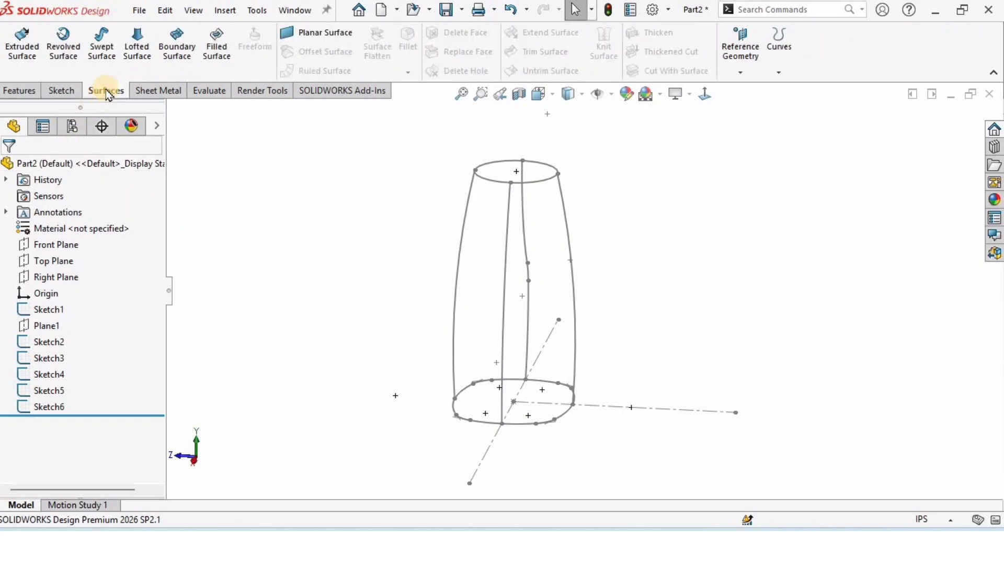
left_click(137, 50)
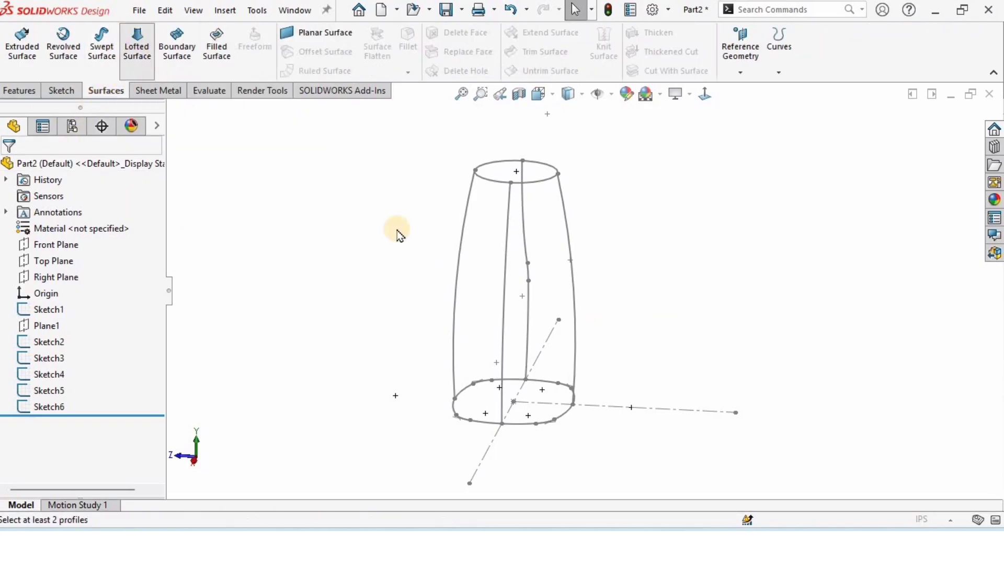
left_click(82, 350)
left_click(78, 230)
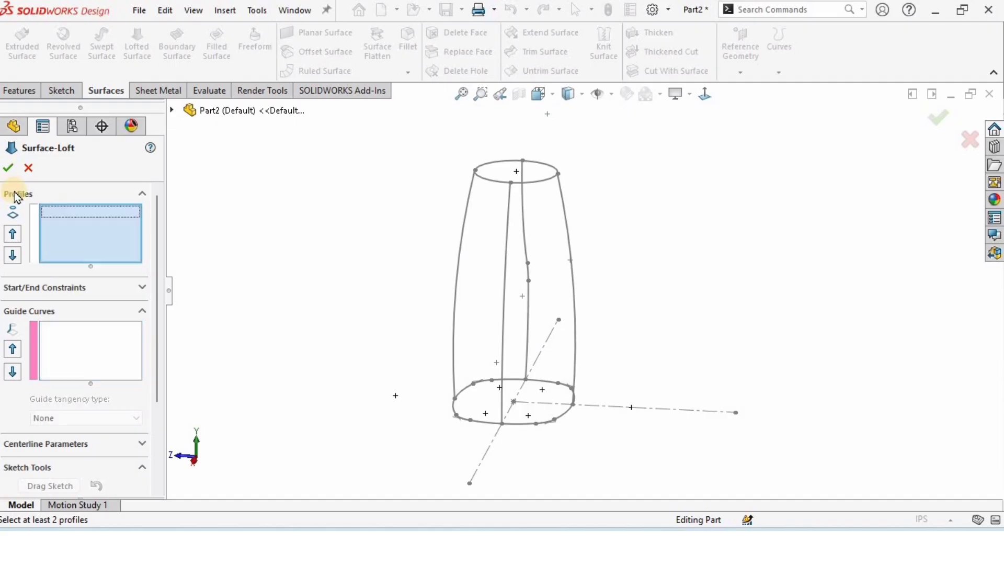
scroll(480, 238, "down", 2)
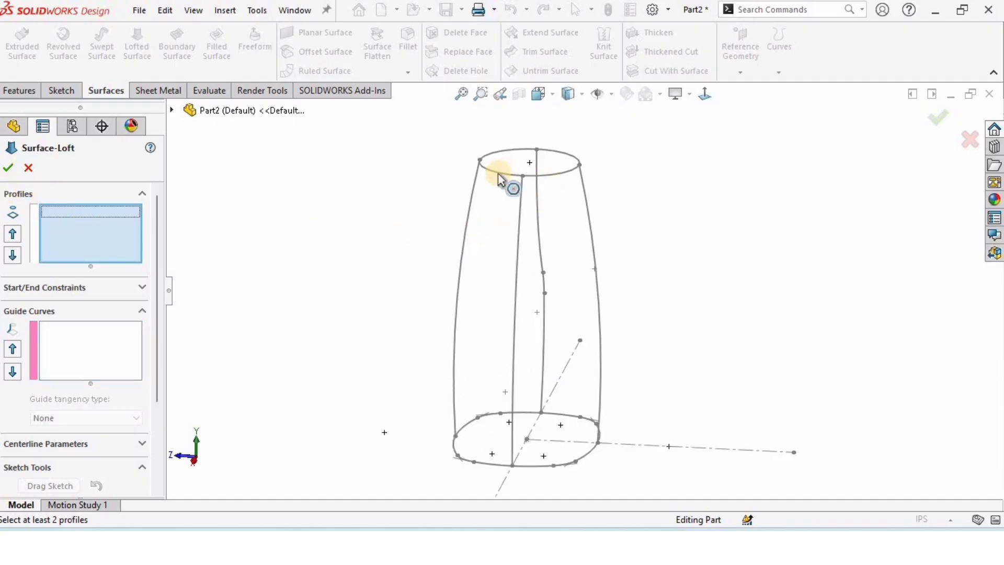
scroll(510, 180, "down", 3)
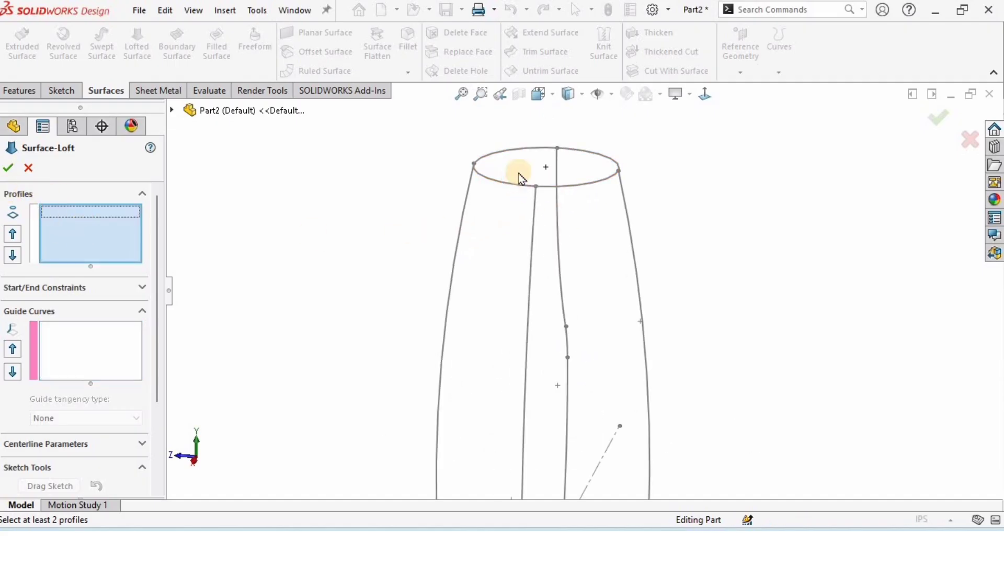
left_click(515, 181)
scroll(602, 408, "up", 3)
scroll(472, 478, "down", 3)
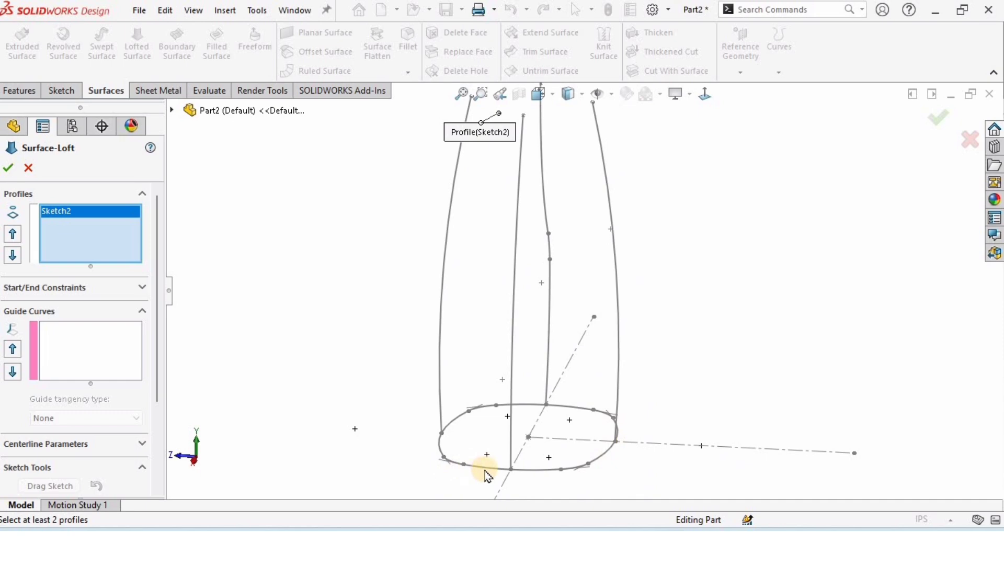
left_click(482, 471)
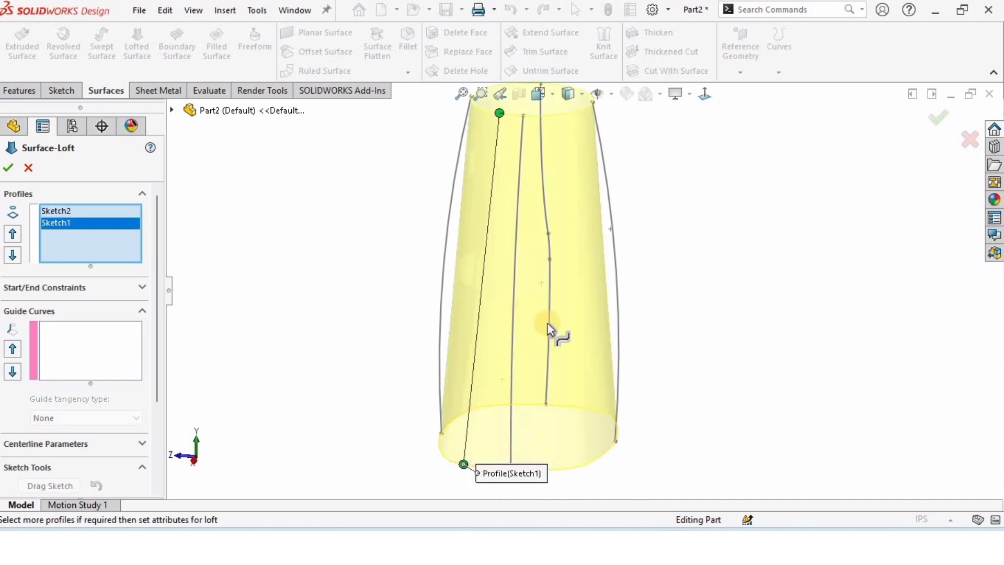
Add the side sketches Sketch5, Sketch6, Sketch3 and Sketch4 as guide curves and complete the surface loft
scroll(546, 251, "up", 2)
left_click(67, 347)
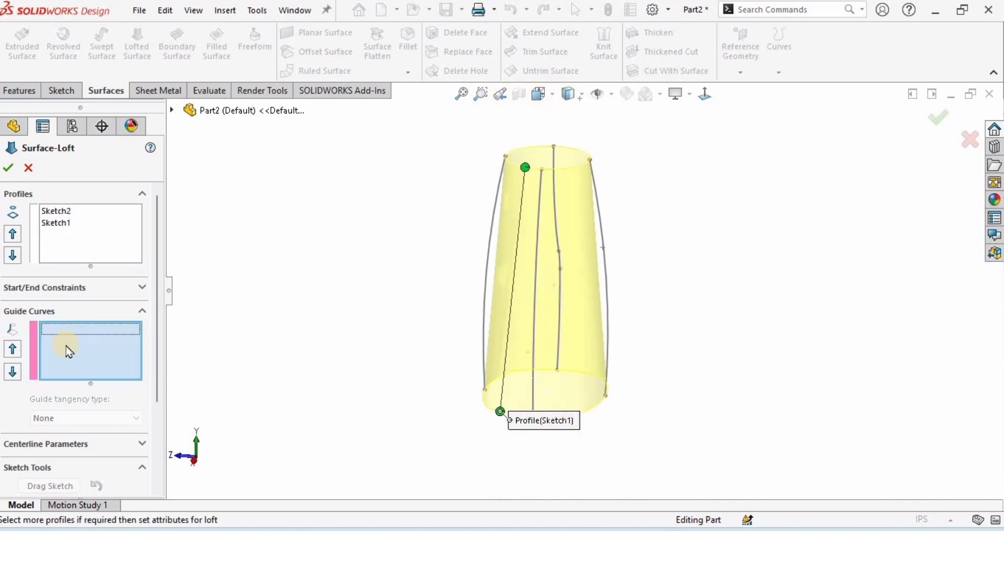
scroll(601, 252, "down", 3)
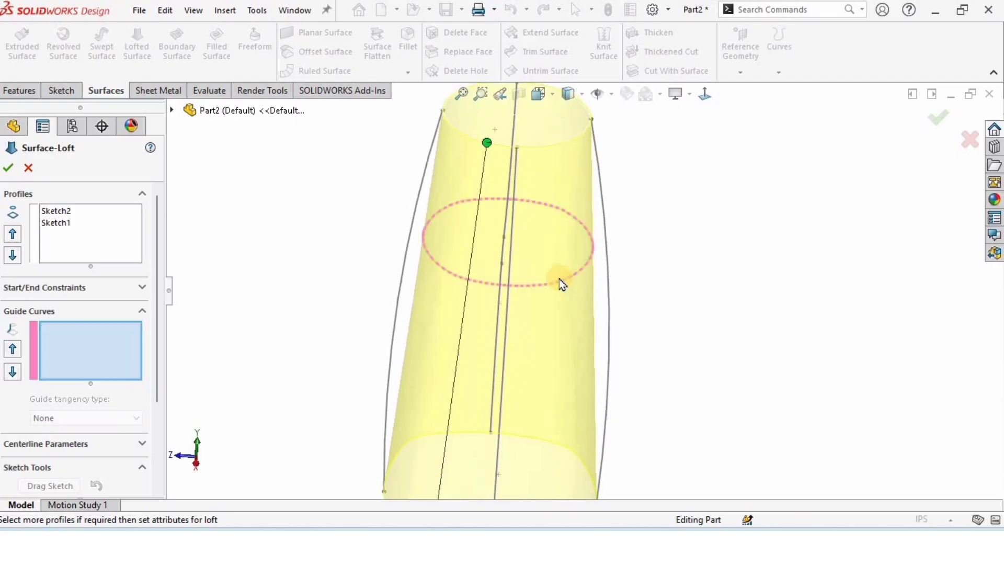
scroll(597, 271, "up", 2)
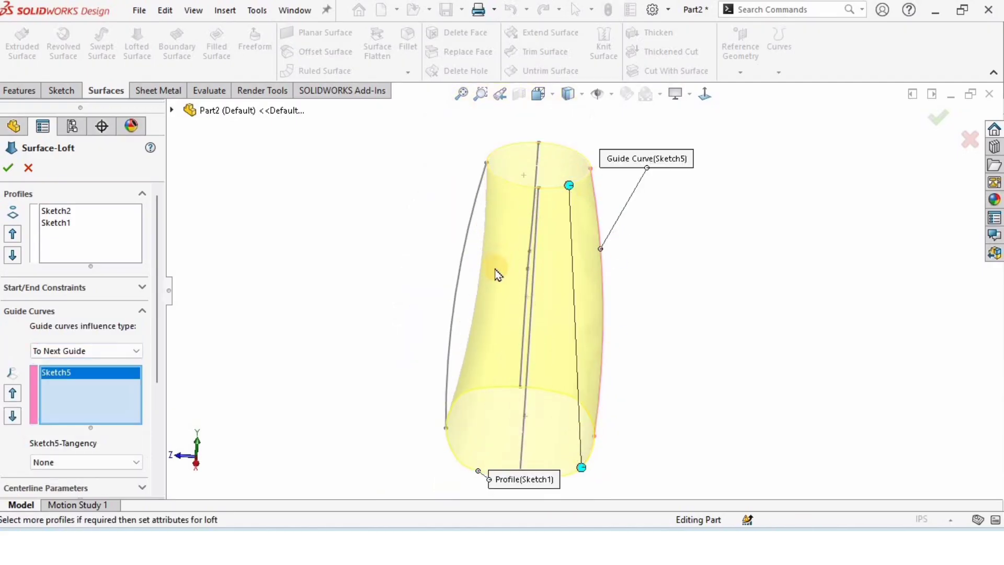
left_click(467, 226)
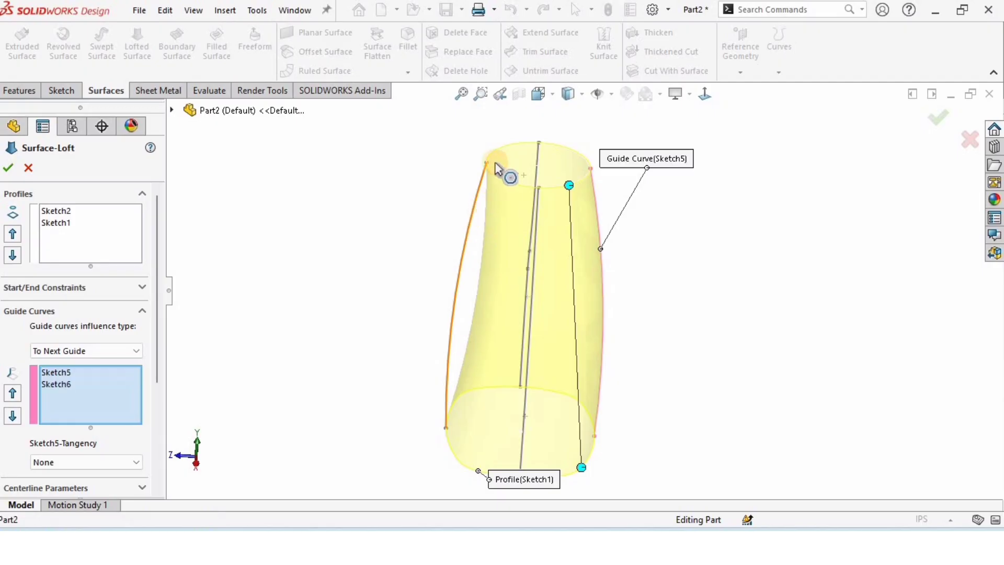
middle_click_drag(520, 256, 651, 186)
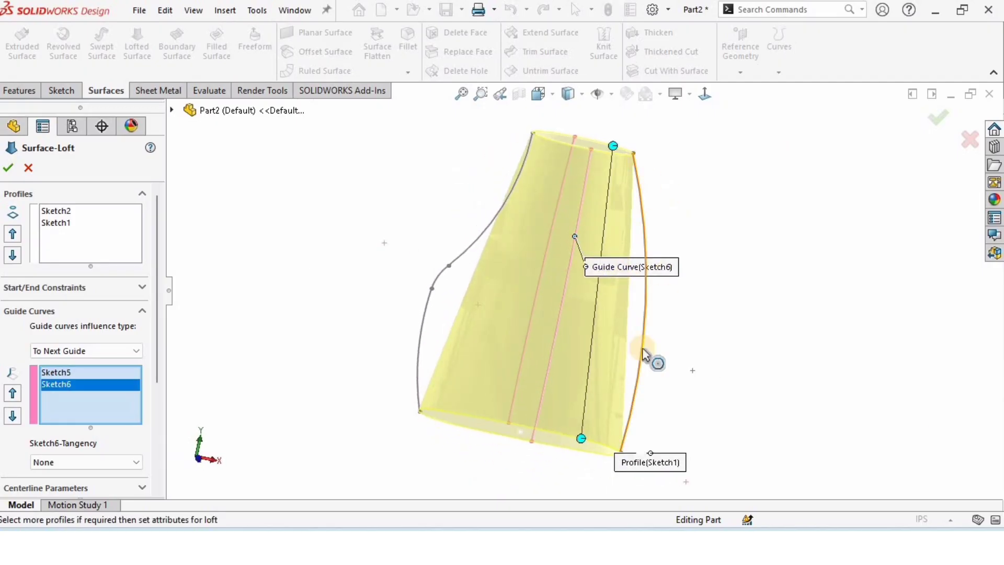
left_click(639, 202)
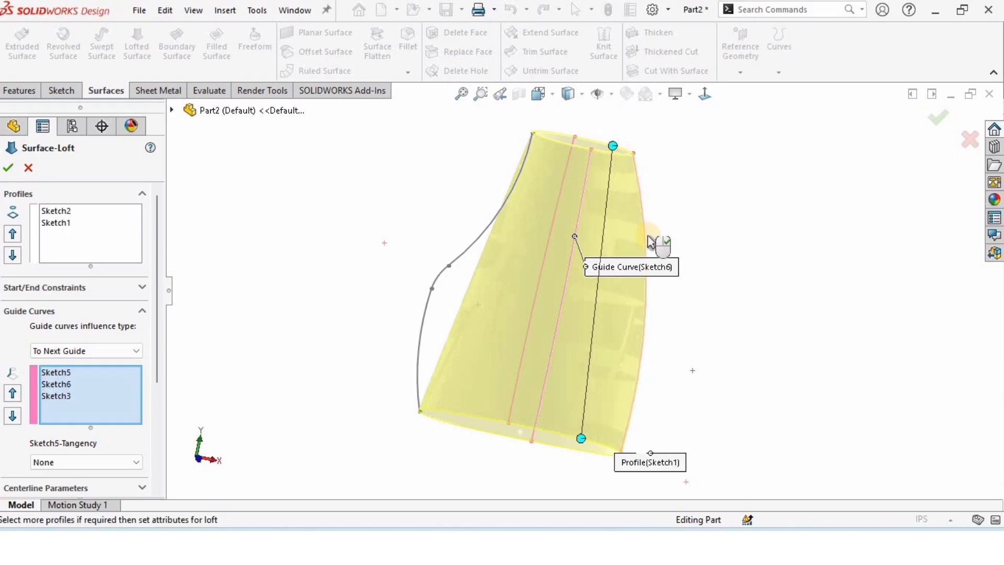
left_click(466, 254)
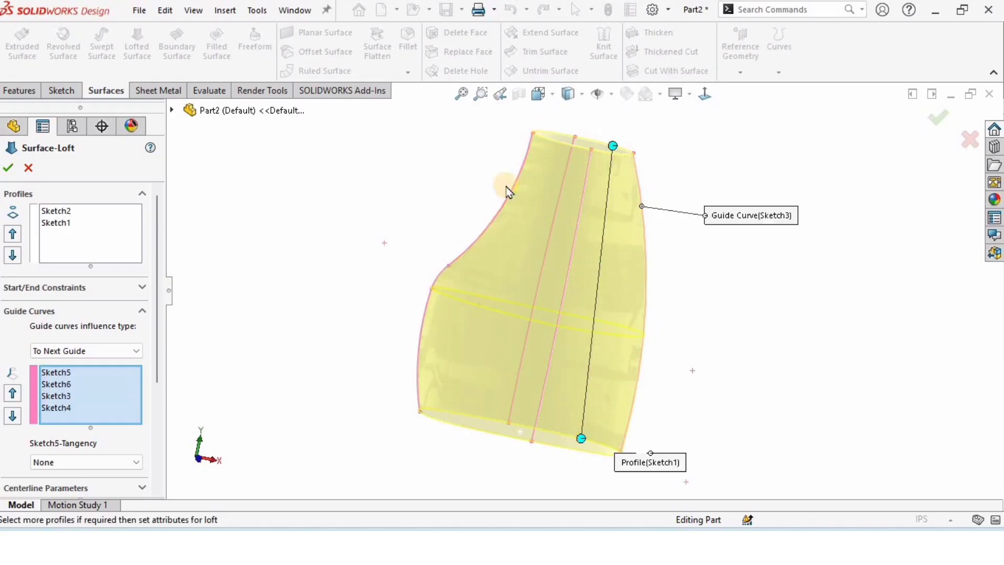
left_click(8, 168)
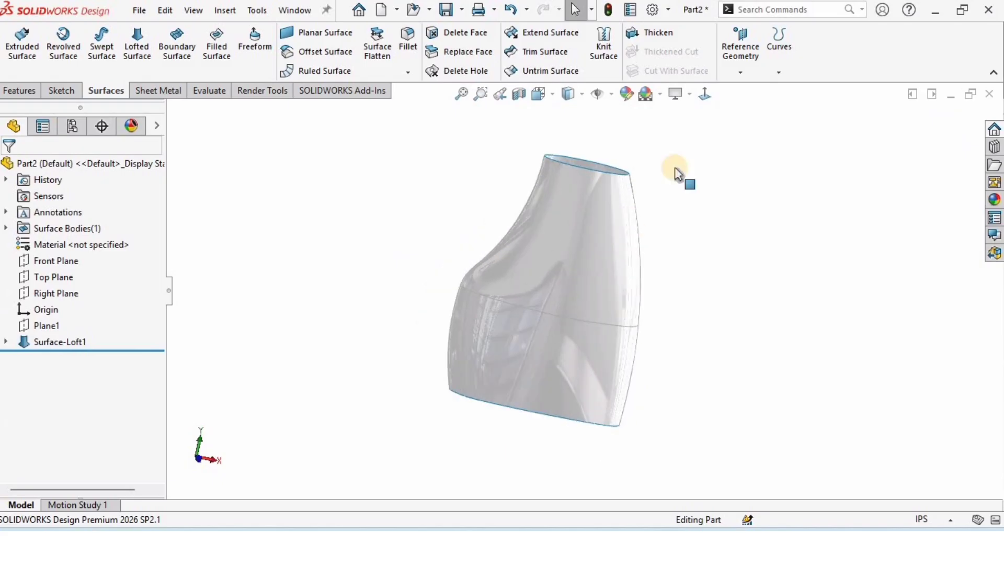
Turn off RealView Graphics for the model display
left_click(688, 94)
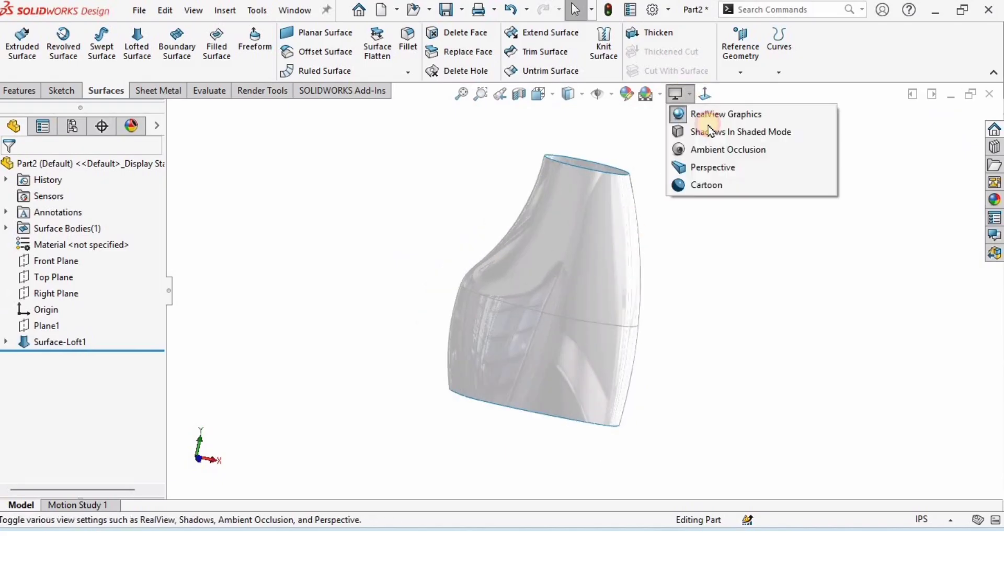
left_click(680, 302)
middle_click_drag(679, 327, 636, 499)
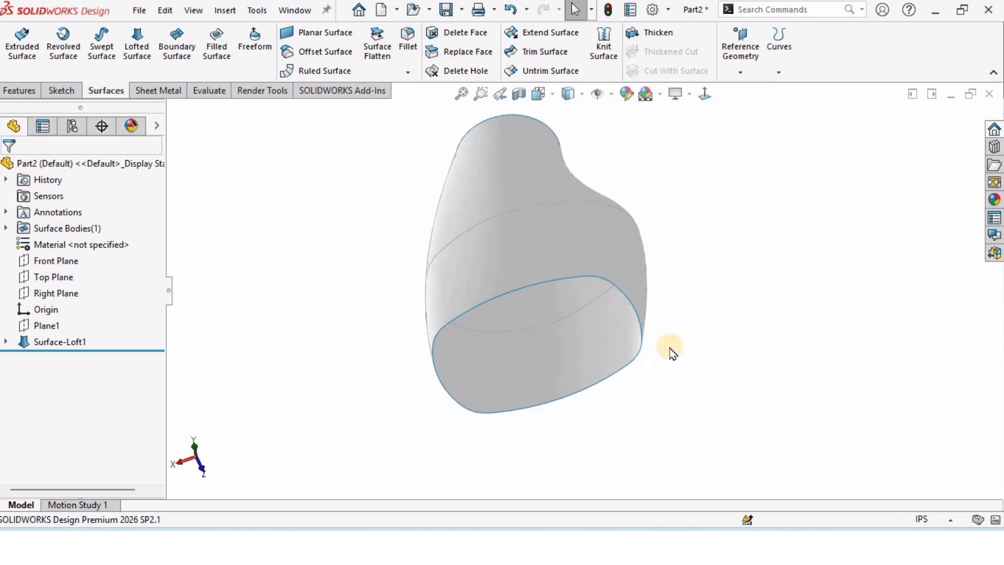
Close the open base of the lofted body with a planar surface bounded by its bottom edge
mouse_move(589, 324)
middle_mouse_down()
mouse_move(589, 341)
mouse_move(595, 330)
middle_mouse_up()
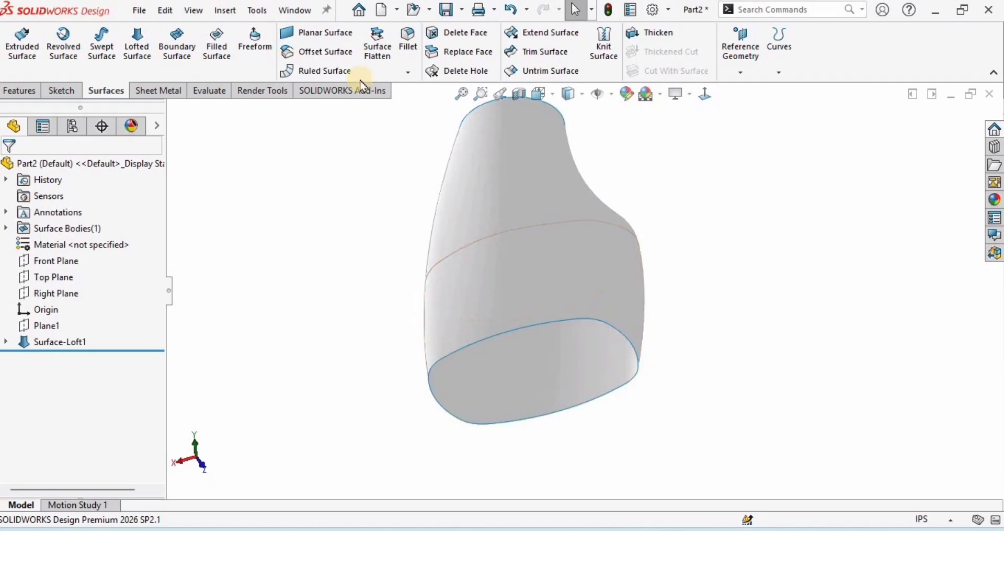
left_click(323, 34)
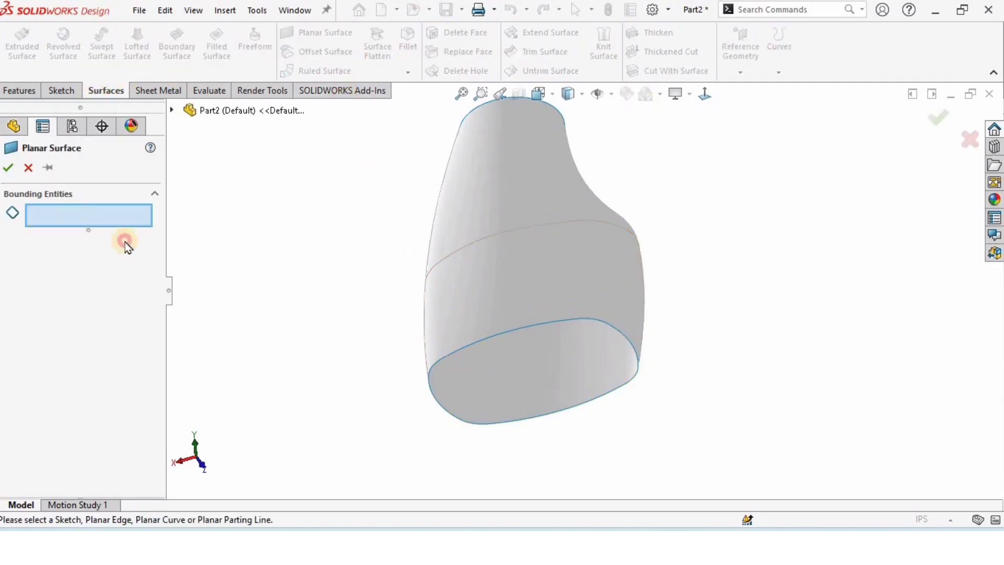
left_click(499, 340)
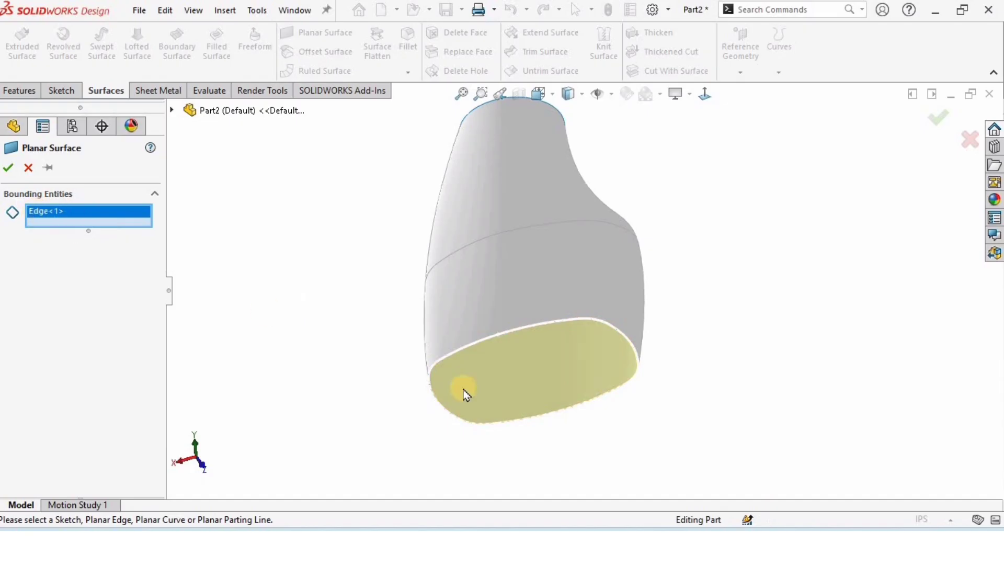
mouse_move(556, 342)
middle_mouse_down()
mouse_move(556, 253)
mouse_move(551, 376)
mouse_move(553, 355)
middle_mouse_up()
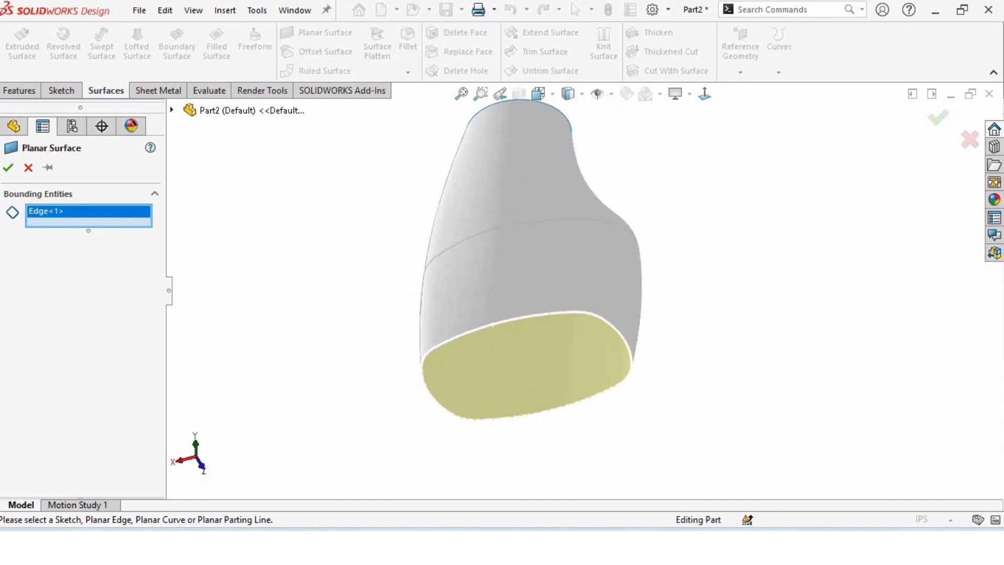
right_click(289, 279)
middle_click_drag(491, 392, 513, 293)
scroll(513, 292, "down", 2)
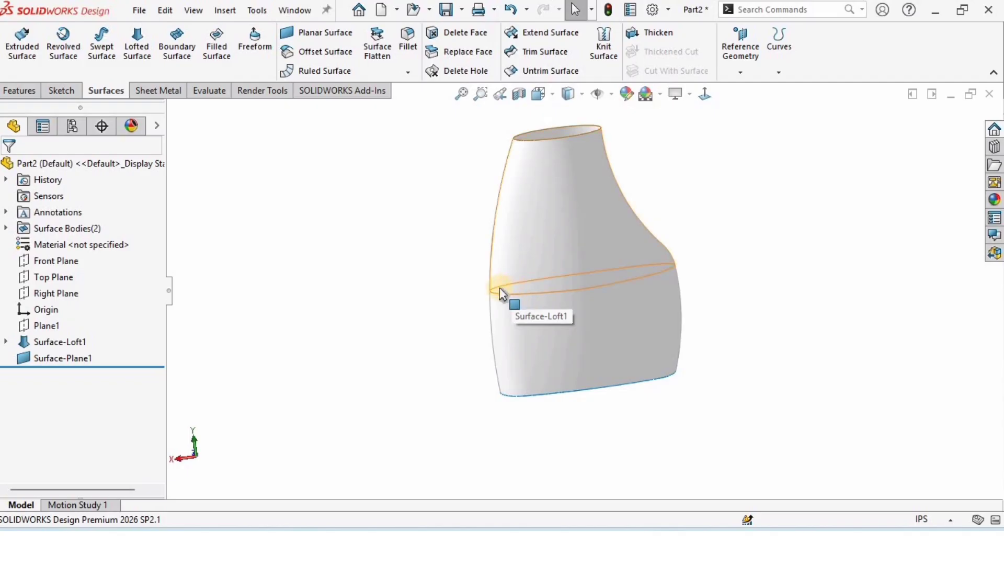
Create a sketch on the Front Plane with a vertical centerline about 5.03 in long, running upward from the origin past the neck
middle_click_drag(610, 253, 531, 154)
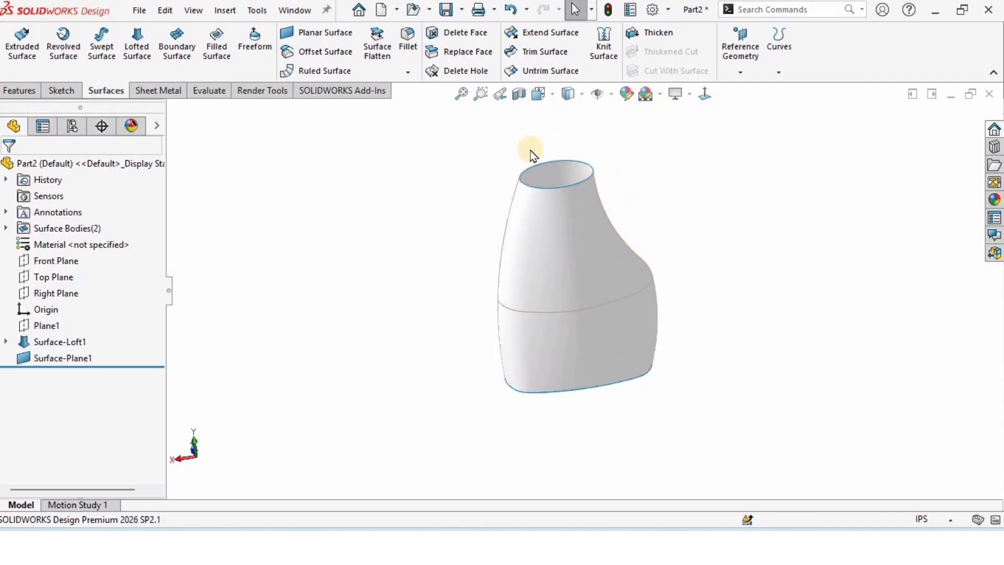
left_click(54, 261)
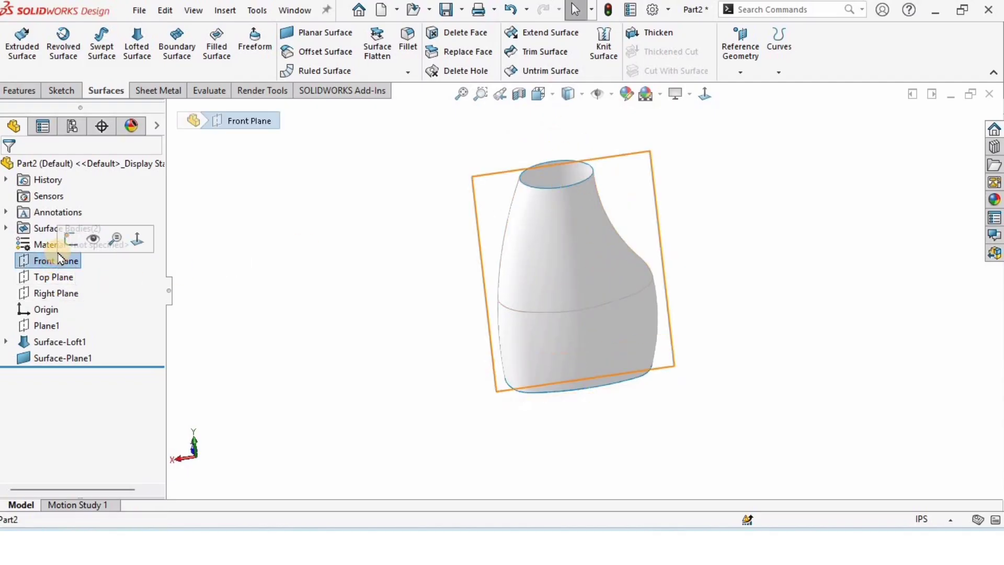
left_click(70, 238)
scroll(627, 299, "up", 3)
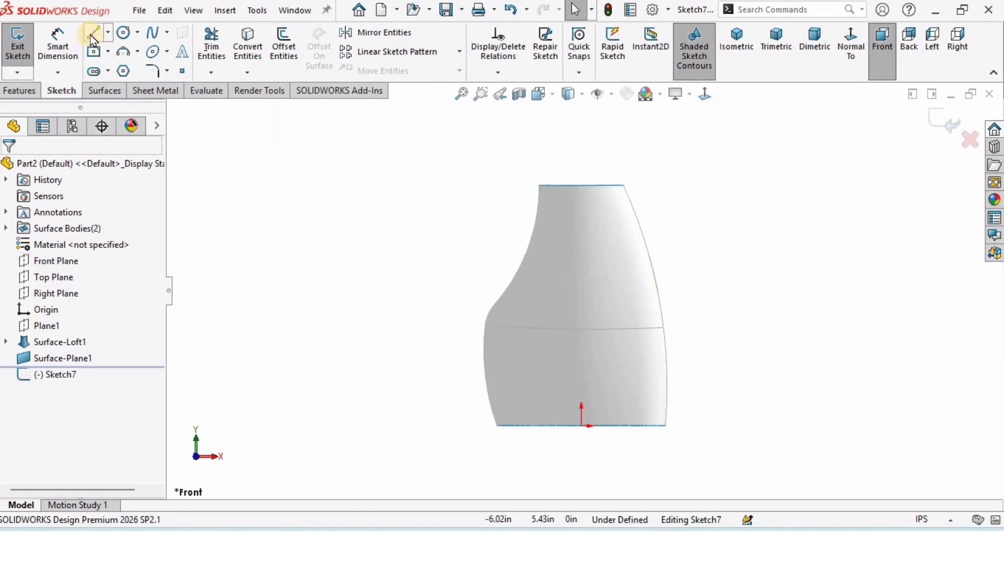
left_click(110, 32)
left_click(129, 69)
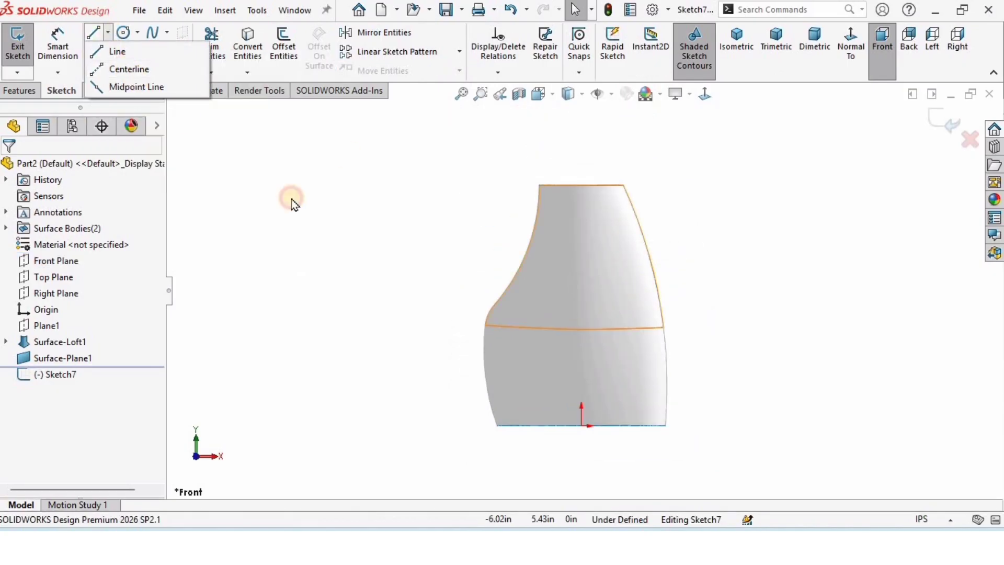
left_click(582, 425)
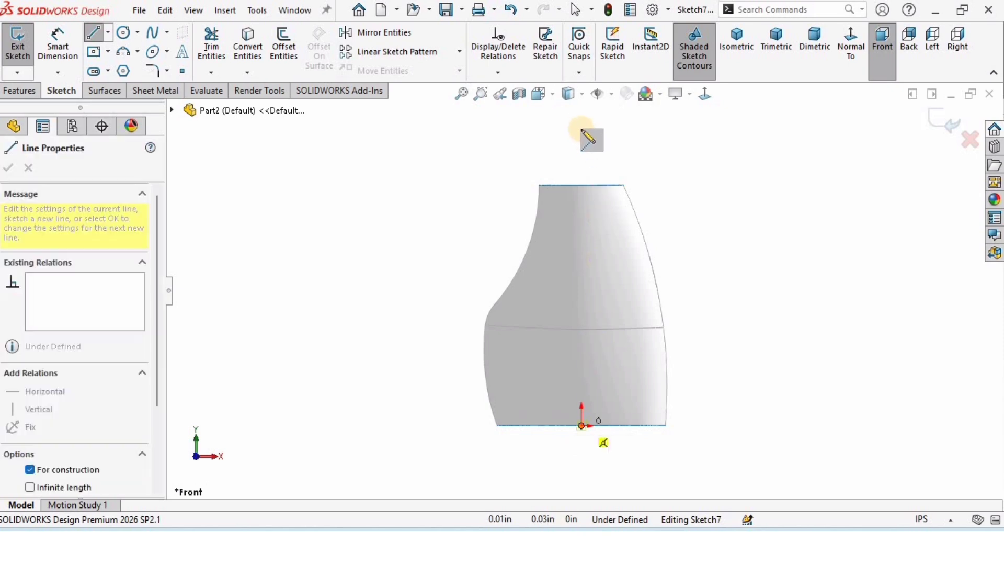
left_click(582, 123)
key("Escape")
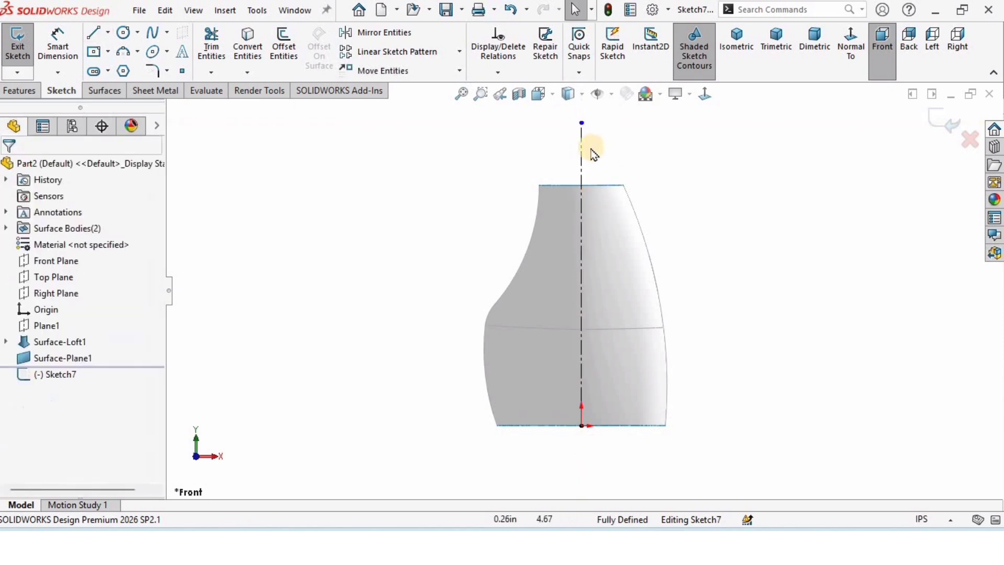
Lengthen the vertical centerline by moving its upper endpoint farther above the neck
left_click(581, 152)
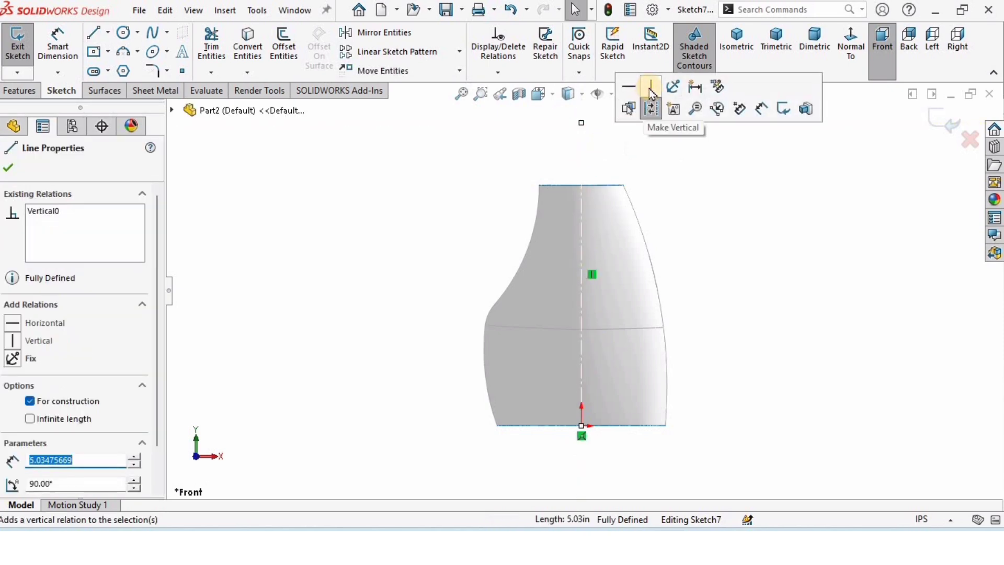
left_click(675, 164)
scroll(648, 157, "up", 2)
scroll(625, 178, "down", 1)
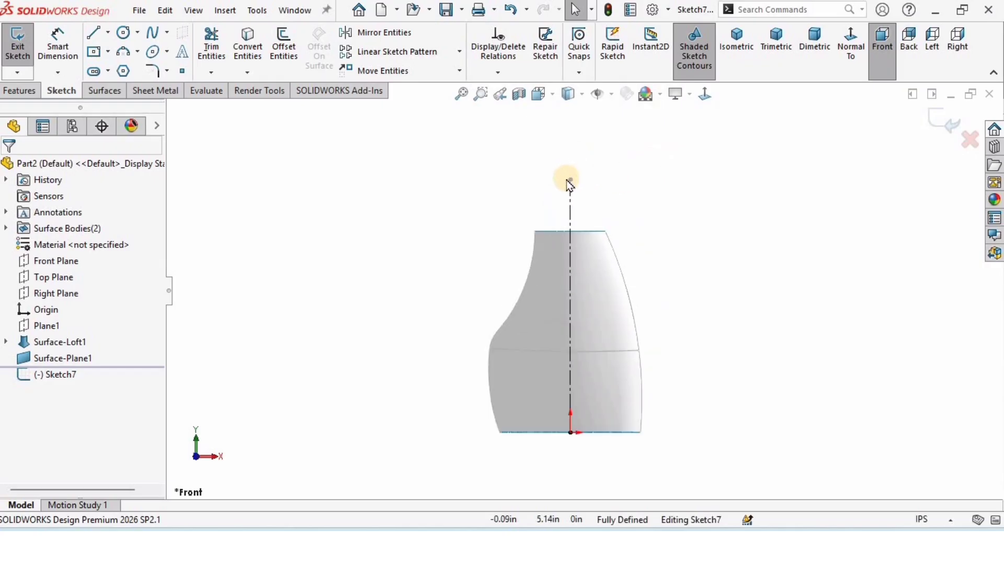
left_click_drag(570, 179, 570, 155)
left_click(607, 194)
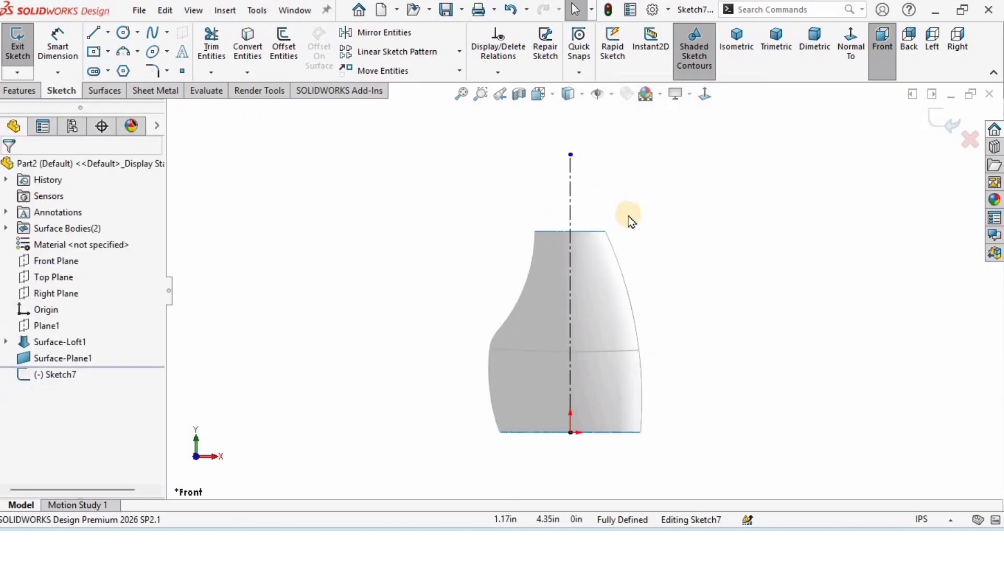
Sketch an L-shaped profile above the neck on the centerline's +X side: a vertical line about 0.79 in long and a short horizontal line running outward from its lower end
scroll(630, 214, "down", 1)
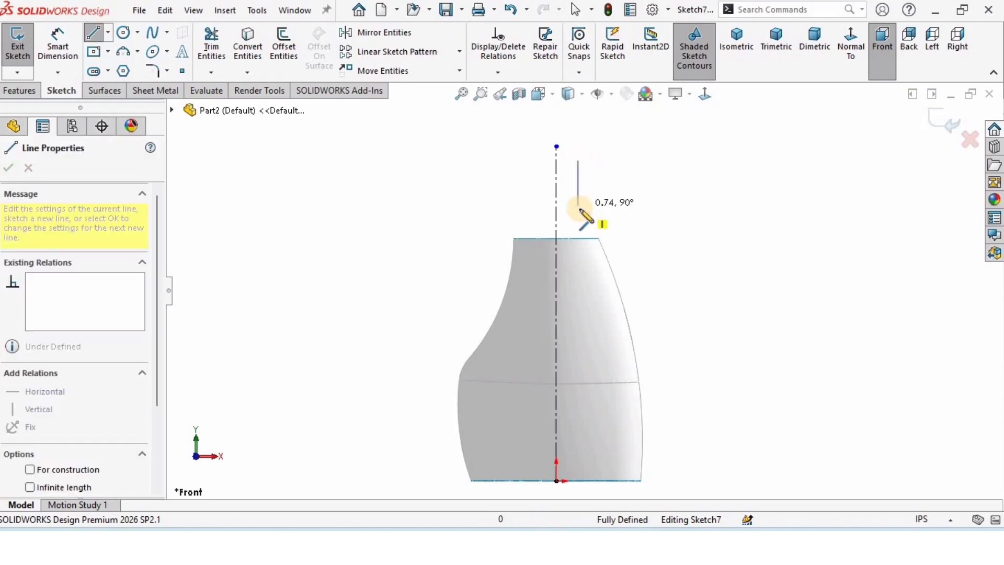
left_click(578, 209)
left_click(600, 209)
key("Escape")
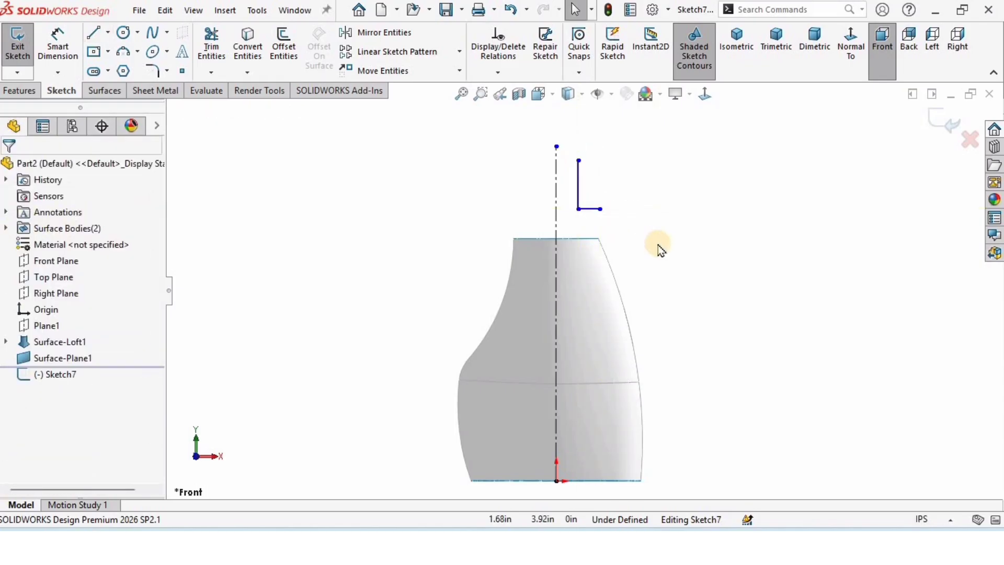
left_click(577, 175)
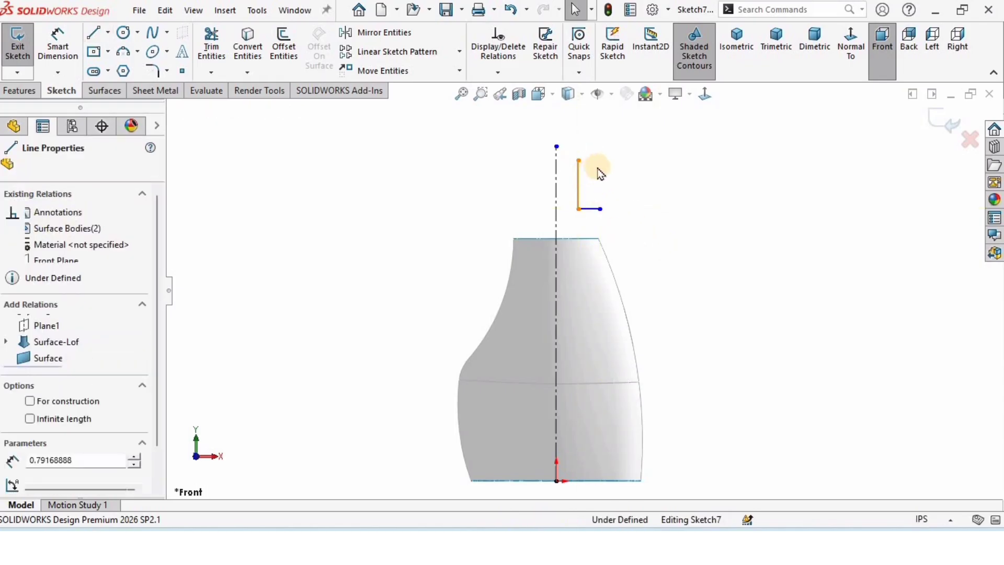
left_click(662, 180)
scroll(595, 210, "down", 4)
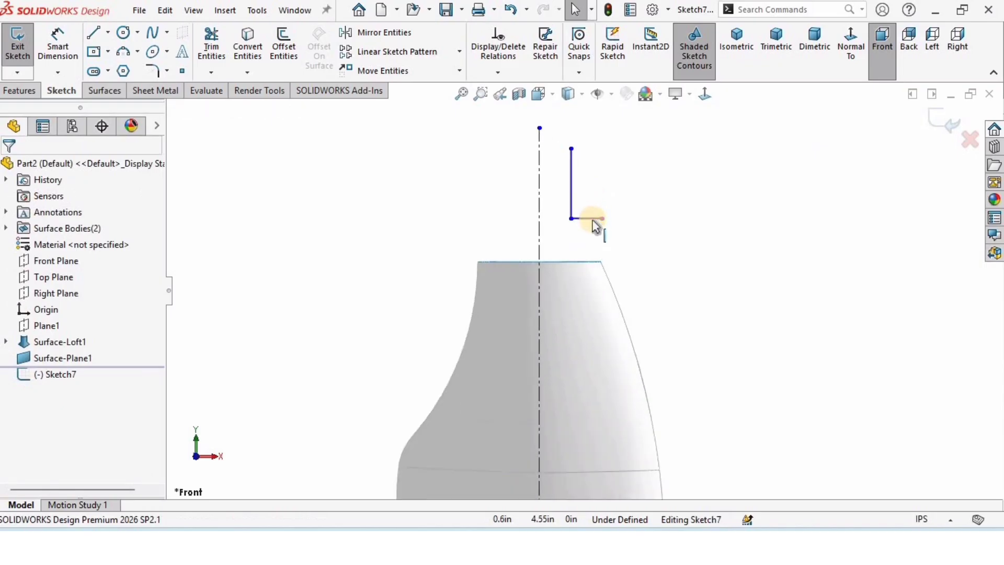
Add a Pierce relation between the horizontal line's outer endpoint and the lofted body's circular neck edge
left_click(592, 226)
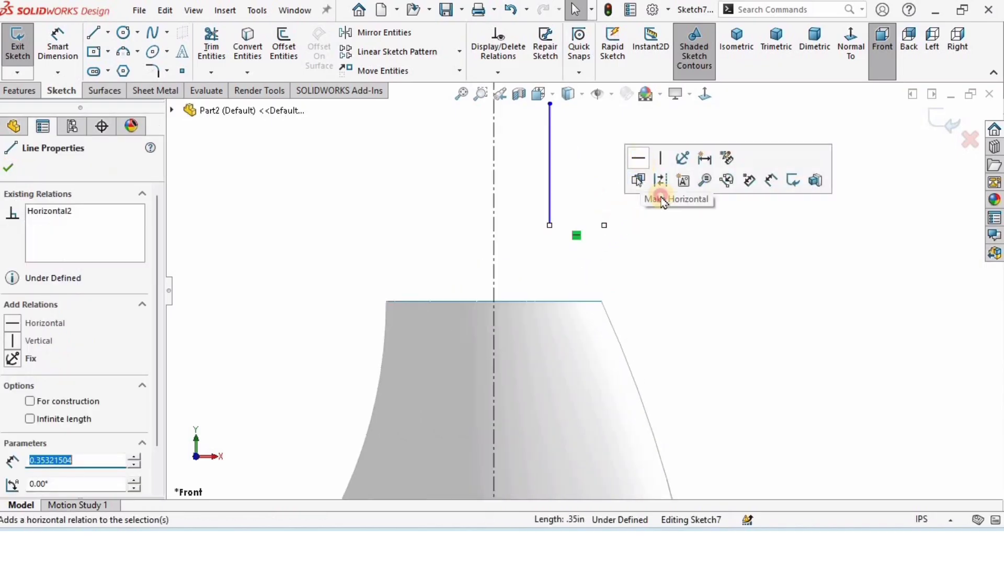
left_click(658, 181)
middle_click_drag(620, 246, 599, 224)
left_click(598, 224)
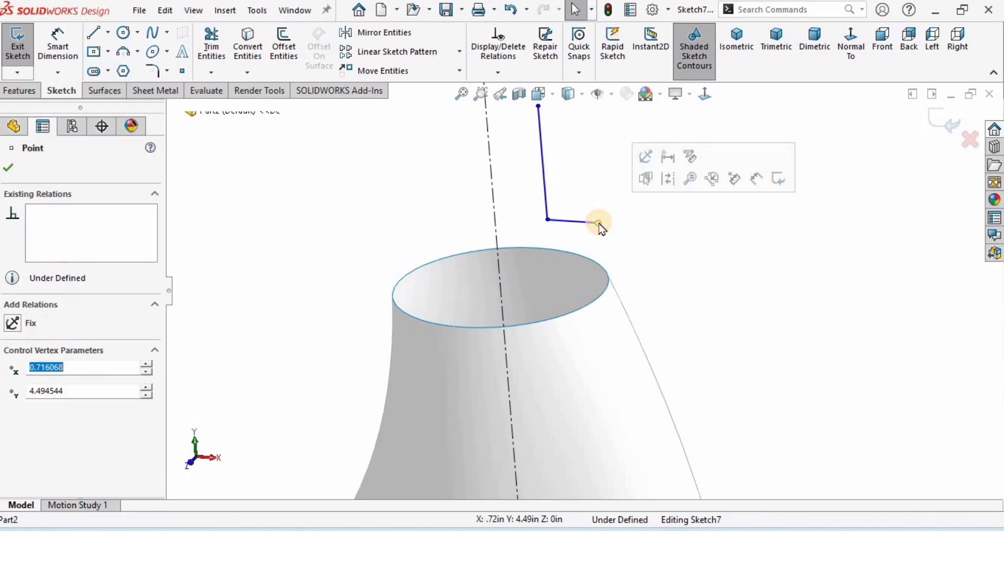
left_click(604, 289, "ctrl")
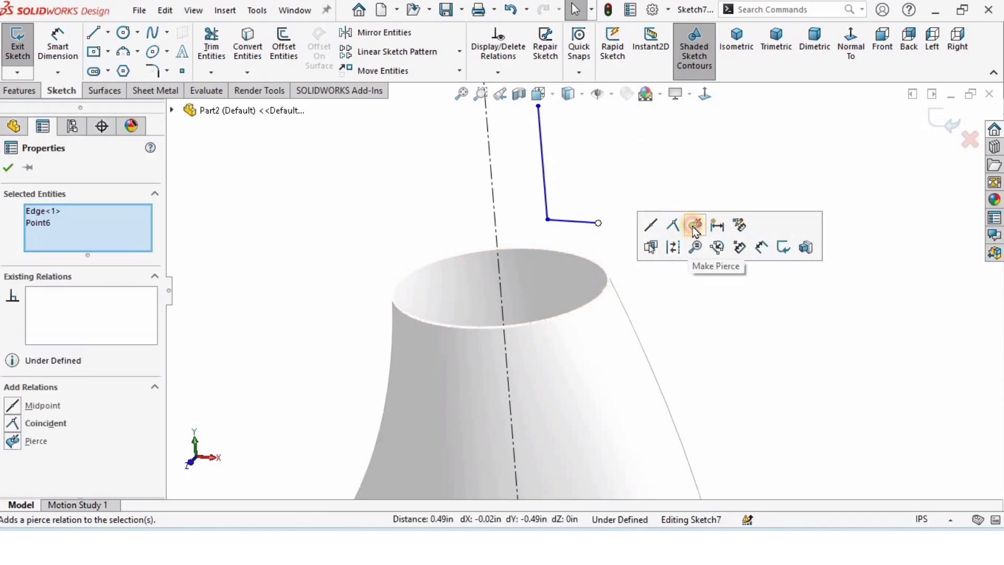
left_click(695, 228)
left_click(662, 299)
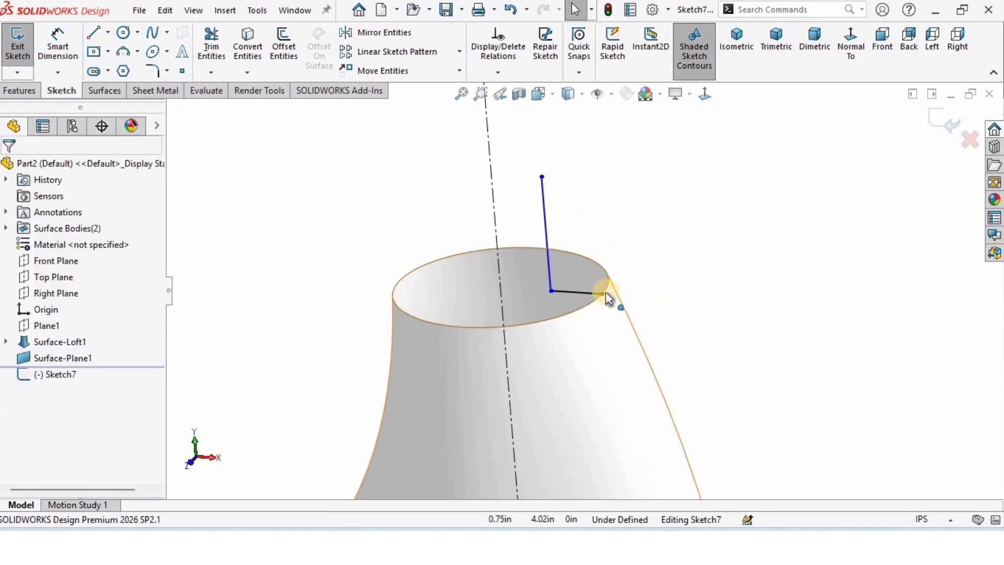
Dimension the distance from the centerline to the vertical profile line and set it to 0.55 in
left_click(707, 97)
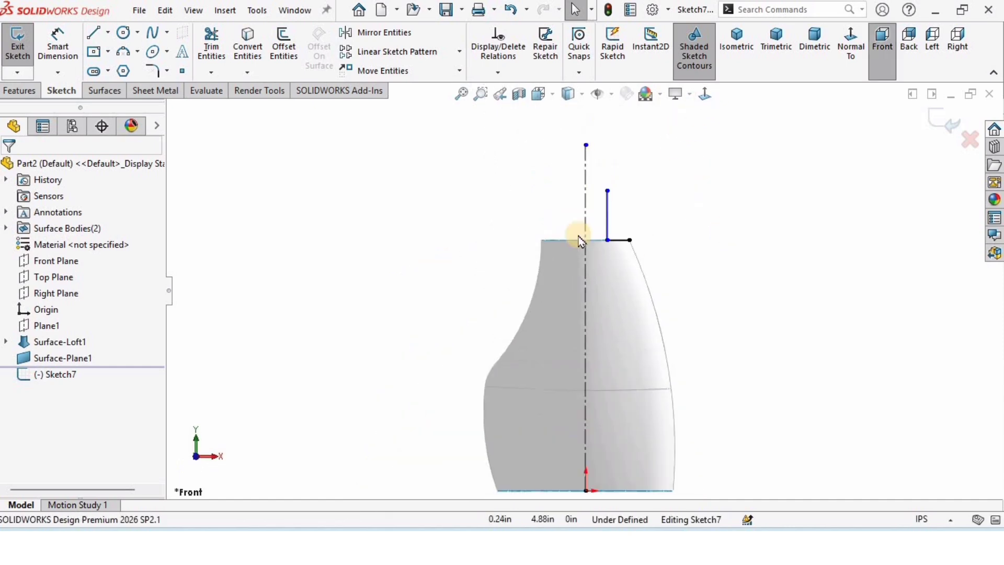
left_click(58, 42)
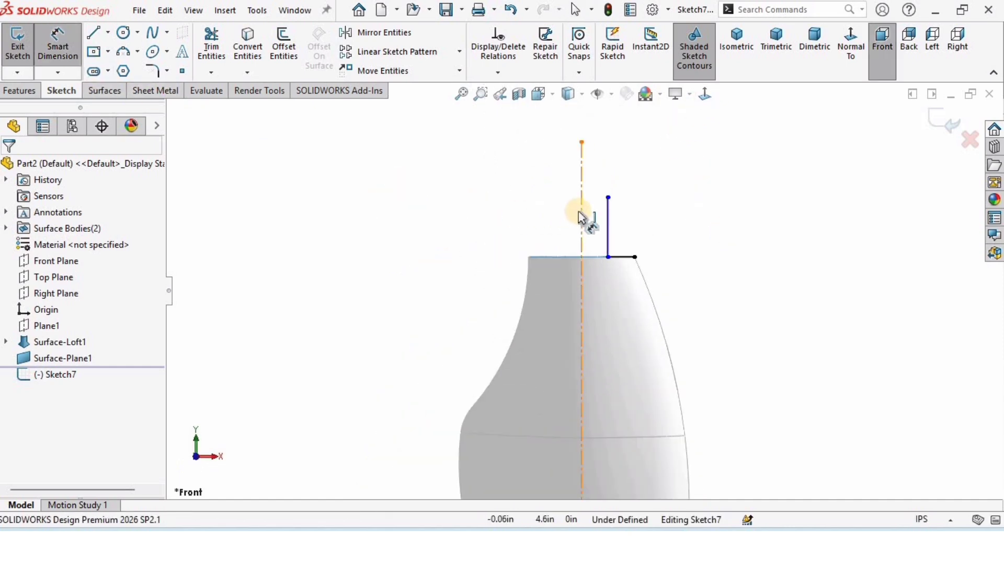
left_click(607, 222)
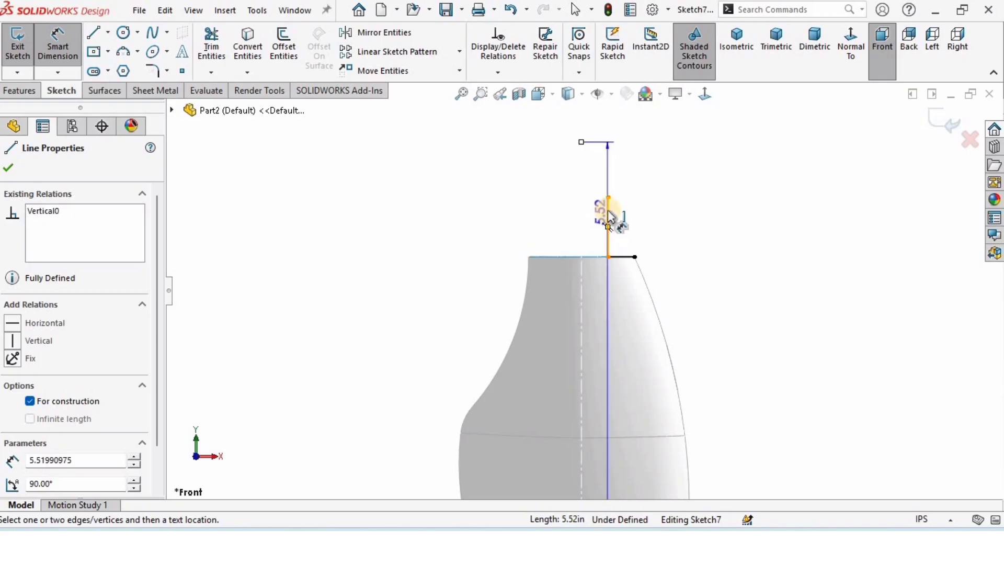
left_click(608, 211)
left_click(601, 170)
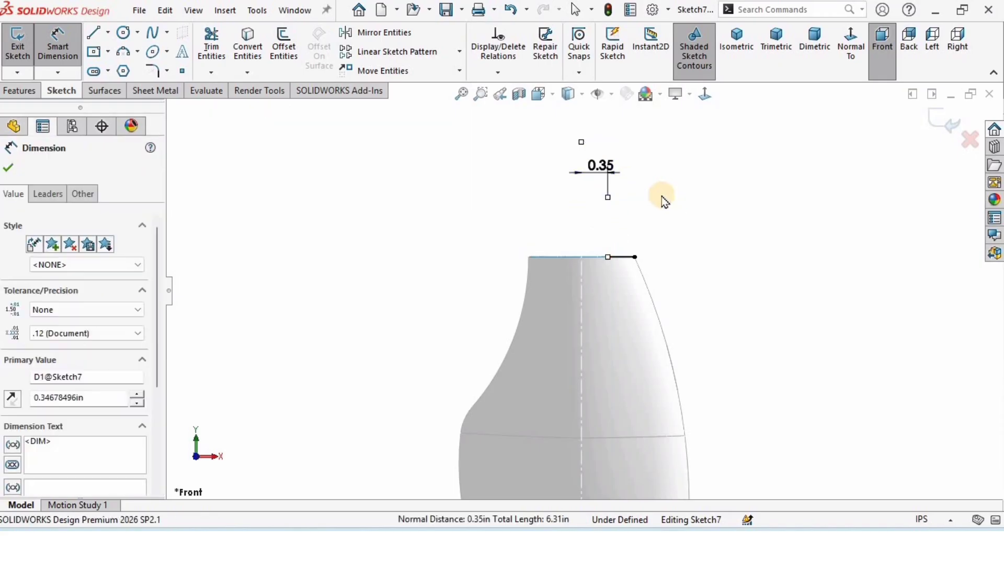
type(".55")
key("Return")
left_click(487, 251)
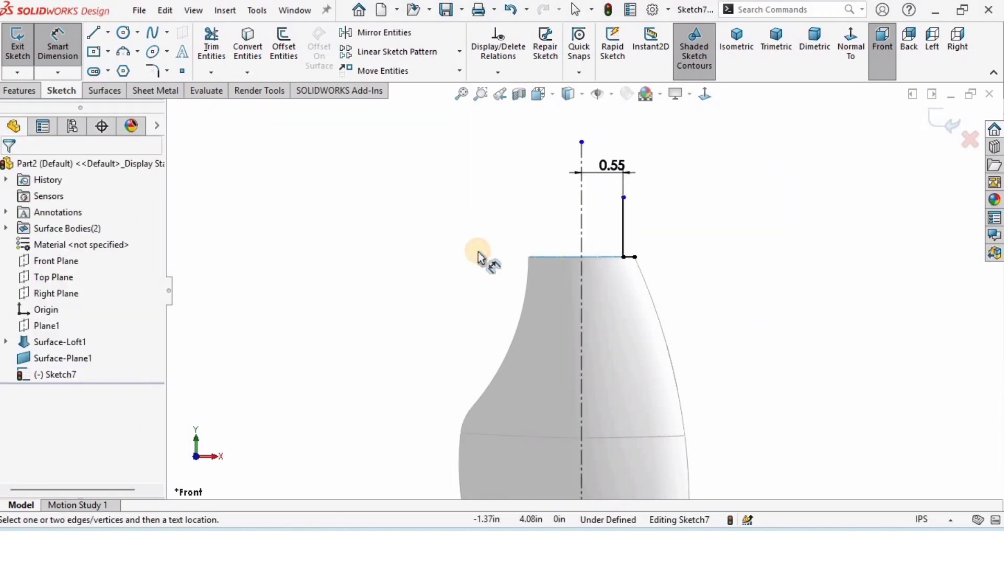
Dimension the vertical profile line's length and set it to 0.50 in
left_click(624, 222)
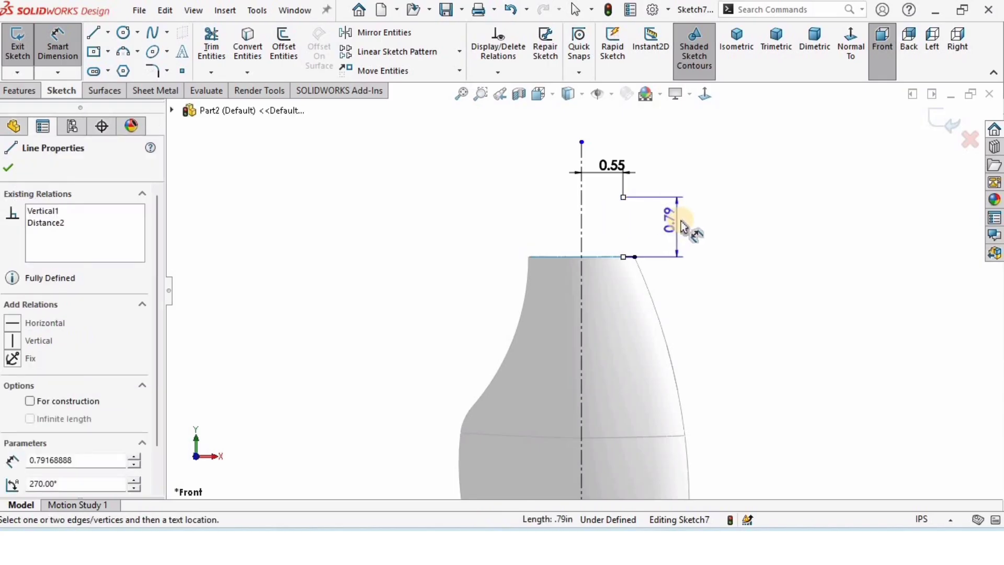
left_click(680, 225)
type(".5")
key("Return")
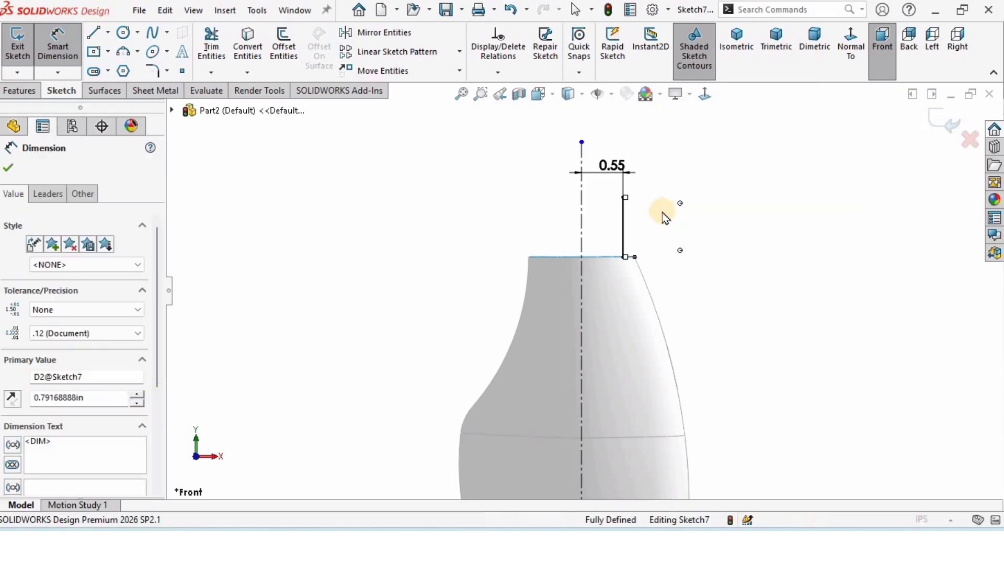
scroll(703, 281, "down", 1)
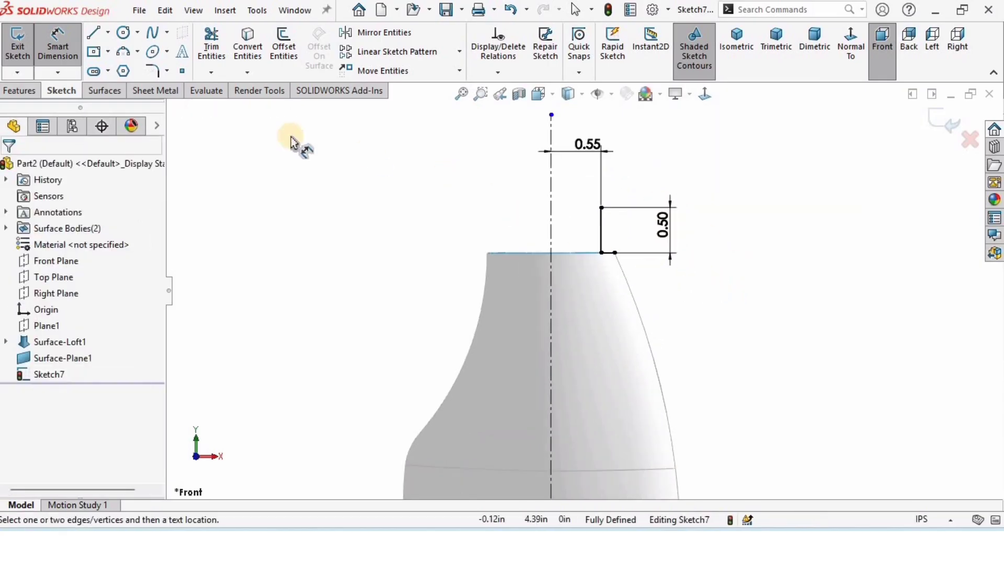
left_click(334, 227)
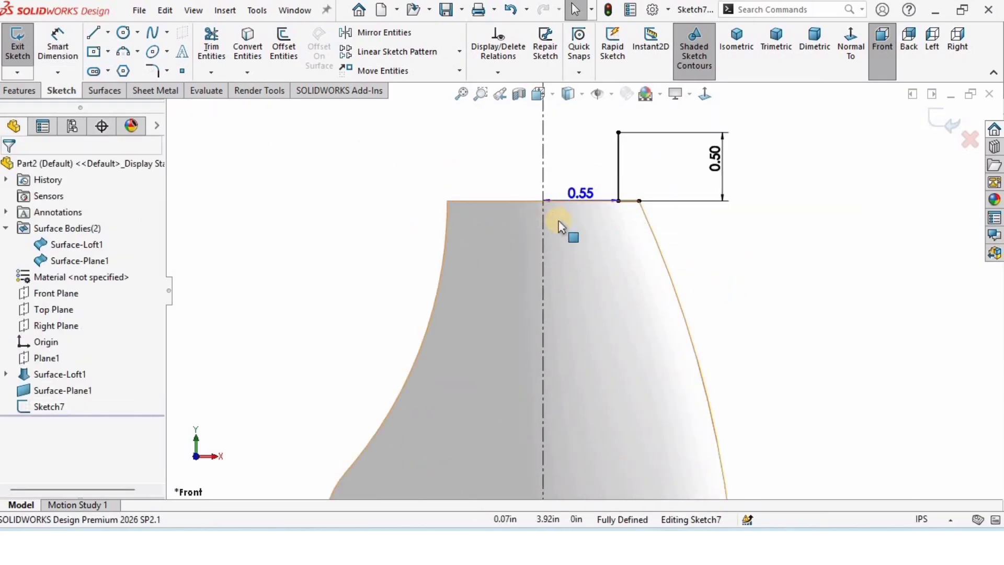
Create a revolved surface from the L-shaped neck profile, 360 degrees Blind about the vertical centerline
scroll(559, 221, "up", 1)
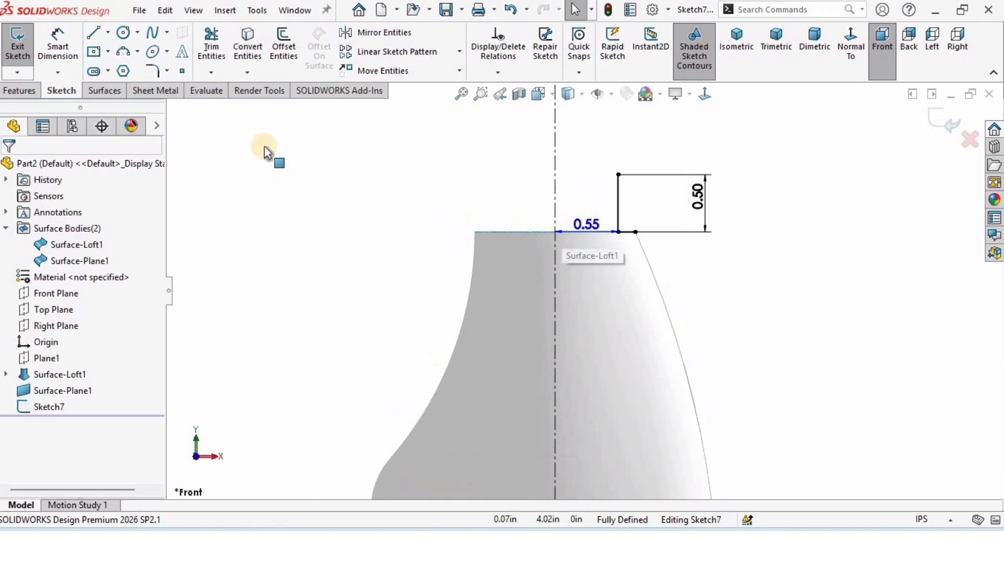
left_click(103, 91)
left_click(61, 49)
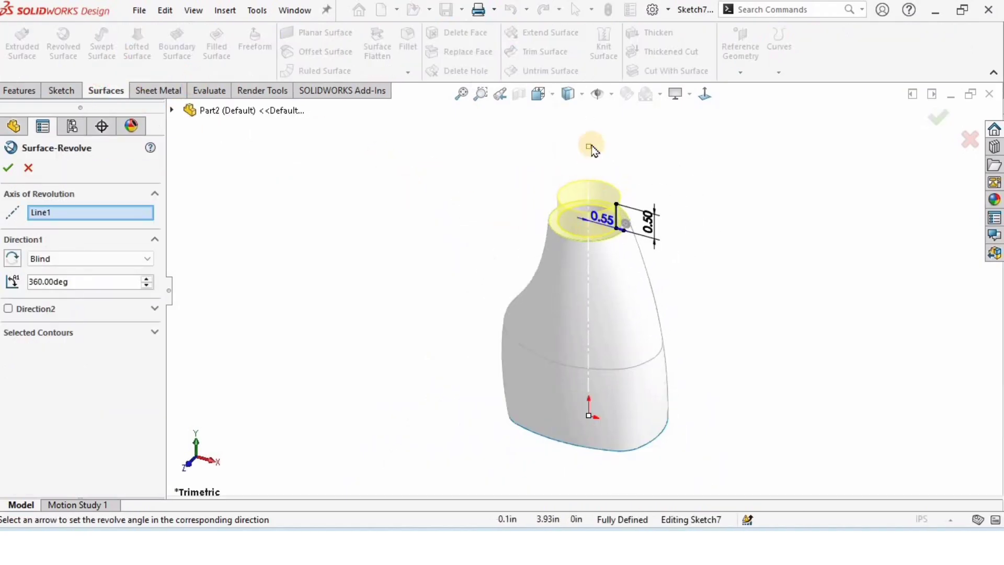
scroll(591, 232, "down", 2)
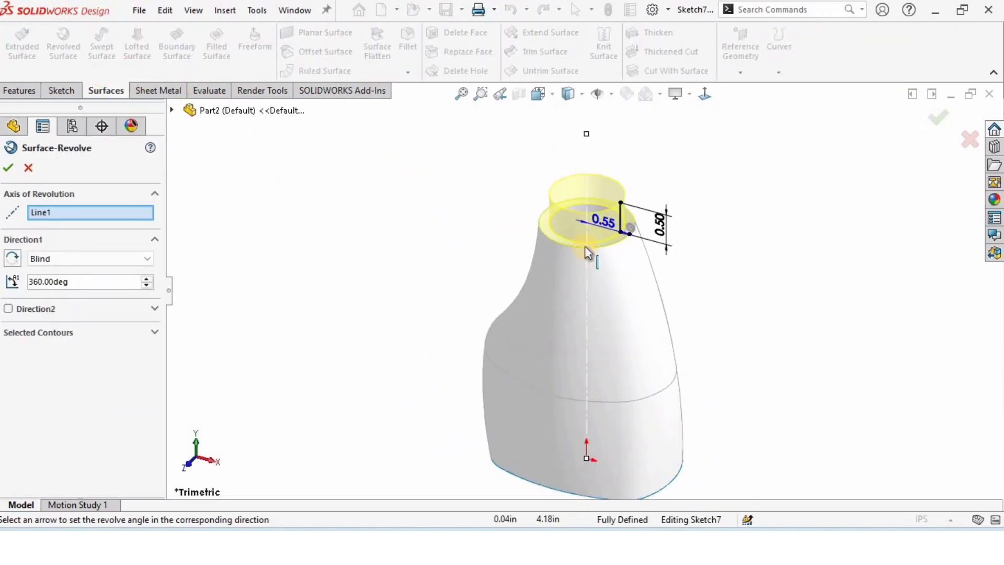
left_click(62, 219)
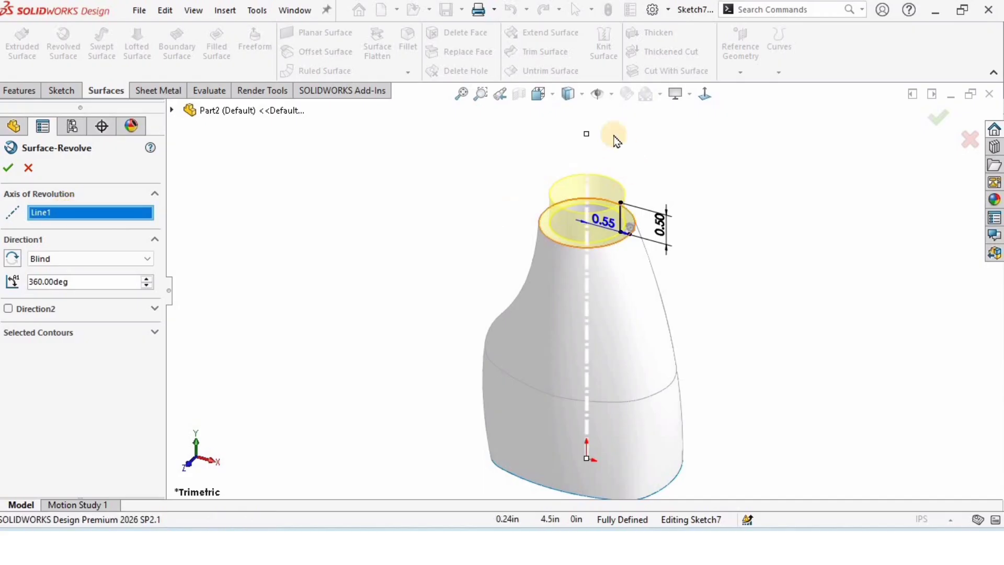
left_click(585, 170)
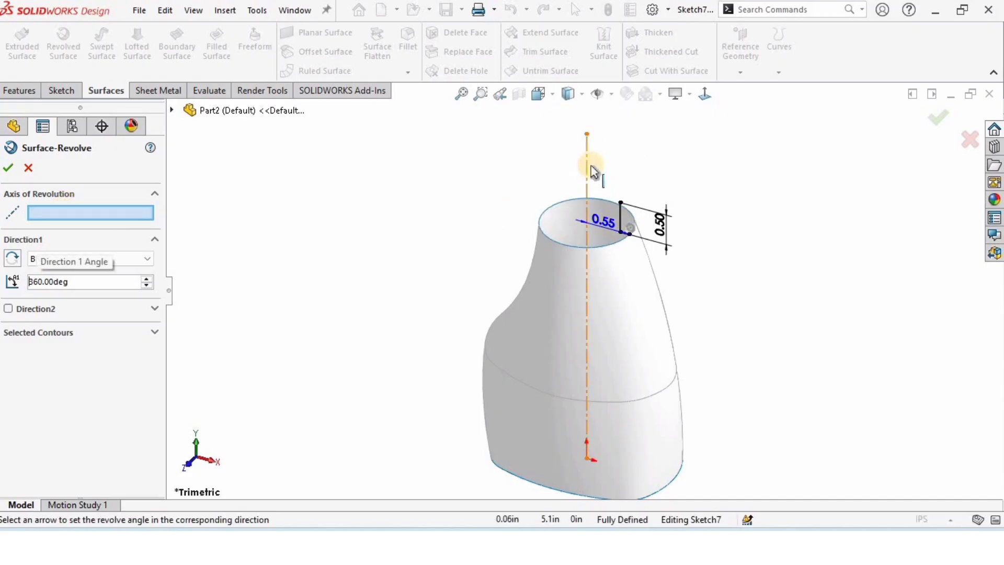
left_click(586, 173)
left_click(83, 212)
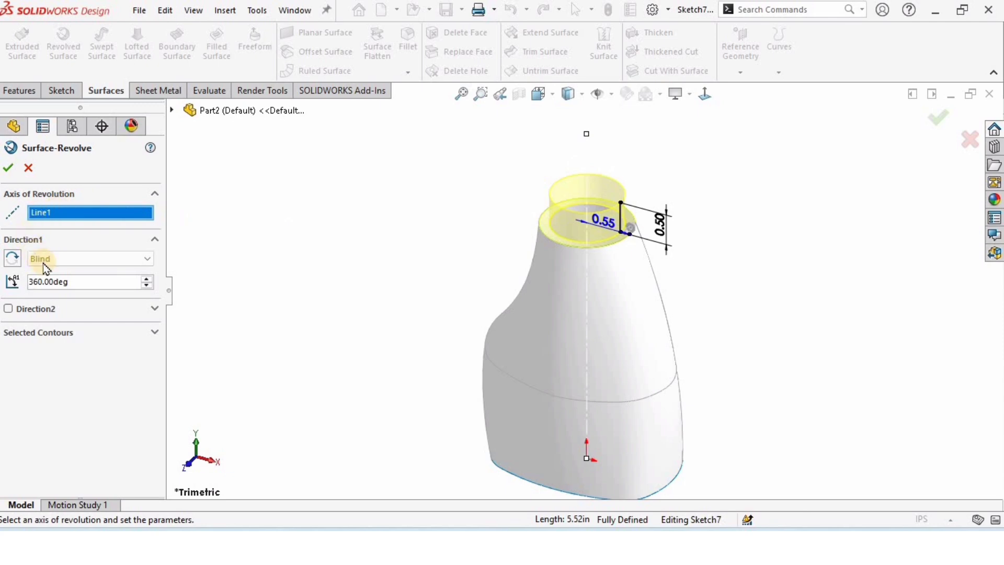
left_click(317, 282)
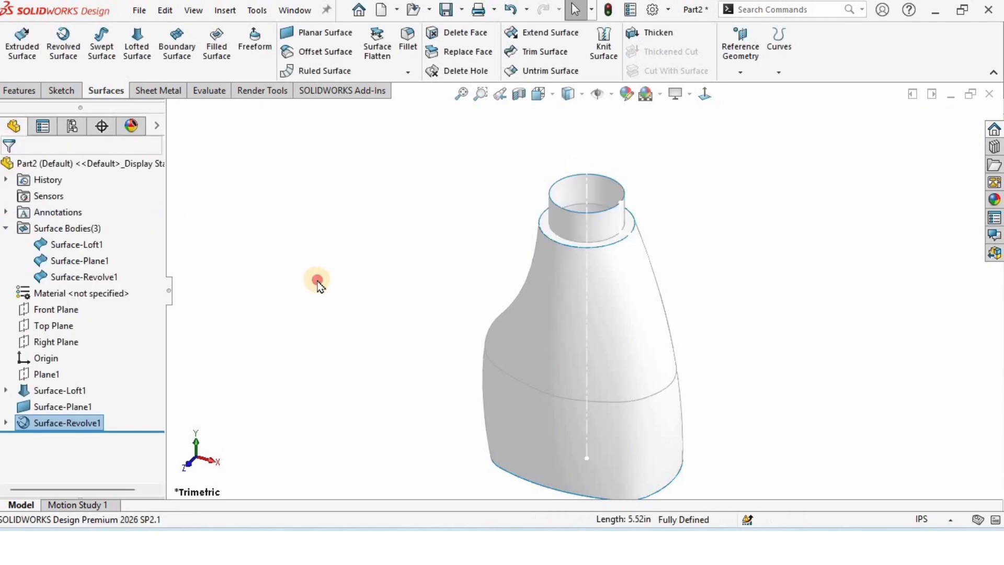
Knit the revolved neck, the lofted body and the planar base into one surface, leaving Merge entities off
middle_click_drag(605, 412, 603, 371)
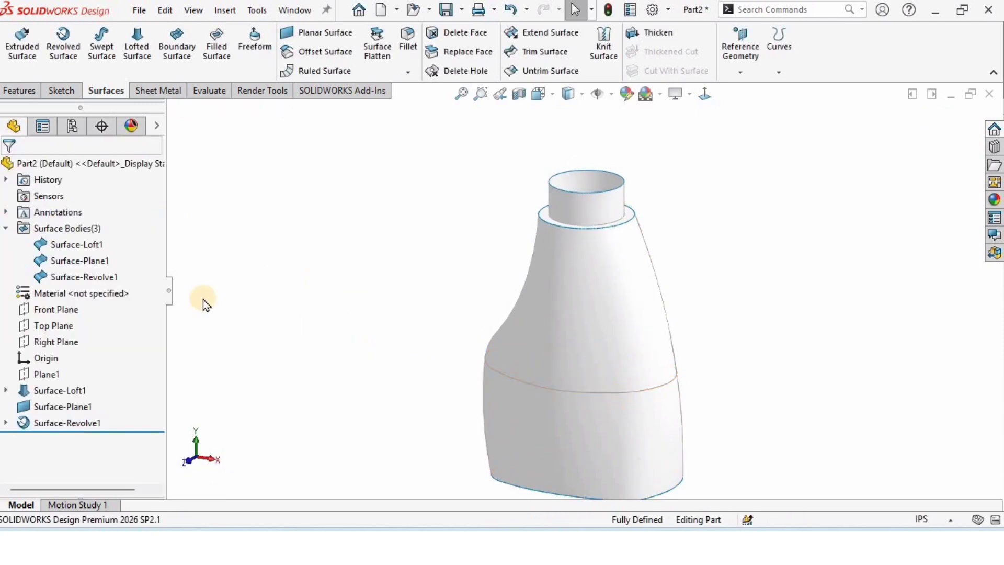
left_click(7, 229)
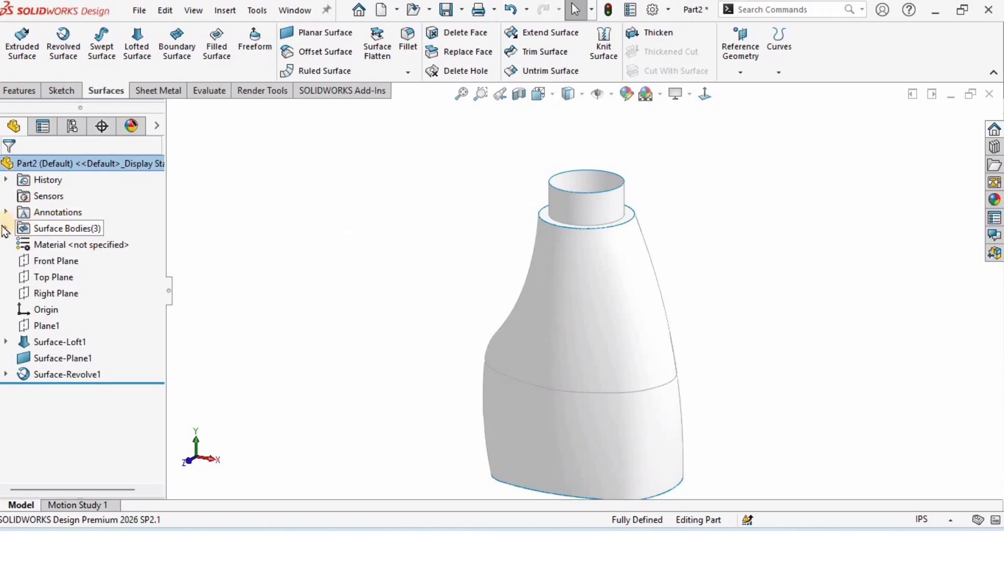
left_click(5, 229)
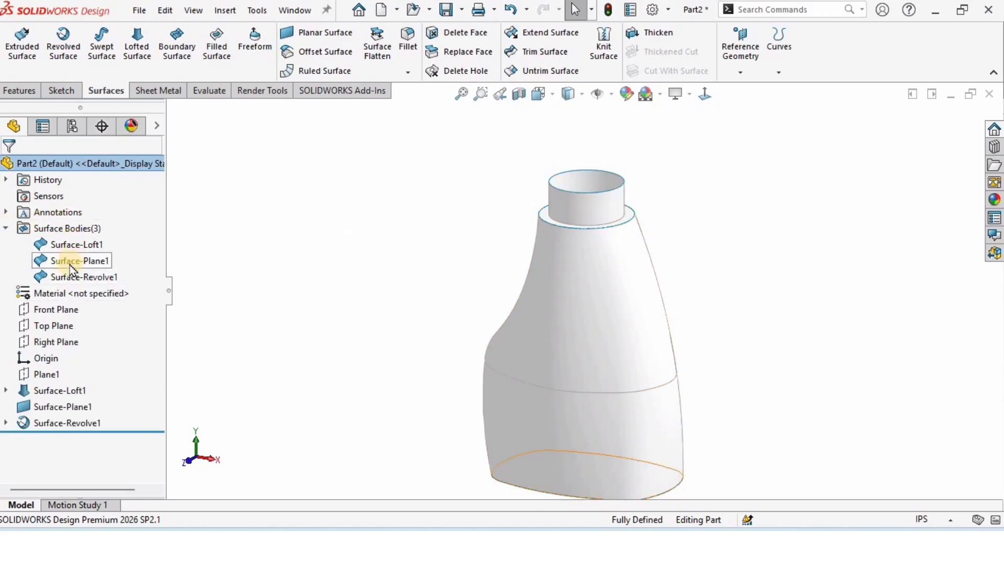
left_click(605, 63)
left_click(104, 244)
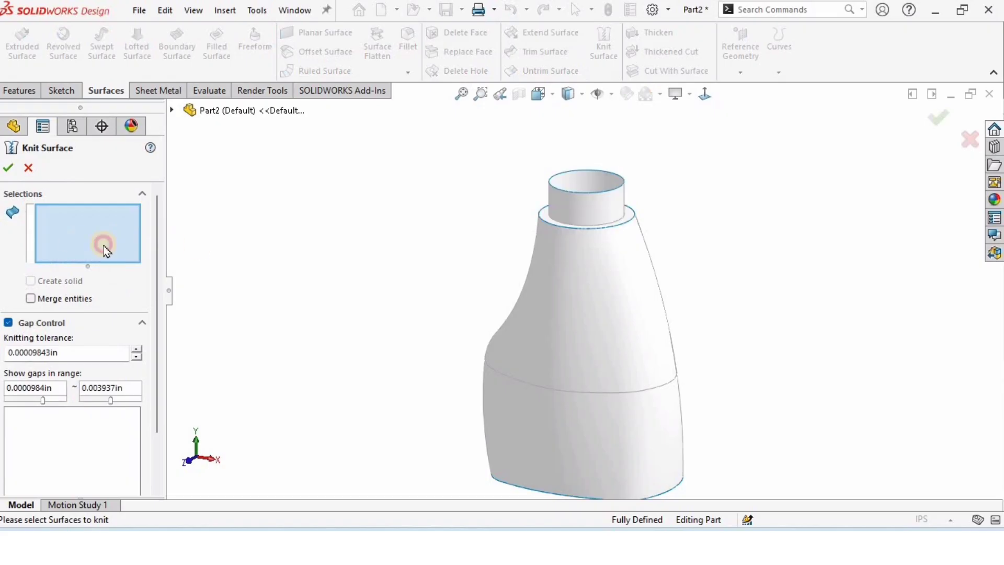
left_click(570, 228)
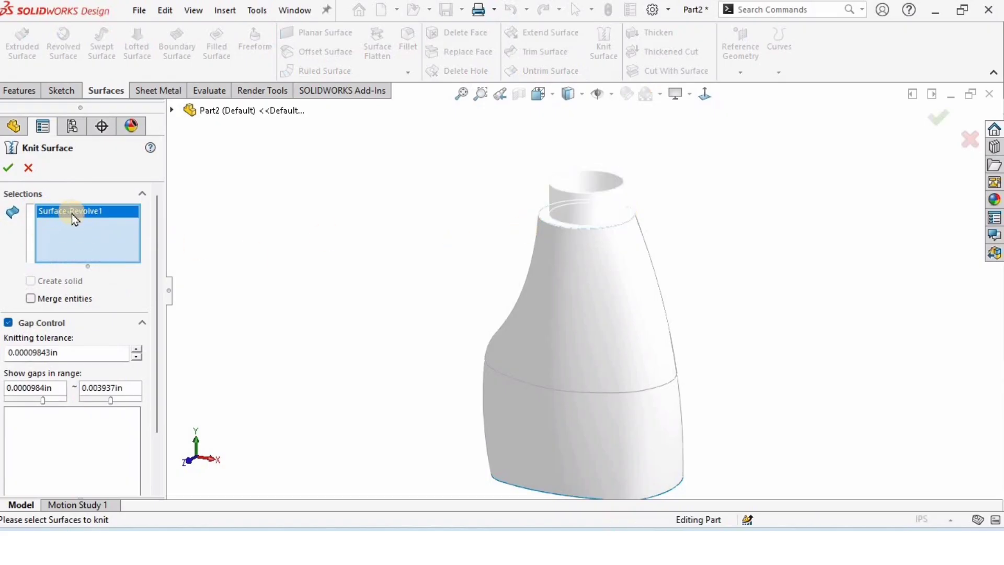
left_click(572, 303)
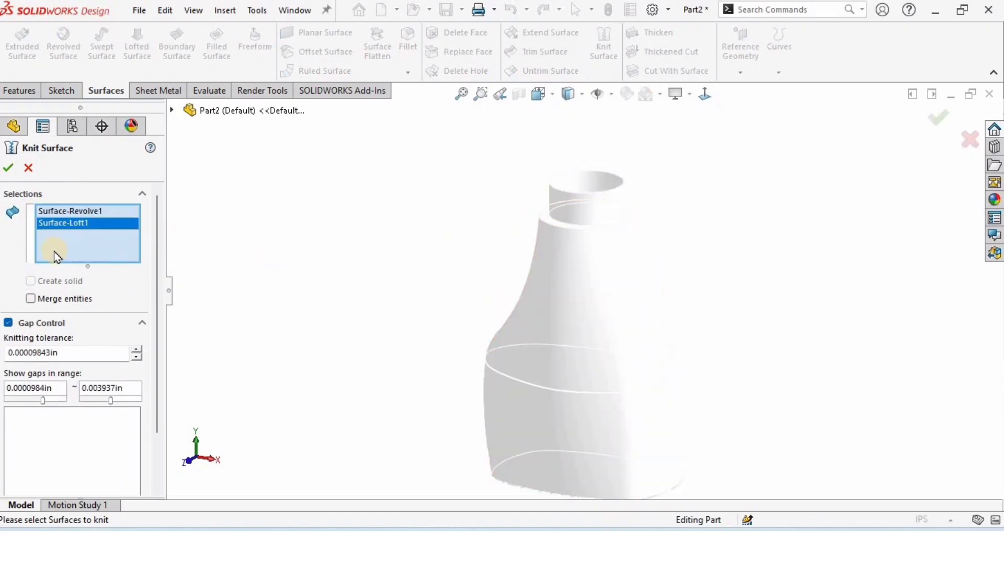
mouse_move(596, 391)
middle_mouse_down()
mouse_move(590, 291)
mouse_move(594, 385)
middle_mouse_up()
left_click(594, 385)
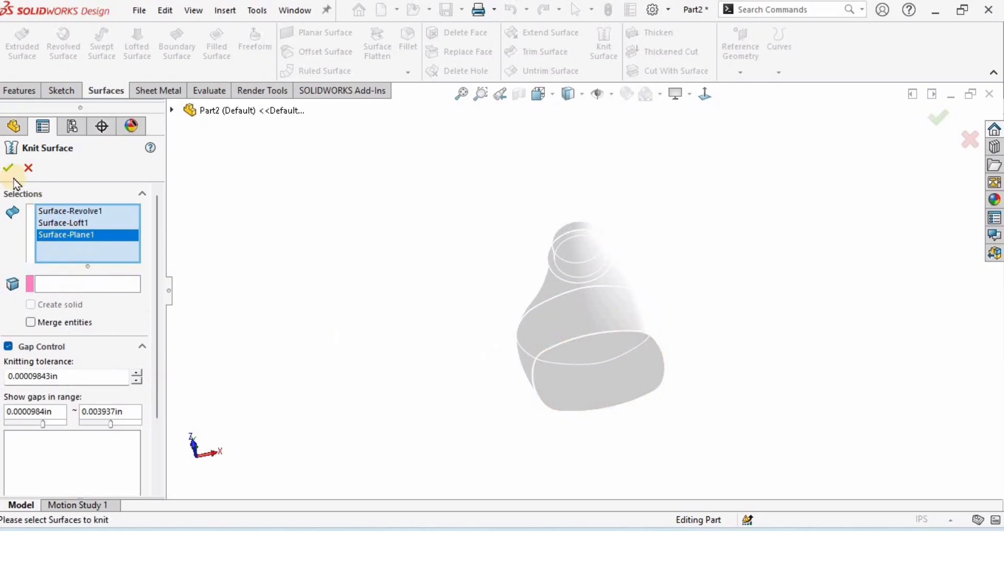
left_click(314, 261)
middle_click_drag(598, 379, 588, 460)
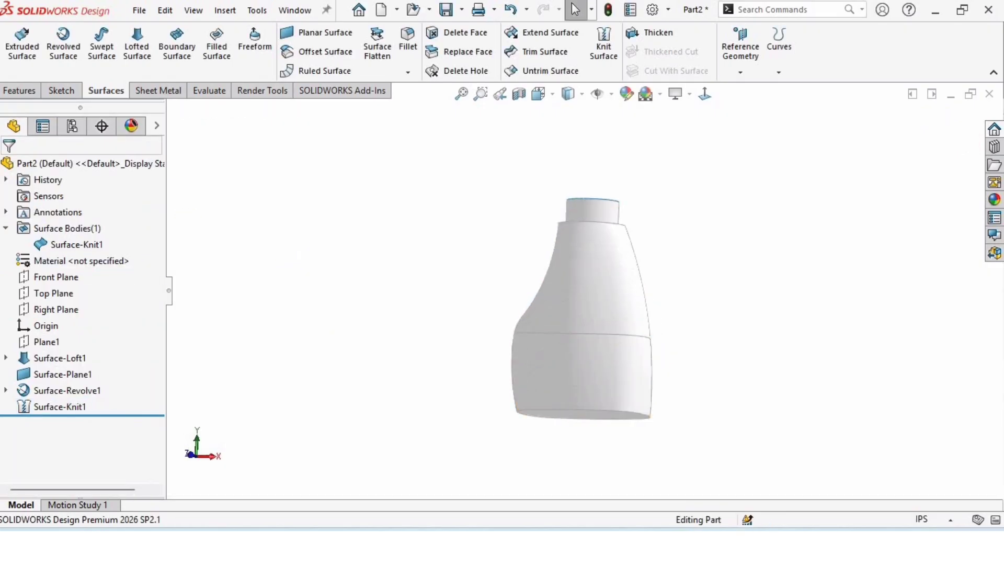
left_click(64, 245)
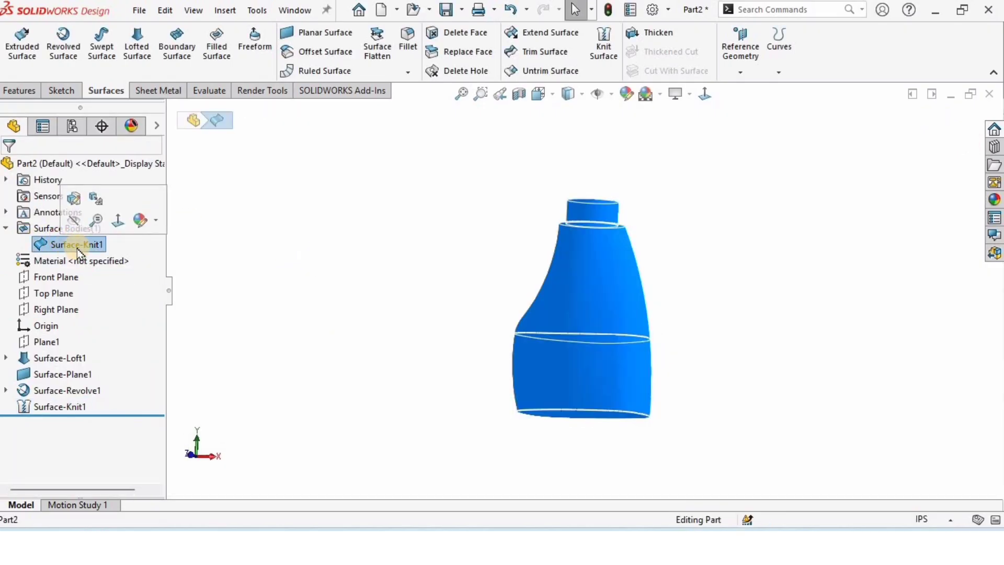
left_click(205, 276)
left_click(7, 228)
Fillet the outer circular edge where the neck's shoulder meets the lofted body with a symmetric 0.09 in radius
middle_click_drag(543, 309, 594, 274)
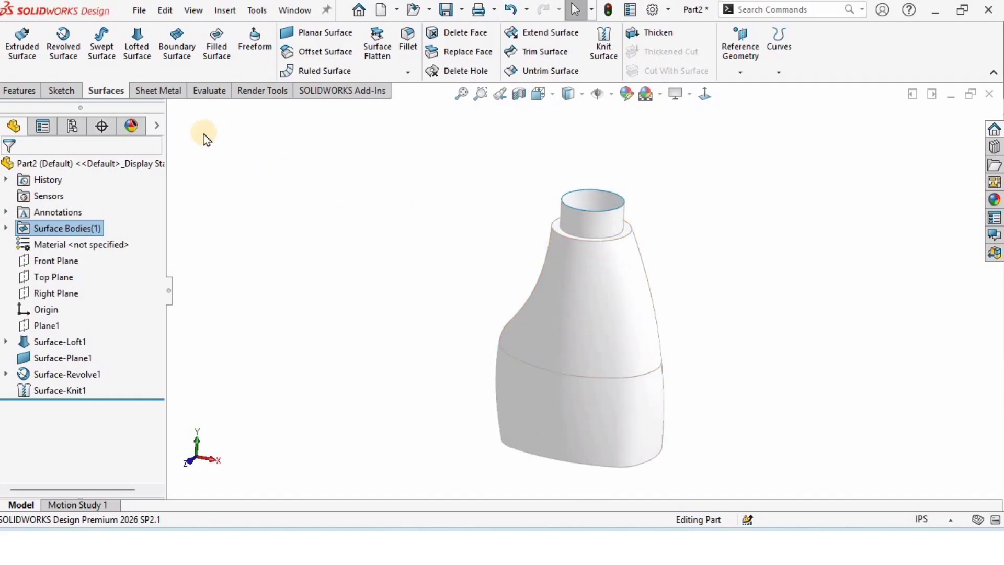
left_click(21, 91)
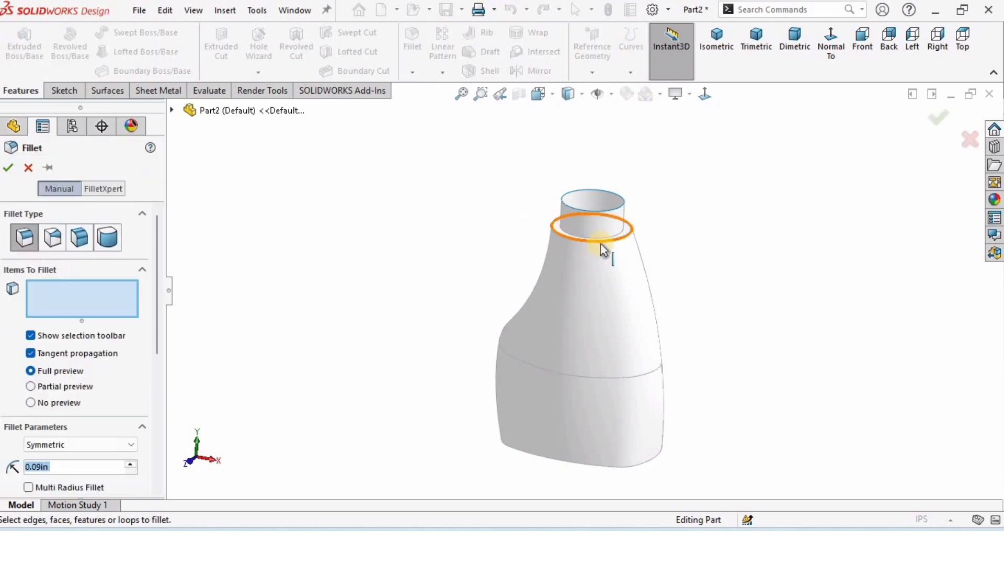
scroll(585, 245, "down", 2)
left_click(560, 243)
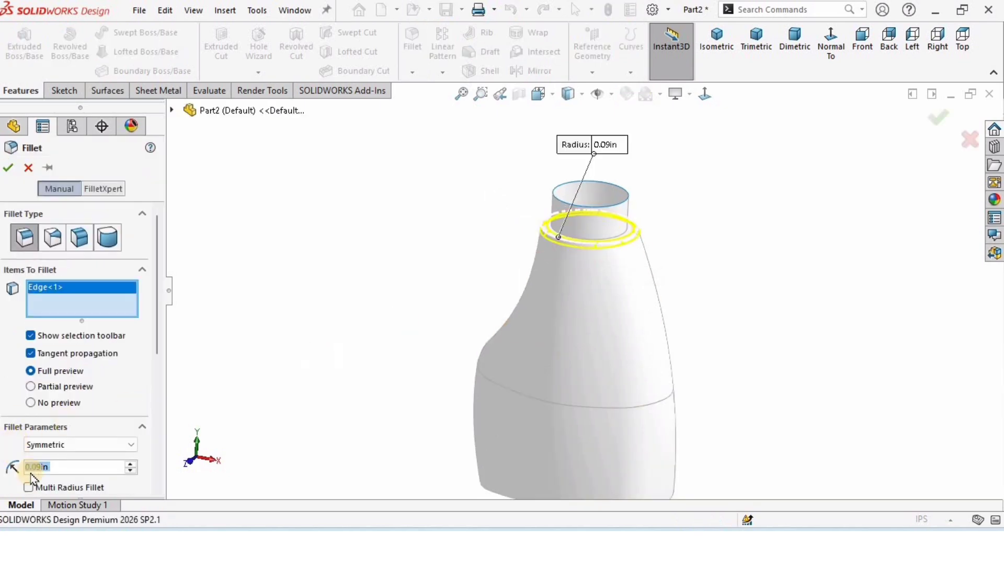
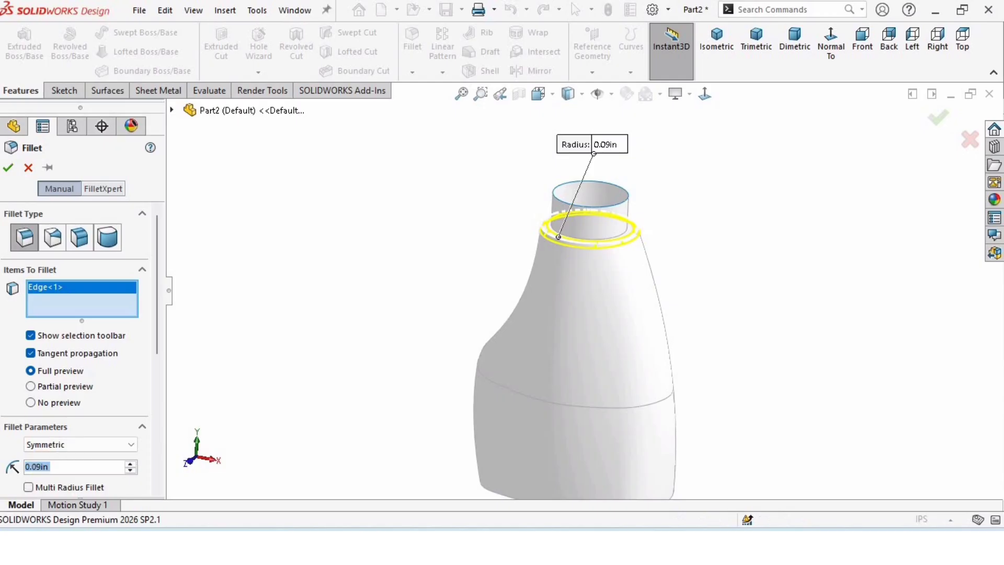
left_click(8, 169)
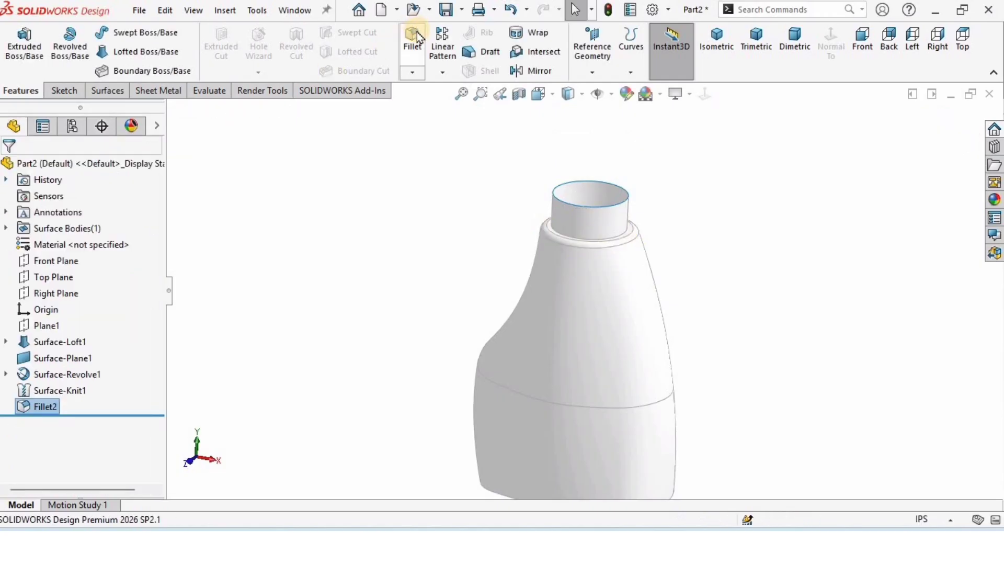
Fillet the bottle's bottom edge, where the lofted body meets the planar base, with a symmetric 0.25 in radius
key("Return")
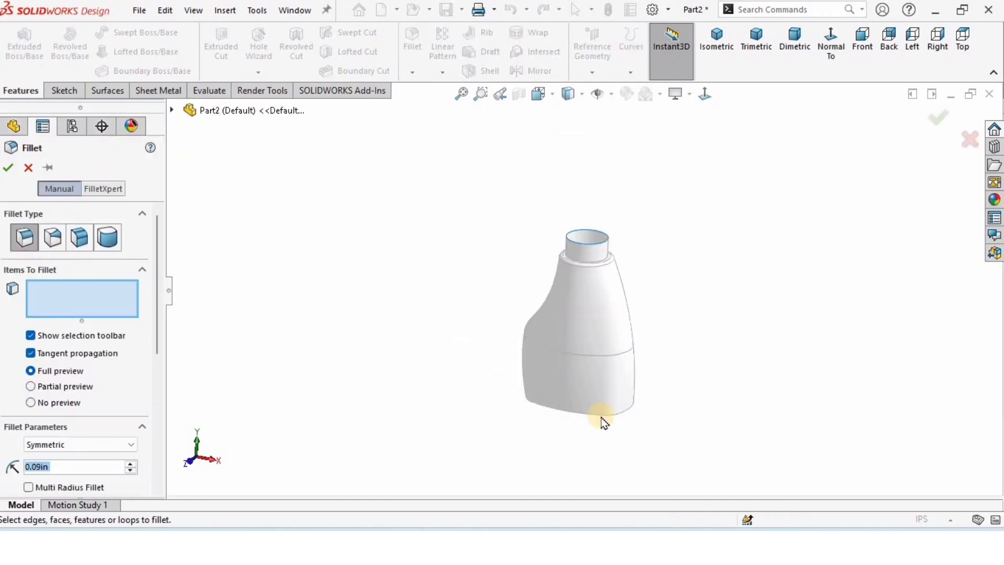
scroll(575, 334, "down", 5)
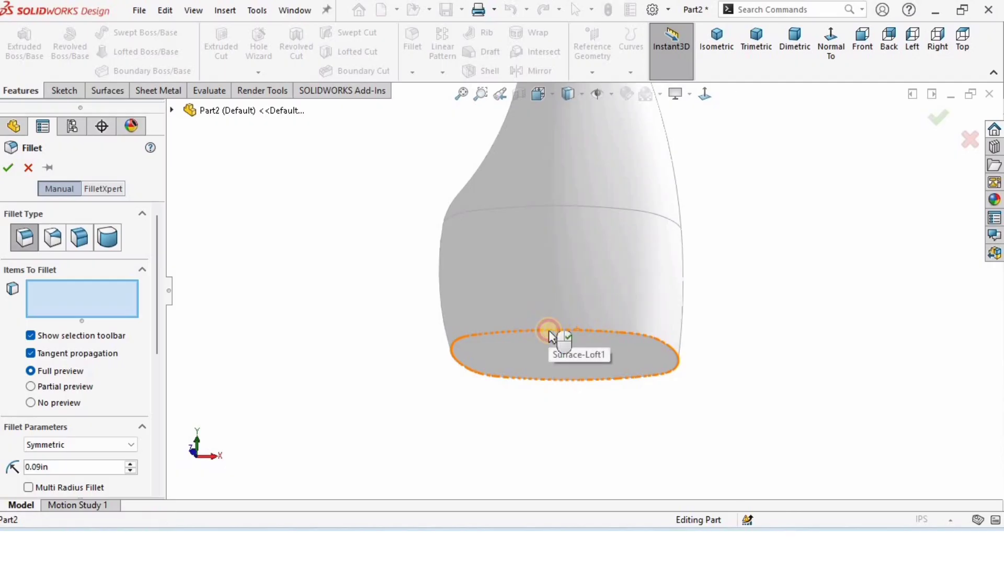
left_click(548, 330)
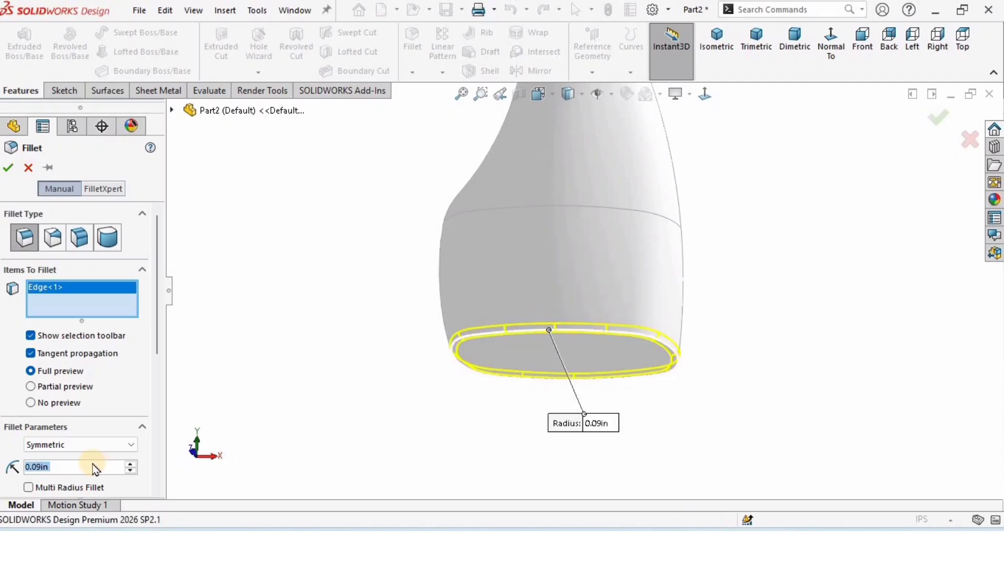
type(".25")
key("Return")
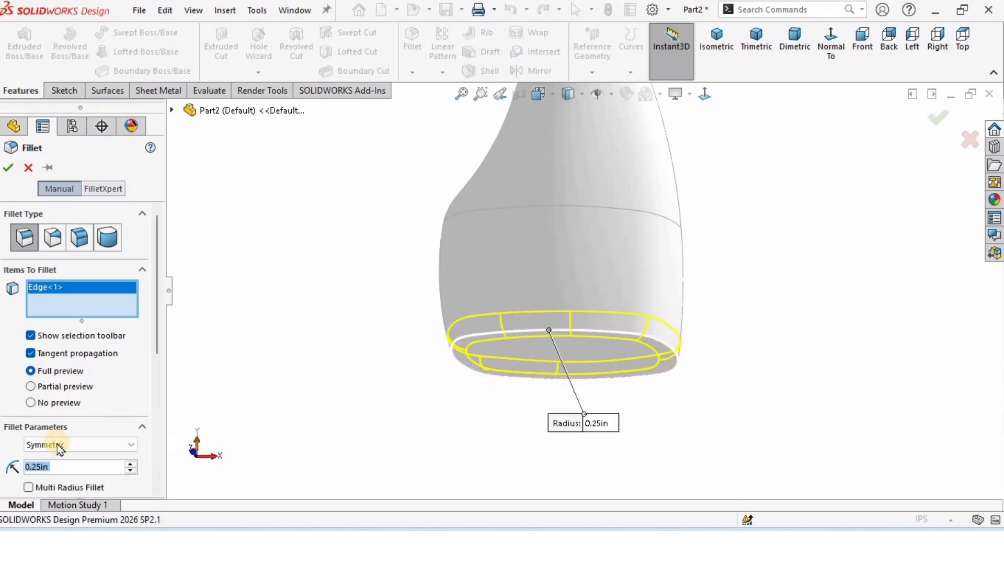
left_click(9, 168)
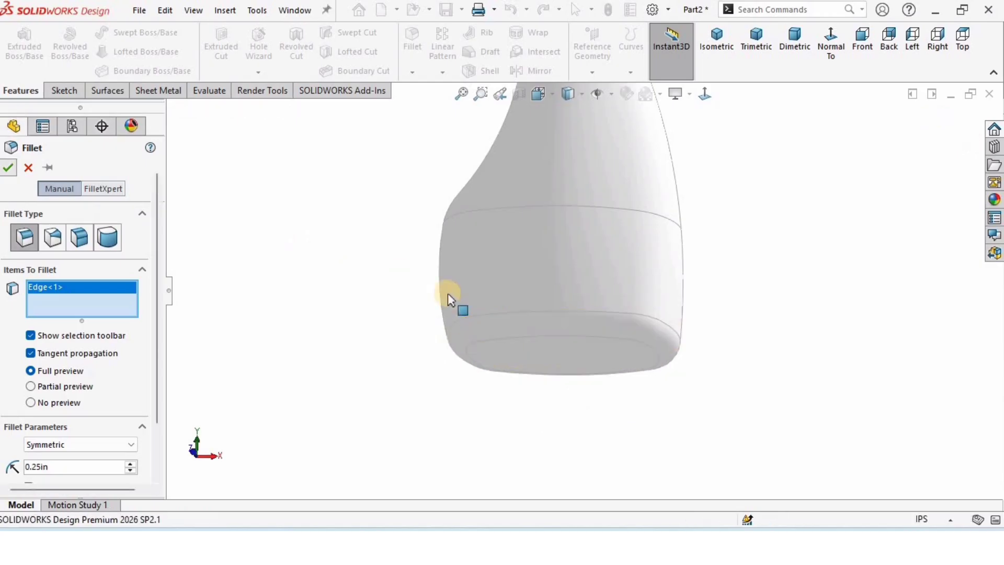
Thicken the filleted knit surface outward by 0.08 in into a solid bottle wall
scroll(544, 291, "up", 4)
middle_click_drag(538, 231, 563, 216)
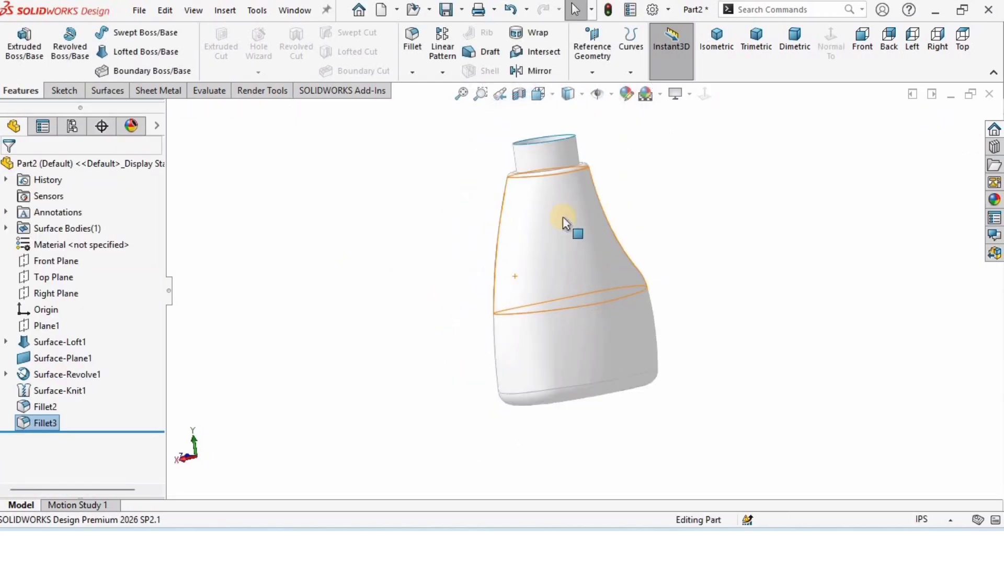
left_click(113, 92)
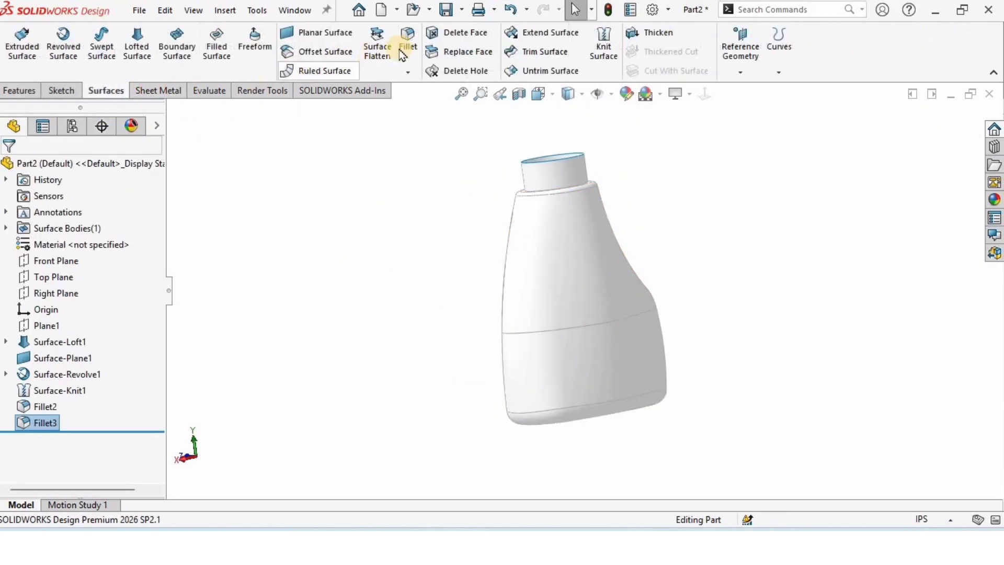
left_click(661, 36)
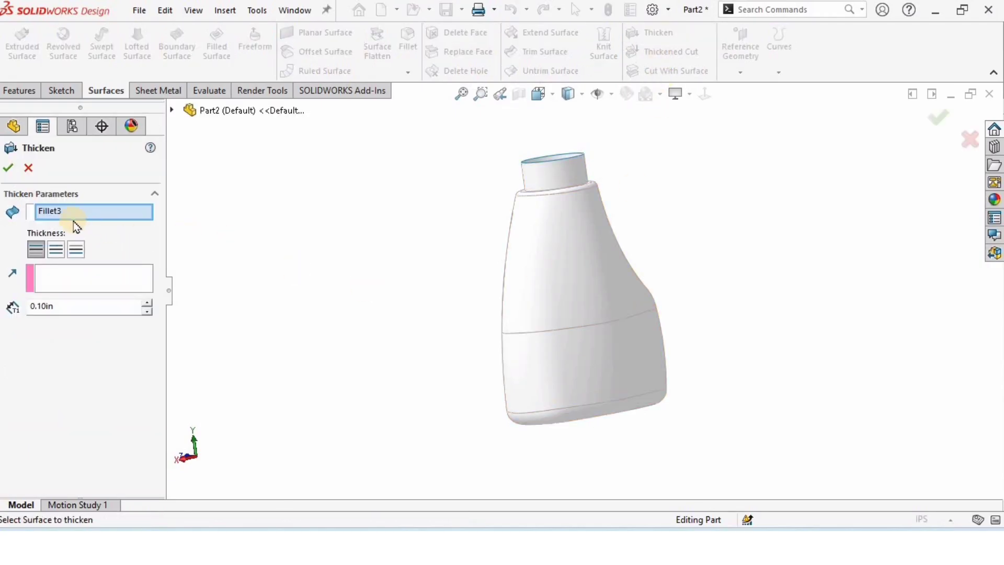
left_click(79, 308)
type(".08")
key("Return")
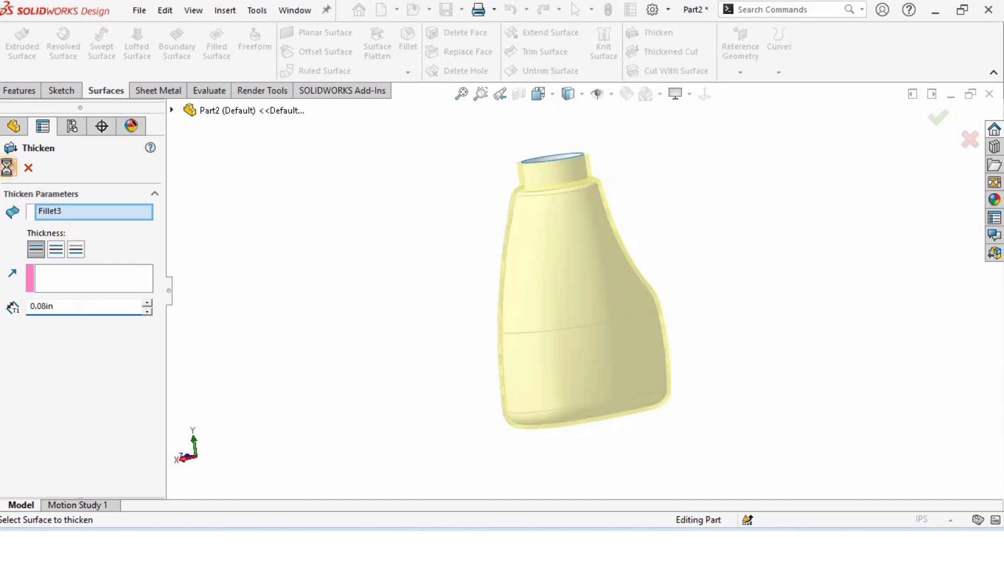
key("Return")
middle_click_drag(509, 256, 559, 260)
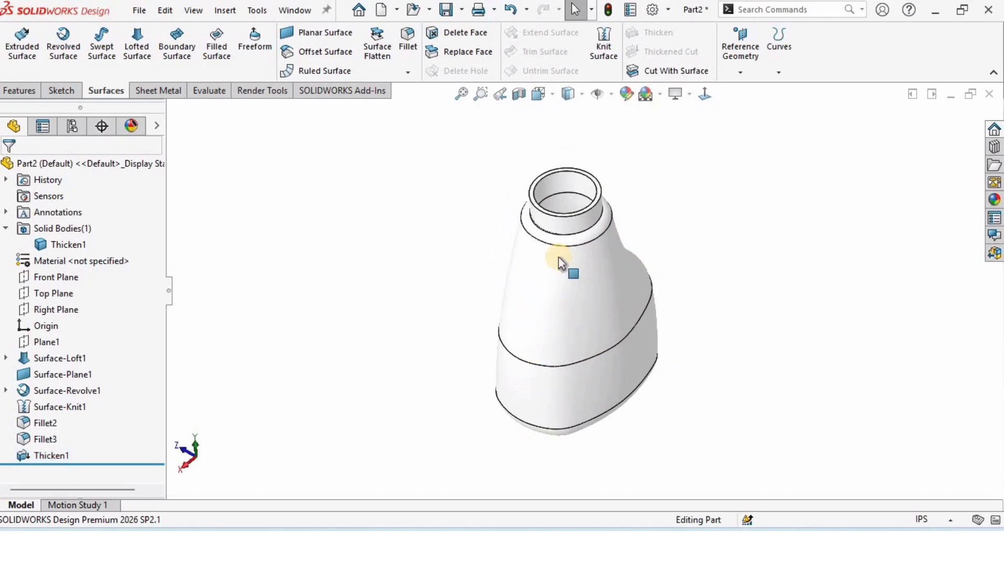
scroll(559, 265, "down", 3)
scroll(605, 396, "up", 3)
middle_click_drag(604, 396, 408, 376)
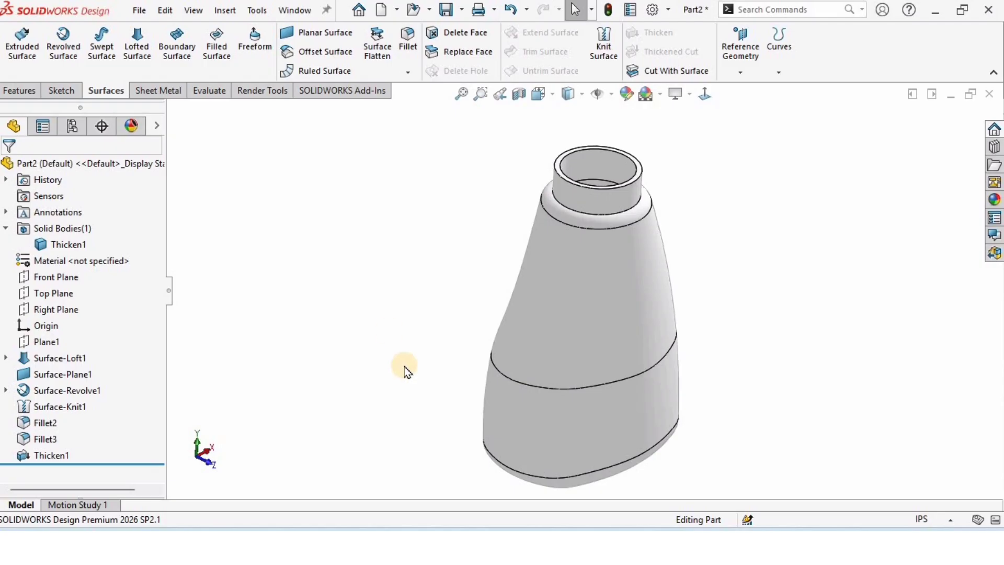
Create a reference plane offset 0.10 in from the neck's top rim face, flipped so it lies below the rim
scroll(598, 203, "down", 5)
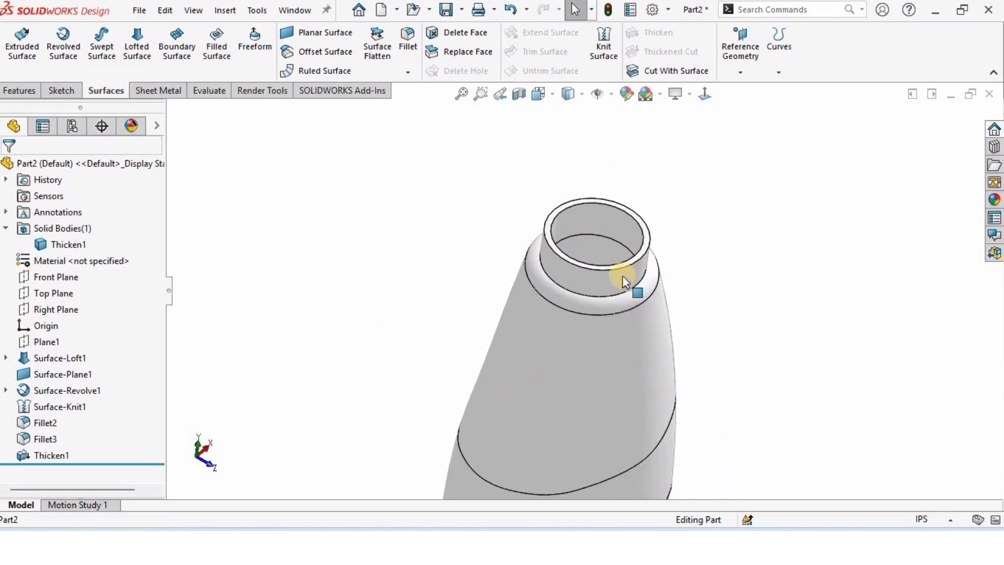
left_click(13, 92)
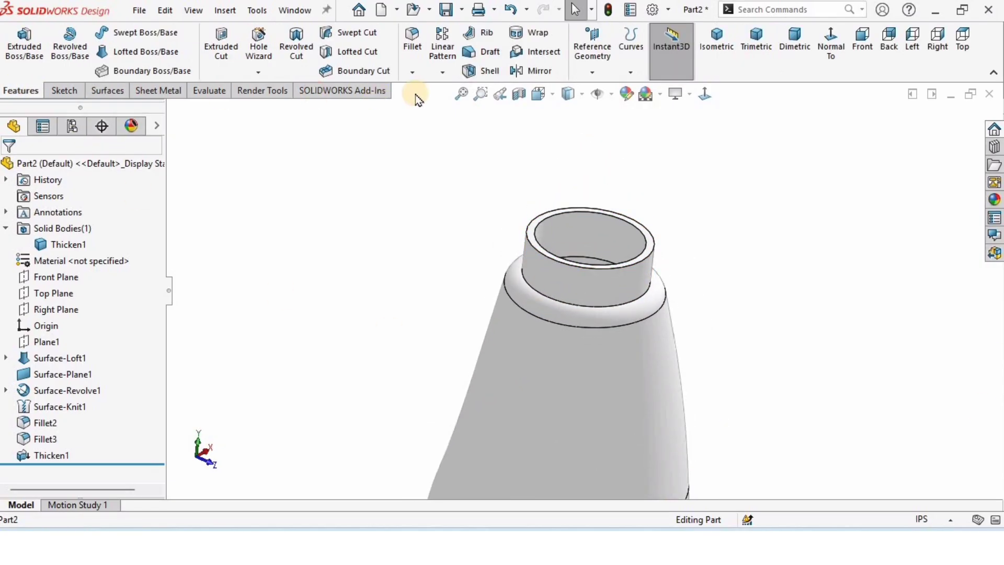
left_click(591, 72)
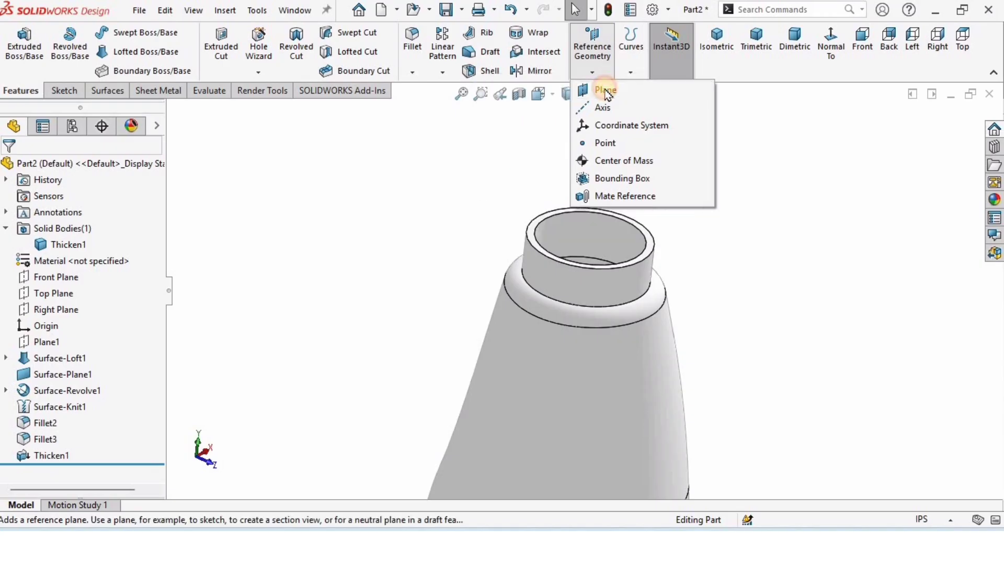
left_click(605, 91)
scroll(590, 309, "down", 5)
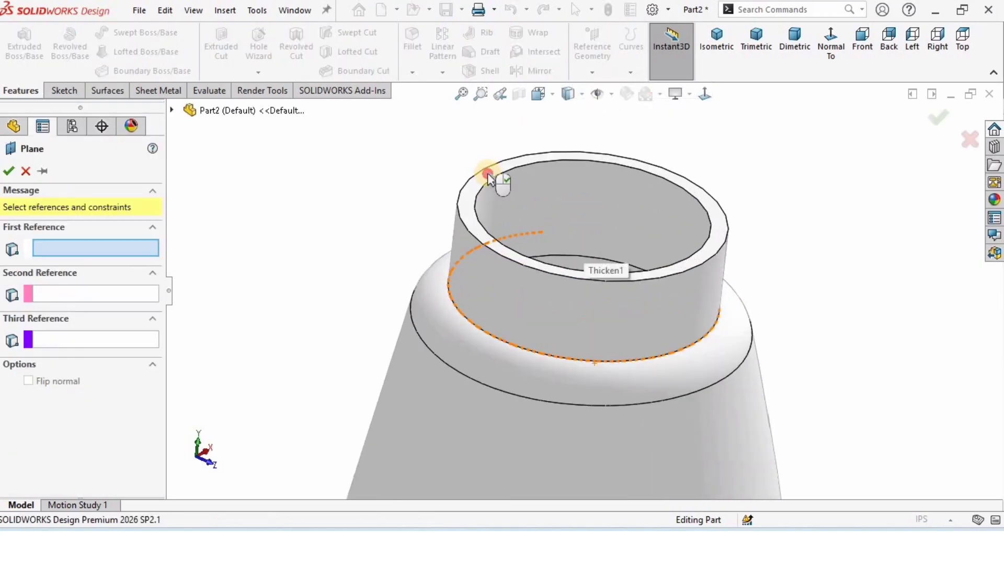
left_click(487, 175)
scroll(597, 299, "up", 3)
middle_click_drag(594, 228, 63, 372)
scroll(596, 340, "up", 1)
scroll(594, 356, "down", 2)
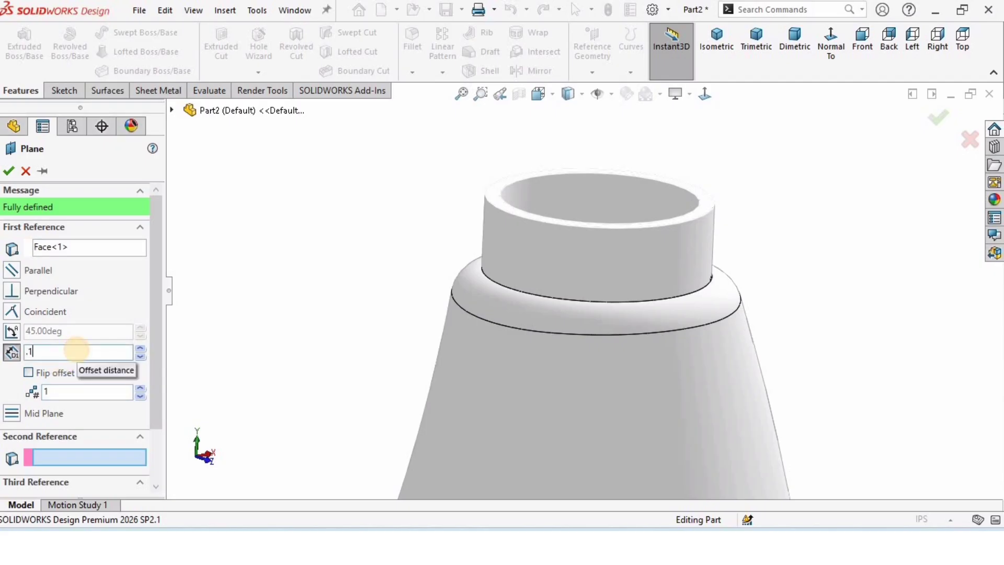
key("Return")
middle_click_drag(598, 206, 572, 168)
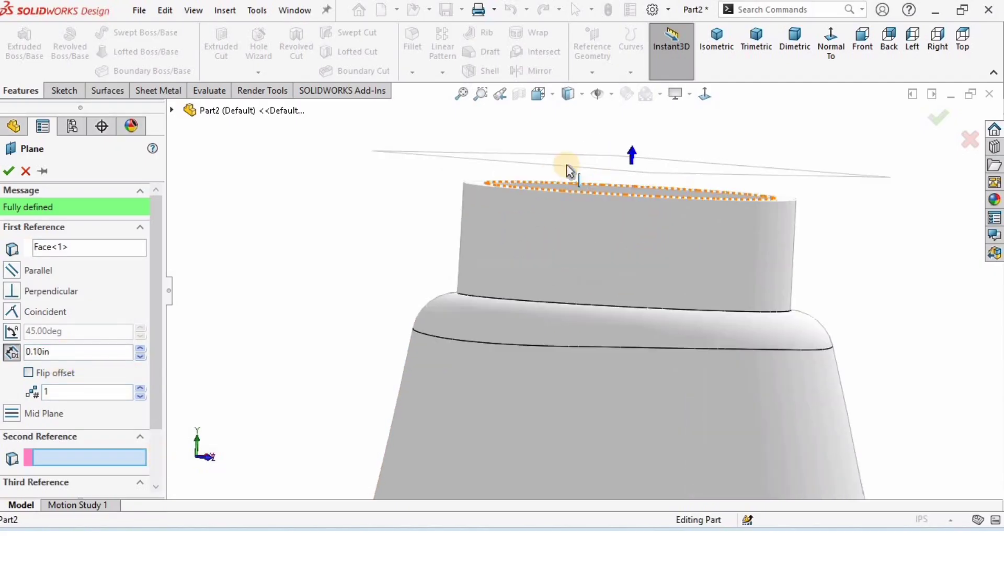
left_click(27, 372)
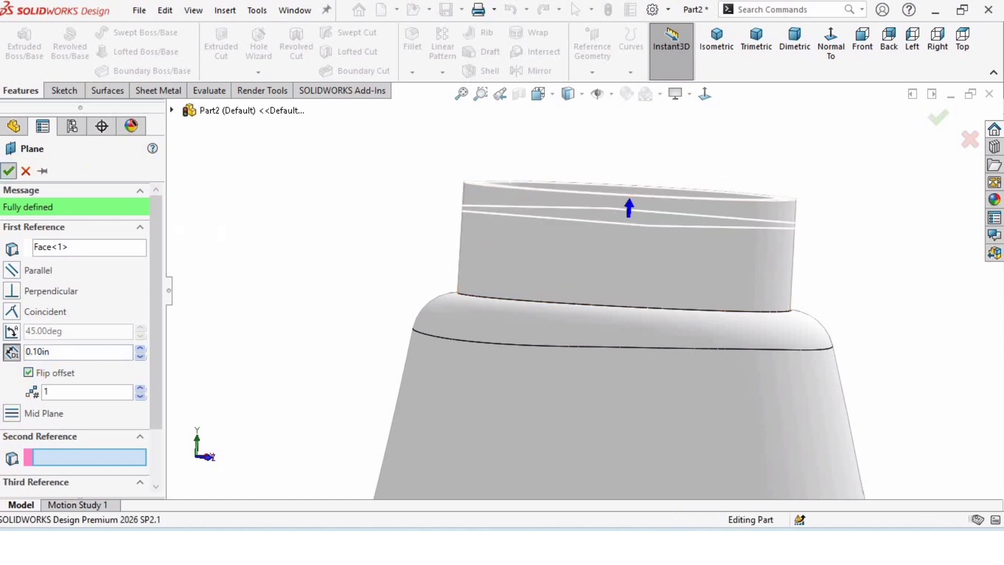
key("Return")
Start a sketch on the new offset plane just below the neck's rim
middle_click_drag(663, 320, 544, 228)
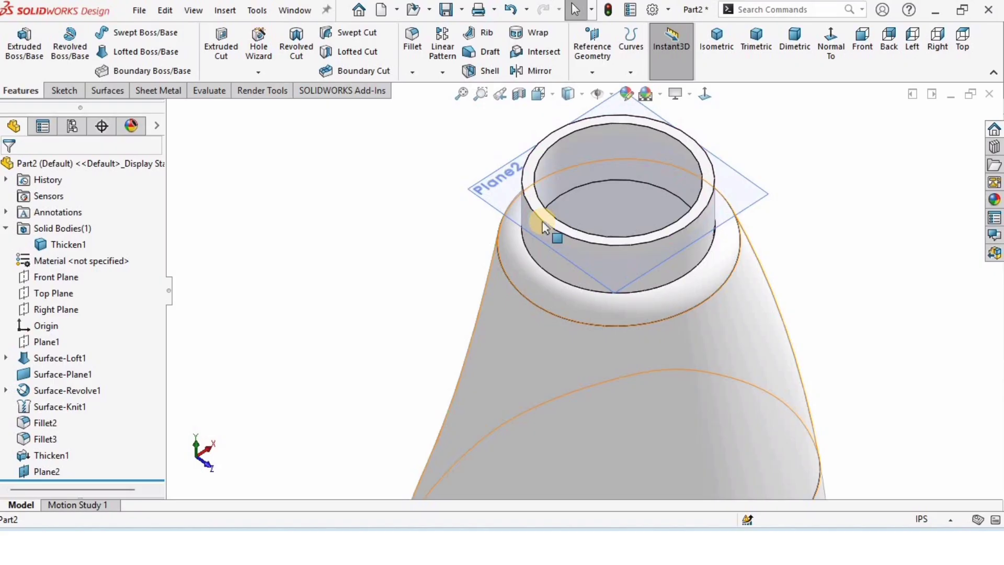
left_click(495, 184)
scroll(552, 160, "down", 1)
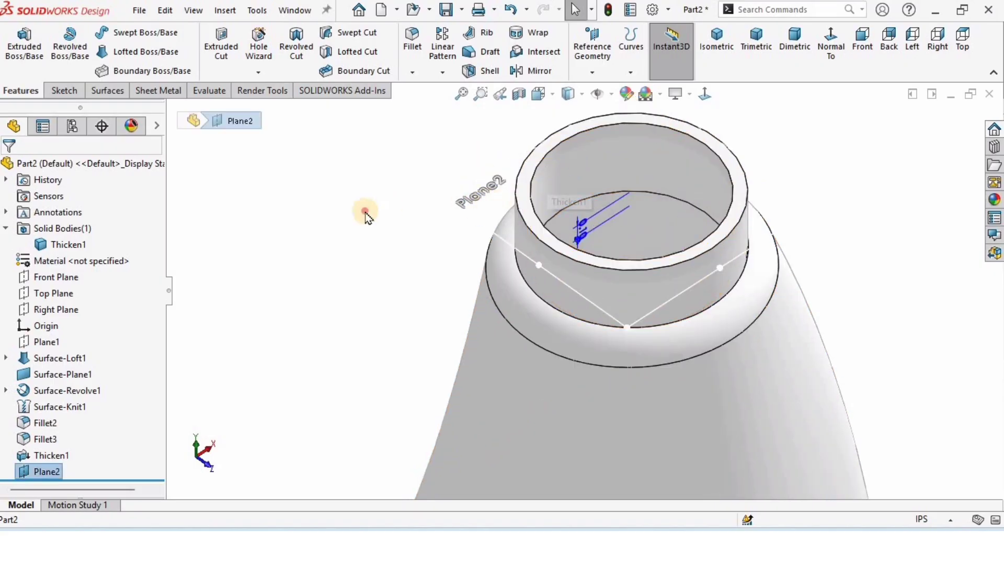
left_click(364, 210)
left_click(475, 205)
left_click(540, 156)
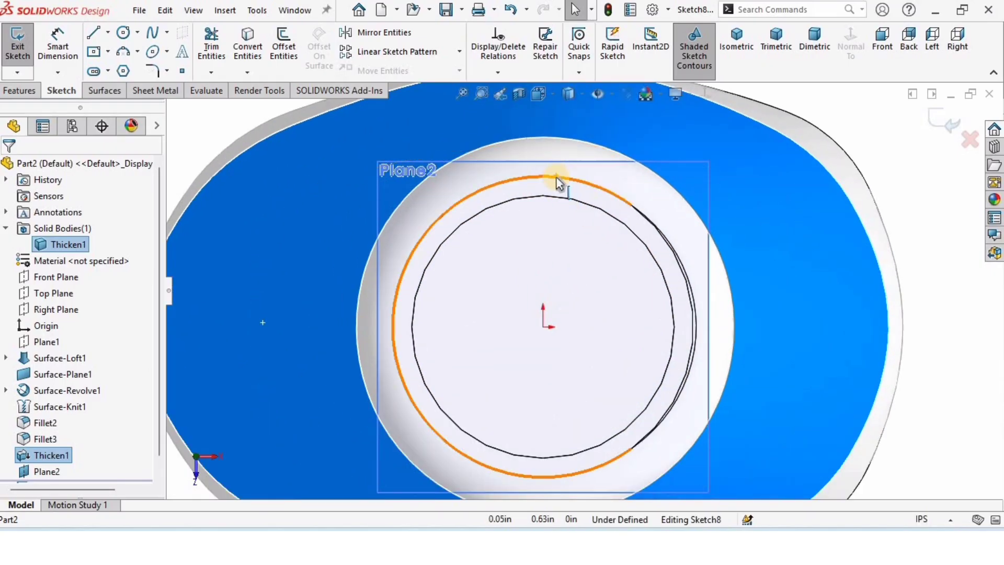
Try to convert the neck's outer circular edge into the sketch and check the resulting arc
left_click(560, 182)
scroll(598, 188, "down", 2)
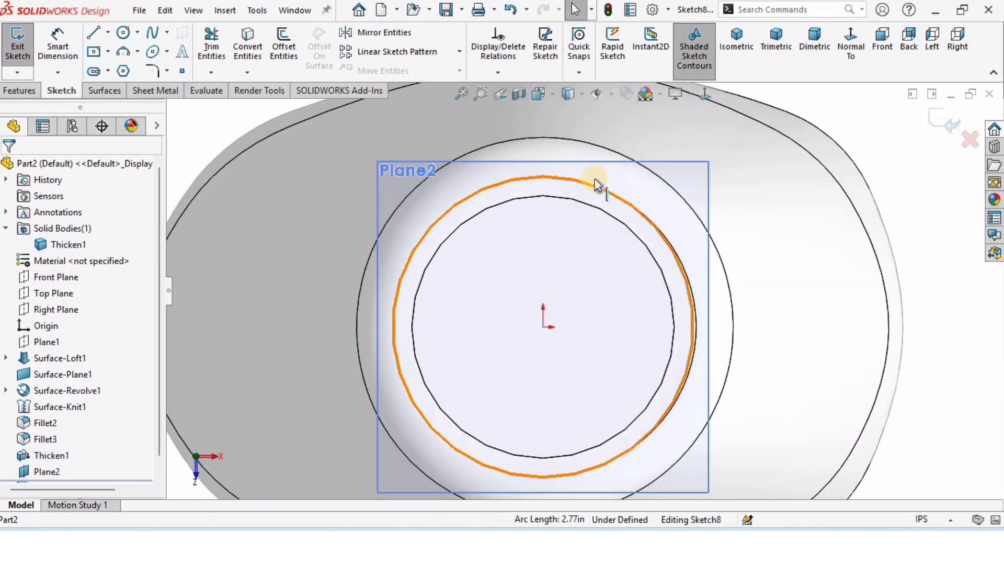
left_click(245, 41)
mouse_move(354, 254)
middle_mouse_down()
mouse_move(444, 321)
mouse_move(439, 331)
mouse_move(436, 319)
middle_mouse_up()
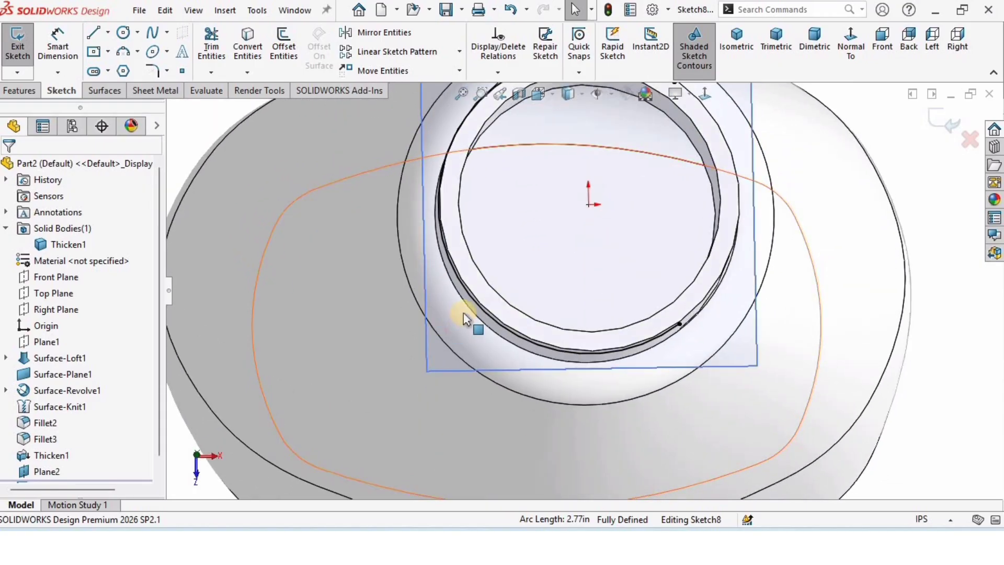
left_click(705, 94)
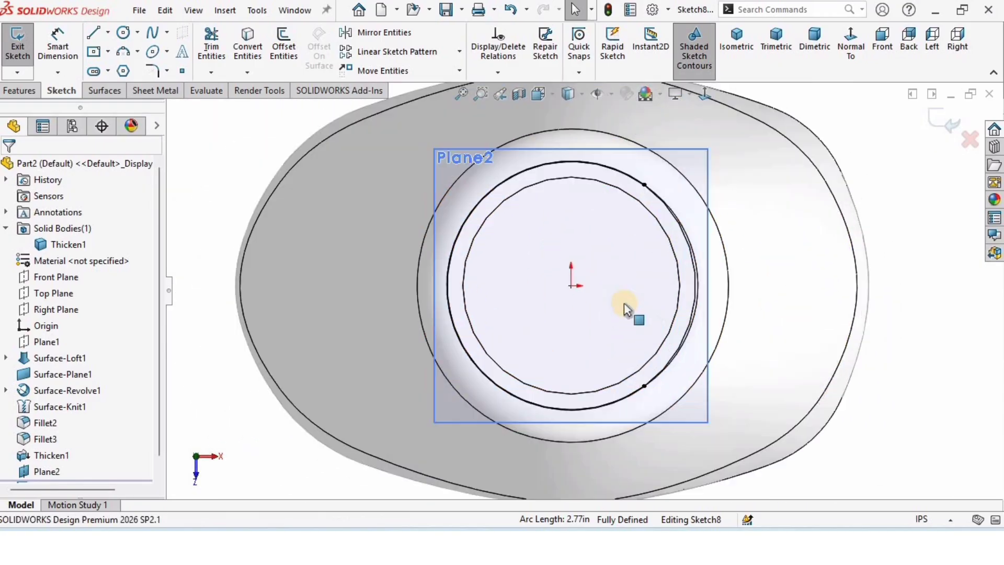
left_click(480, 206)
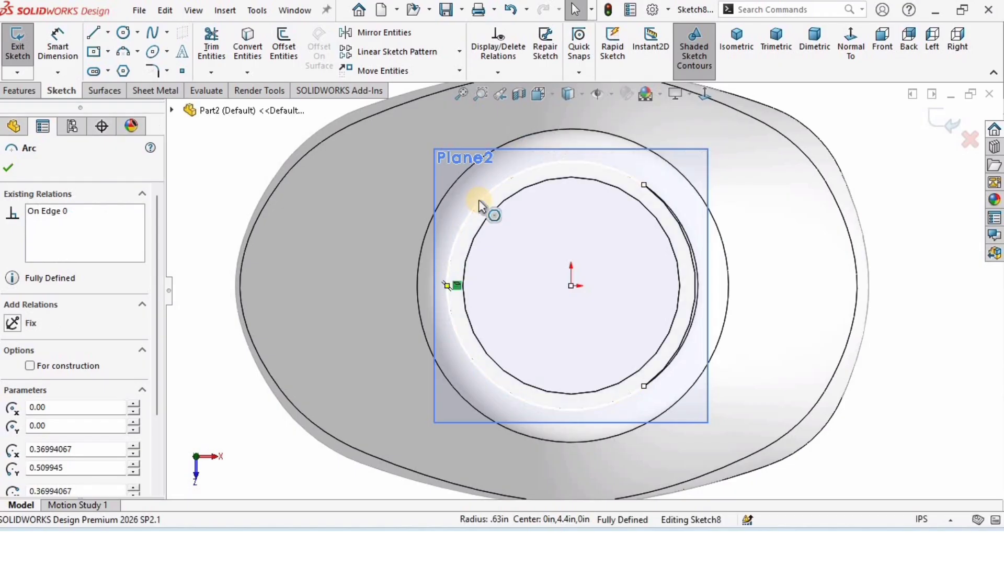
key("Escape")
Sketch a circle of about 0.28 in radius centred on the origin and make it tangent to the neck's outer edge
left_click(123, 33)
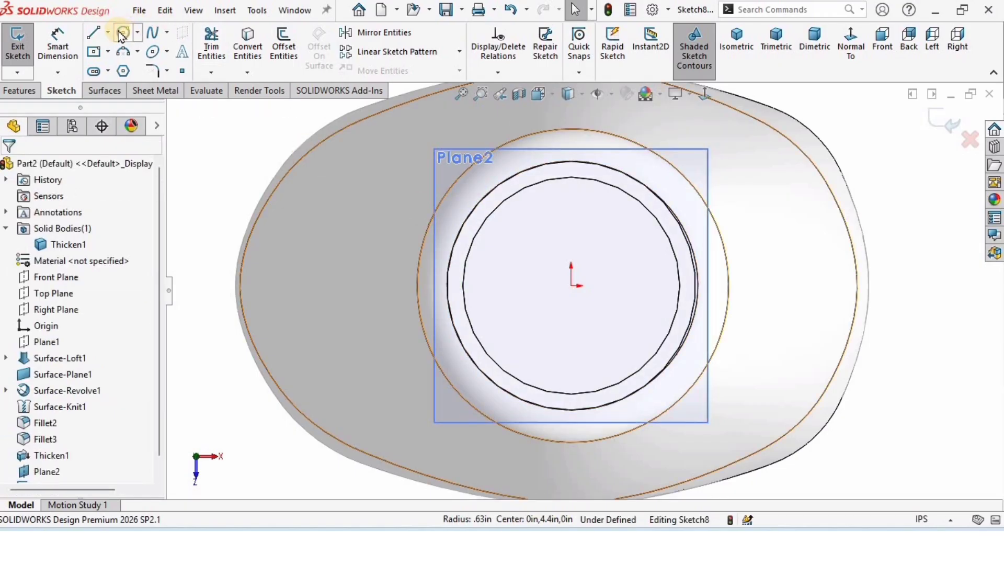
left_click(571, 285)
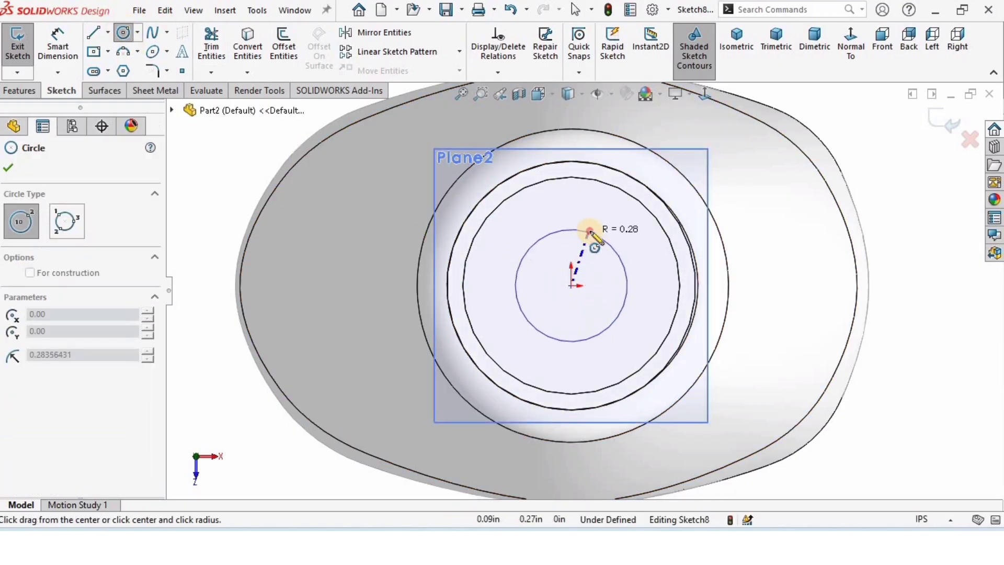
left_click(591, 233)
key("Escape")
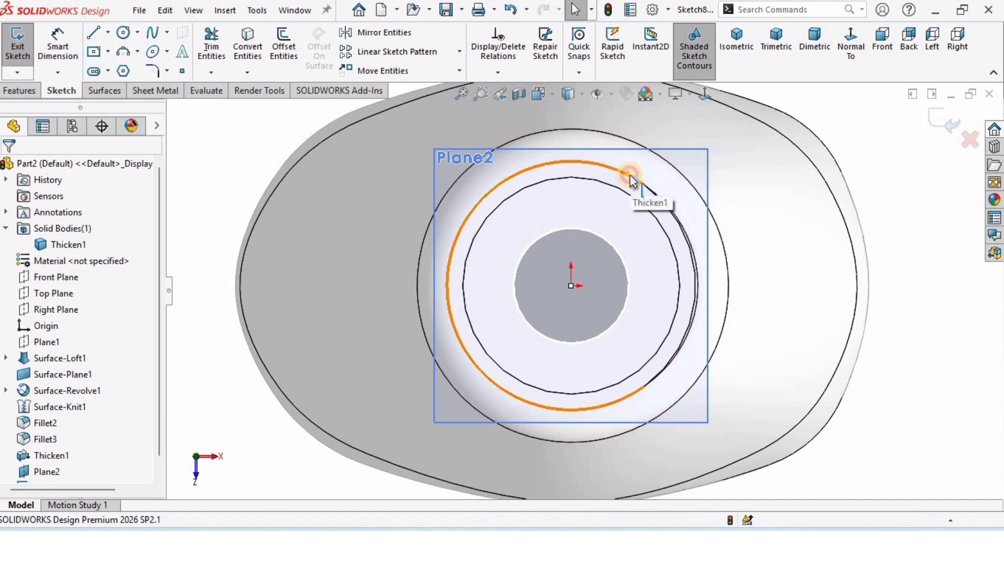
left_click(591, 233)
left_click(630, 202, "ctrl")
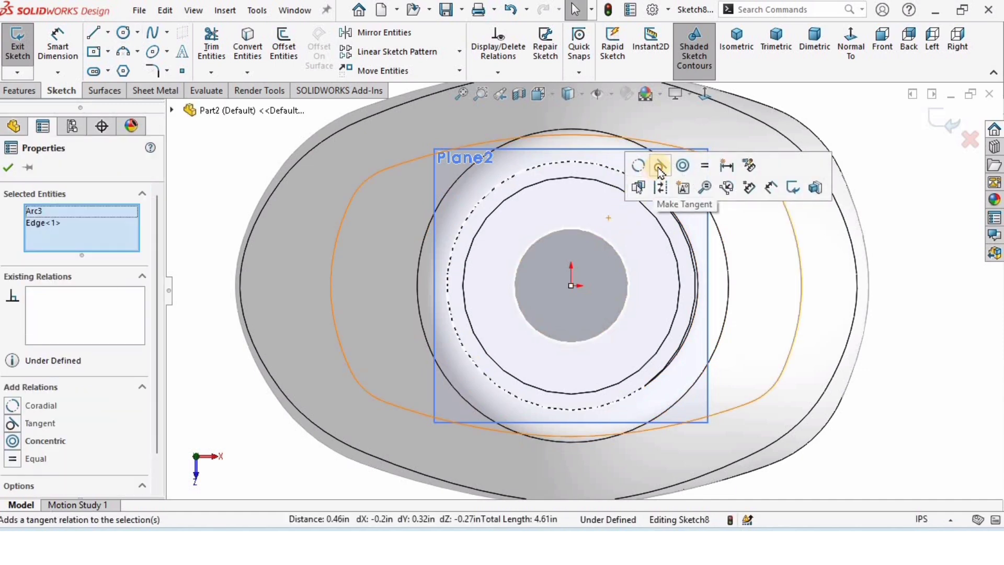
left_click(659, 167)
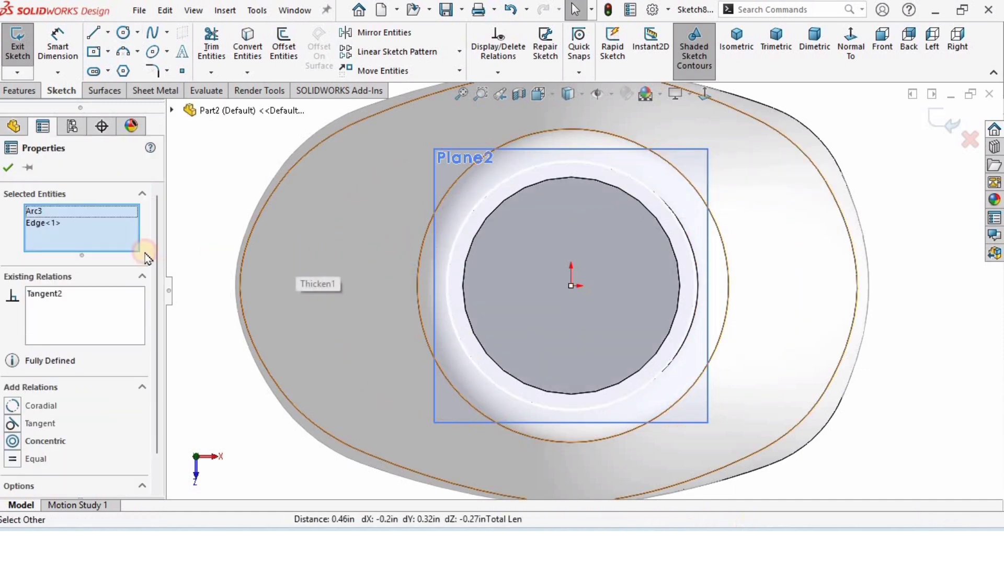
left_click(296, 254)
mouse_move(528, 215)
middle_mouse_down()
mouse_move(538, 172)
mouse_move(706, 213)
mouse_move(564, 235)
mouse_move(580, 251)
mouse_move(551, 202)
mouse_move(531, 232)
mouse_move(544, 246)
mouse_move(529, 235)
mouse_move(549, 225)
middle_mouse_up()
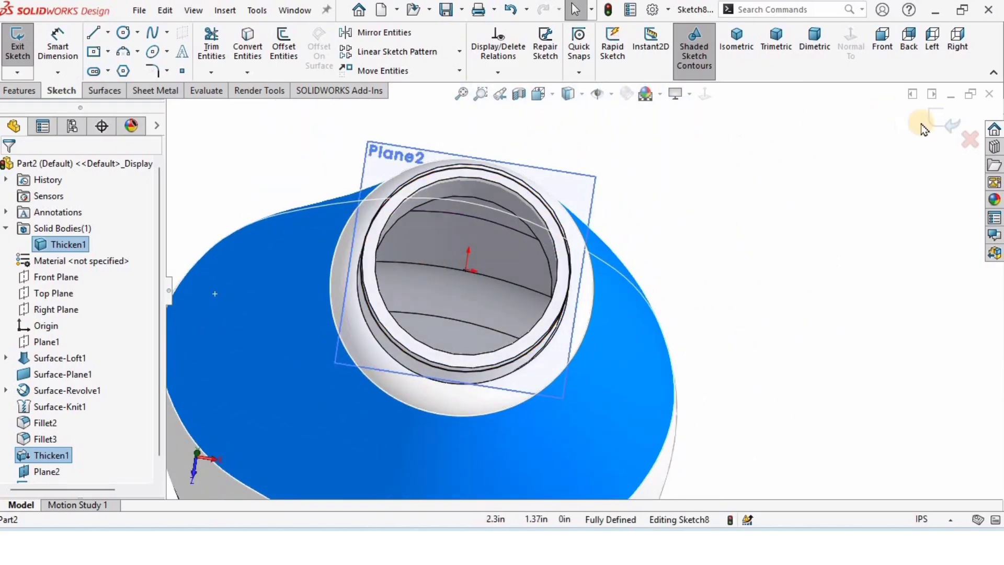
mouse_move(831, 242)
middle_mouse_down()
mouse_move(578, 314)
mouse_move(569, 265)
mouse_move(581, 122)
mouse_move(588, 145)
middle_mouse_up()
Hide the offset reference plane through the neck
scroll(437, 257, "down", 5)
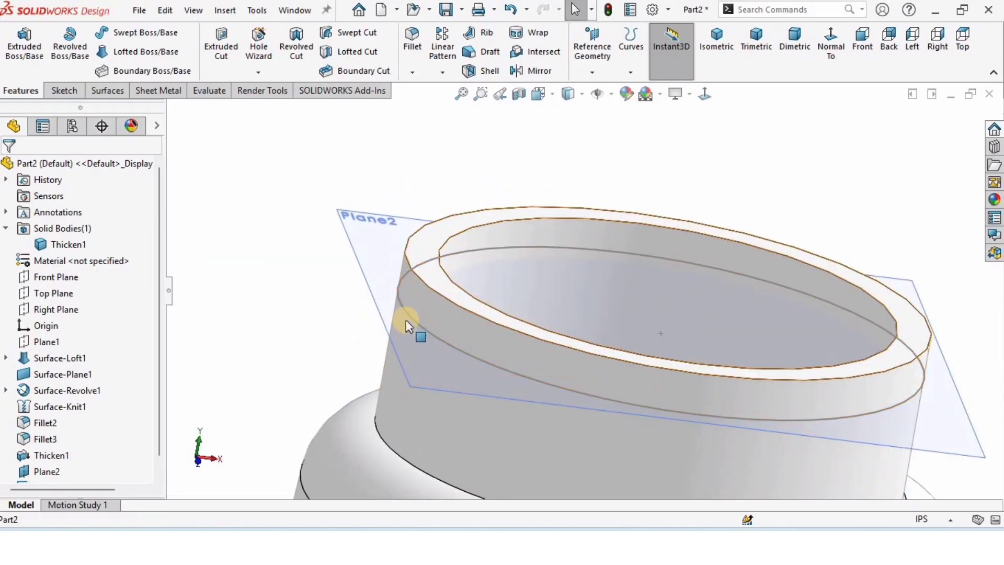
left_click(382, 230)
left_click(466, 185)
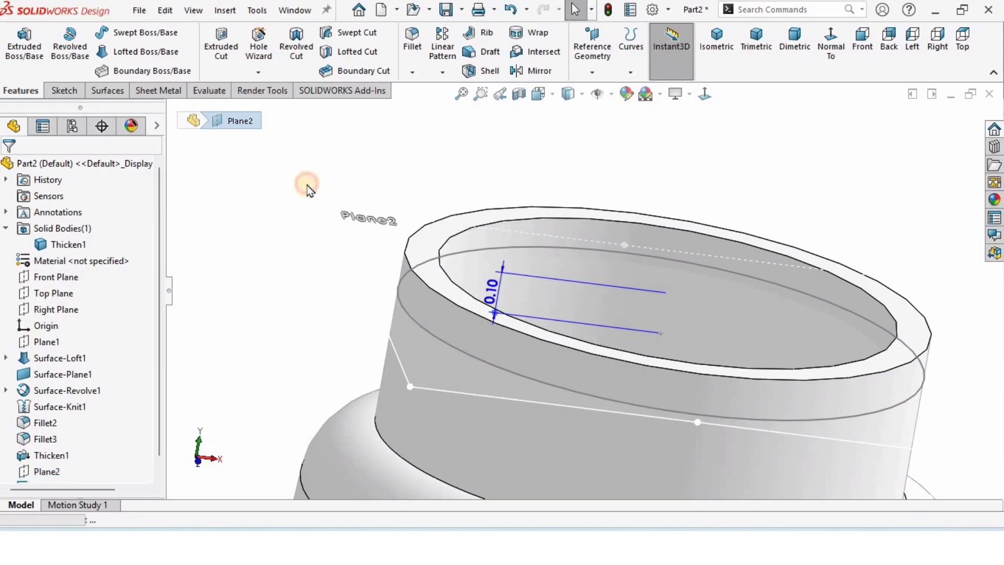
Create a reversed, clockwise constant-pitch helix from the neck circle, defined by pitch and revolution, with 0.125 in pitch, 3 revolutions and 0° start angle
scroll(482, 357, "up", 5)
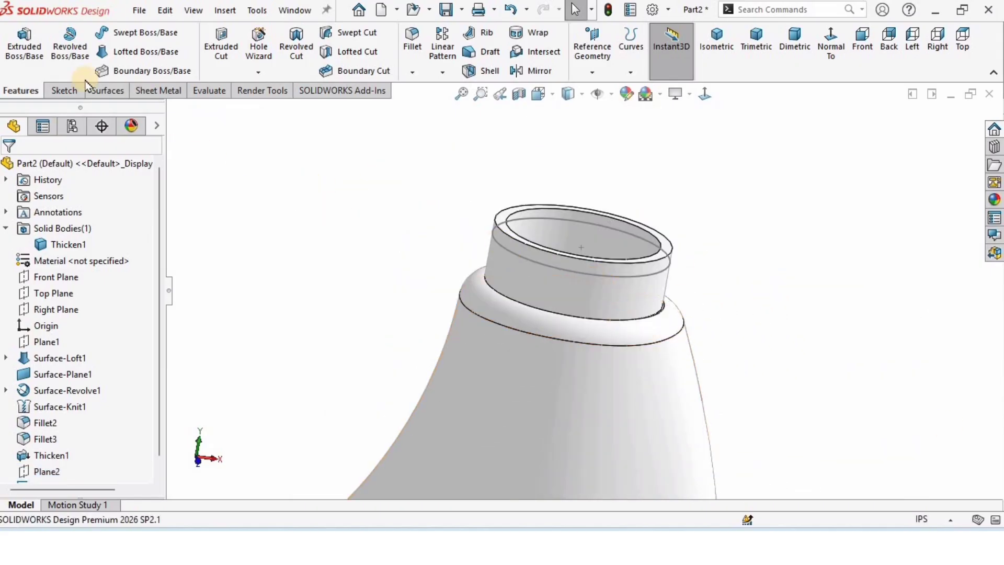
left_click(634, 73)
left_click(648, 180)
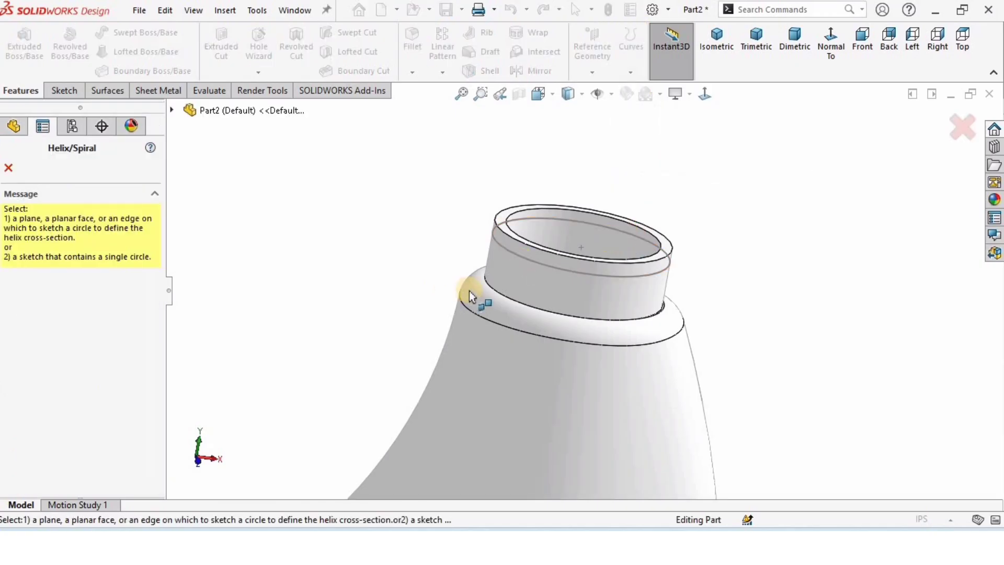
left_click(504, 250)
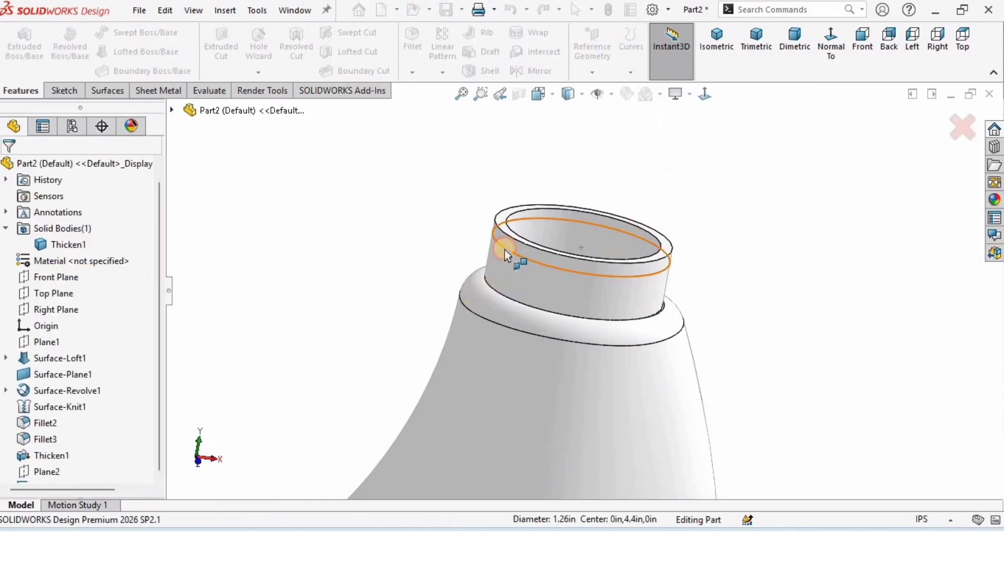
scroll(585, 408, "up", 5)
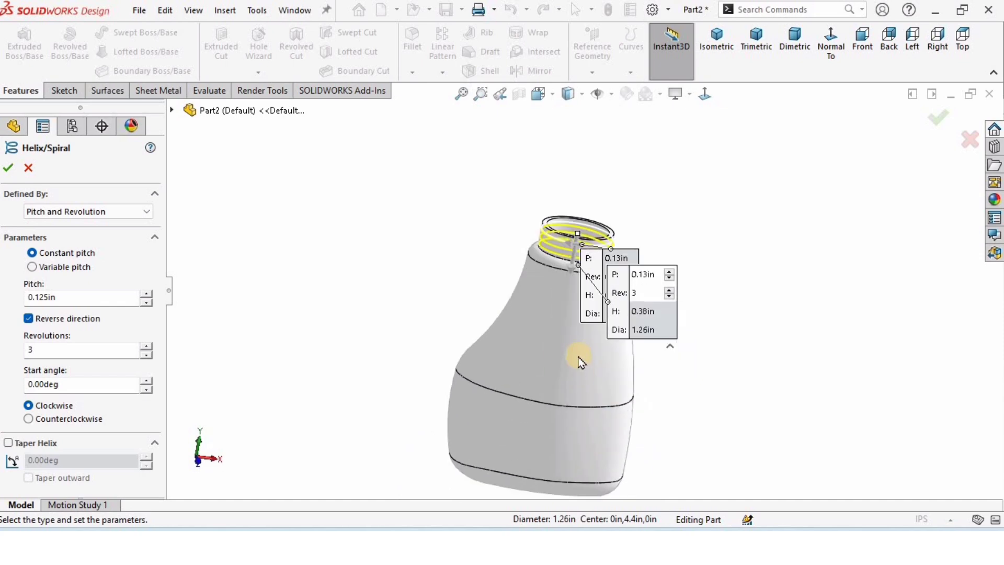
scroll(580, 360, "down", 3)
left_click(102, 215)
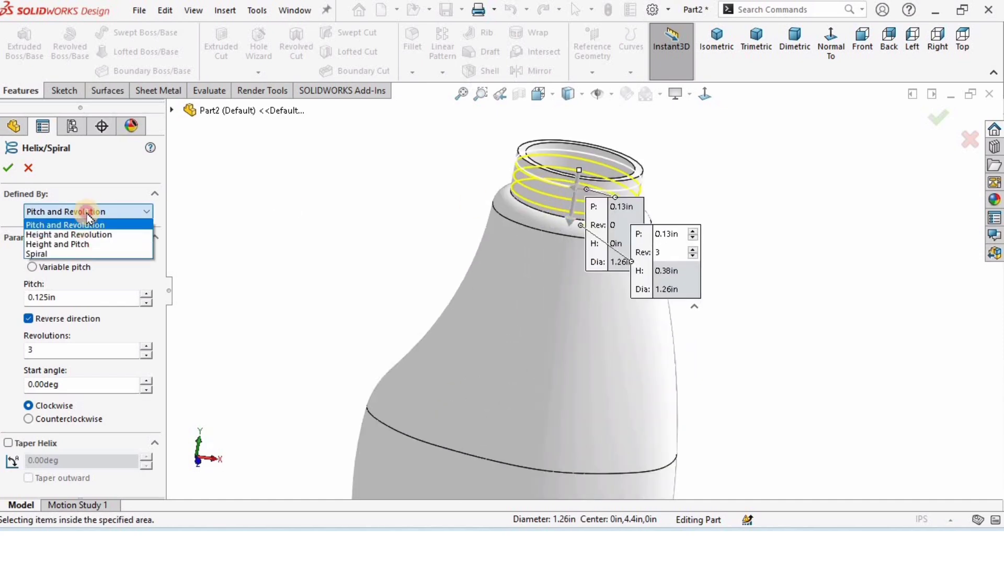
left_click(86, 223)
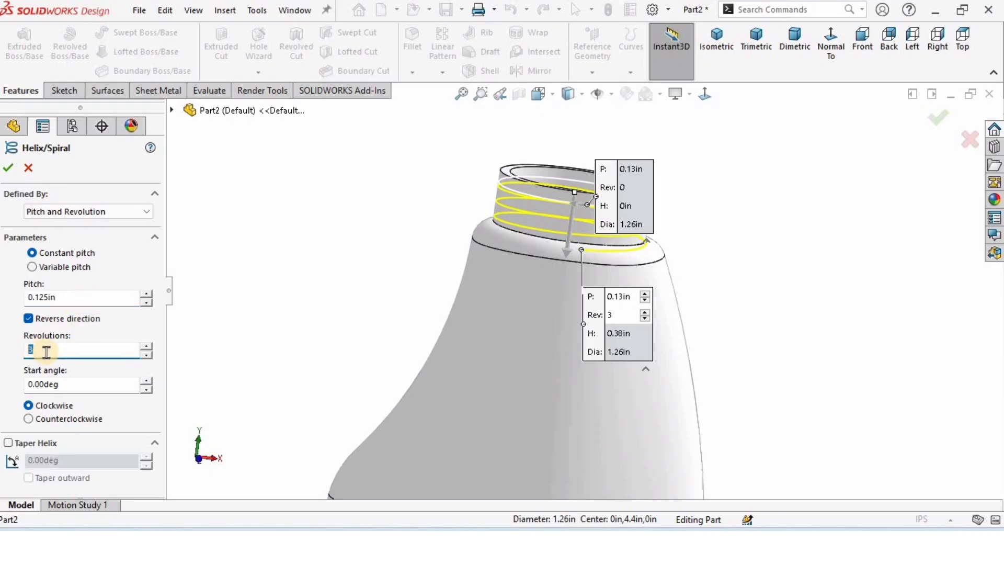
left_click(29, 319)
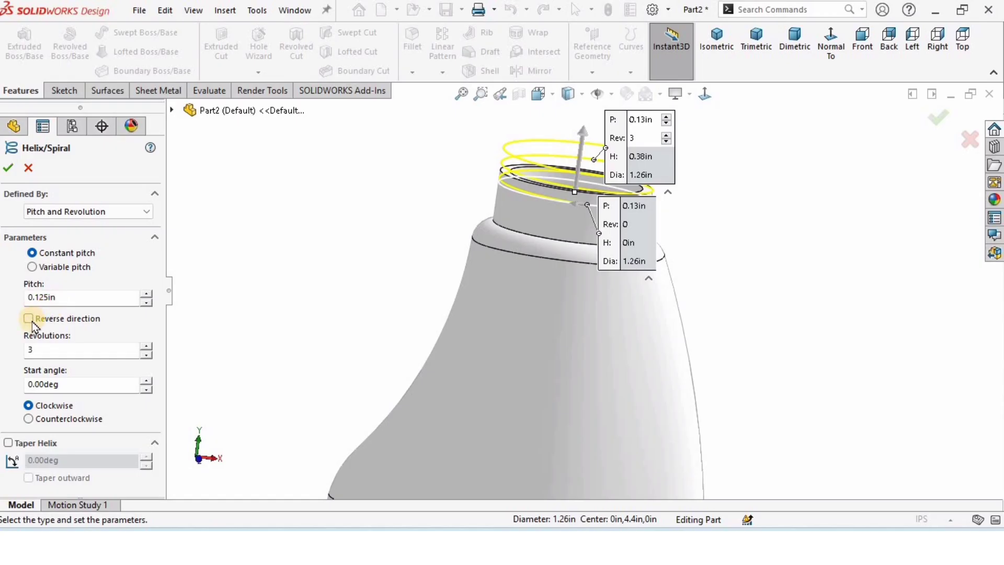
left_click(29, 319)
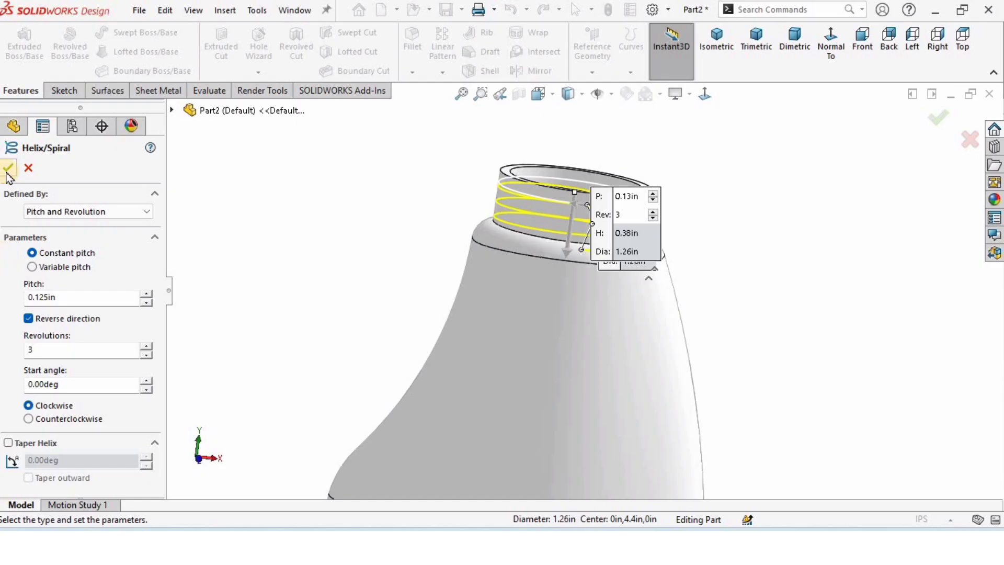
key("Return")
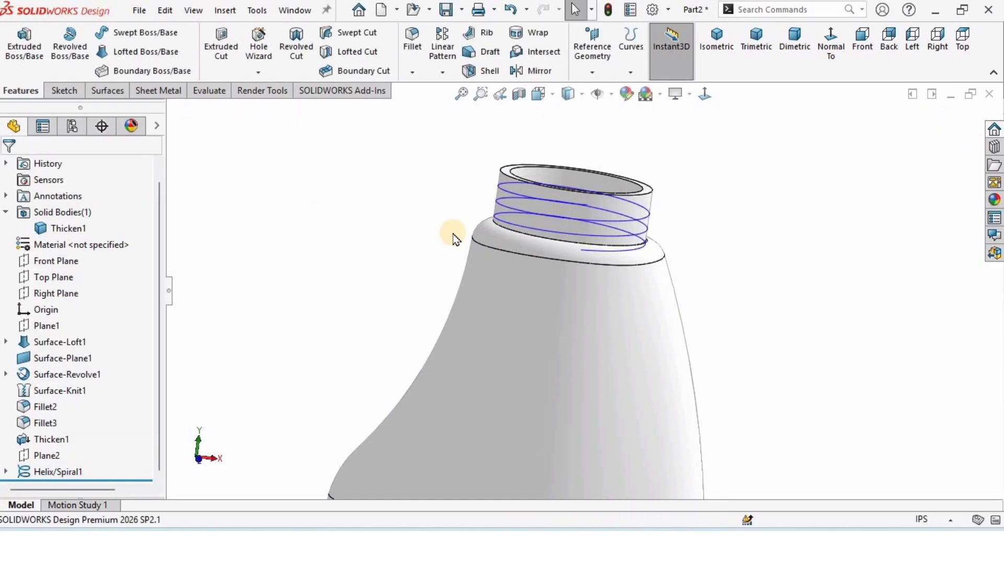
Edit the neck helix and set its revolutions to 2.5
middle_click_drag(455, 235, 578, 245)
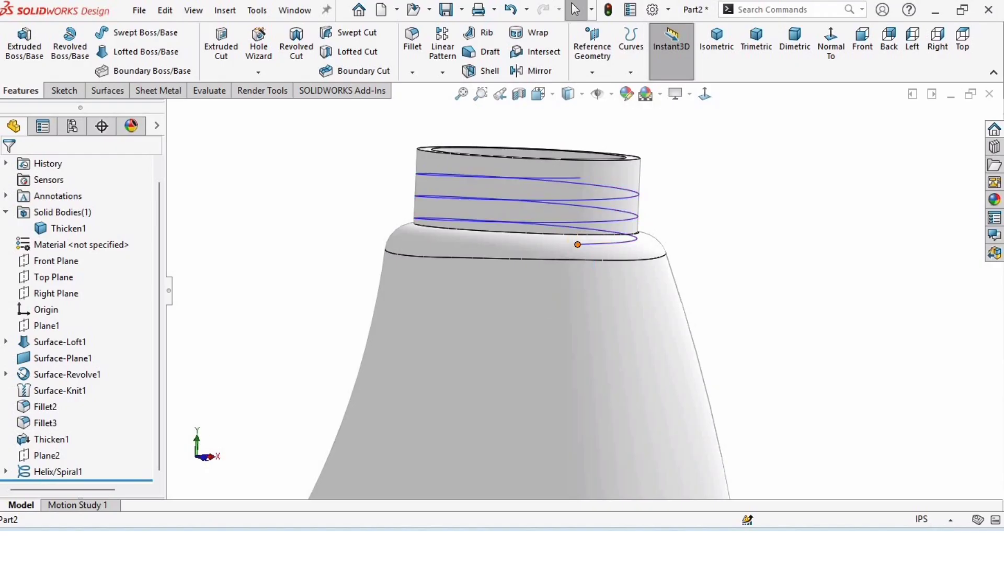
left_click(46, 473)
left_click(61, 437)
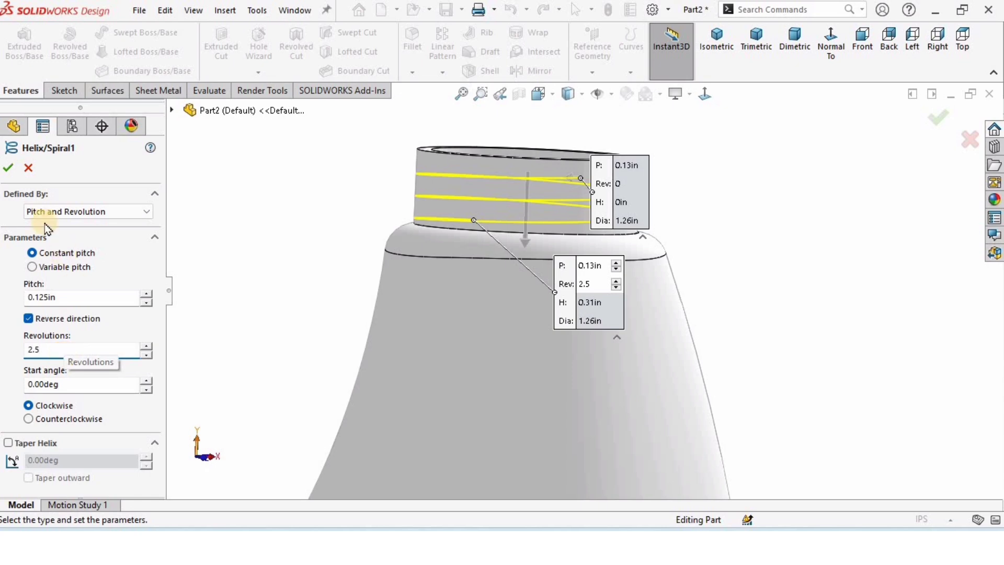
left_click(10, 169)
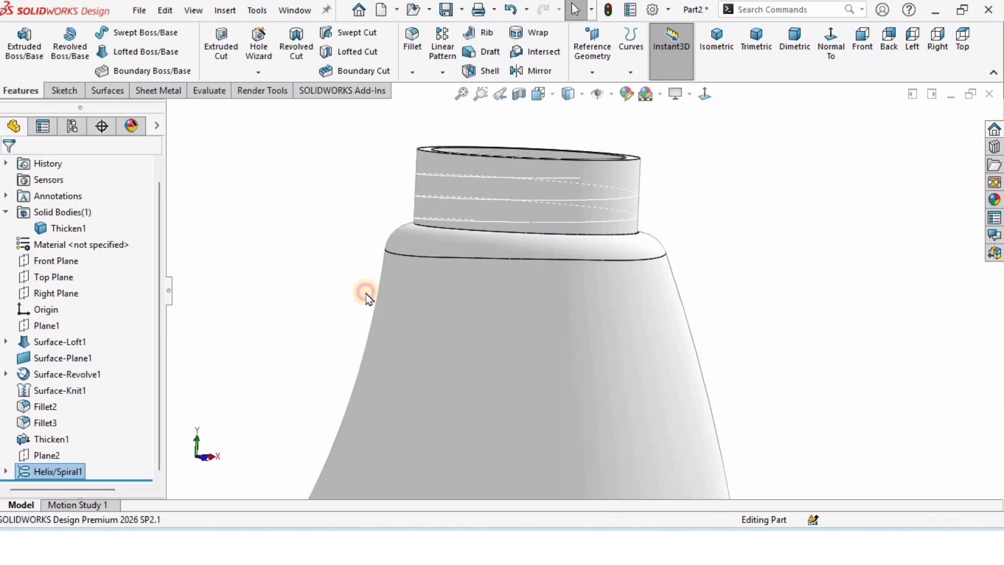
Start a new sketch on the Right Plane for a profile beside the bottle neck
left_click(52, 294)
middle_click_drag(623, 354, 470, 377)
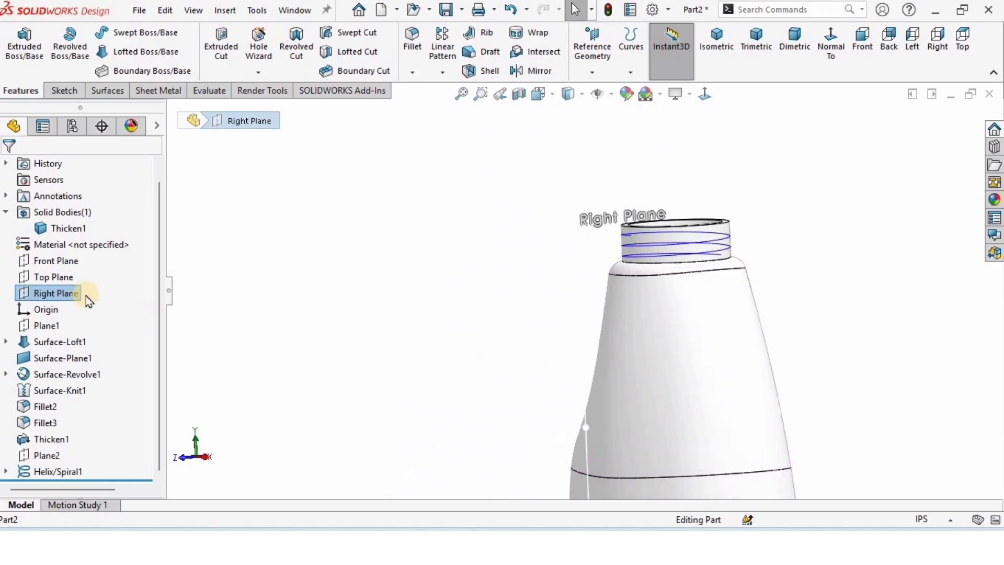
right_click(82, 290)
left_click(83, 267)
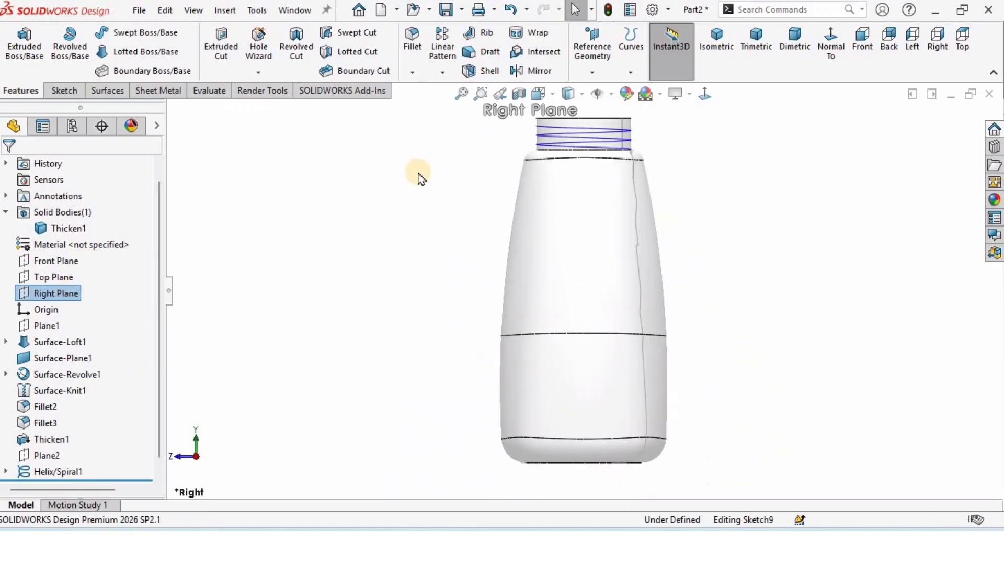
scroll(544, 162, "down", 5)
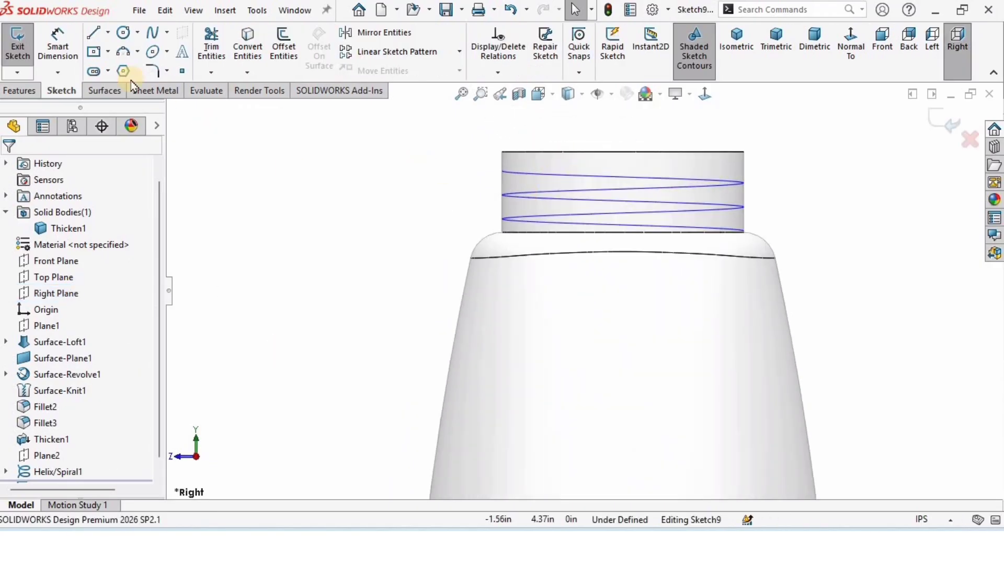
Sketch a closed four-sided profile beside the neck, about 0.05 in wide and 0.08 in tall, with two vertical sides and the longer one facing the neck
key("l")
scroll(506, 202, "down", 2)
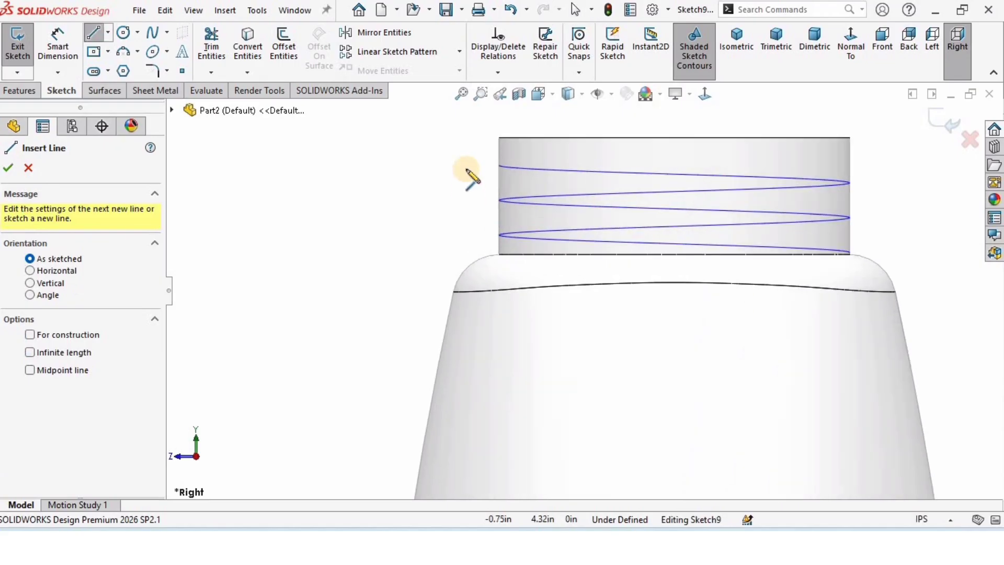
left_click(464, 178)
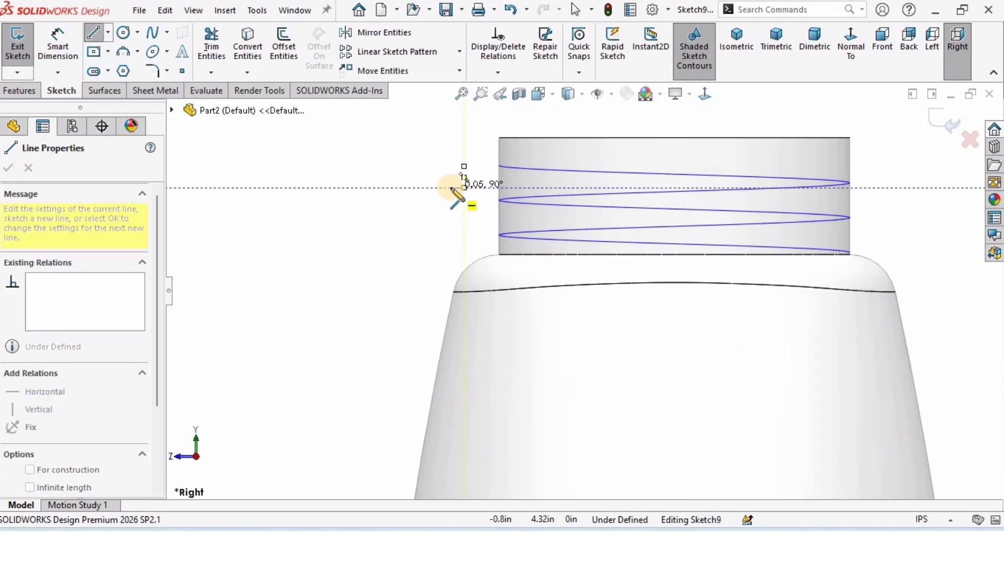
scroll(465, 198, "down", 3)
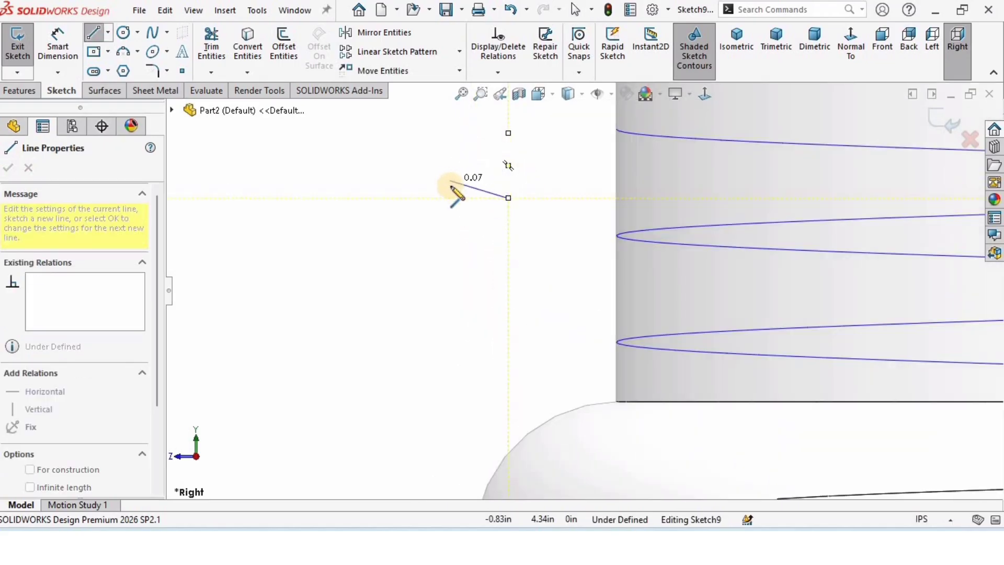
left_click(465, 190)
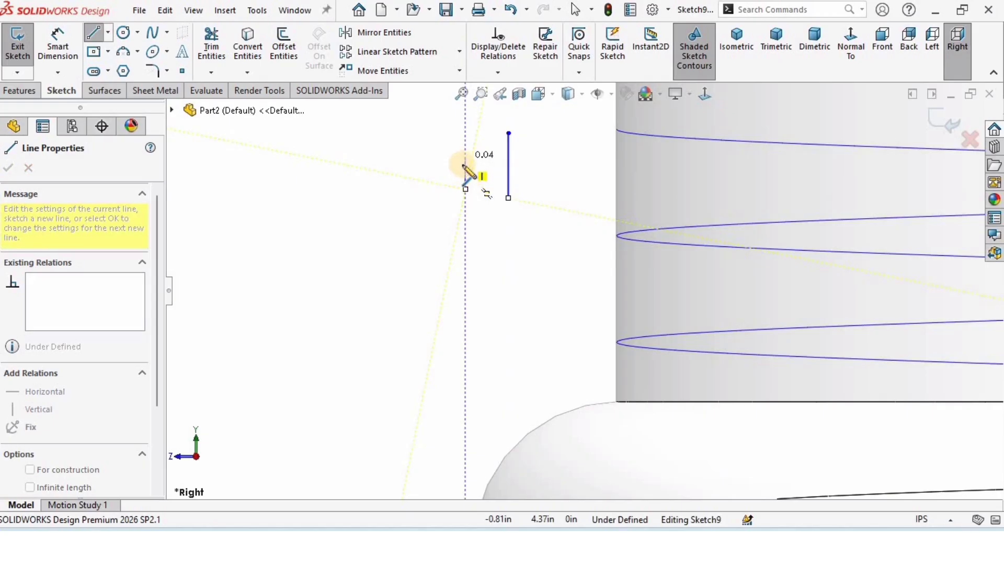
left_click(465, 166)
left_click(508, 134)
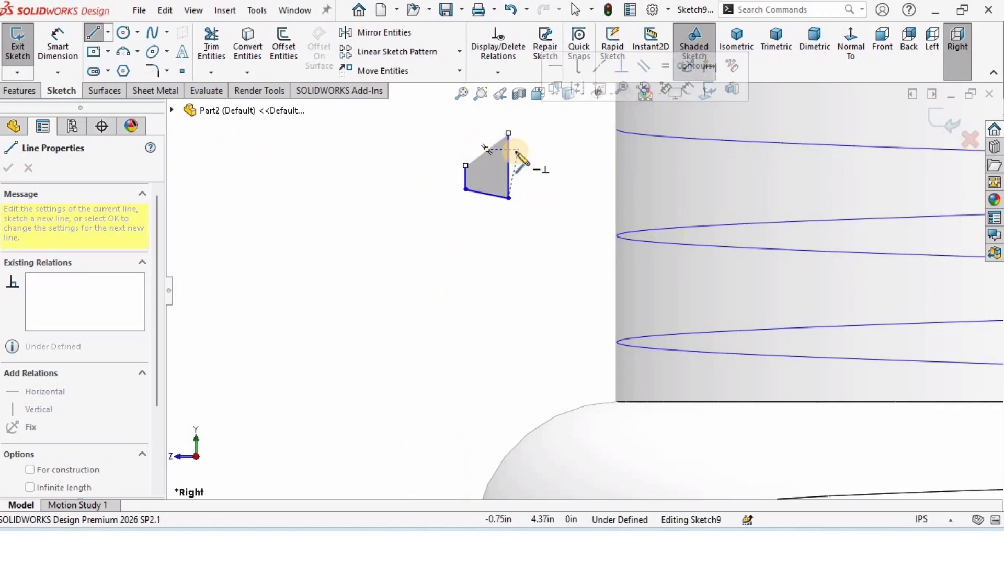
key("Escape")
Draw a construction centerline joining the midpoints of the profile's two vertical sides
scroll(520, 157, "down", 3)
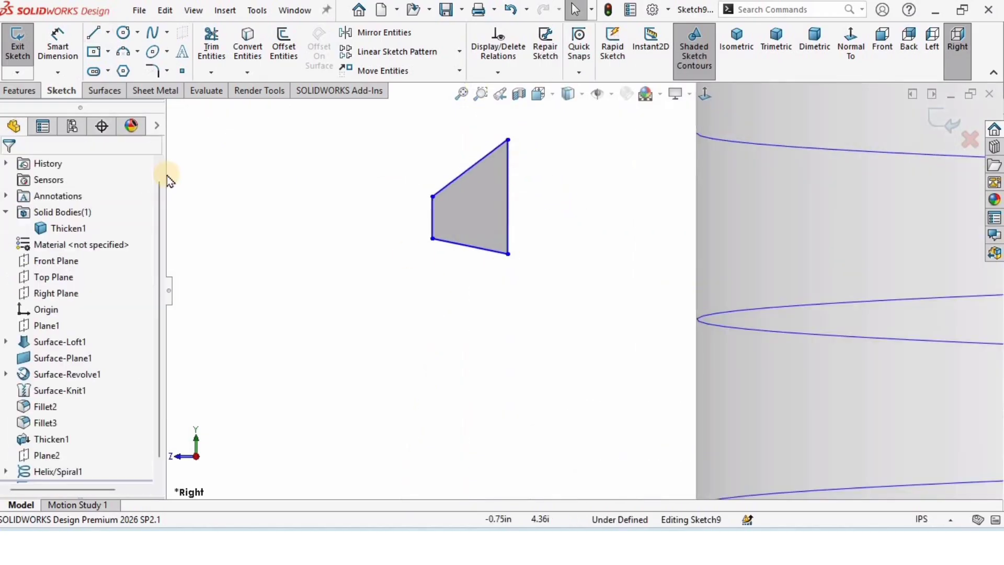
left_click(108, 32)
left_click(123, 67)
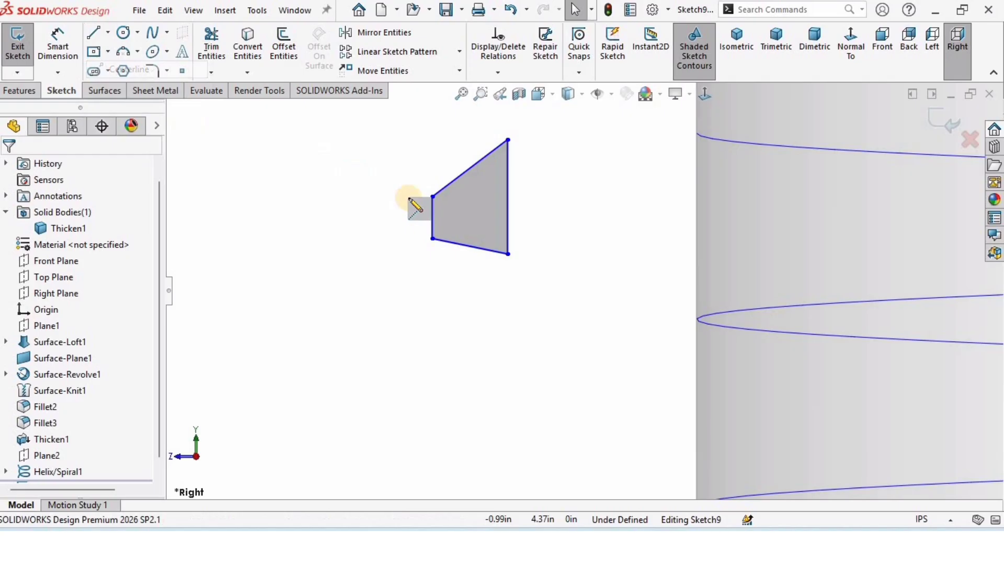
left_click(432, 217)
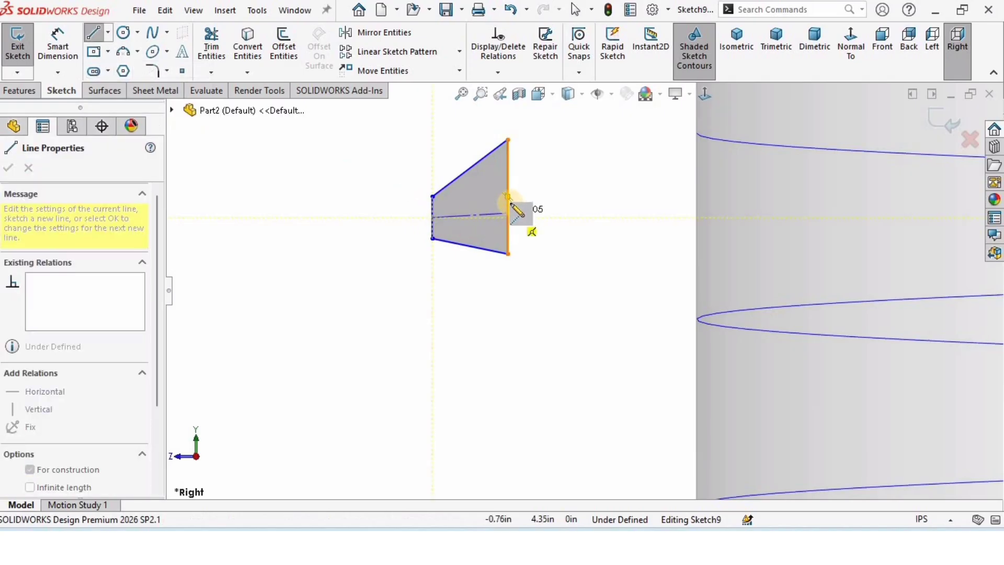
left_click(508, 204)
key("Escape")
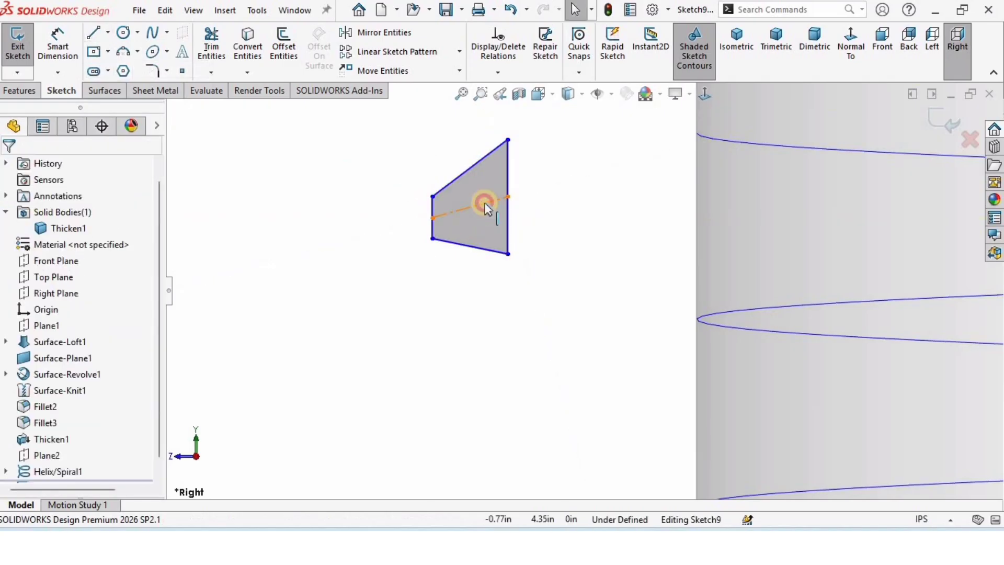
Add a horizontal relation to the profile's centerline
left_click(485, 205)
left_click(531, 138)
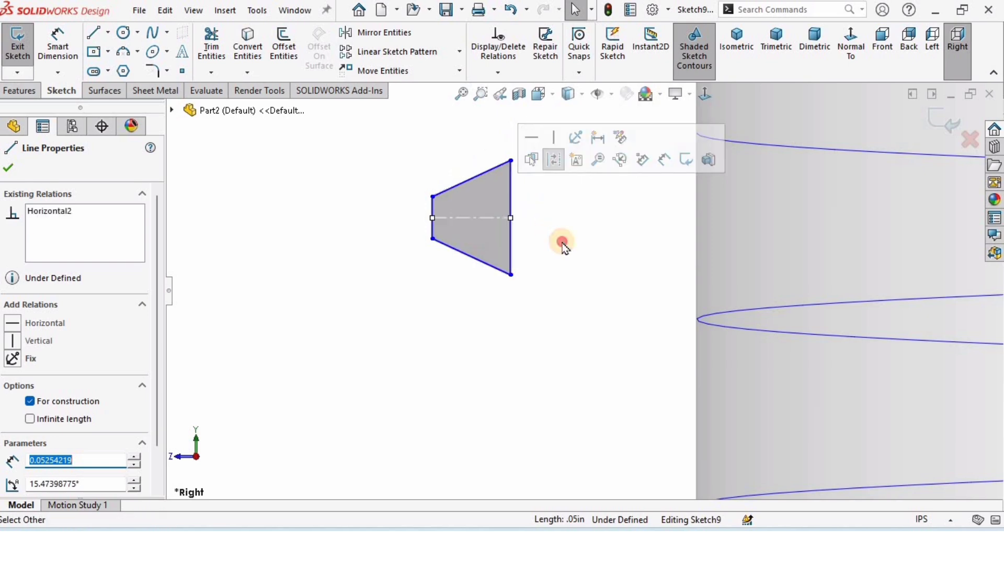
left_click(562, 243)
scroll(497, 272, "up", 1)
scroll(419, 232, "down", 1)
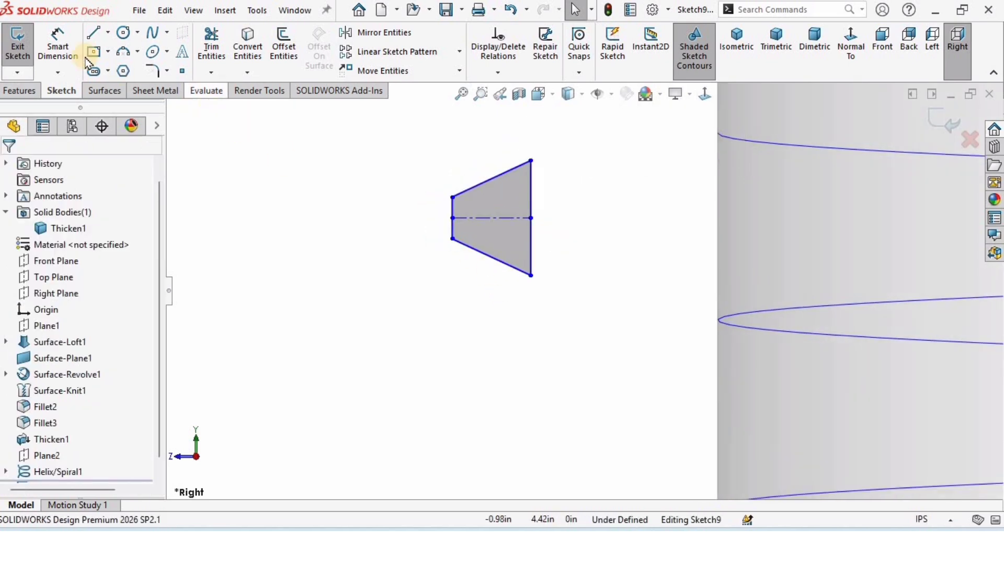
Dimension the horizontal distance between the profile's two vertical sides as 0.045 in
left_click(59, 48)
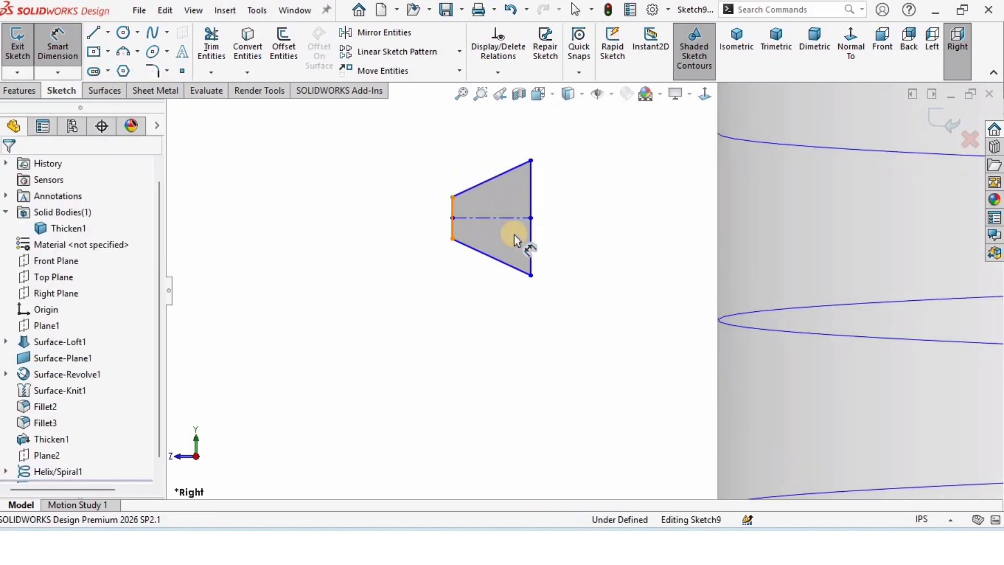
left_click(530, 242)
left_click(501, 304)
type(".0")
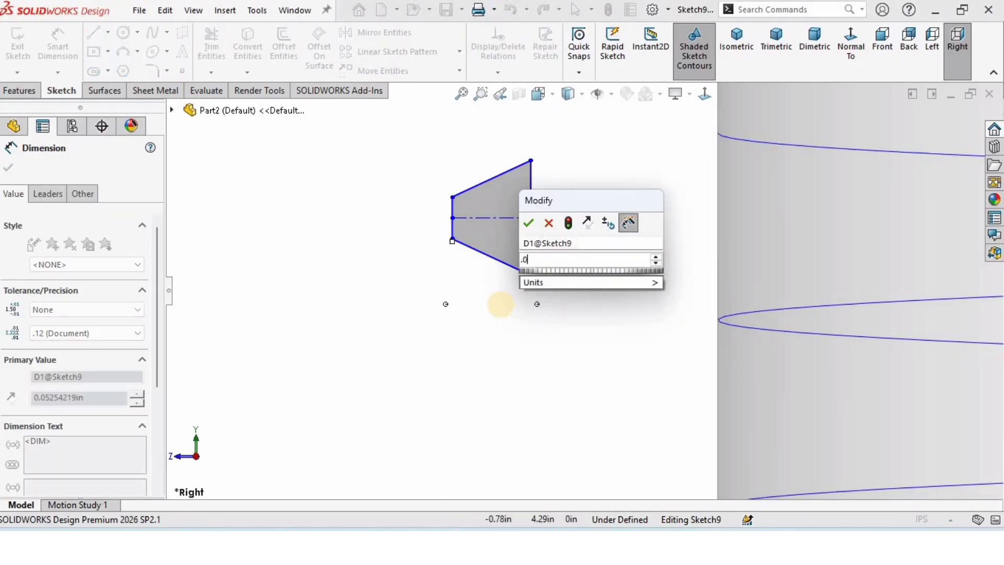
type("45")
key("Return")
left_click(570, 261)
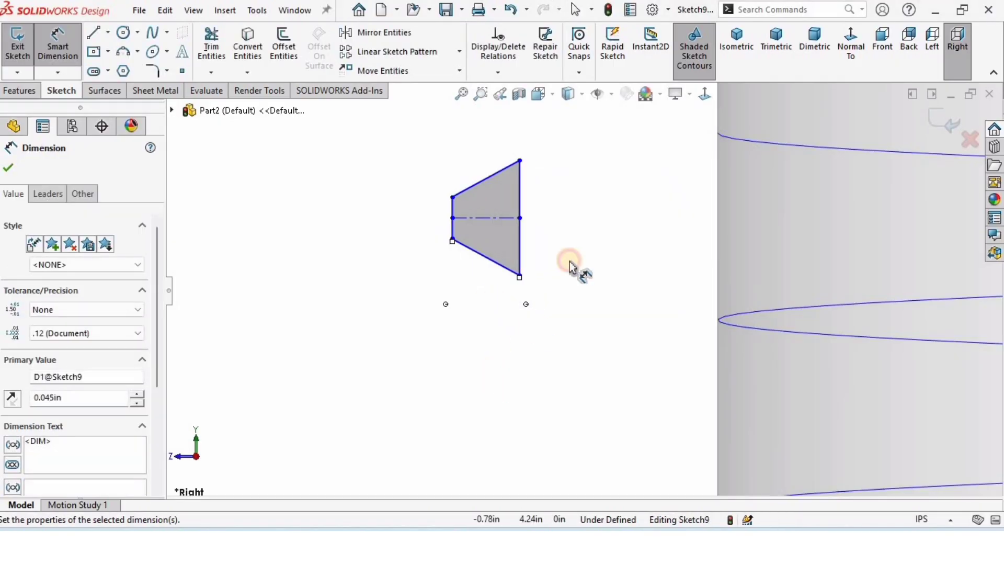
Dimension the profile's longer vertical side as 0.09 in
left_click(526, 193)
left_click(565, 219)
type(".09")
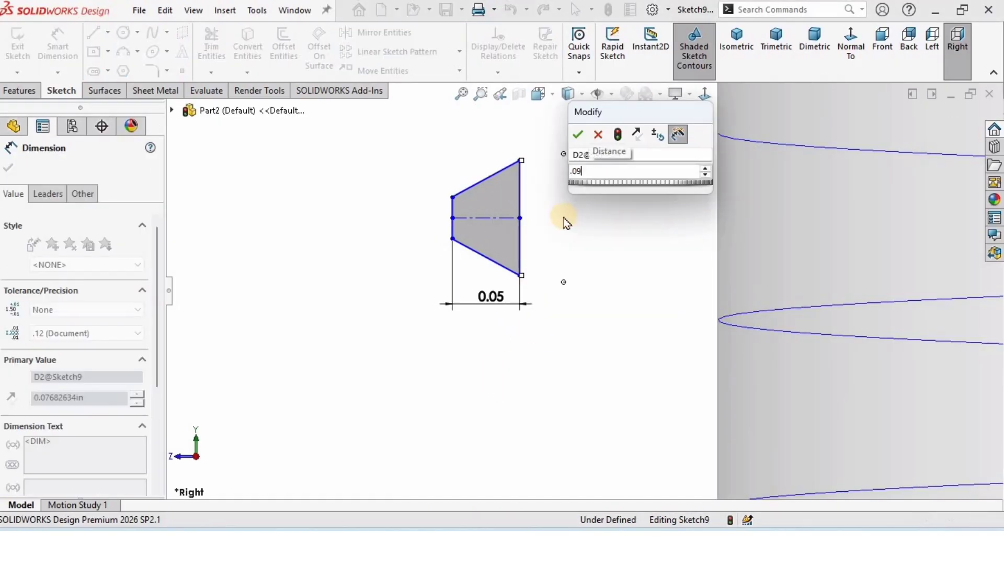
key("Return")
left_click(313, 332)
Dimension the profile's shorter vertical side as 0.05 in
left_click(451, 191)
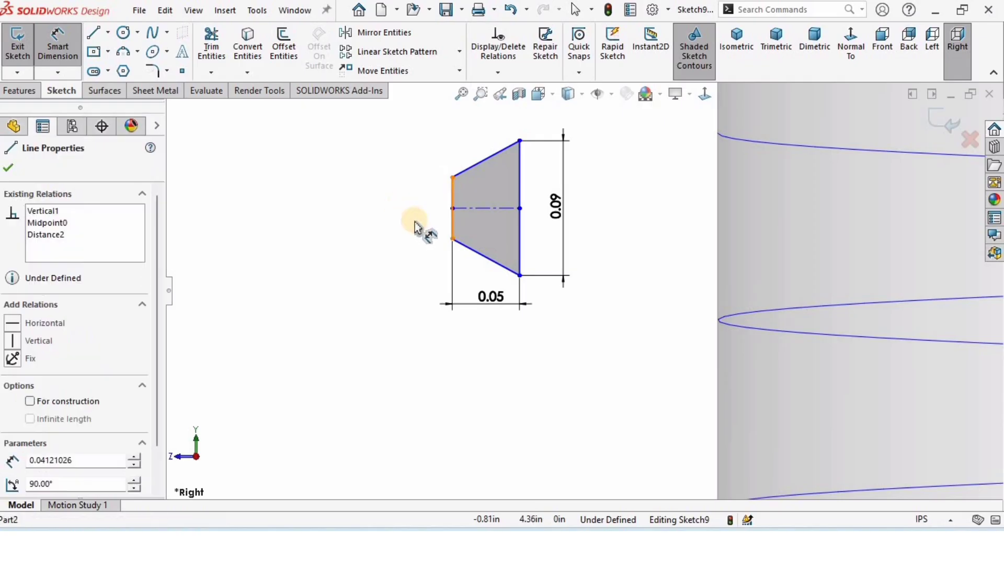
left_click(424, 219)
type(".05")
key("Return")
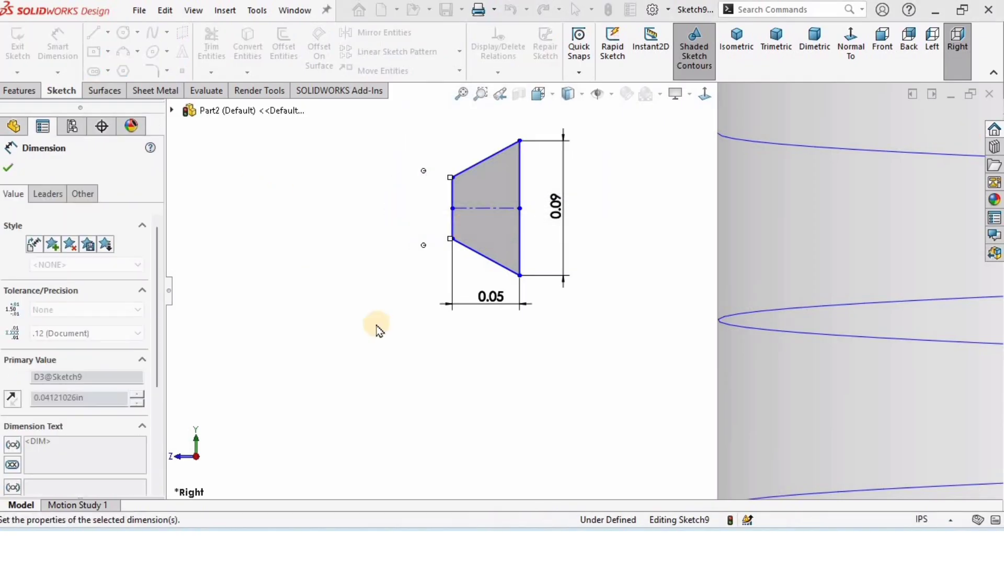
left_click(378, 329)
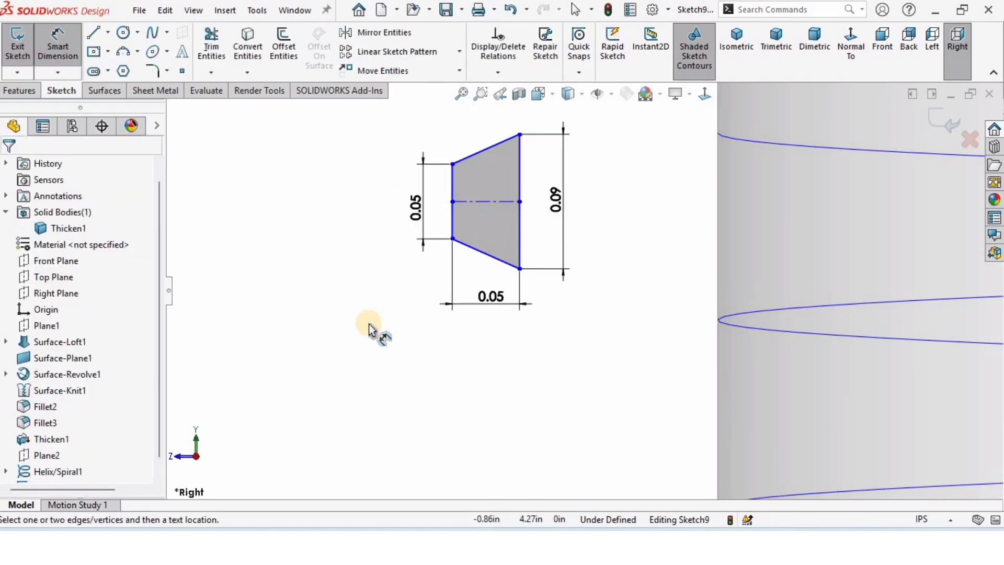
key("Escape")
scroll(652, 225, "up", 3)
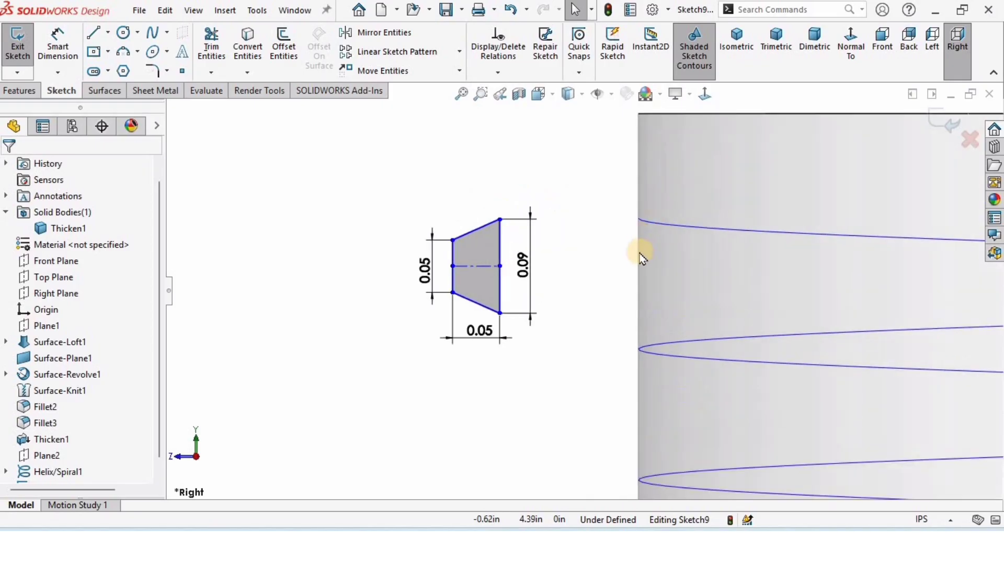
scroll(737, 264, "up", 5)
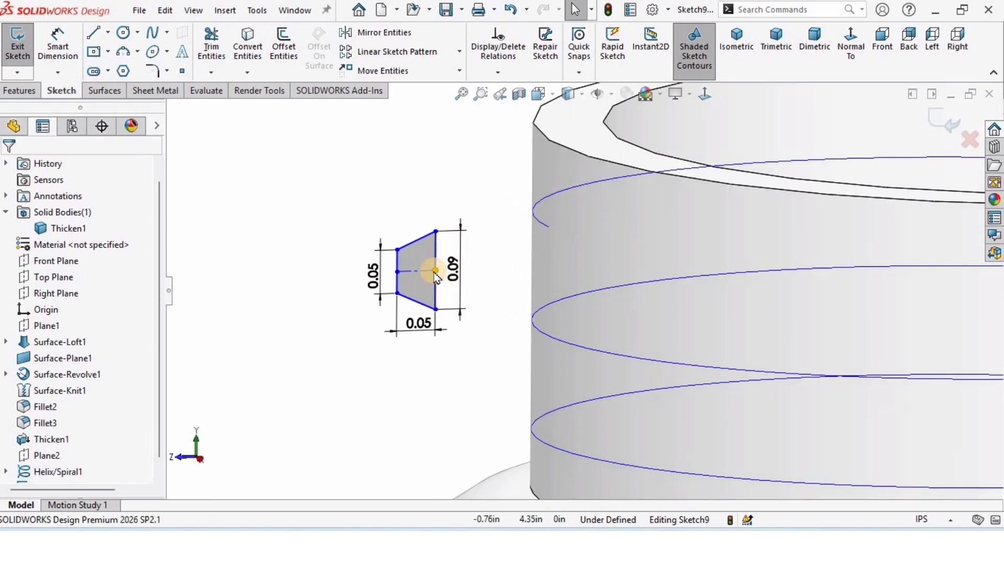
Add a Pierce relation between the helix and the centerline endpoint on the profile's longer vertical side
left_click(435, 270)
left_click(584, 187, "ctrl")
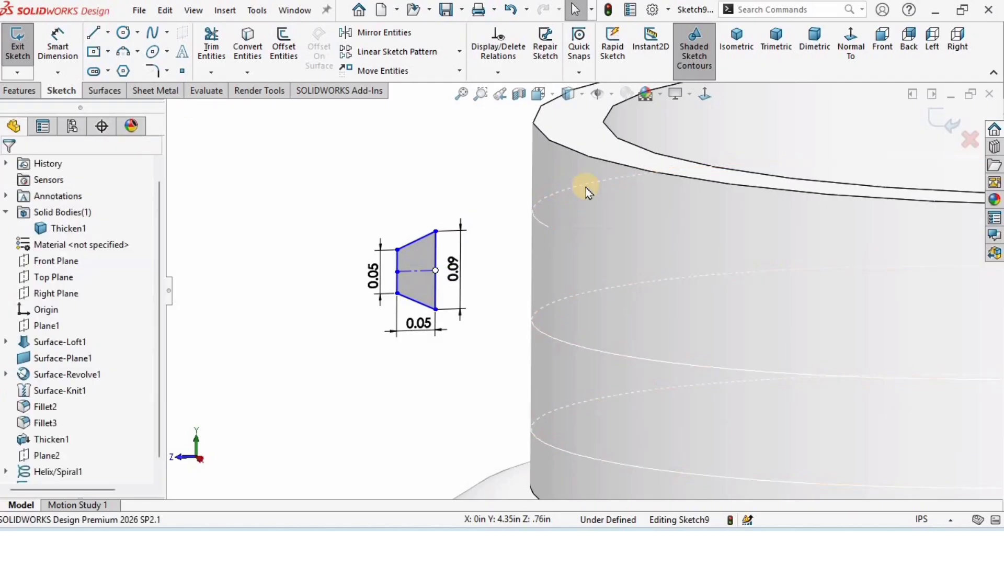
left_click(634, 125)
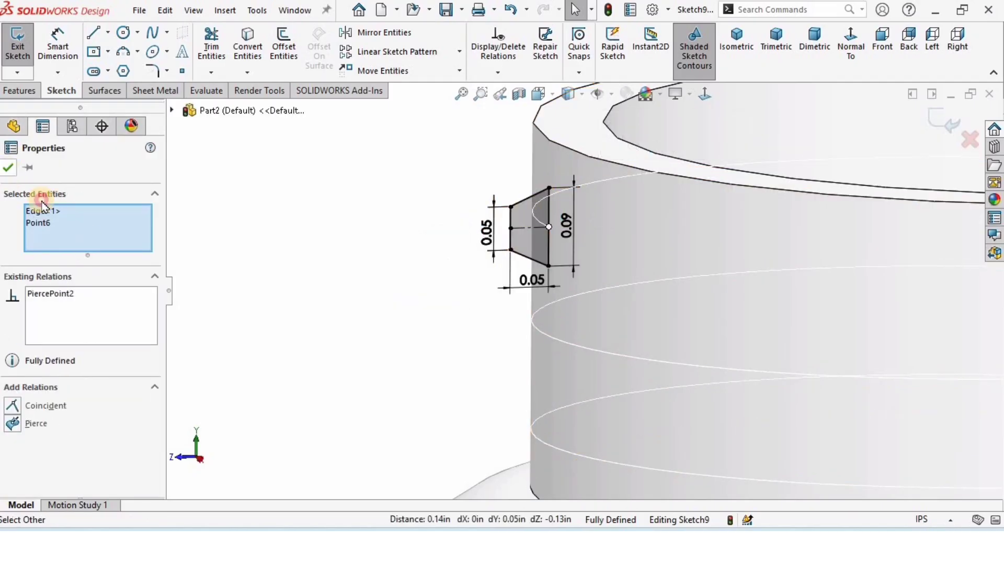
left_click(393, 315)
Sweep the trapezoidal profile sketch along the helix as a solid boss to form the neck thread
scroll(450, 246, "up", 5)
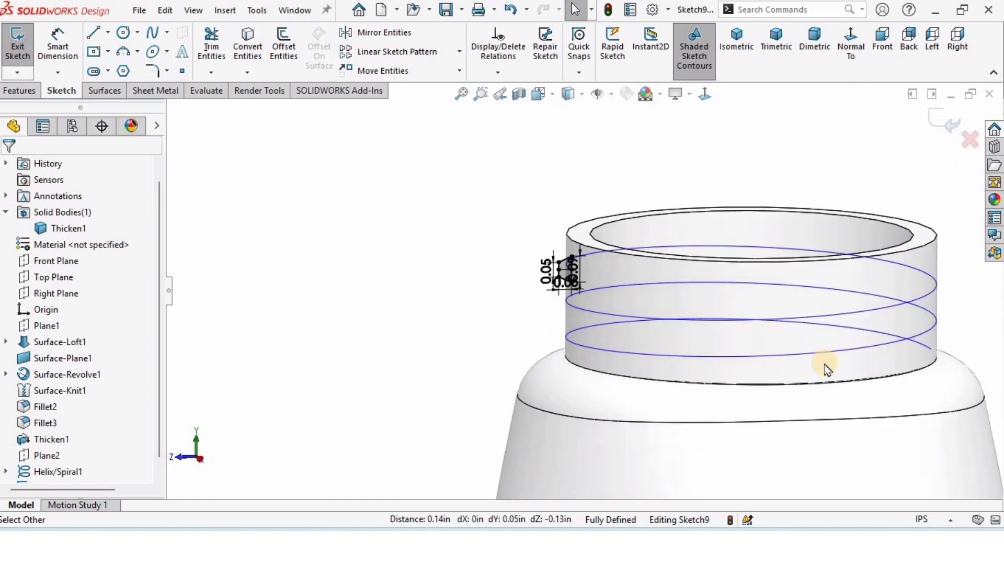
mouse_move(825, 365)
middle_mouse_down()
mouse_move(699, 326)
mouse_move(588, 275)
middle_mouse_up()
scroll(586, 273, "down", 1)
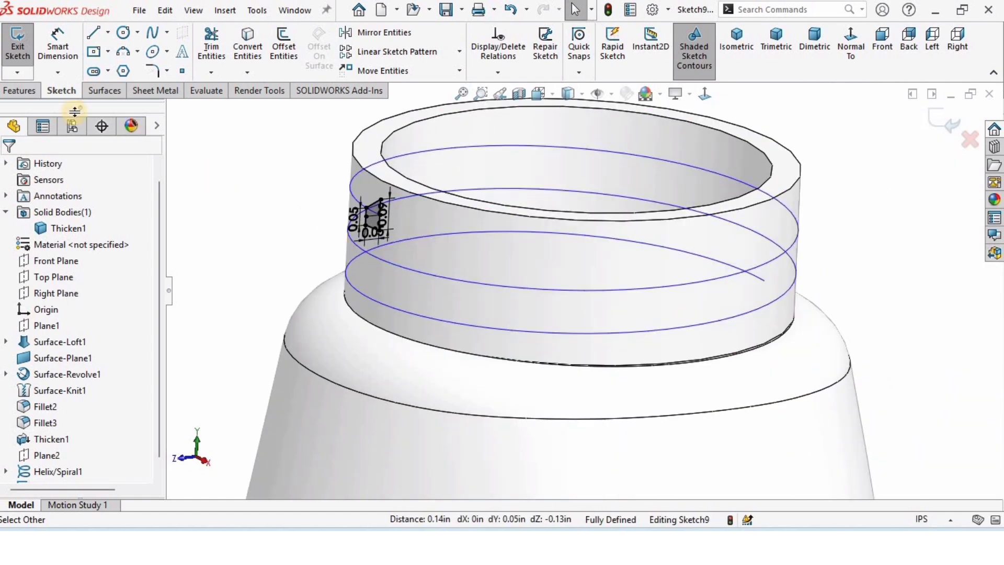
left_click(11, 95)
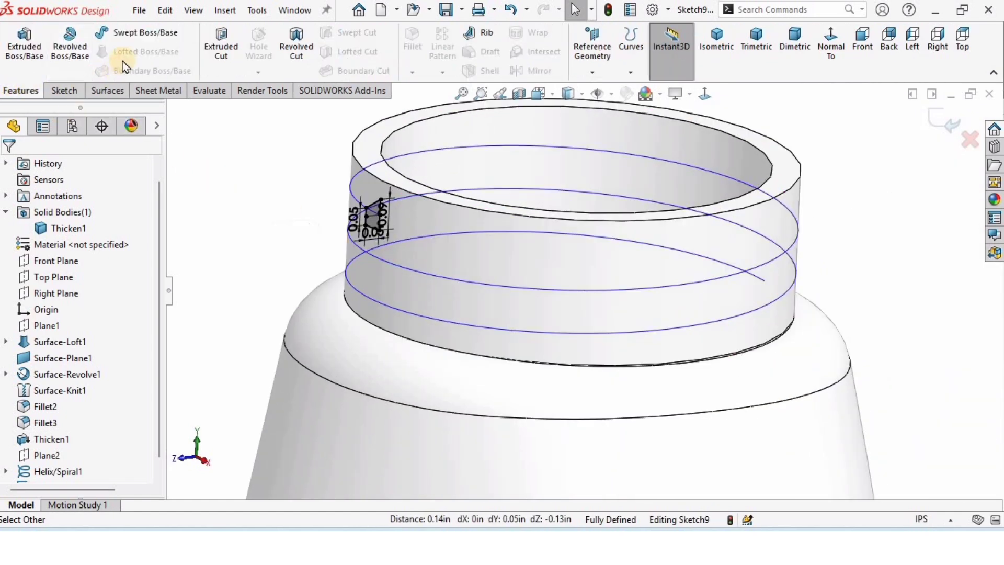
left_click(143, 38)
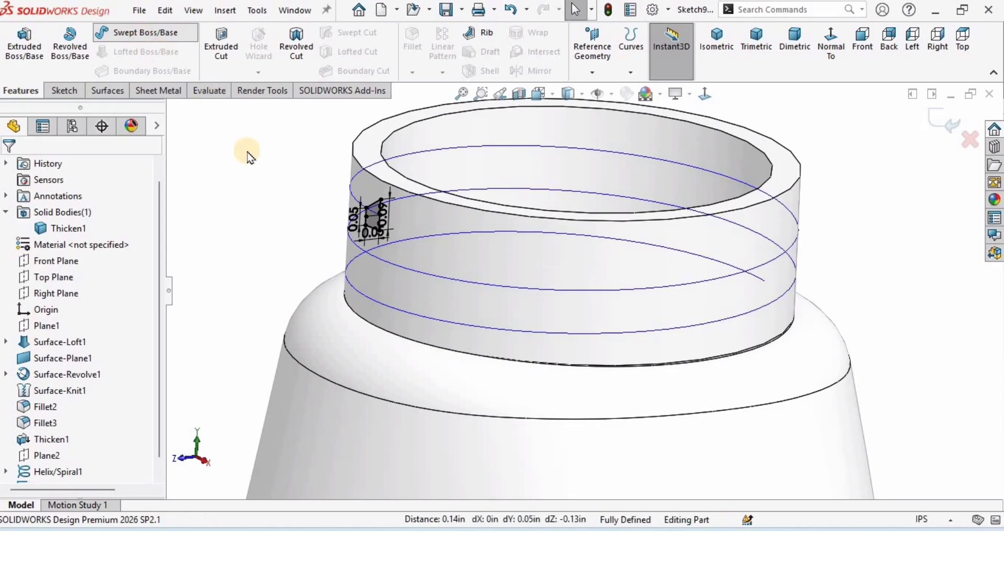
left_click(66, 242)
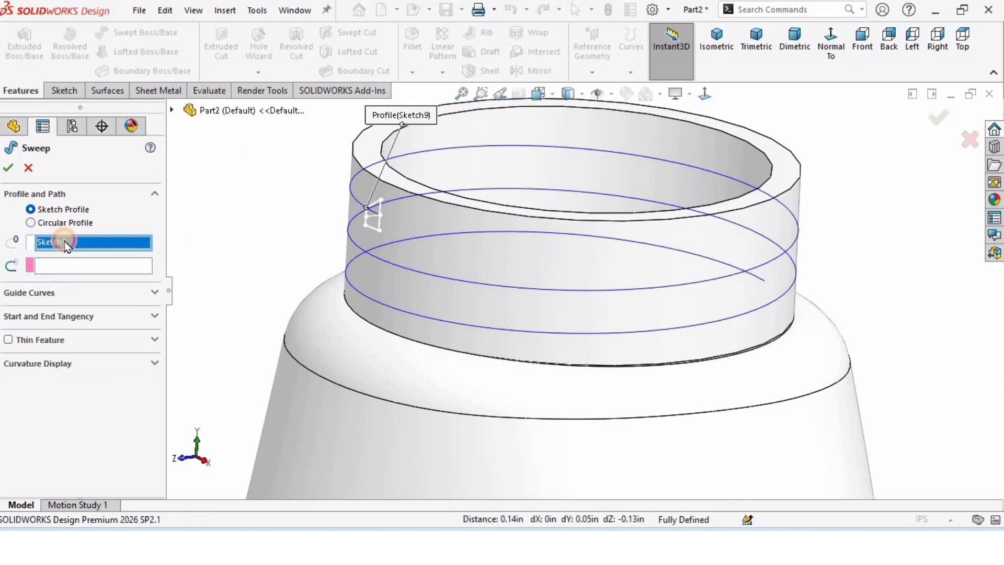
key("Delete")
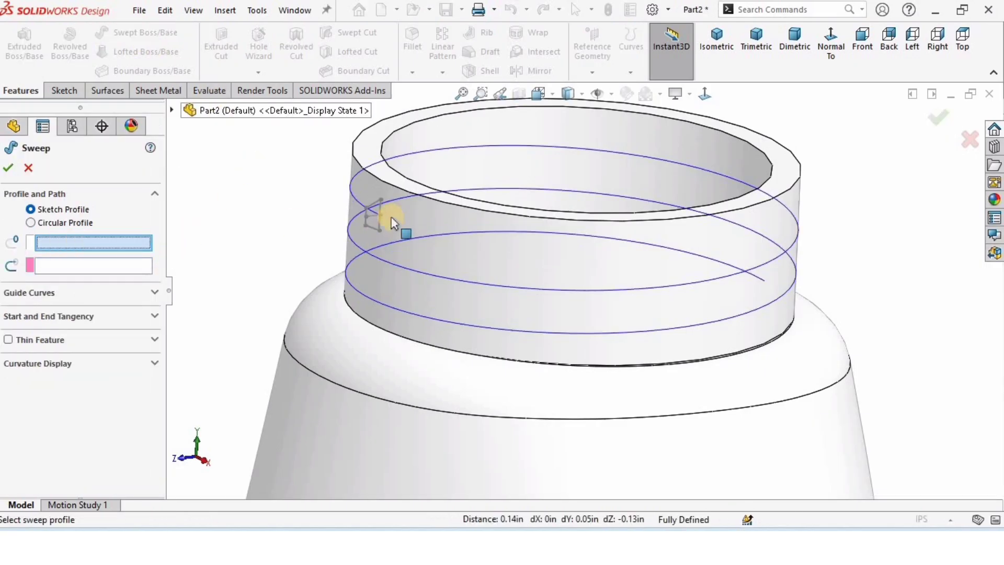
scroll(389, 222, "down", 5)
left_click(455, 216)
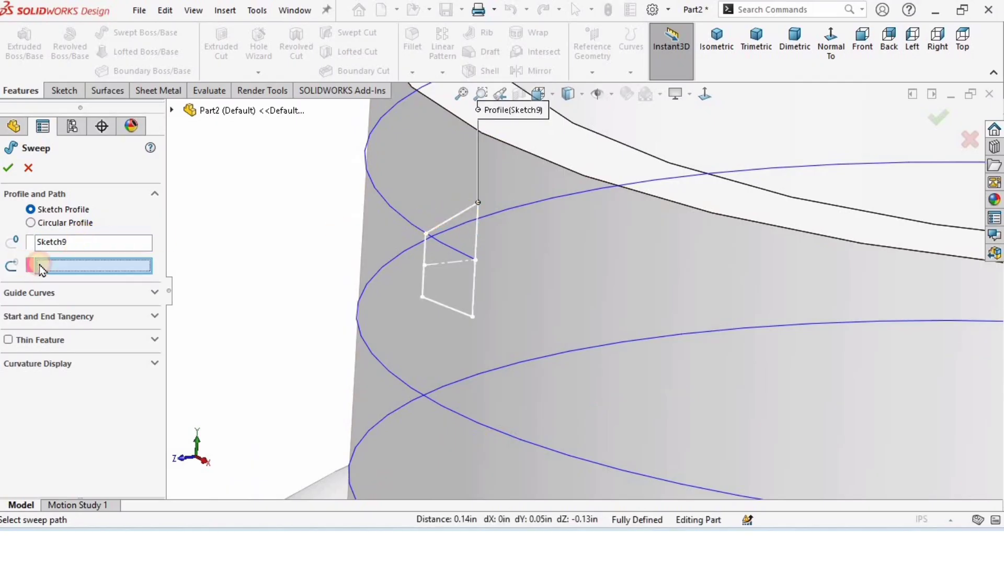
left_click(558, 198)
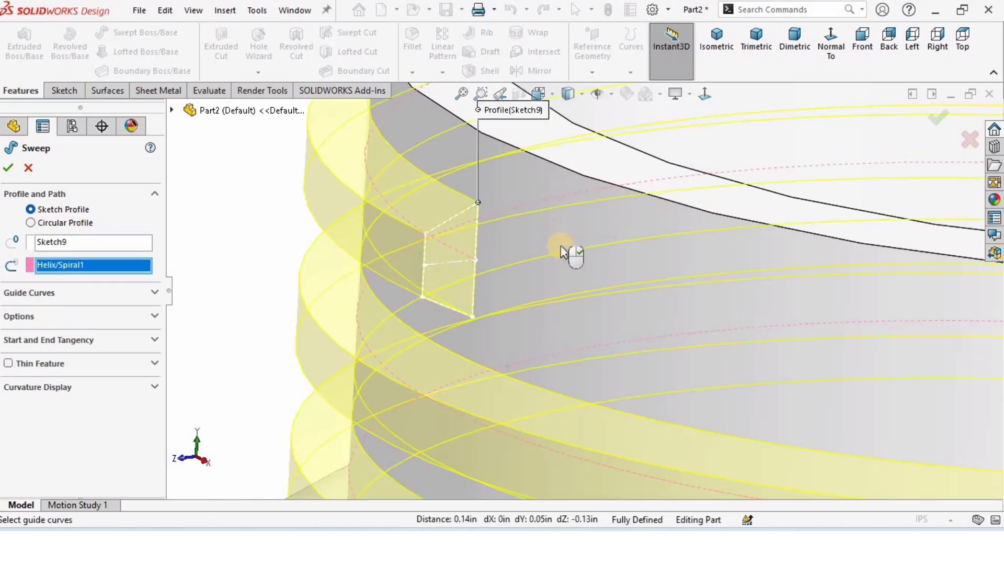
scroll(586, 288, "up", 3)
scroll(600, 323, "up", 3)
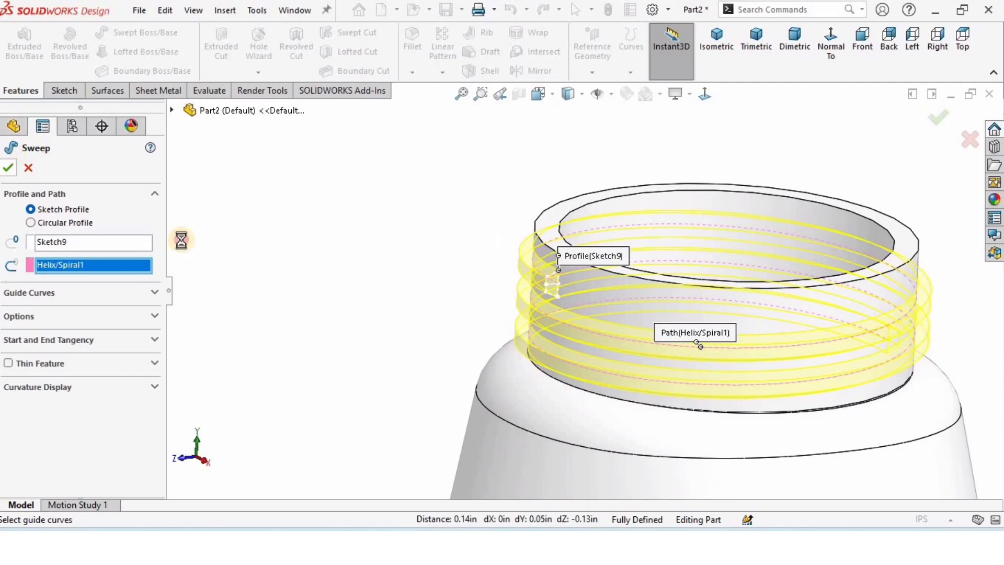
Hide the helix curve around the bottle neck
scroll(728, 366, "up", 3)
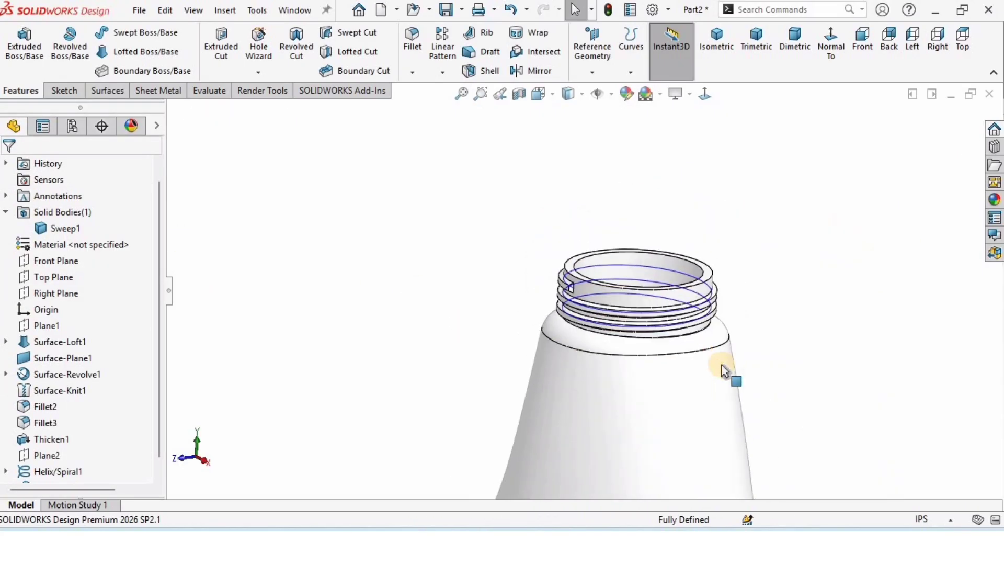
scroll(724, 370, "down", 3)
scroll(556, 240, "down", 2)
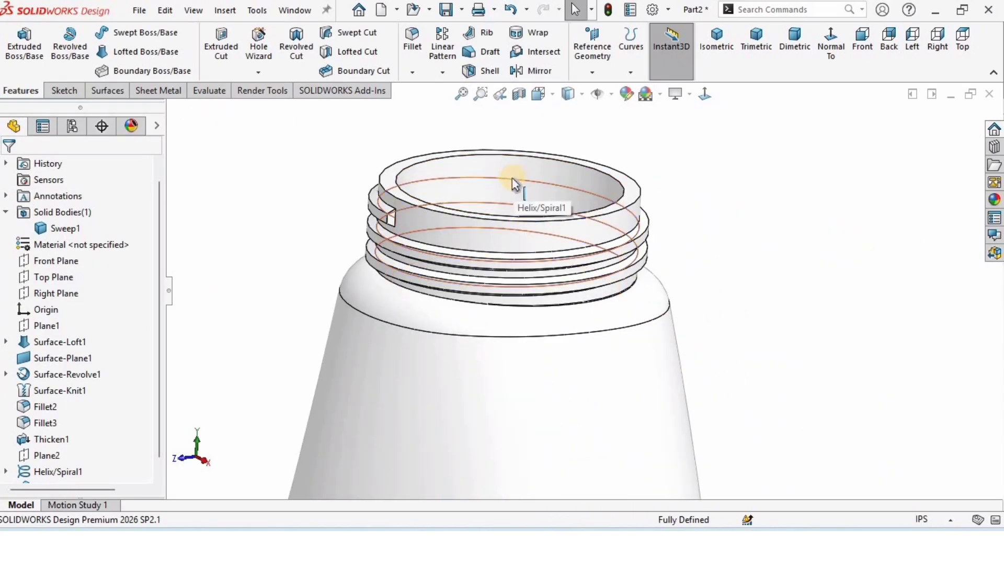
left_click(512, 177)
left_click(582, 134)
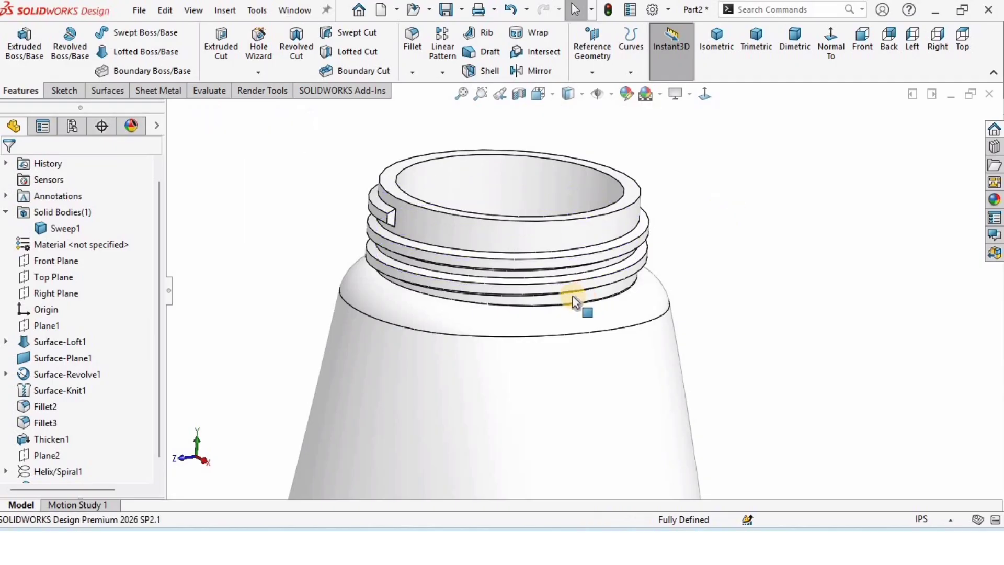
Start a sketch on the thread's upper end face and convert the face's edges into sketch entities
scroll(572, 297, "up", 3)
middle_click_drag(540, 303, 619, 266)
scroll(459, 264, "down", 4)
mouse_move(459, 262)
middle_mouse_down()
mouse_move(515, 283)
mouse_move(517, 229)
mouse_move(448, 287)
mouse_move(387, 257)
mouse_move(466, 254)
middle_mouse_up()
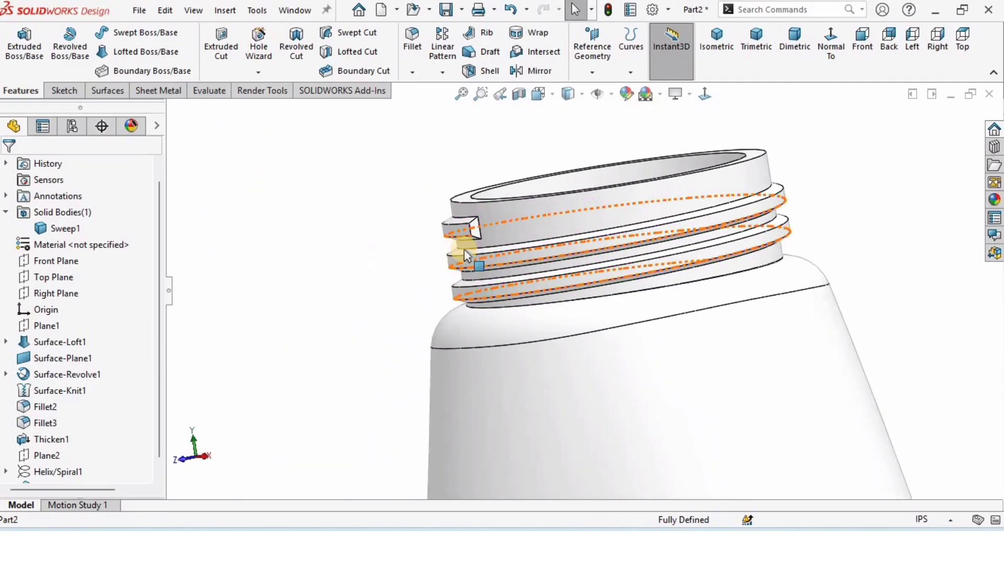
scroll(464, 253, "down", 5)
left_click(543, 207)
left_click(605, 163)
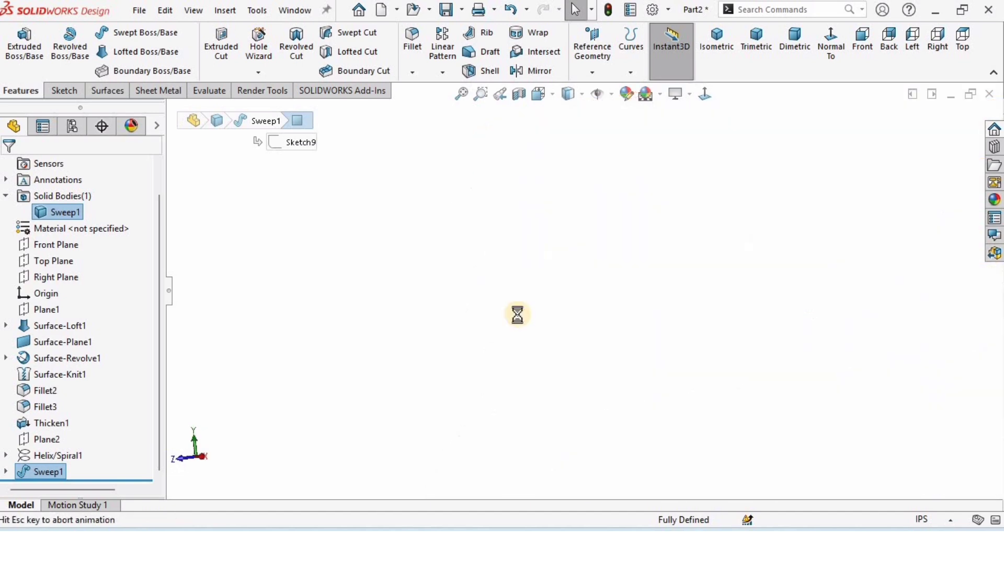
scroll(544, 140, "down", 8)
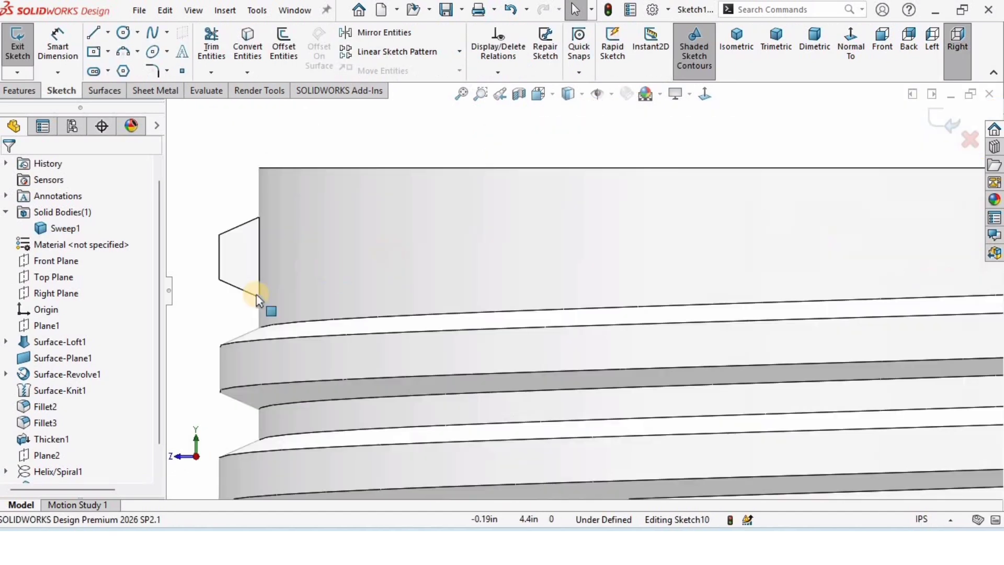
left_click(333, 251)
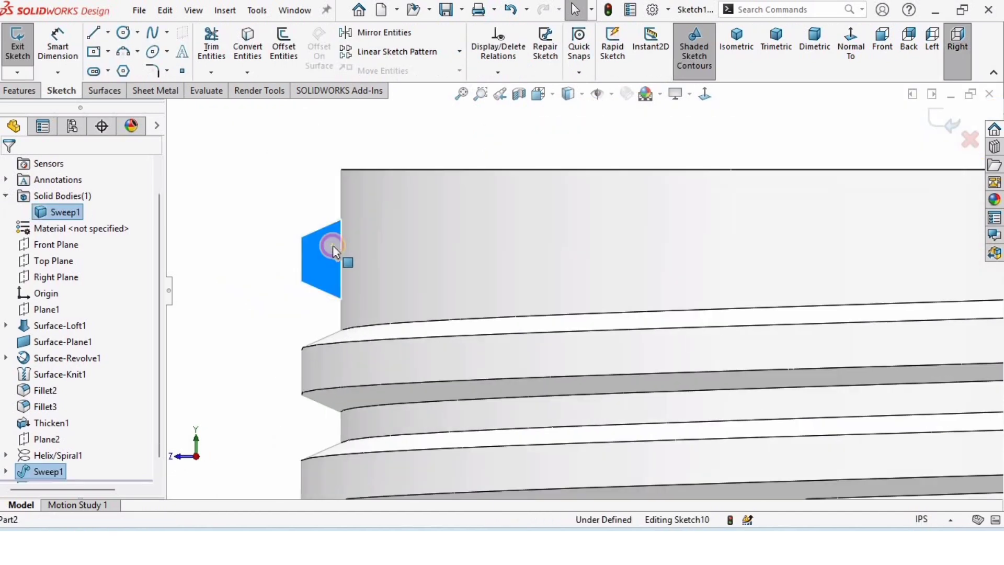
left_click(256, 51)
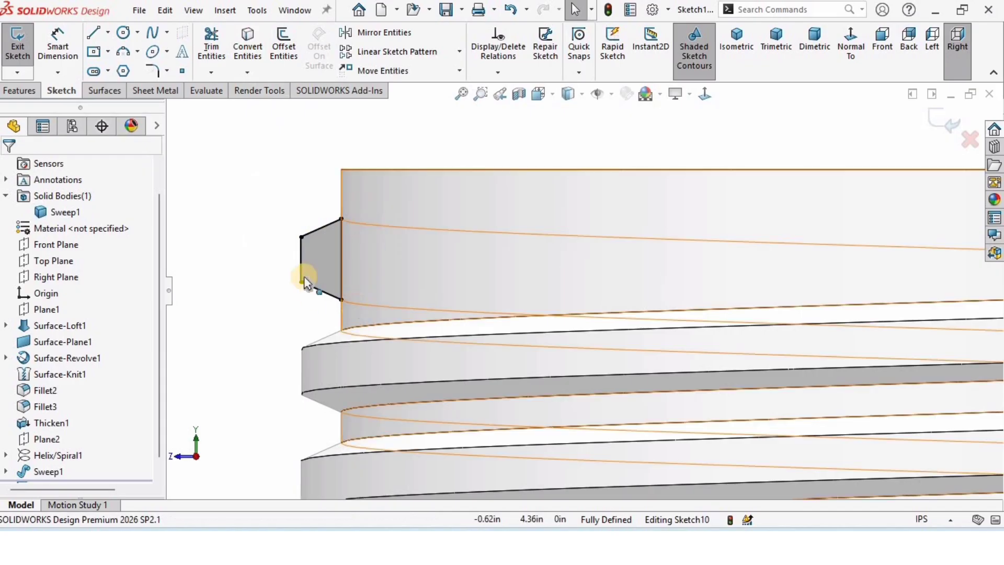
Revolve the upper end-face sketch 100 degrees about its longer vertical side, merged with the body
left_click(20, 91)
left_click(84, 47)
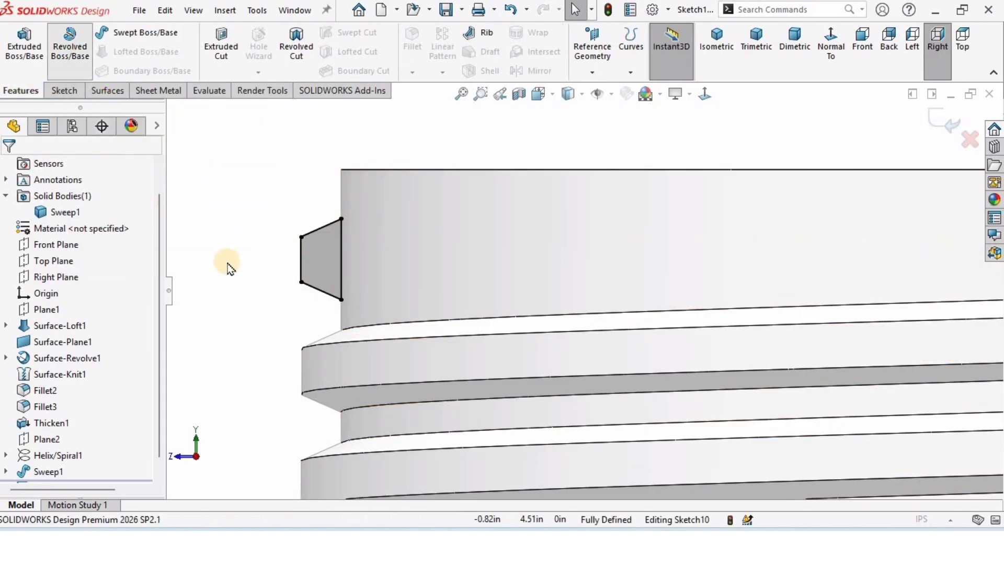
left_click(84, 214)
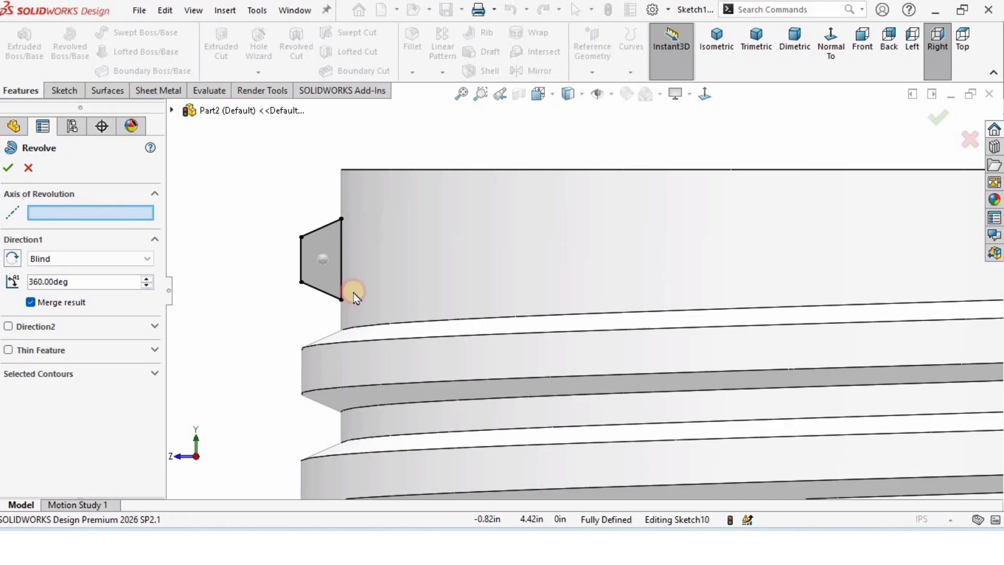
left_click(343, 234)
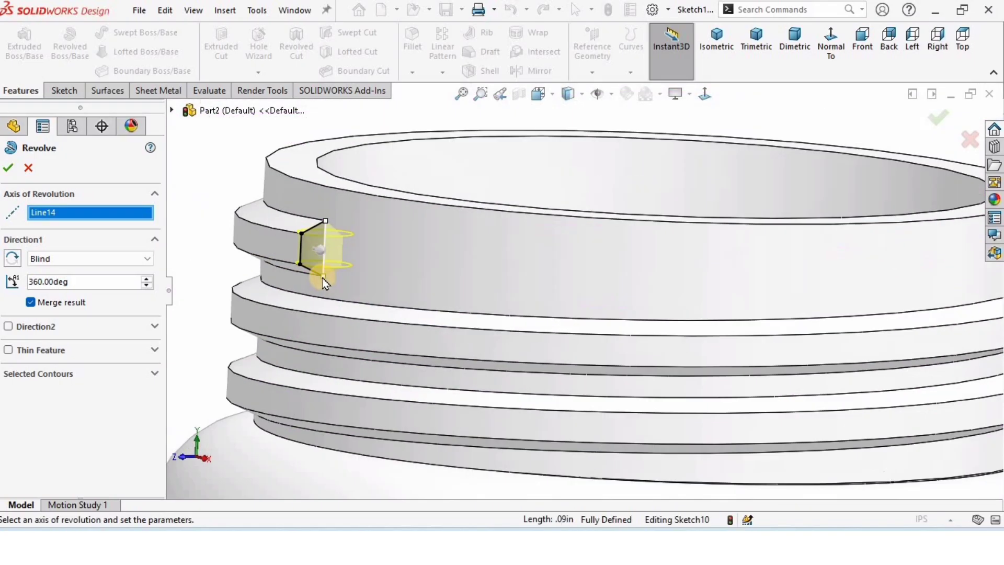
scroll(324, 282, "down", 5)
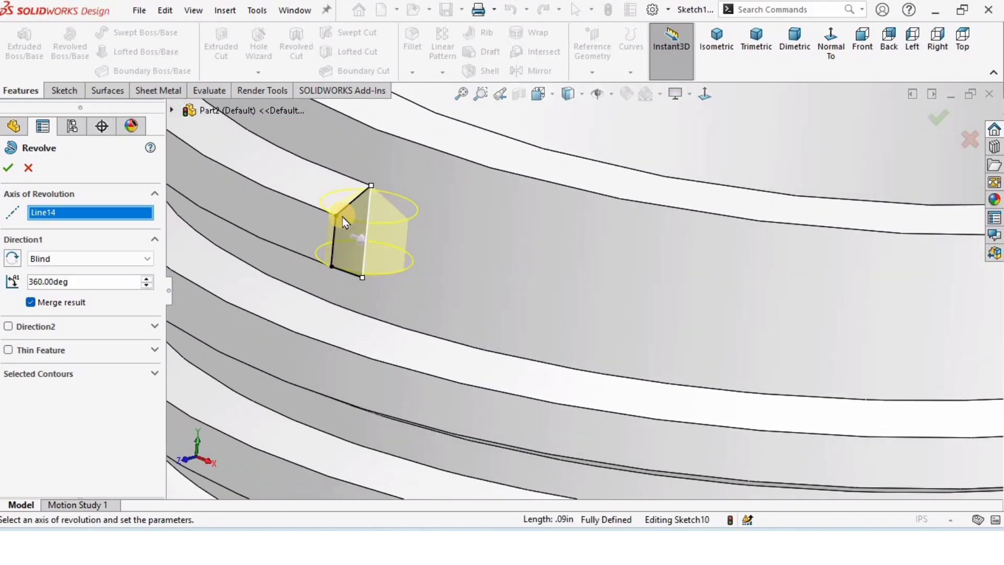
type("100")
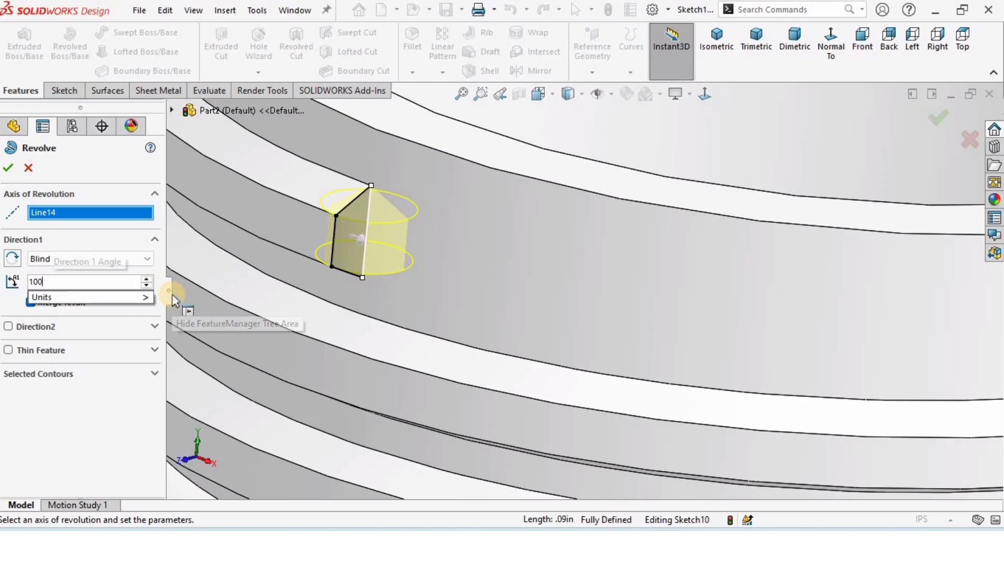
key("Return")
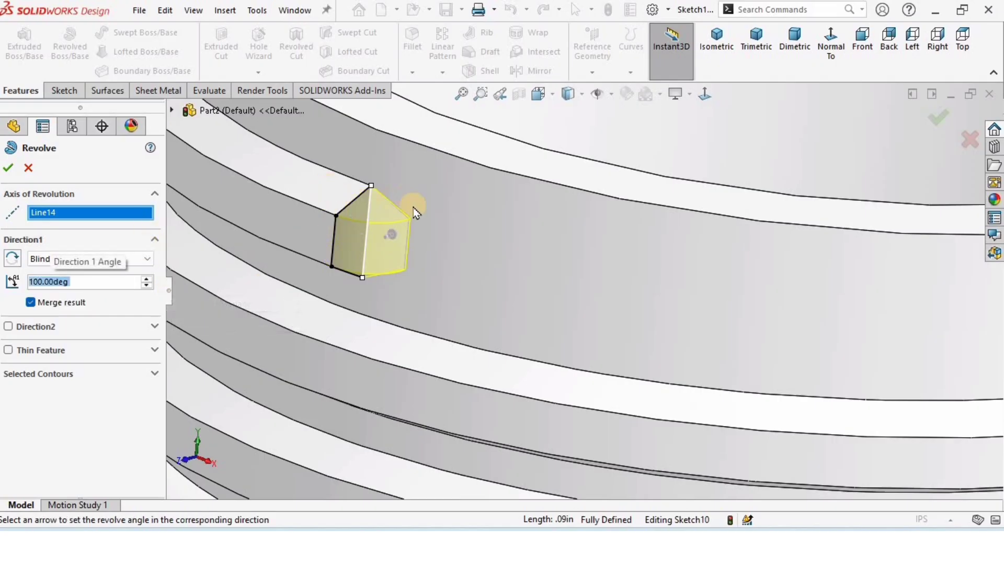
key("Return")
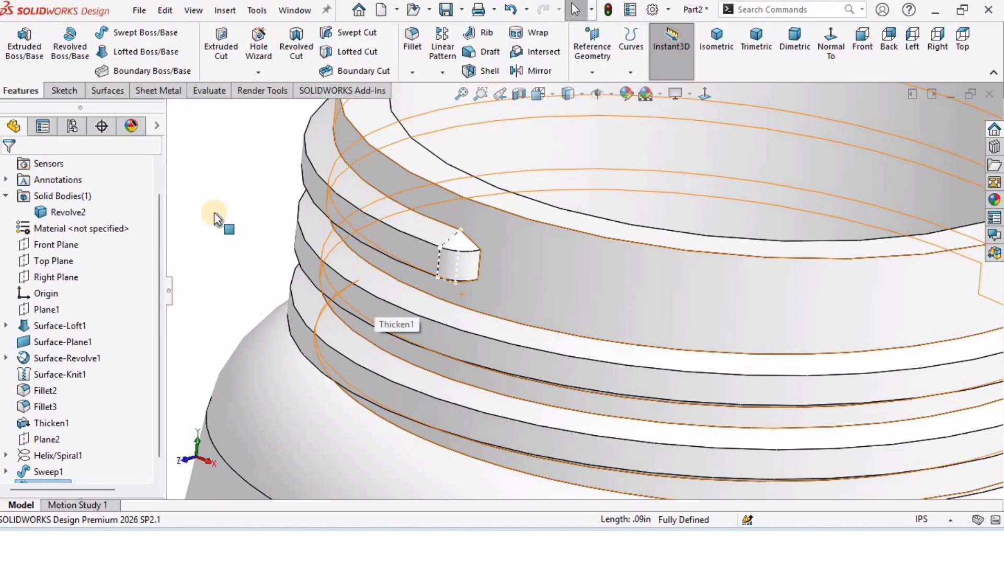
left_click(215, 213)
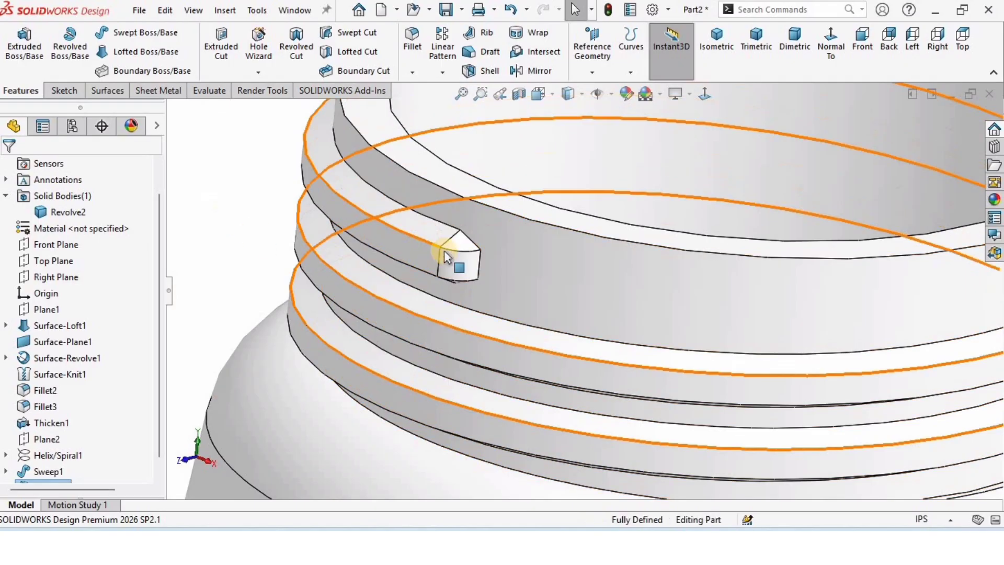
Start a sketch on the thread's lower end face and convert the face's edges into sketch entities
scroll(516, 314, "up", 4)
middle_click_drag(516, 314, 267, 269)
middle_click_drag(575, 359, 677, 371)
scroll(565, 387, "up", 3)
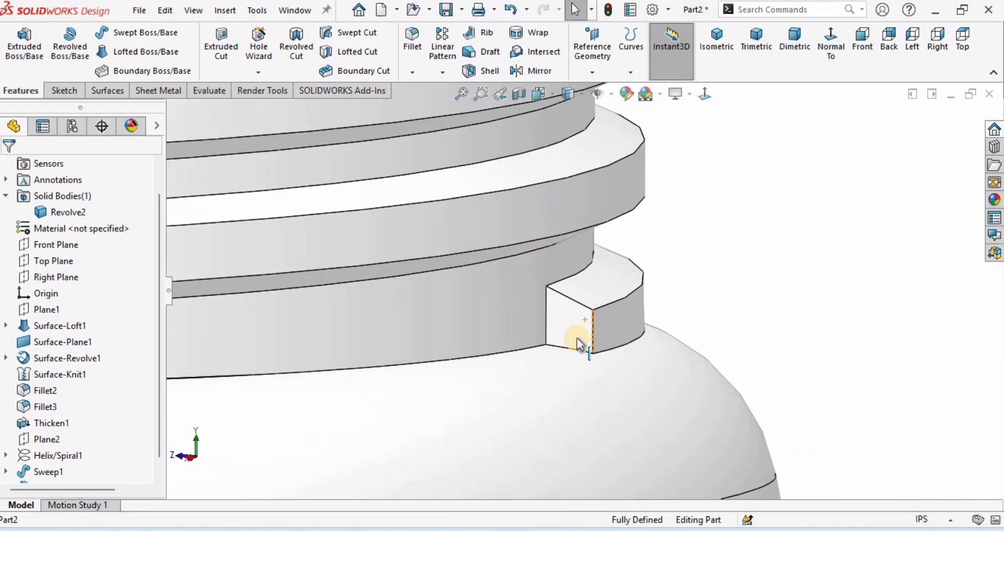
scroll(575, 335, "up", 4)
left_click(577, 314)
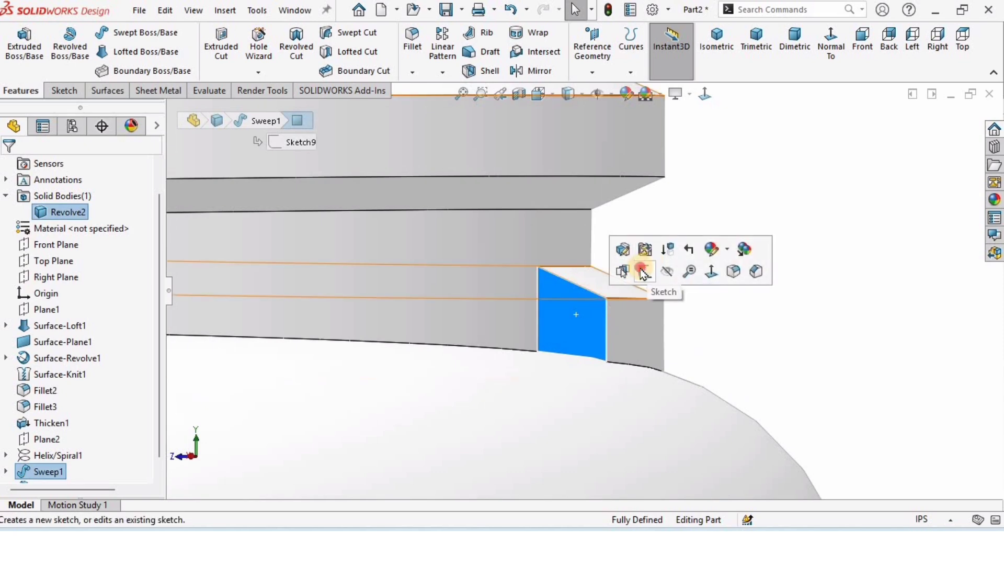
left_click(638, 268)
scroll(576, 278, "up", 6)
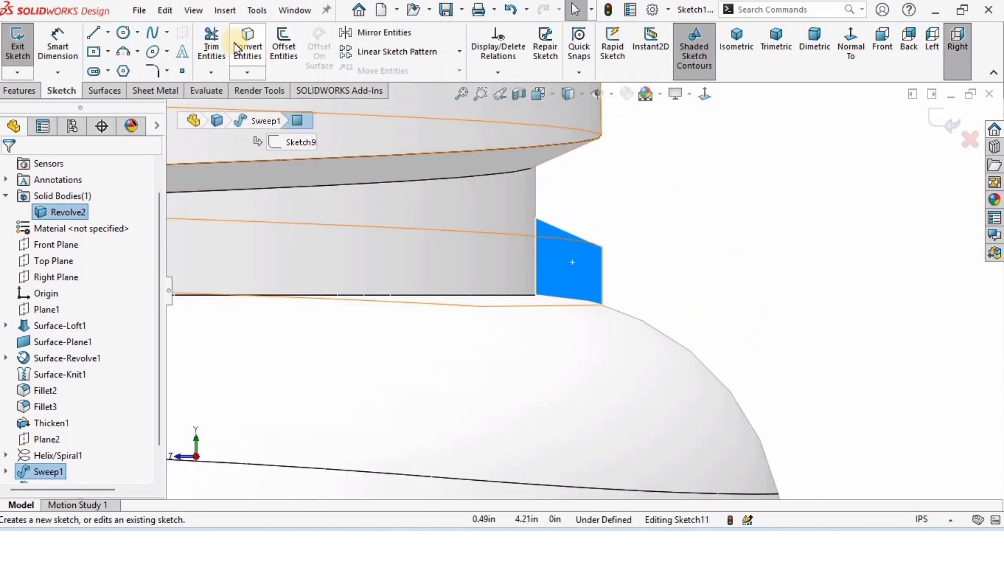
left_click(584, 242)
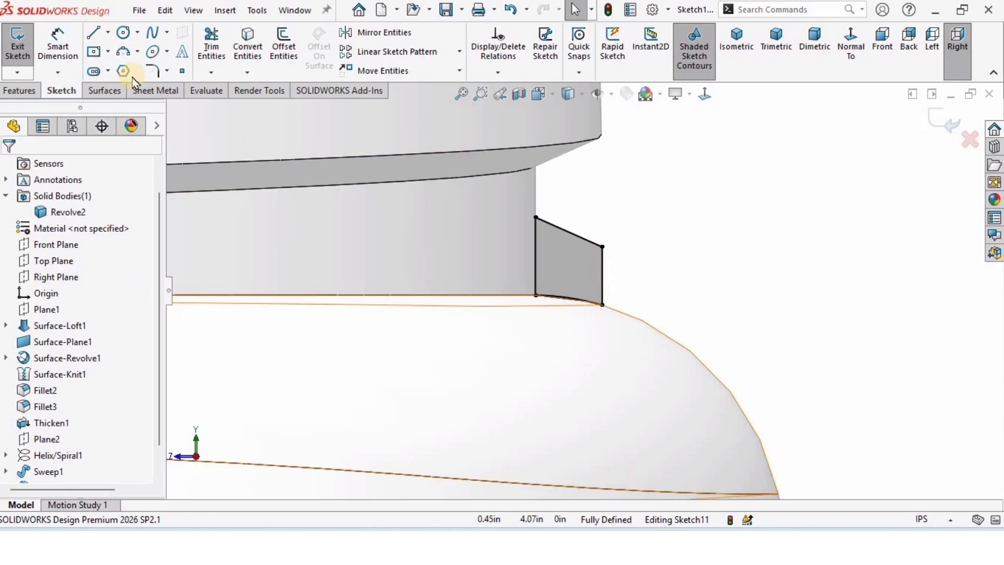
Revolve the lower end-face sketch 100 degrees about its longer vertical side, merged with the body
left_click(19, 90)
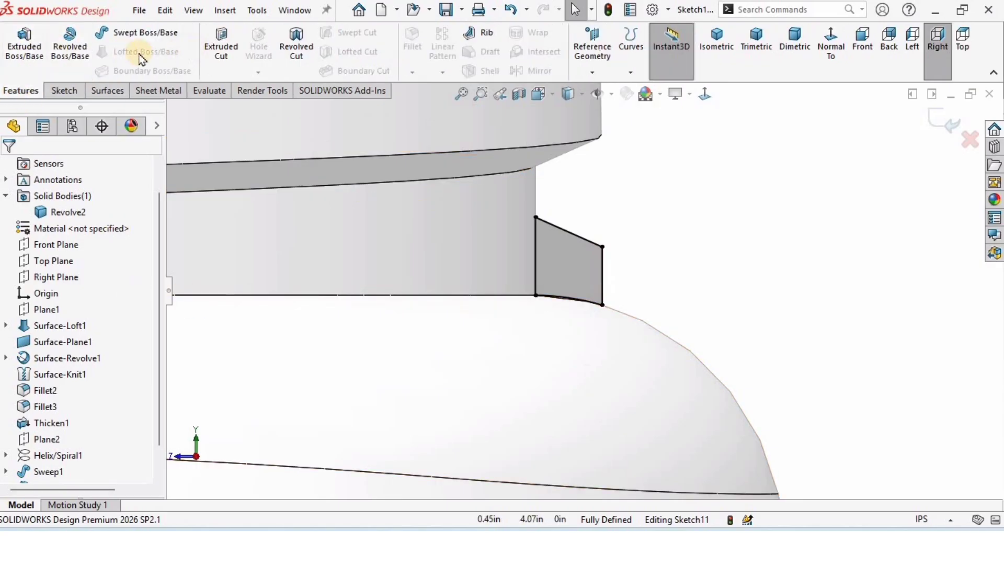
left_click(67, 77)
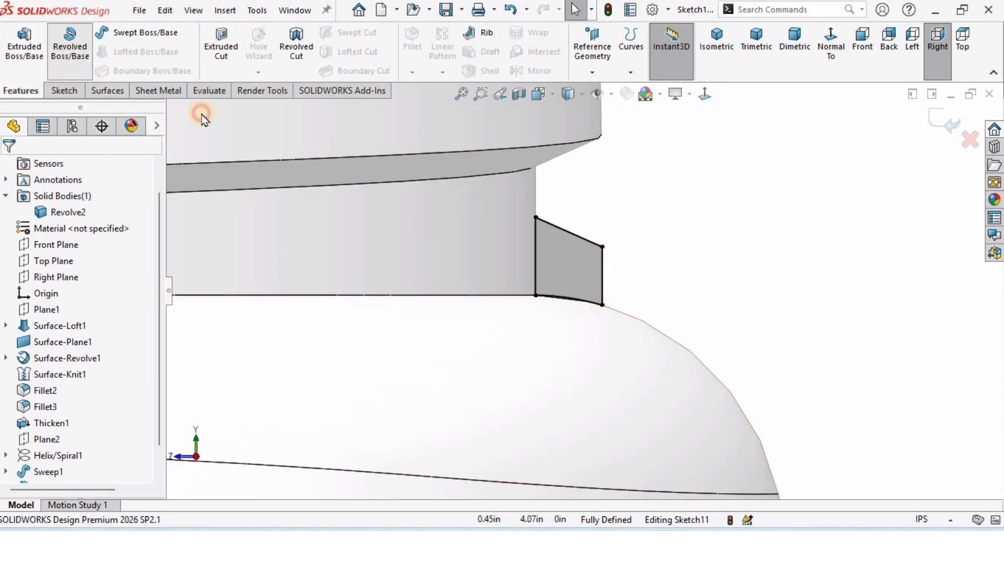
left_click(535, 243)
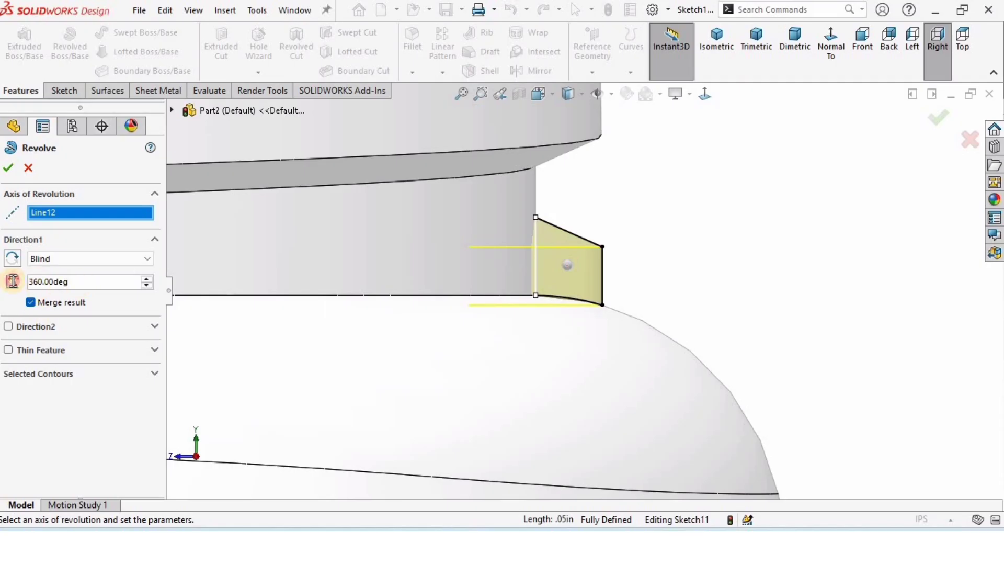
type("100")
key("Return")
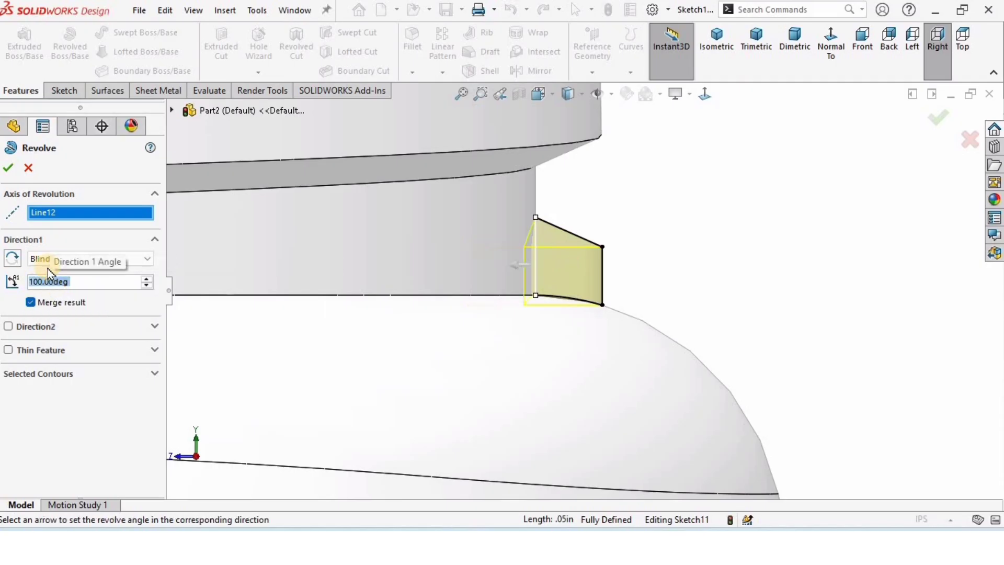
left_click(7, 168)
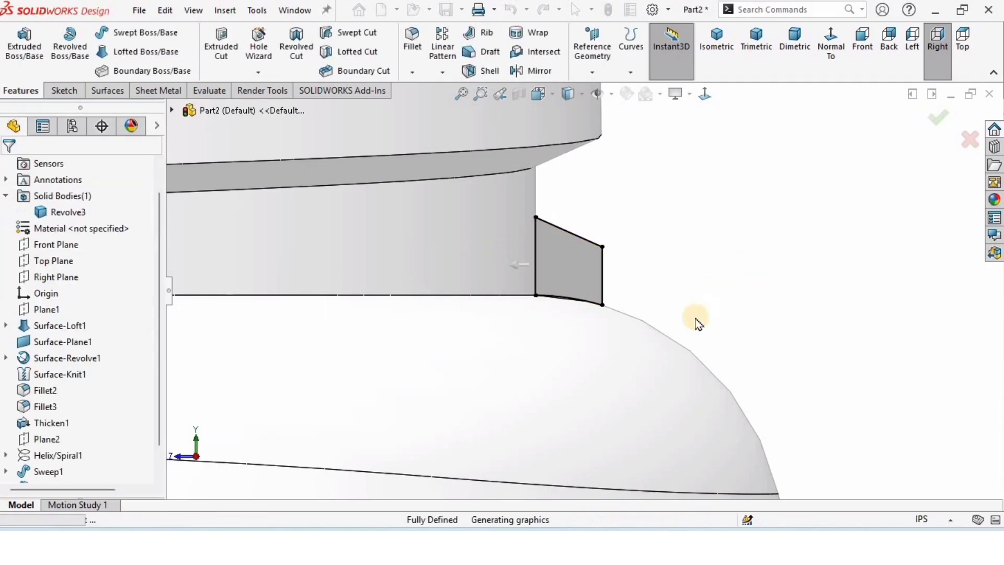
Turn on reflective RealView graphics for the whole bottle
scroll(697, 325, "up", 10)
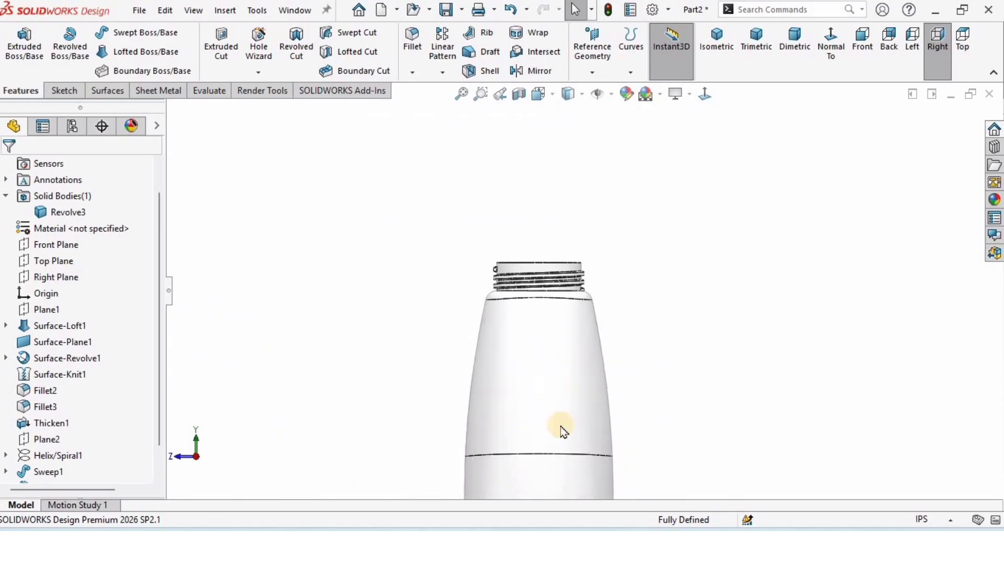
scroll(573, 390, "down", 3)
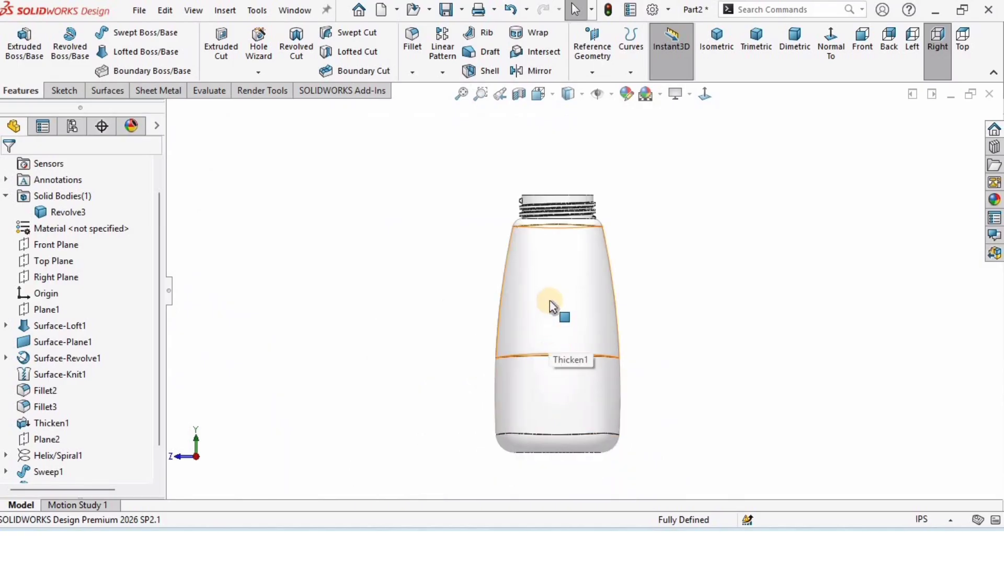
middle_click_drag(548, 306, 521, 323)
scroll(523, 324, "down", 3)
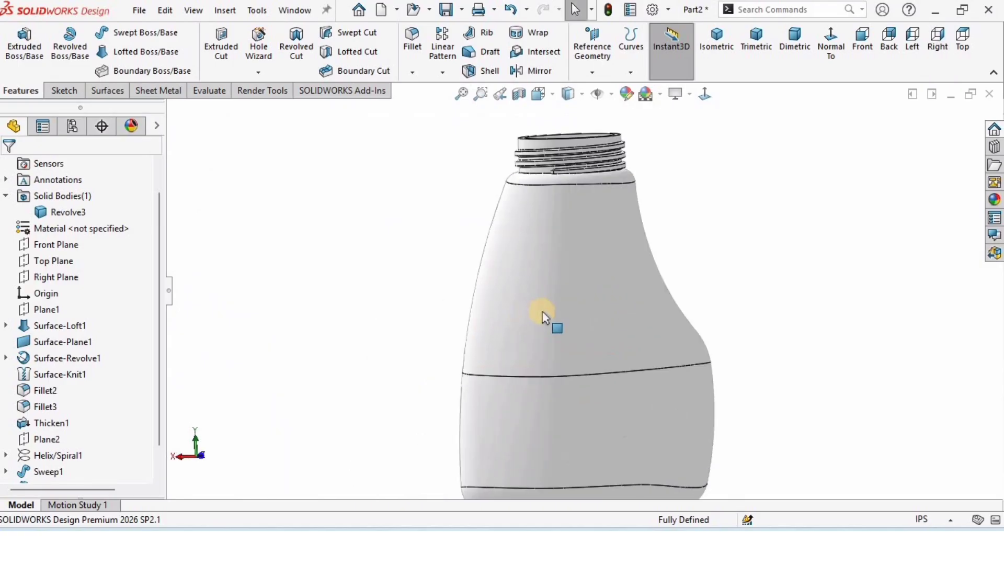
left_click(688, 96)
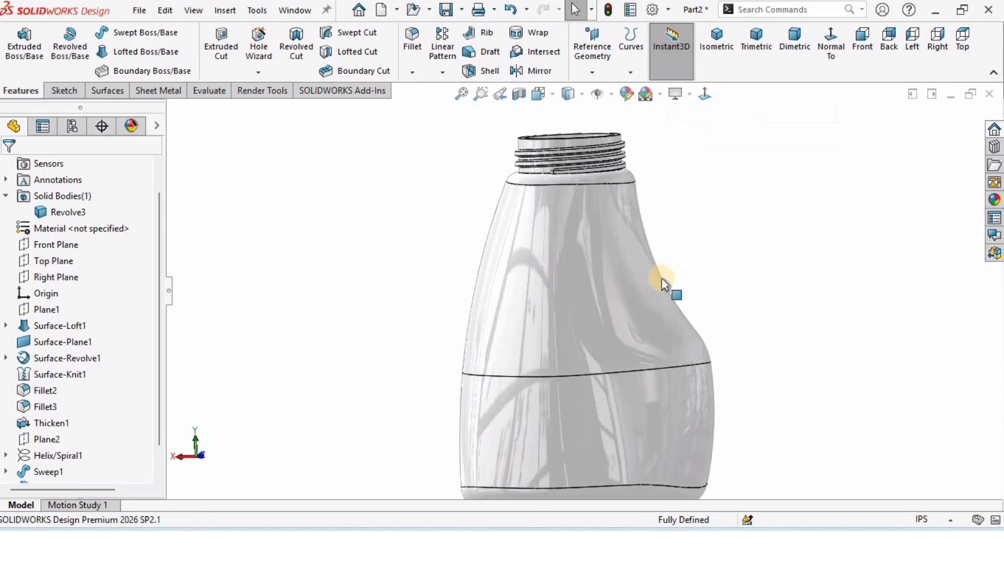
Browse the appearance library's high gloss plastics and apply blue high gloss plastic to the whole bottle
left_click(994, 199)
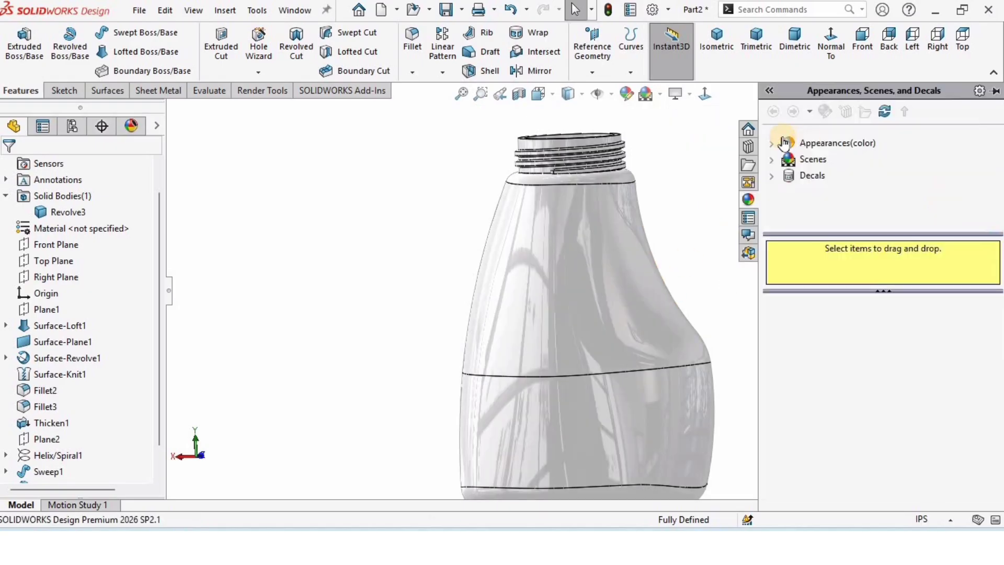
double_click(810, 144)
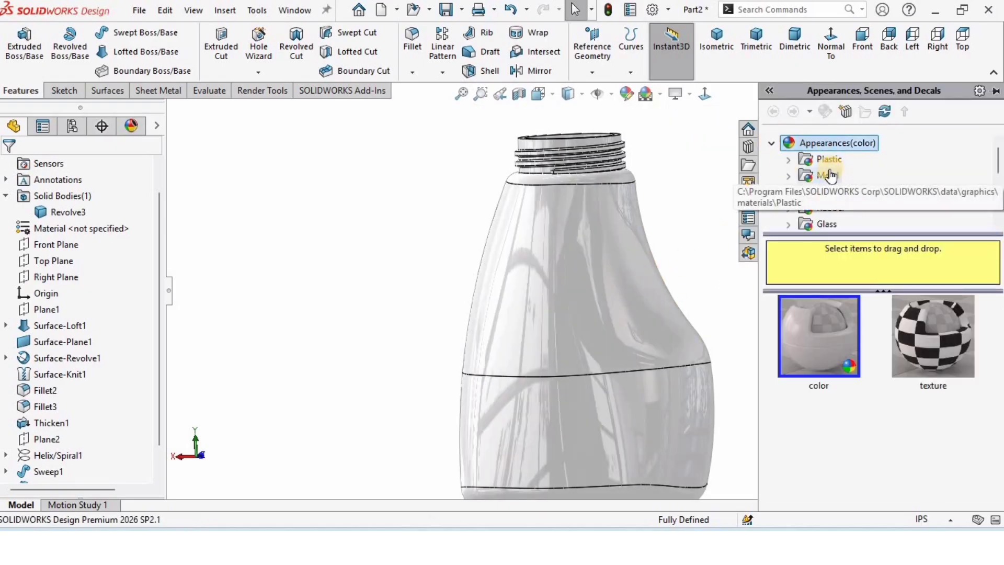
left_click(789, 159)
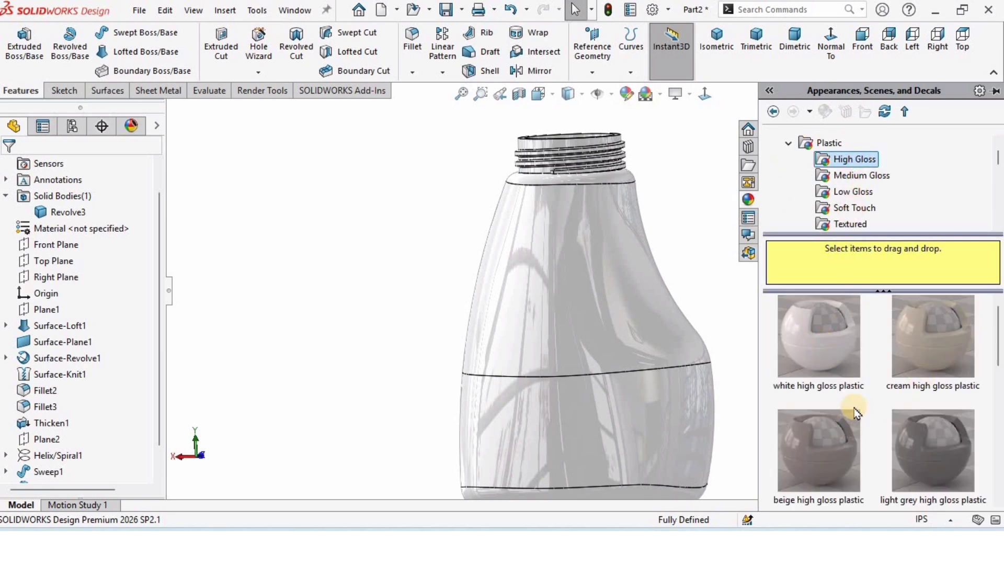
scroll(856, 413, "down", 2)
left_click_drag(933, 450, 578, 336)
middle_click_drag(578, 337, 425, 331)
Replace the bottle's appearance with red high gloss plastic
left_click(786, 427)
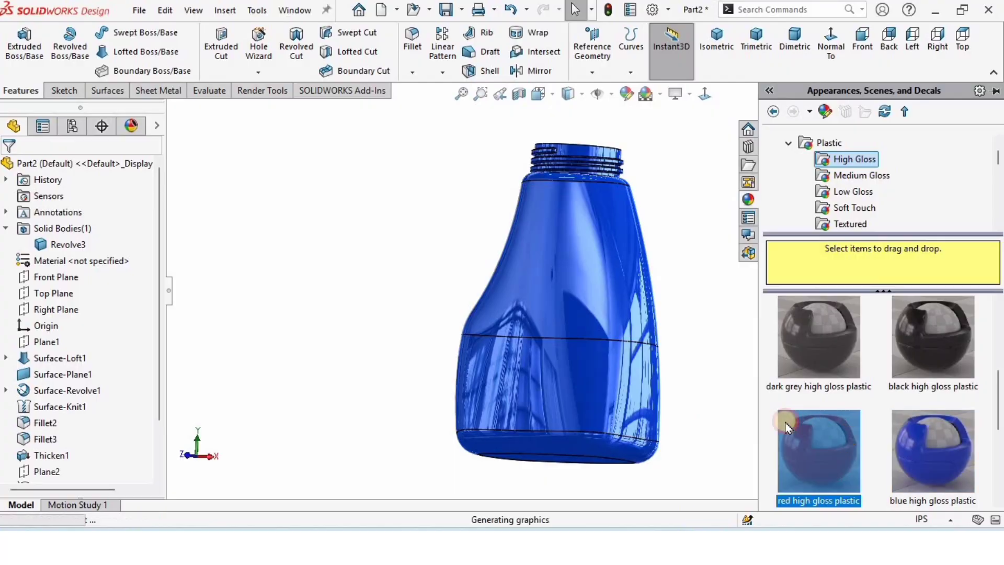
left_click_drag(785, 427, 587, 426)
middle_click_drag(587, 425, 445, 341)
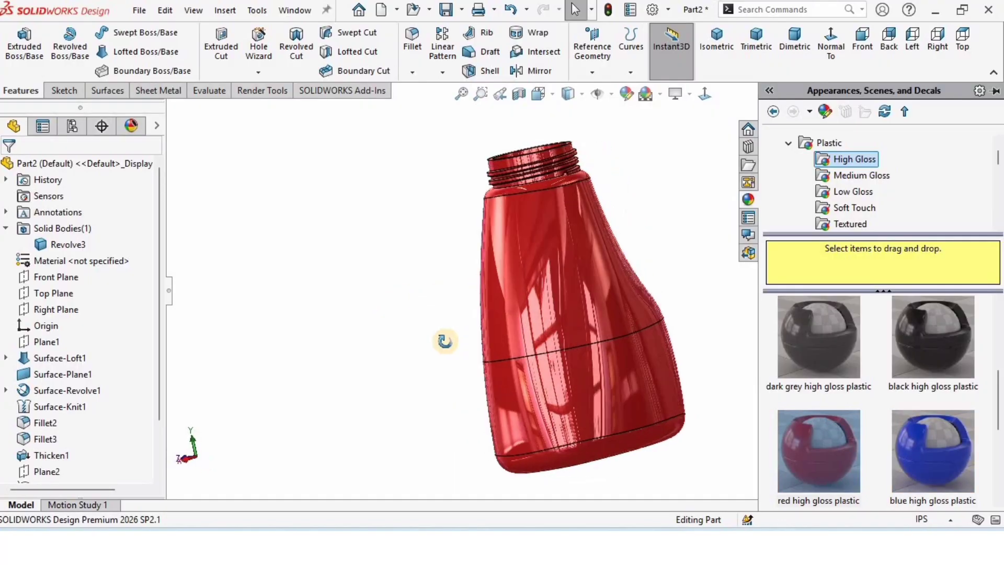
Play the bottle's animation in Motion Study 1
left_click(67, 490)
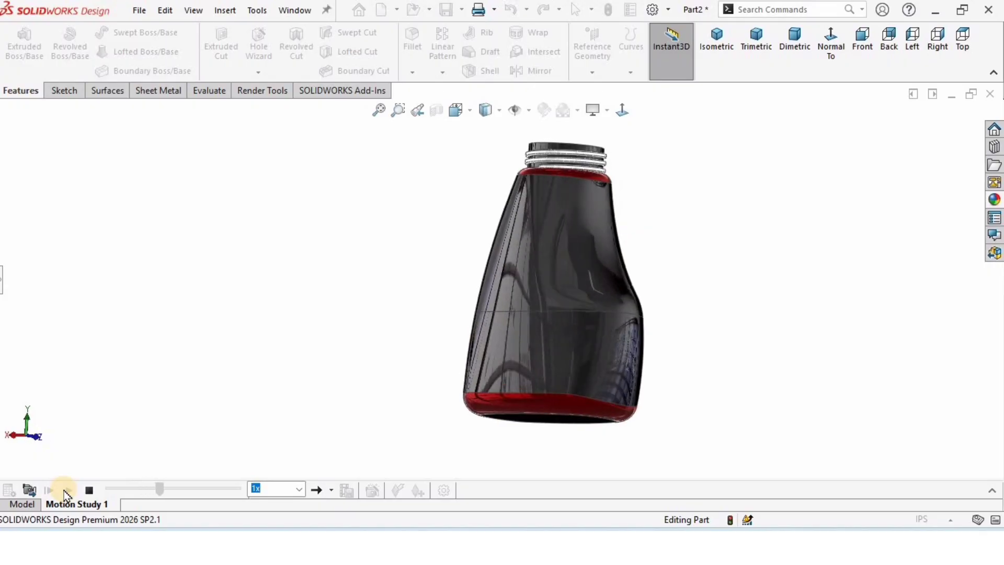